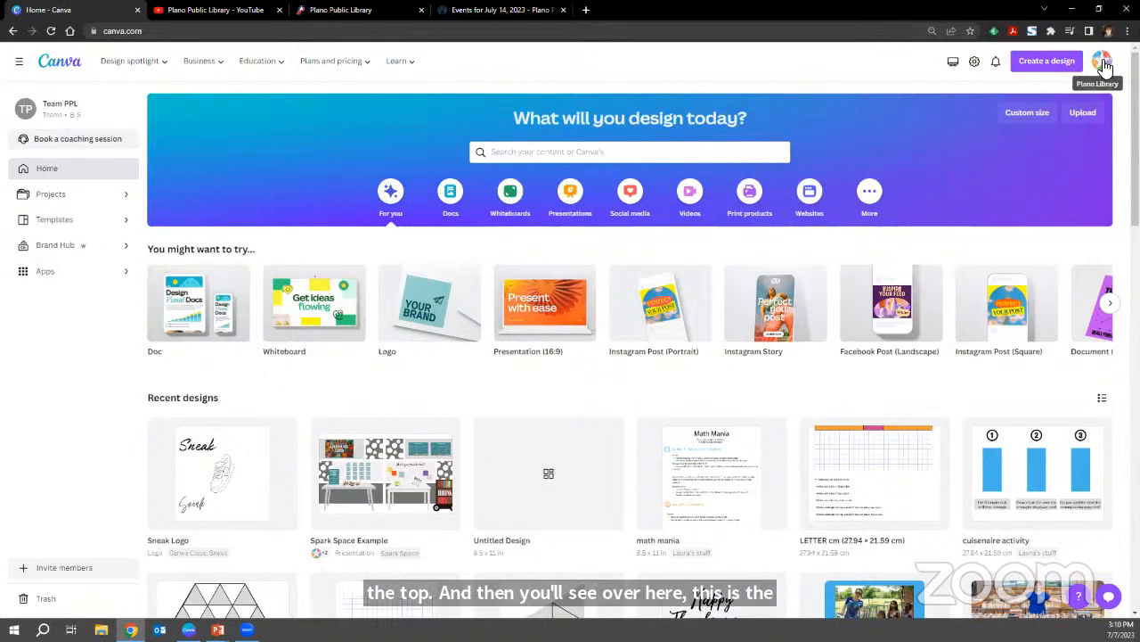
Open the account settings and view the message preferences.
click(1103, 62)
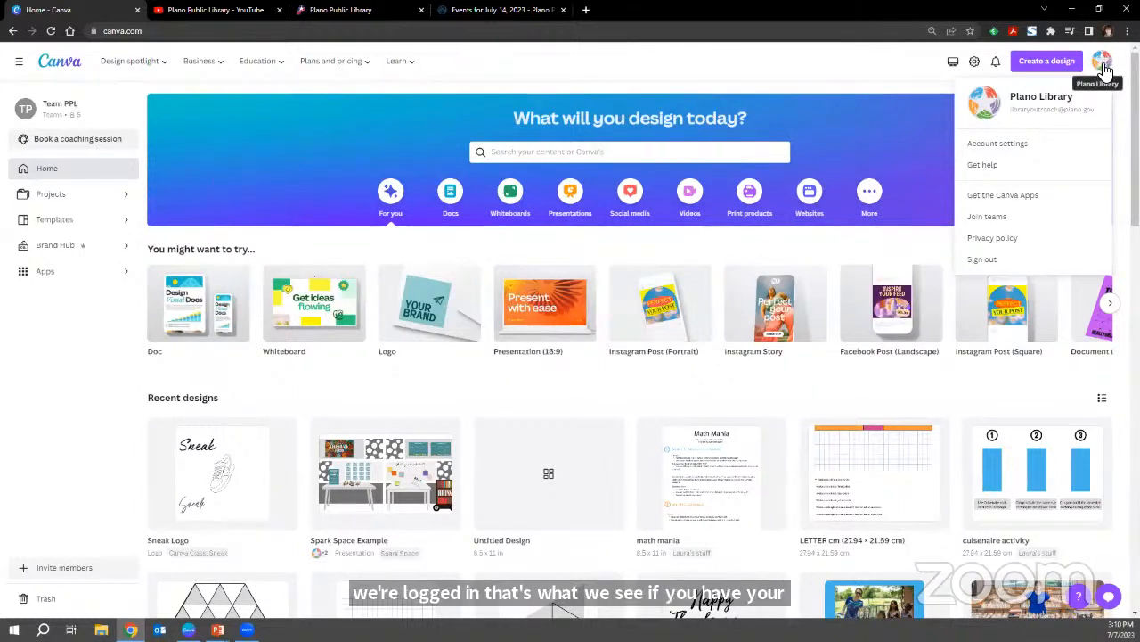
click(1009, 146)
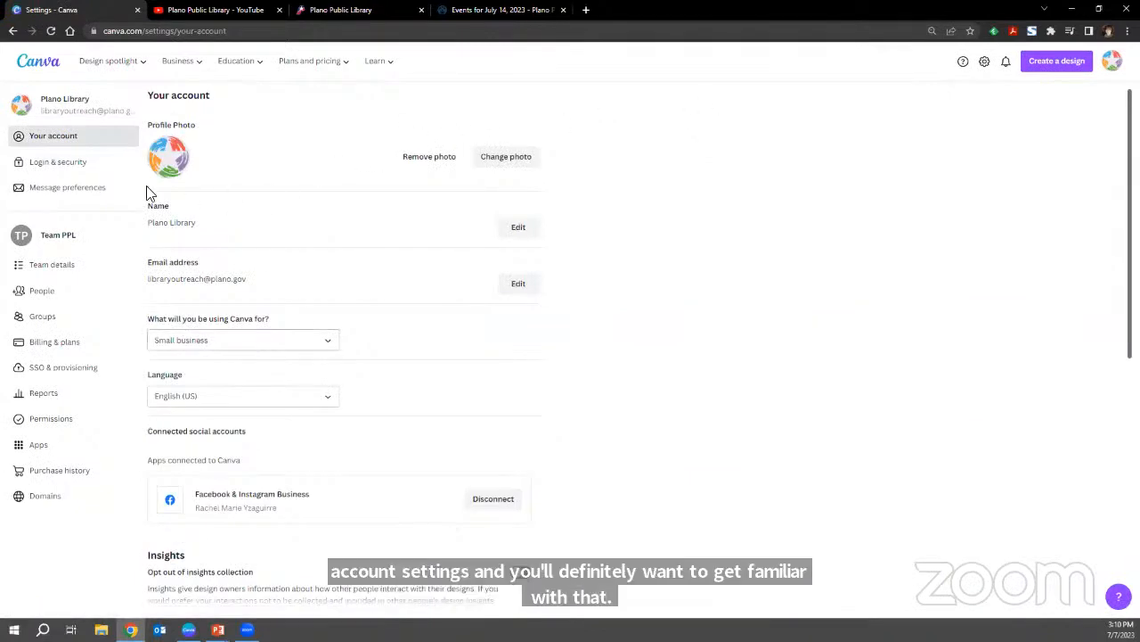
click(52, 196)
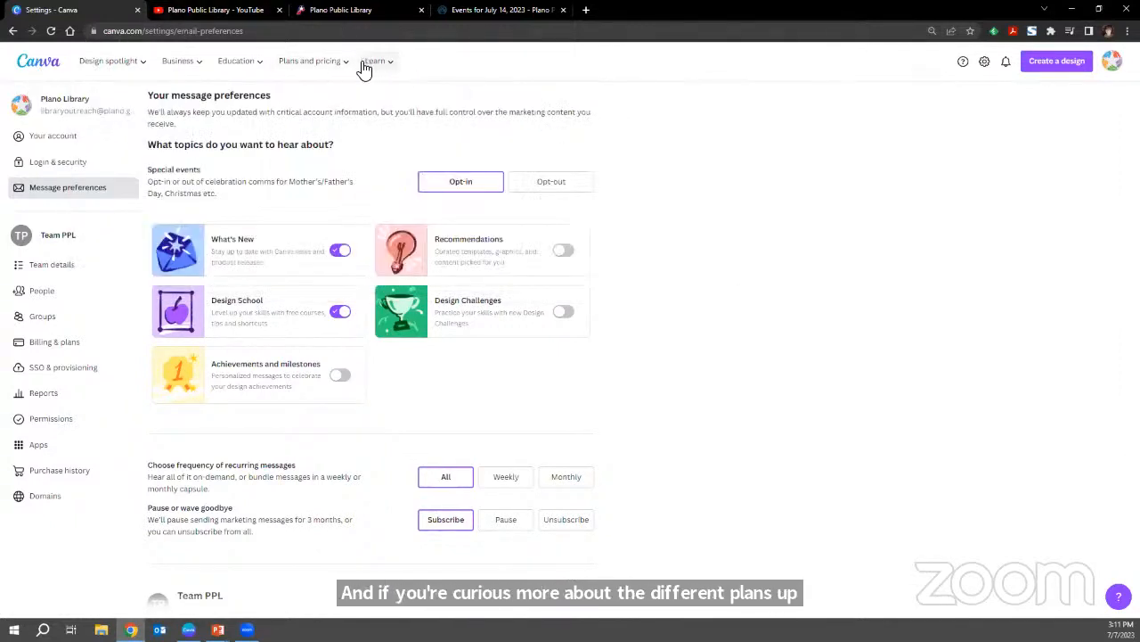
Look through the offerings listed under Design spotlight, Business, Education, and Plans and pricing.
mouse_move(131, 71)
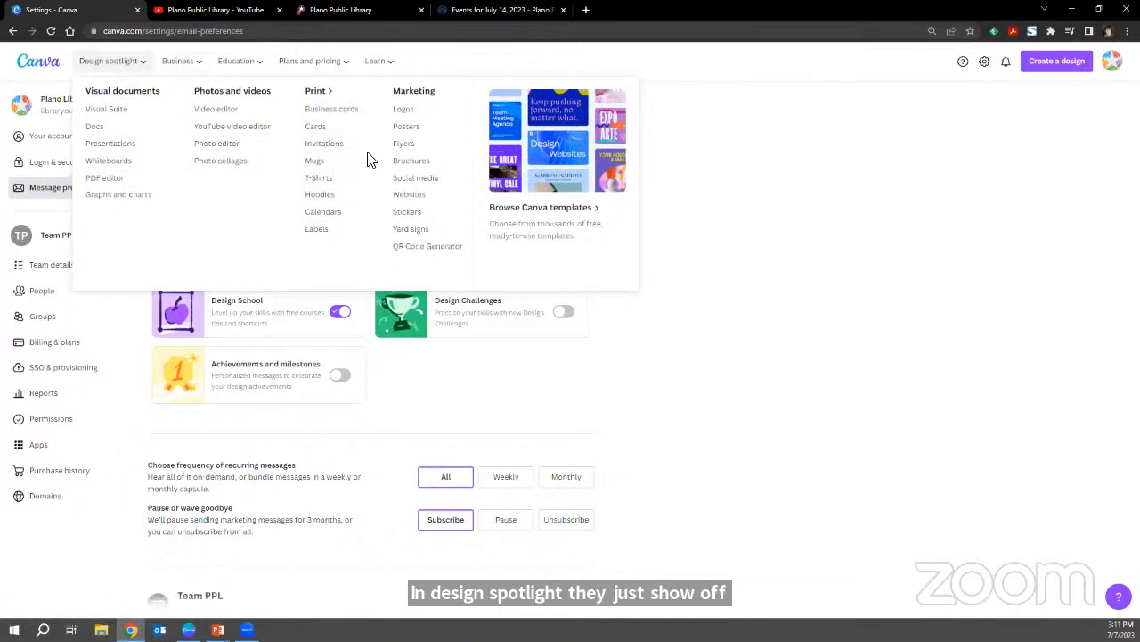
mouse_move(168, 59)
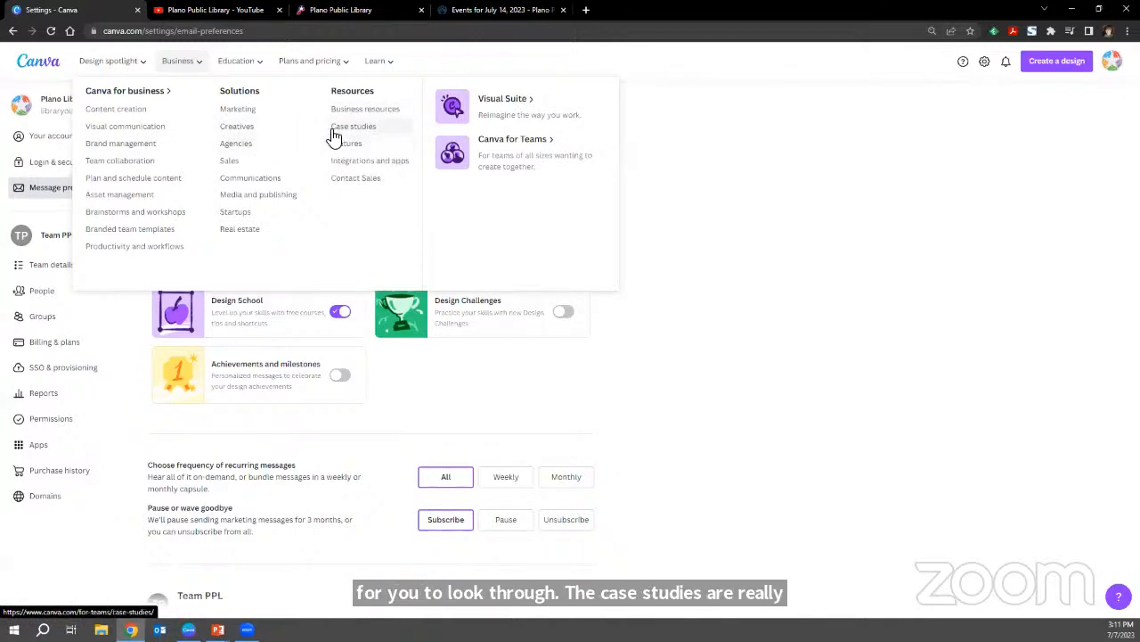
mouse_move(135, 49)
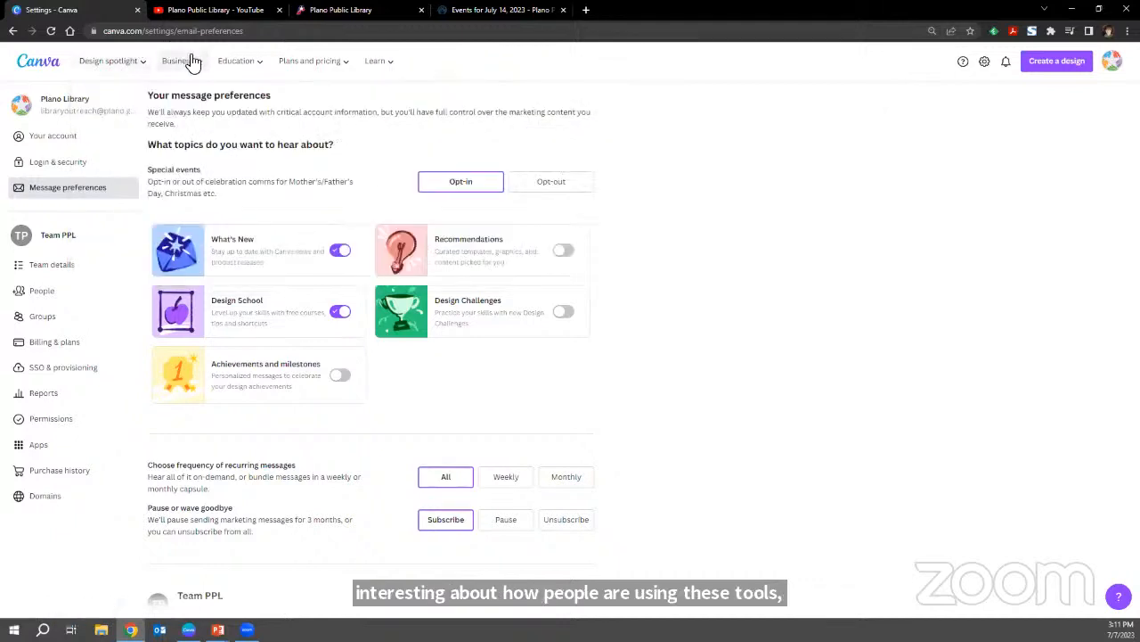
mouse_move(198, 69)
mouse_move(250, 67)
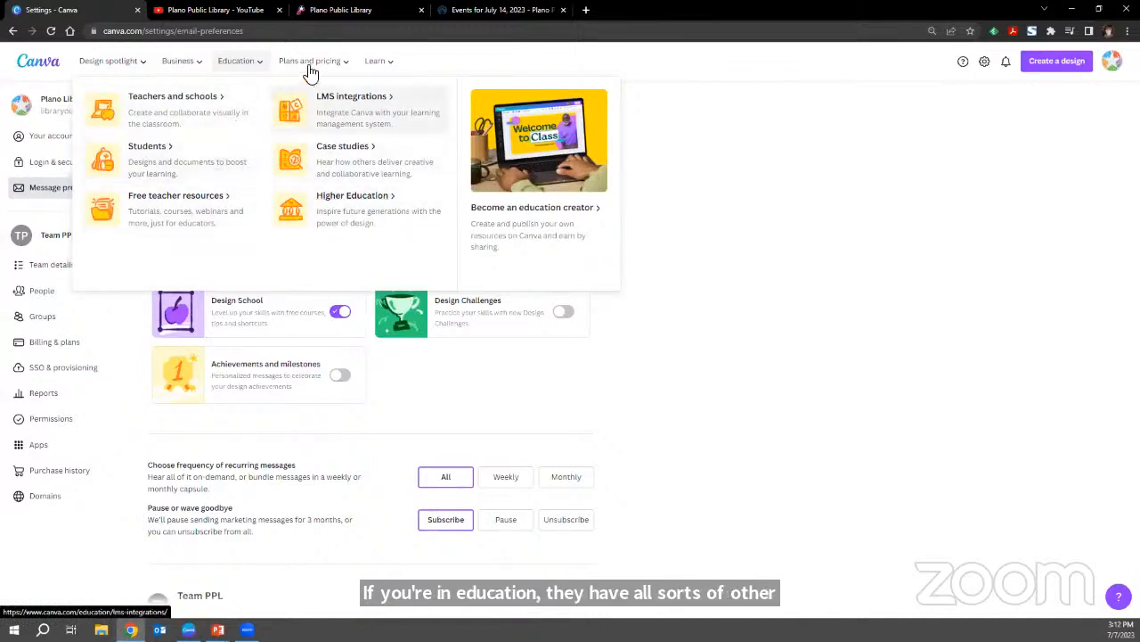
mouse_move(312, 67)
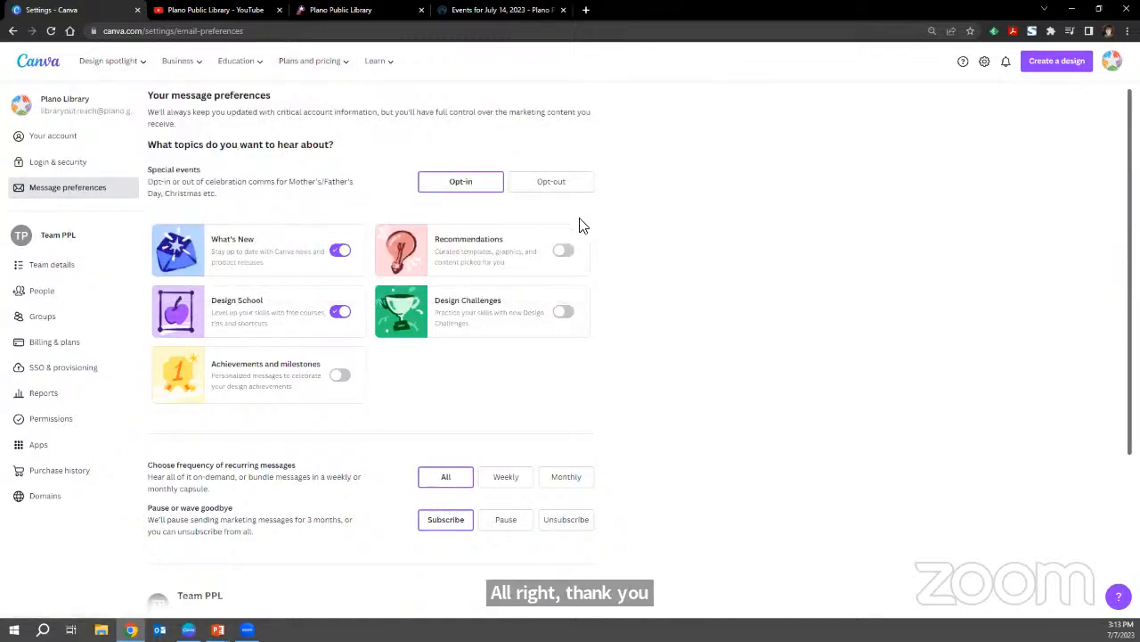
mouse_move(330, 77)
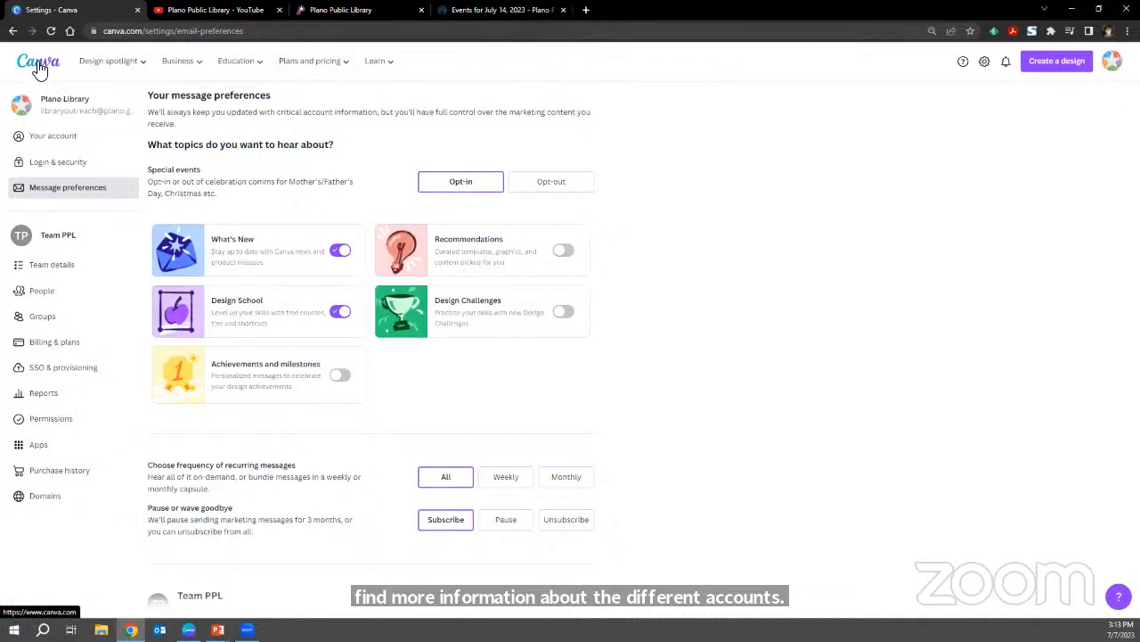
Return to the home page and look through the team's recent designs.
click(38, 67)
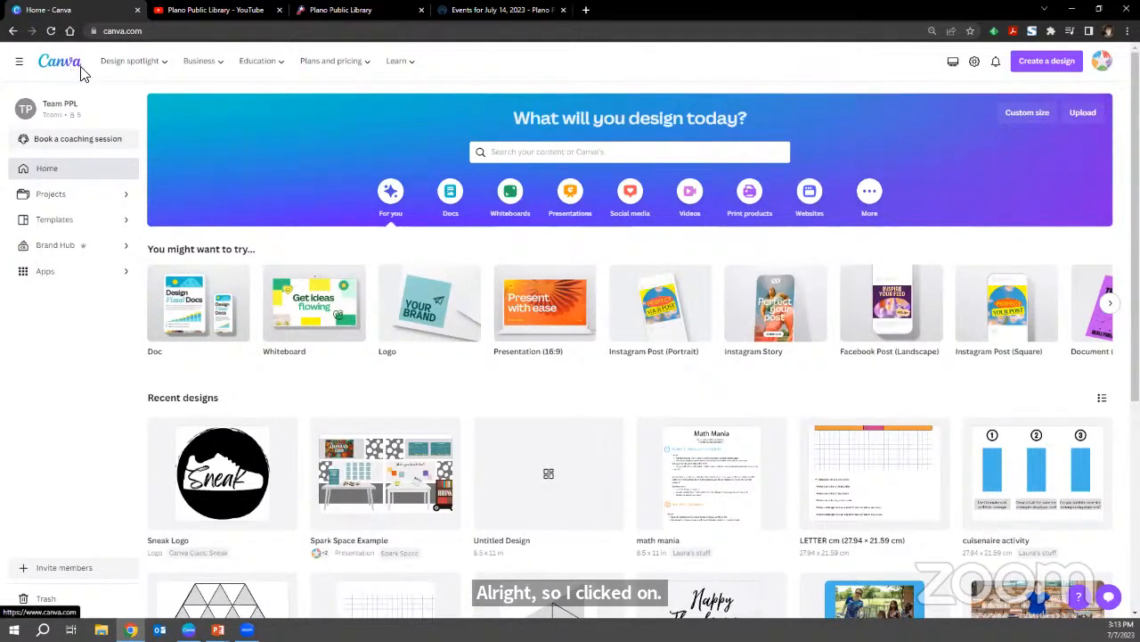
mouse_move(105, 79)
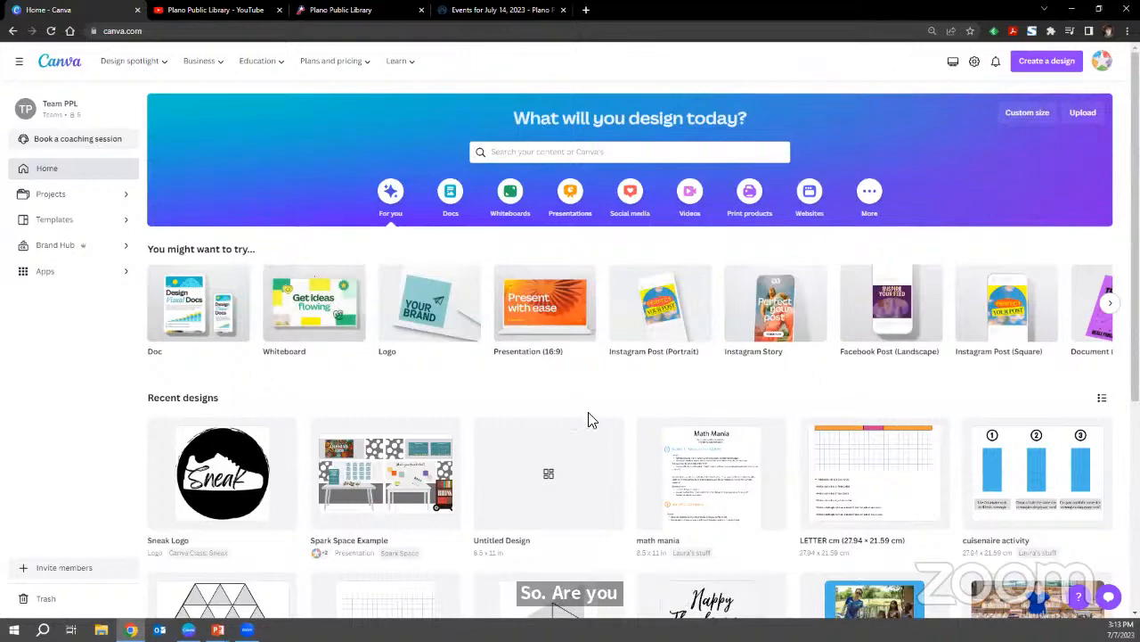
scroll(605, 441, down, 1)
scroll(605, 441, down, 5)
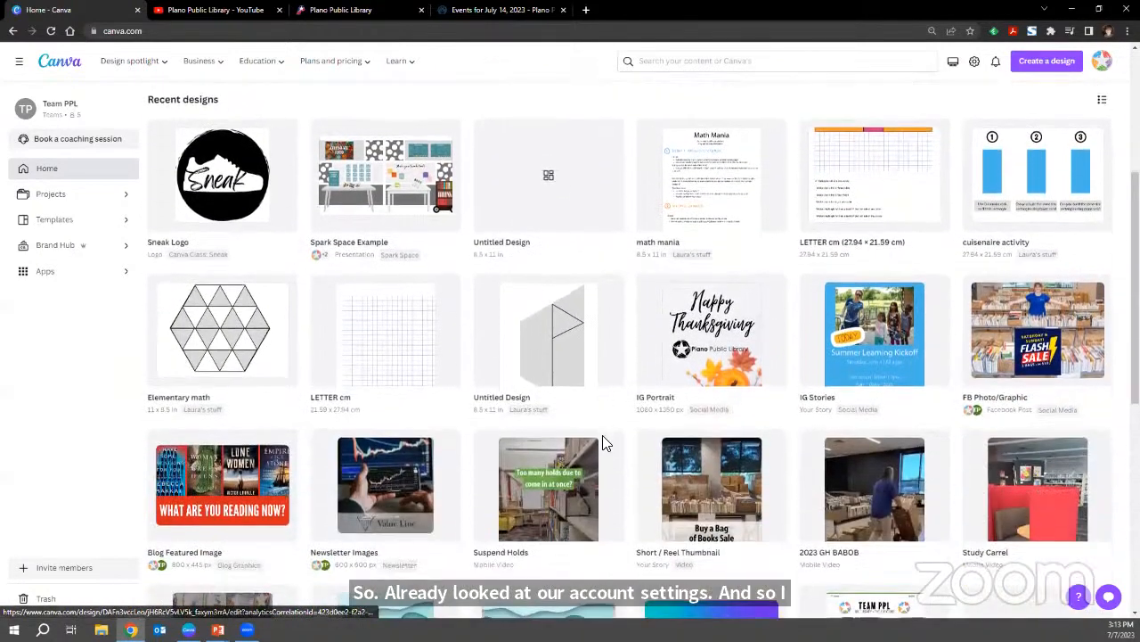
scroll(605, 441, down, 6)
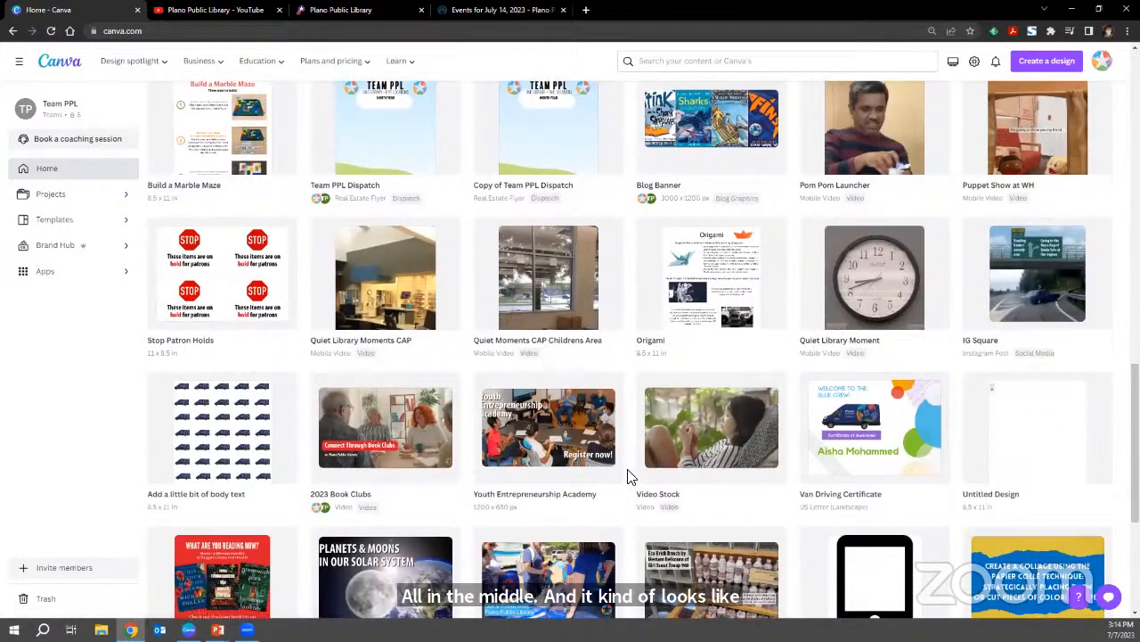
scroll(628, 477, down, 3)
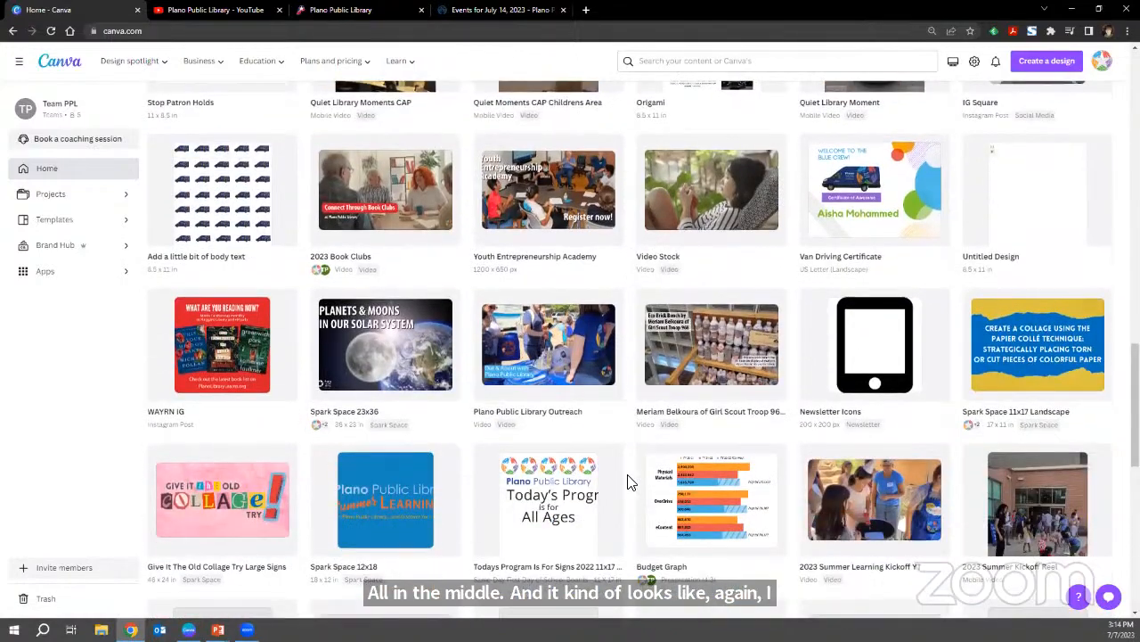
scroll(628, 482, down, 3)
scroll(628, 482, up, 7)
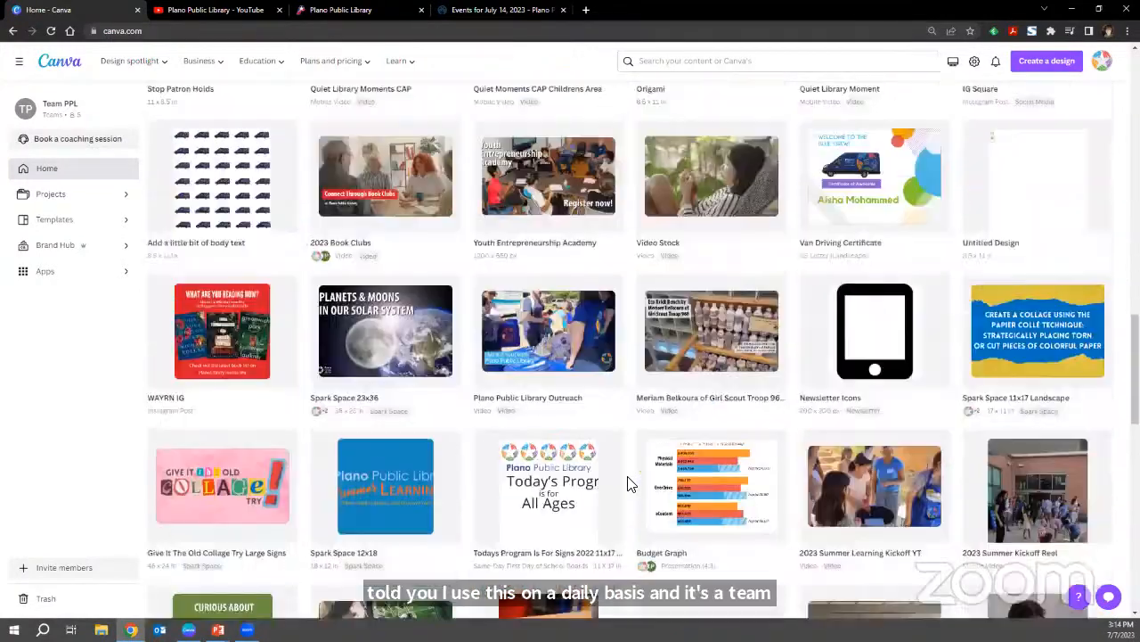
scroll(629, 482, up, 10)
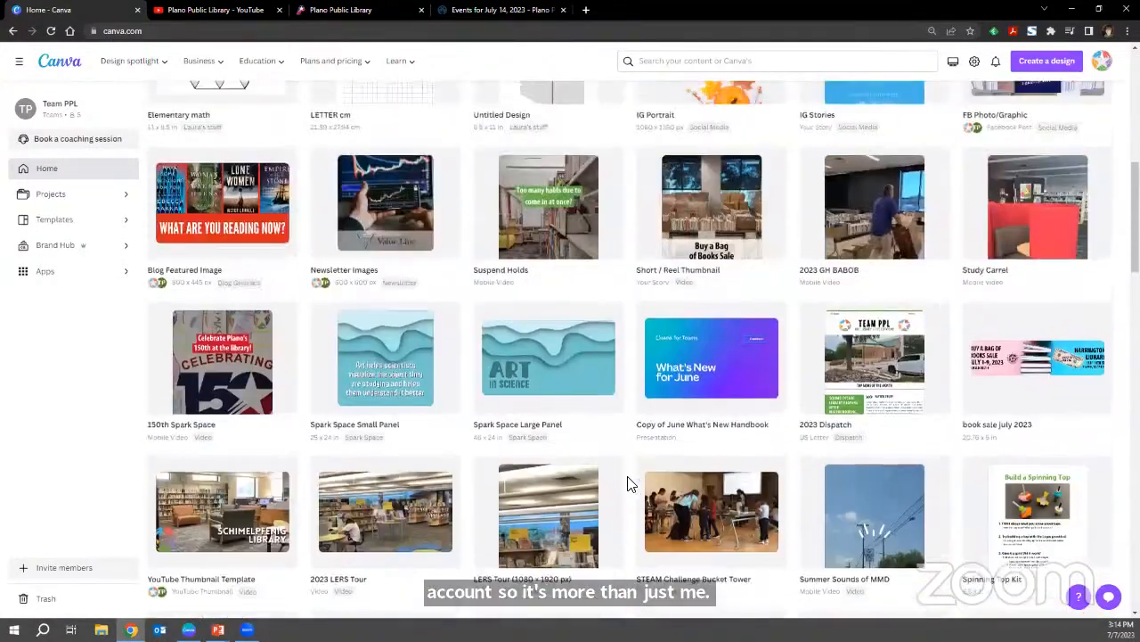
scroll(628, 482, up, 3)
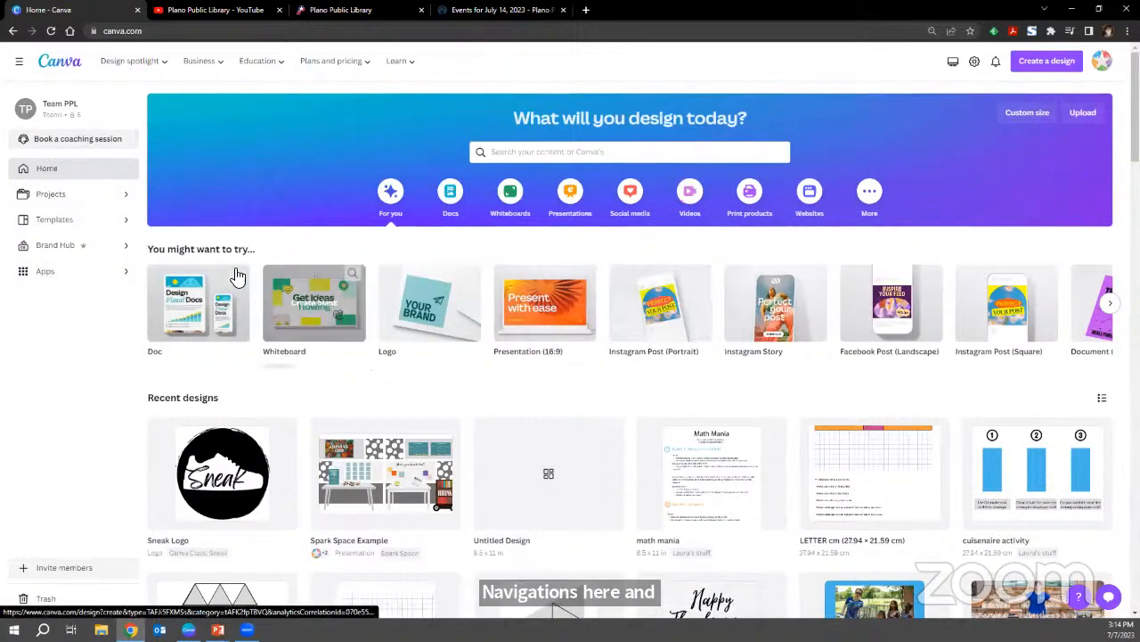
Open the Projects page, examine its folders and designs, and show more of the designs.
click(58, 199)
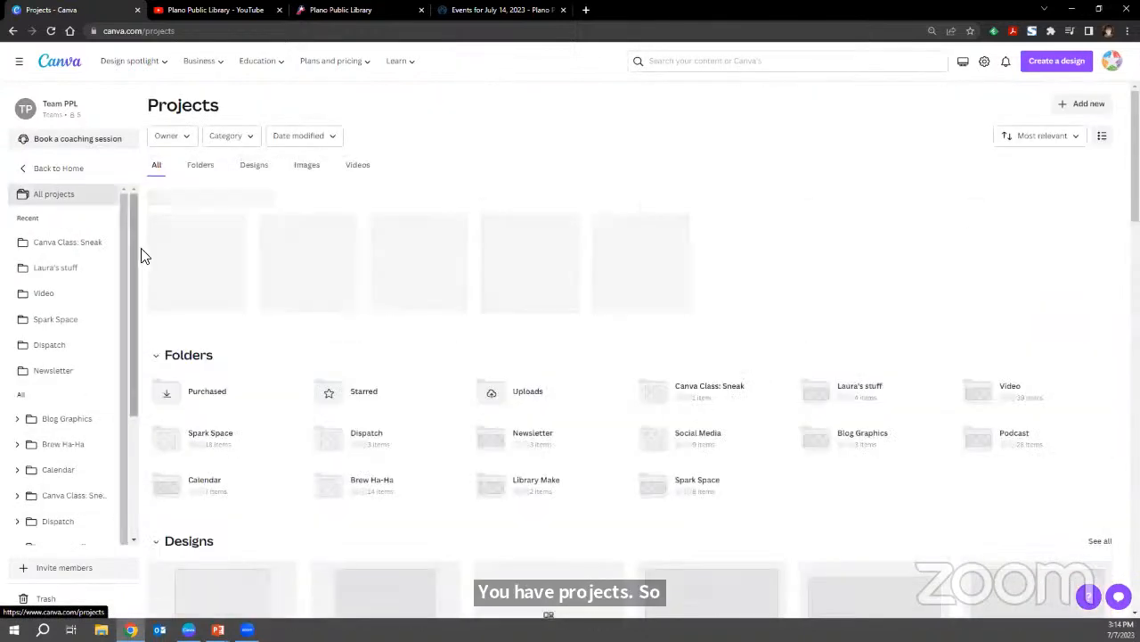
scroll(167, 425, down, 1)
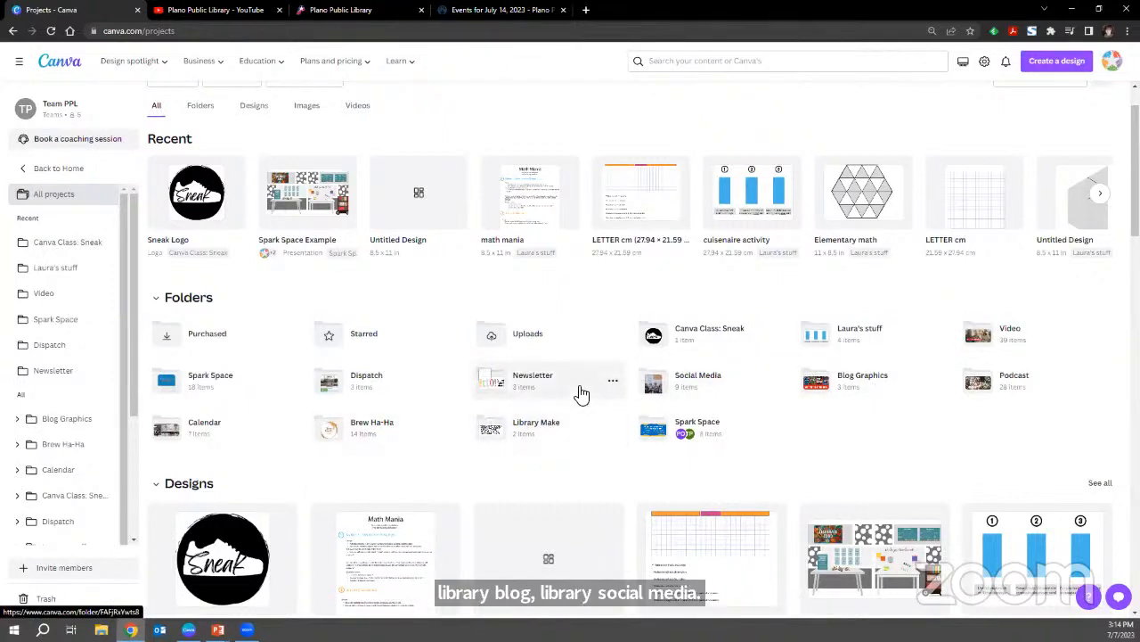
scroll(521, 404, down, 4)
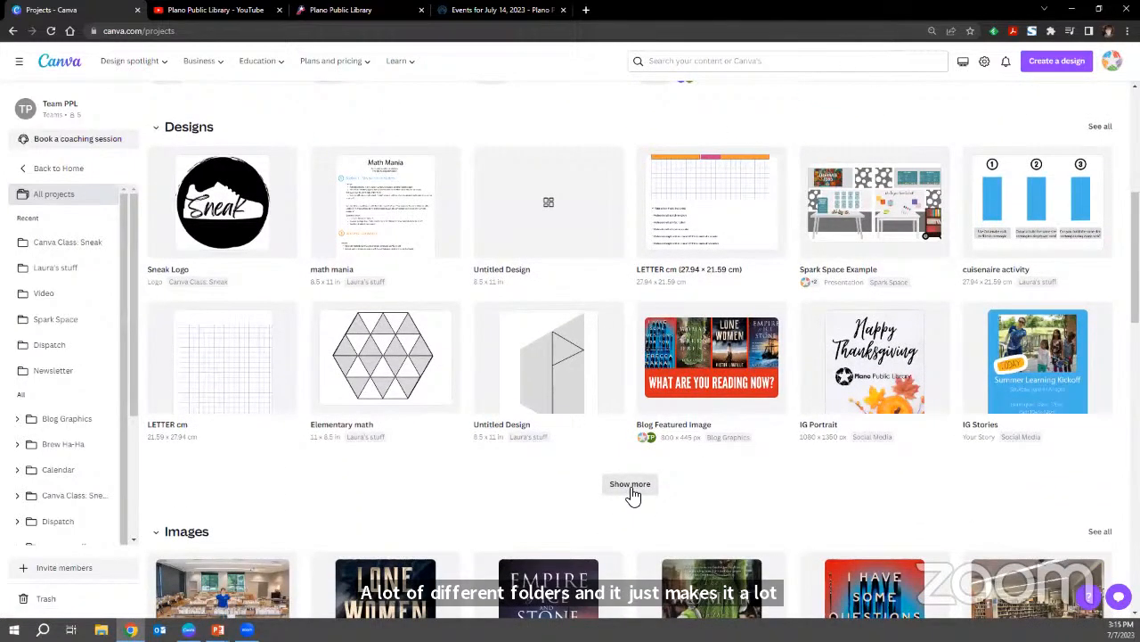
click(630, 486)
scroll(628, 494, down, 3)
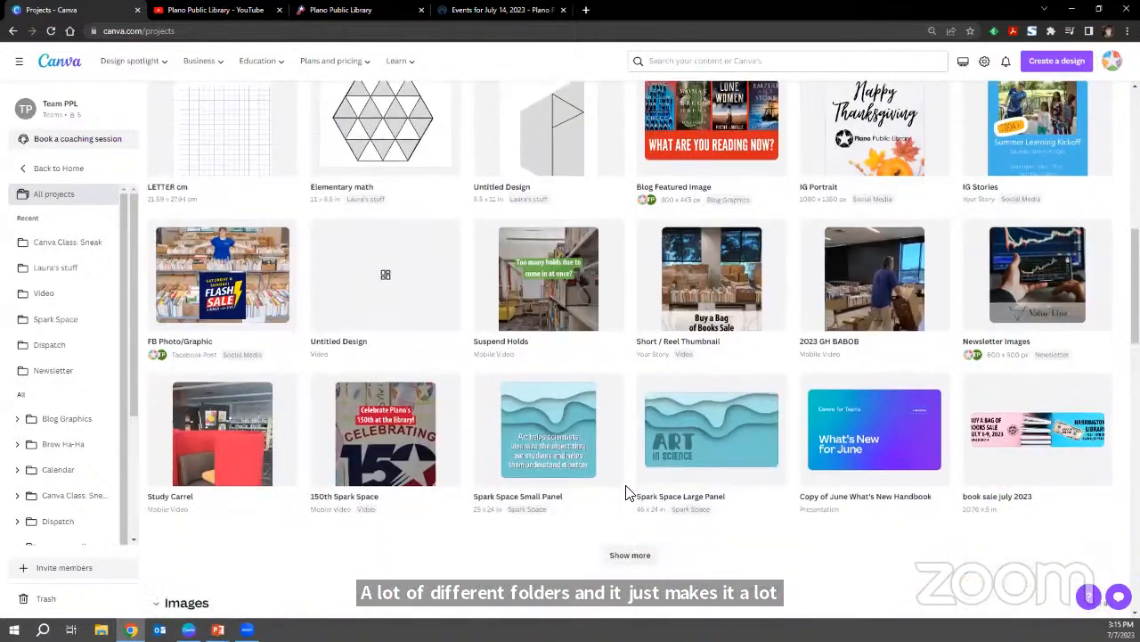
scroll(628, 494, up, 8)
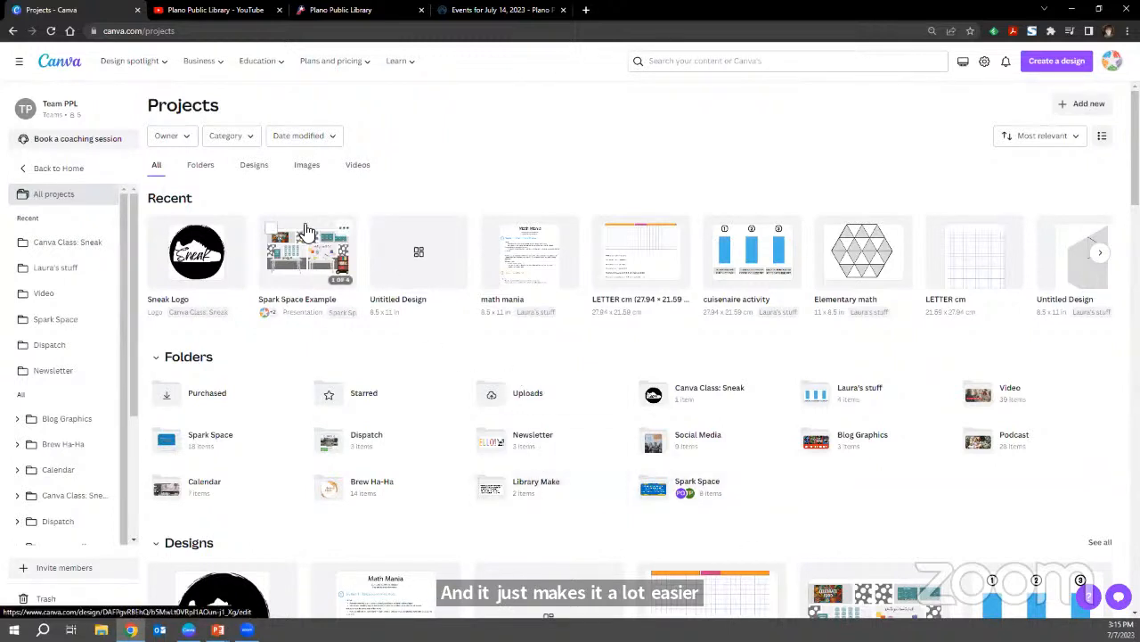
Return to the home page, examine the Social media and Docs design types, and go back to the For you suggestions.
click(71, 173)
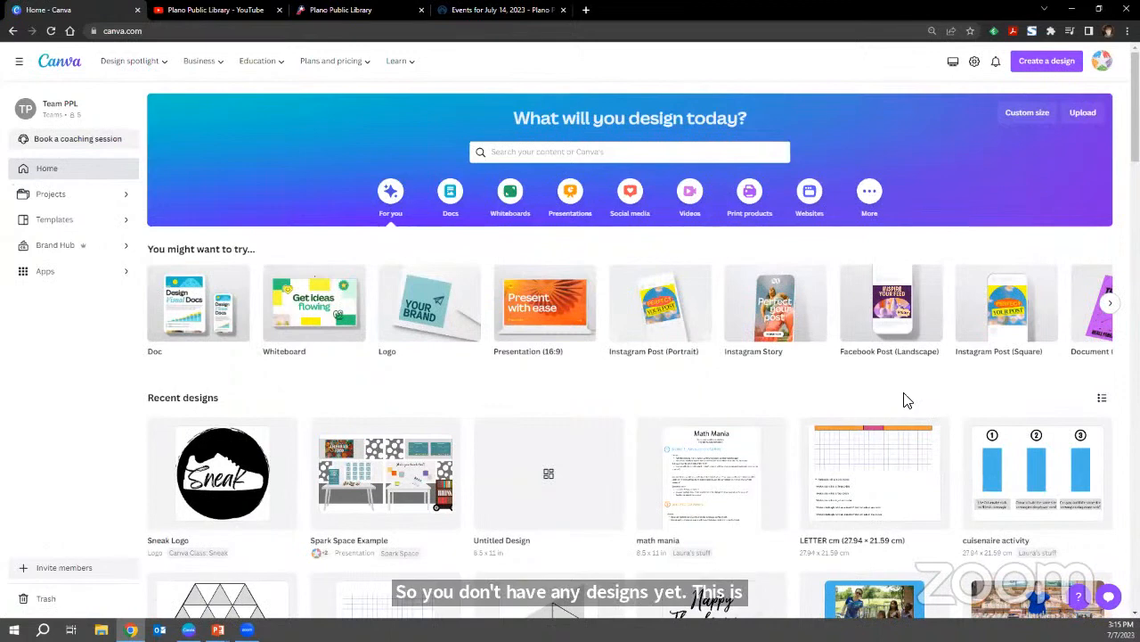
mouse_move(528, 356)
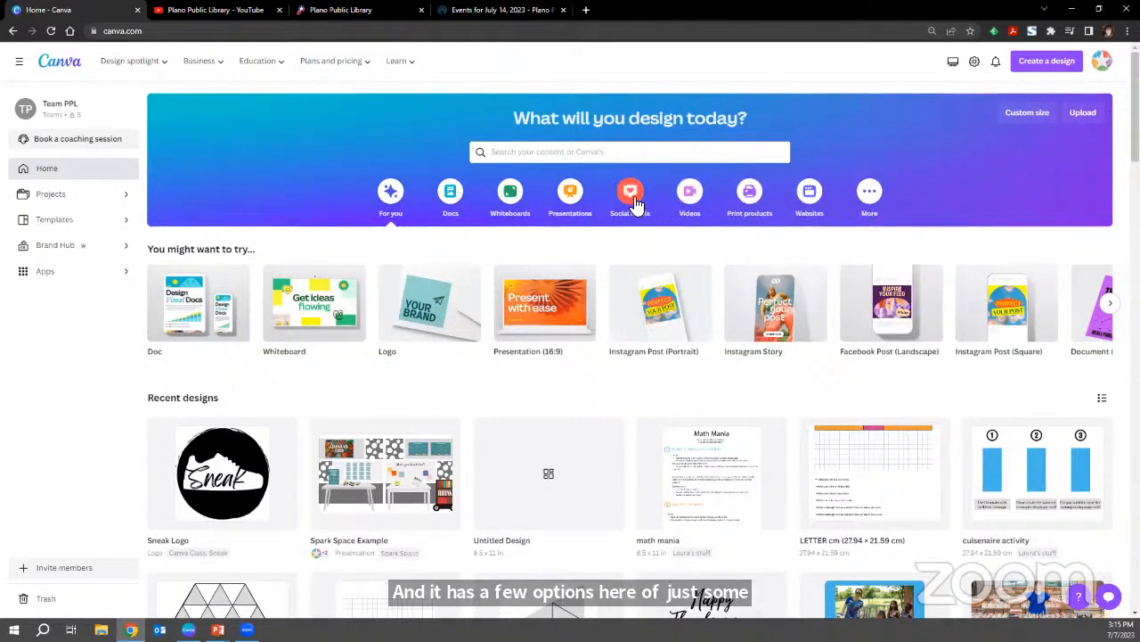
click(631, 196)
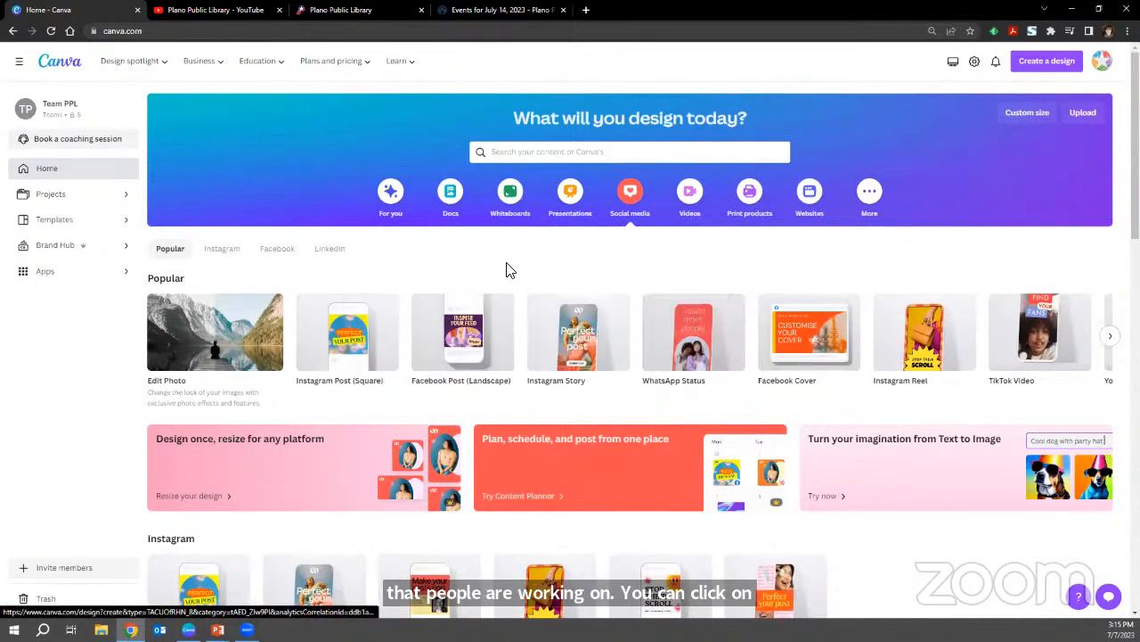
click(450, 201)
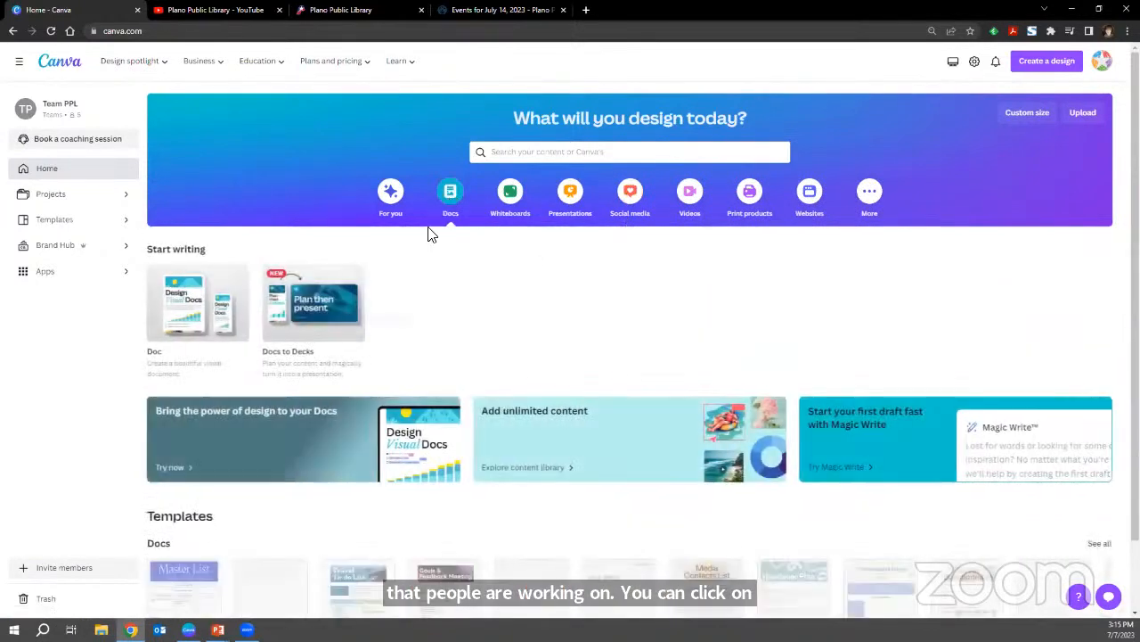
scroll(313, 370, down, 1)
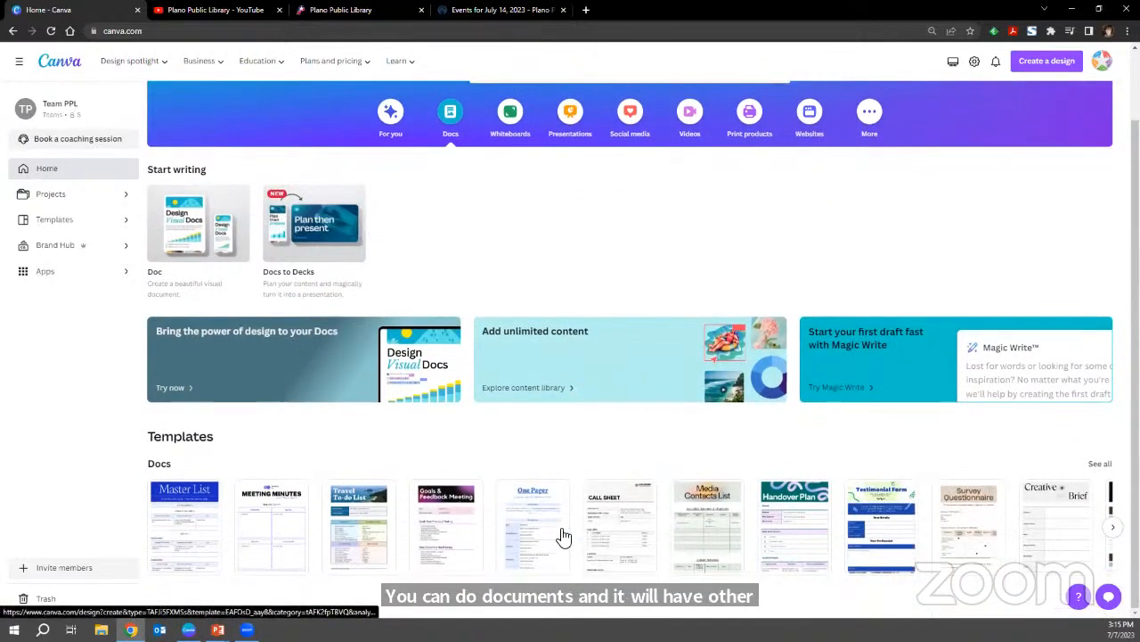
scroll(535, 533, up, 1)
scroll(523, 530, up, 1)
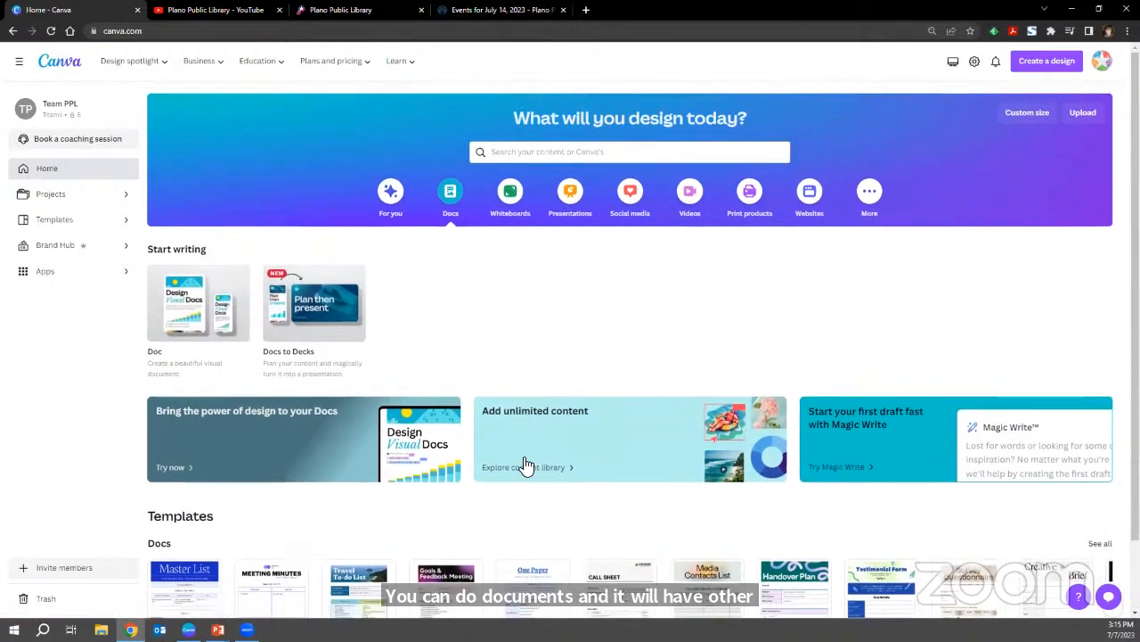
click(395, 203)
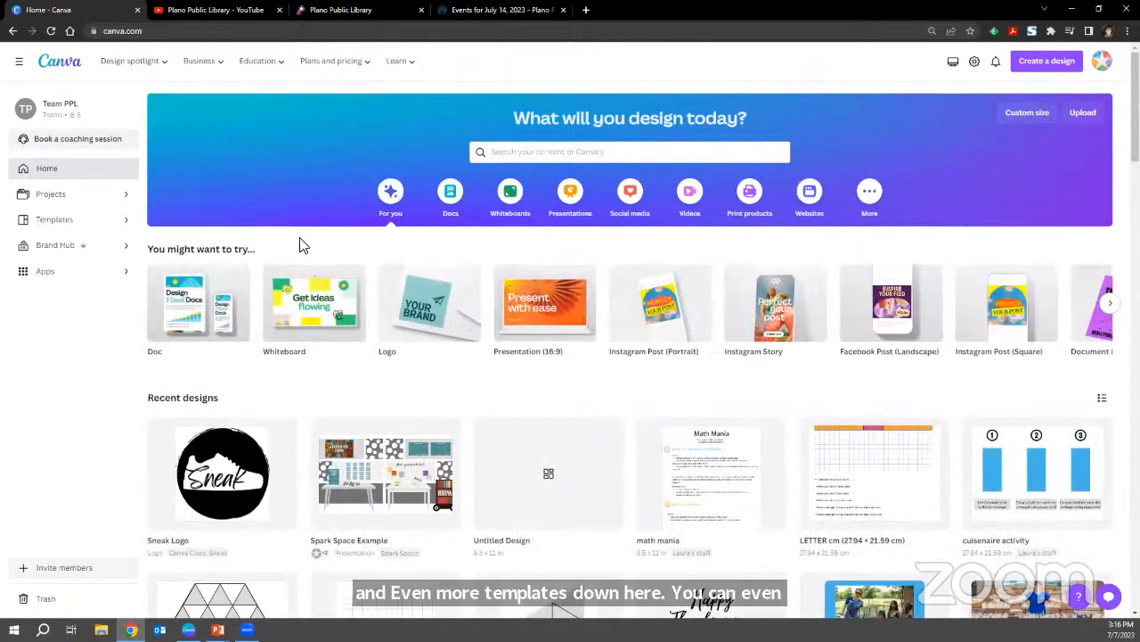
Search the new design types for "face" and look through the Facebook formats.
click(1048, 71)
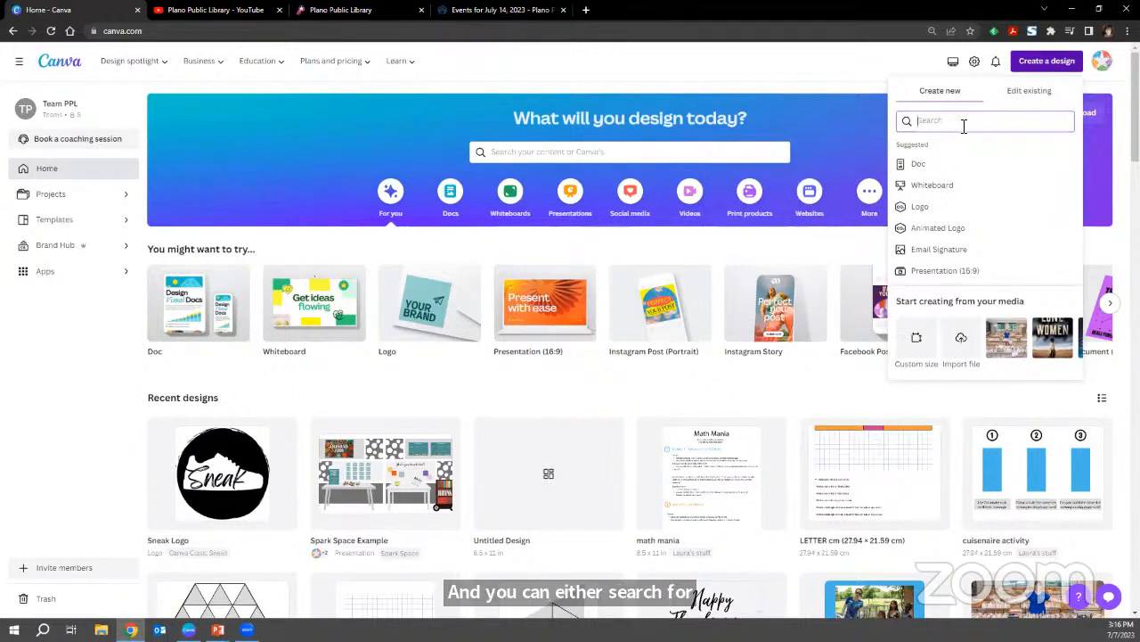
text(face)
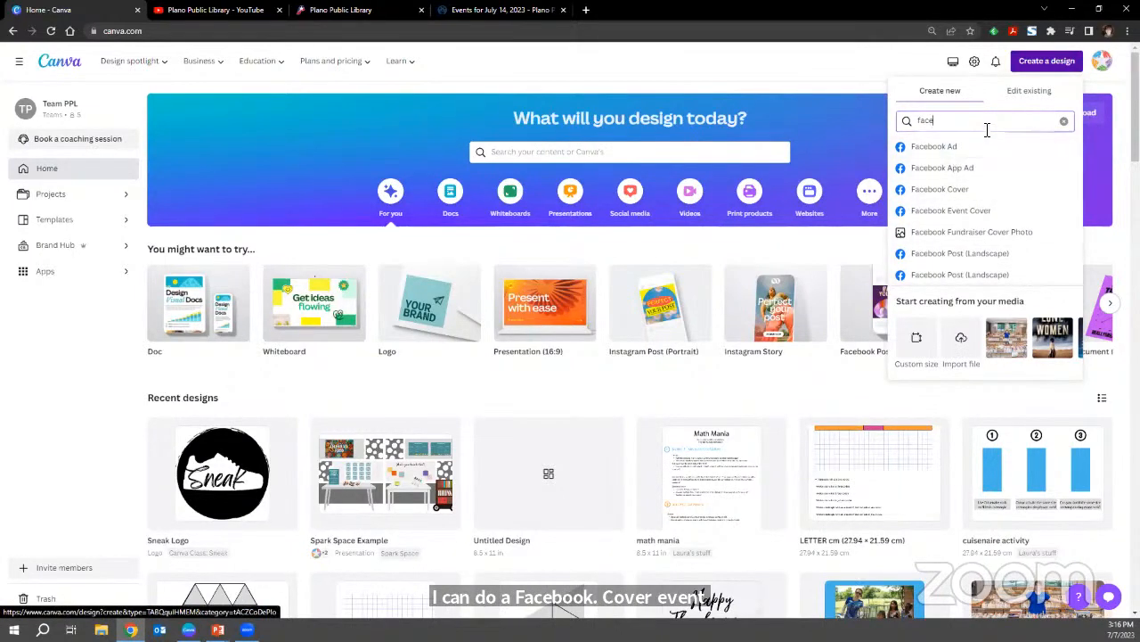
scroll(996, 174, down, 3)
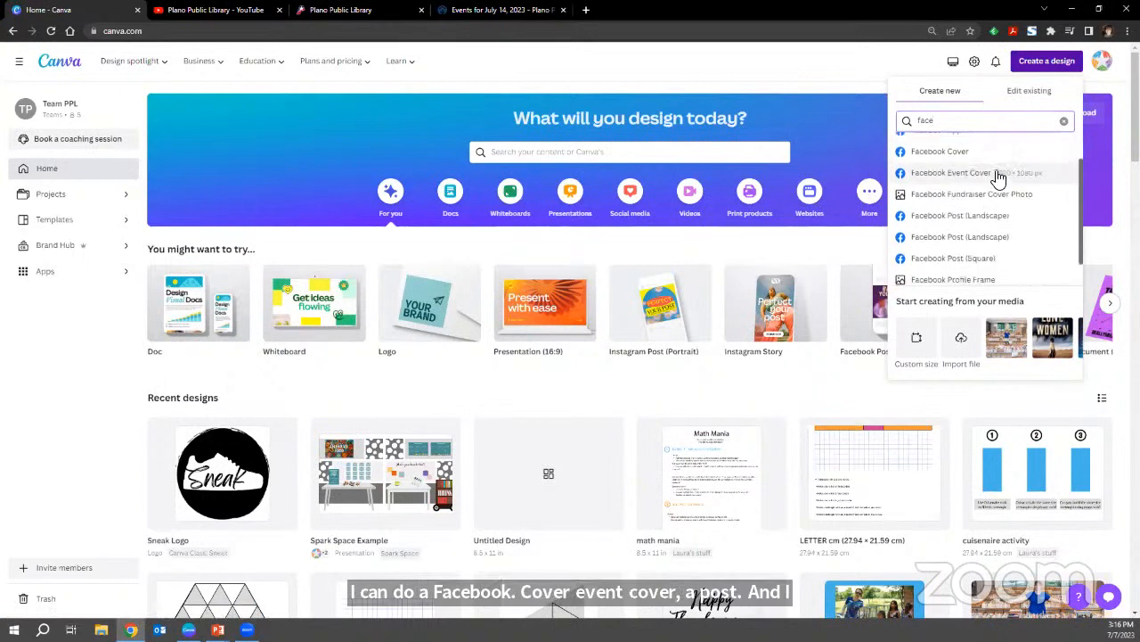
scroll(998, 189, up, 4)
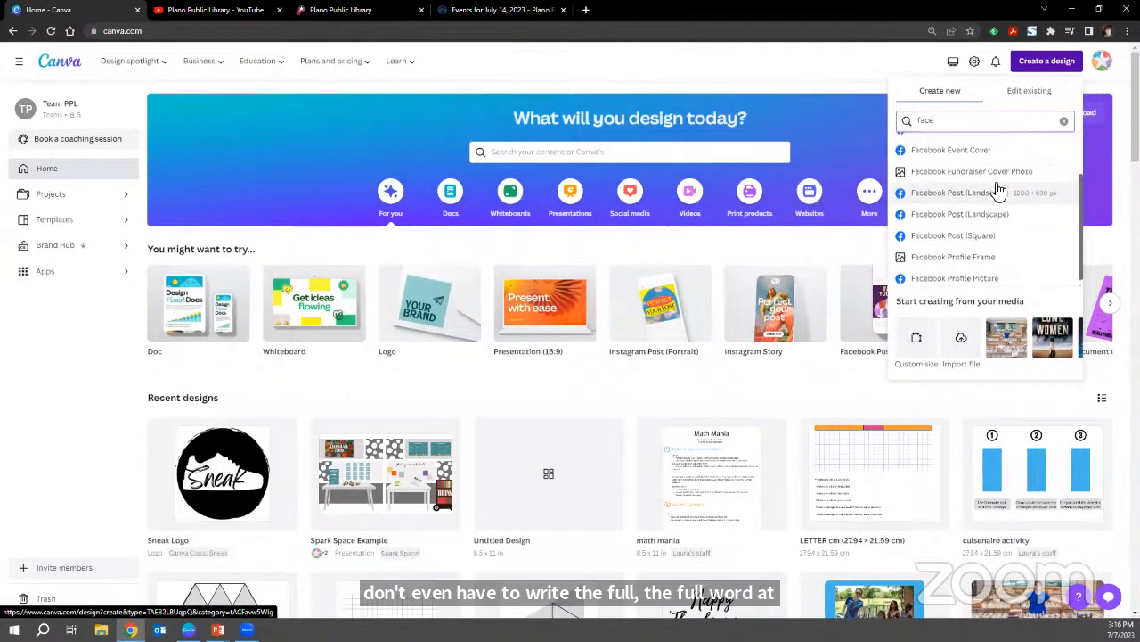
Create a blank custom-size design 8.5 in wide and 11 in high, and close it again.
click(1065, 121)
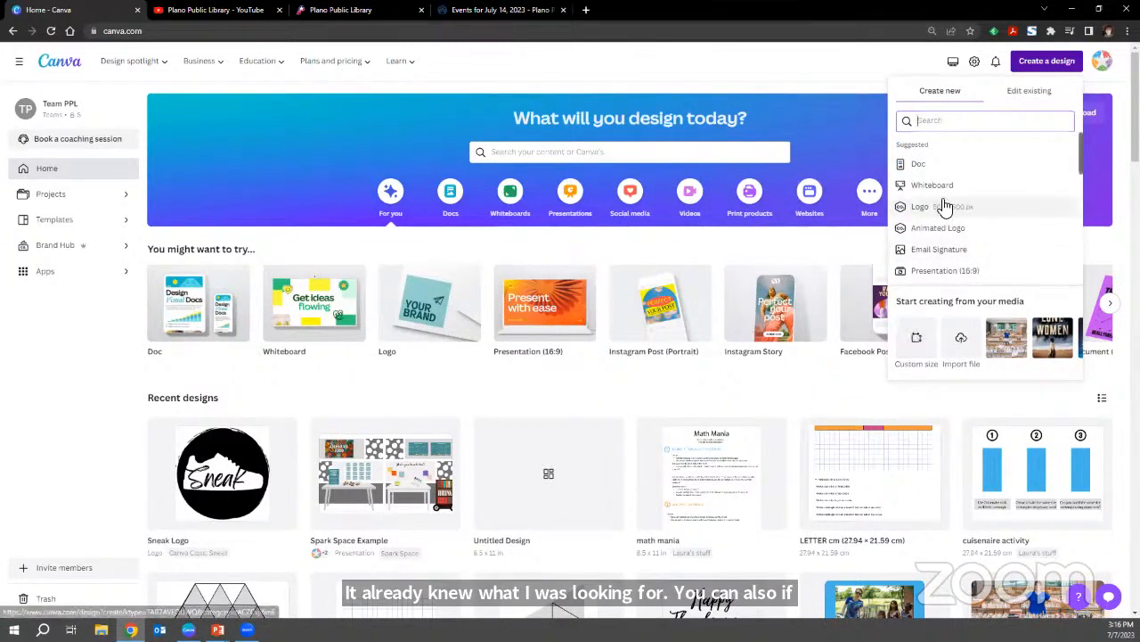
click(914, 354)
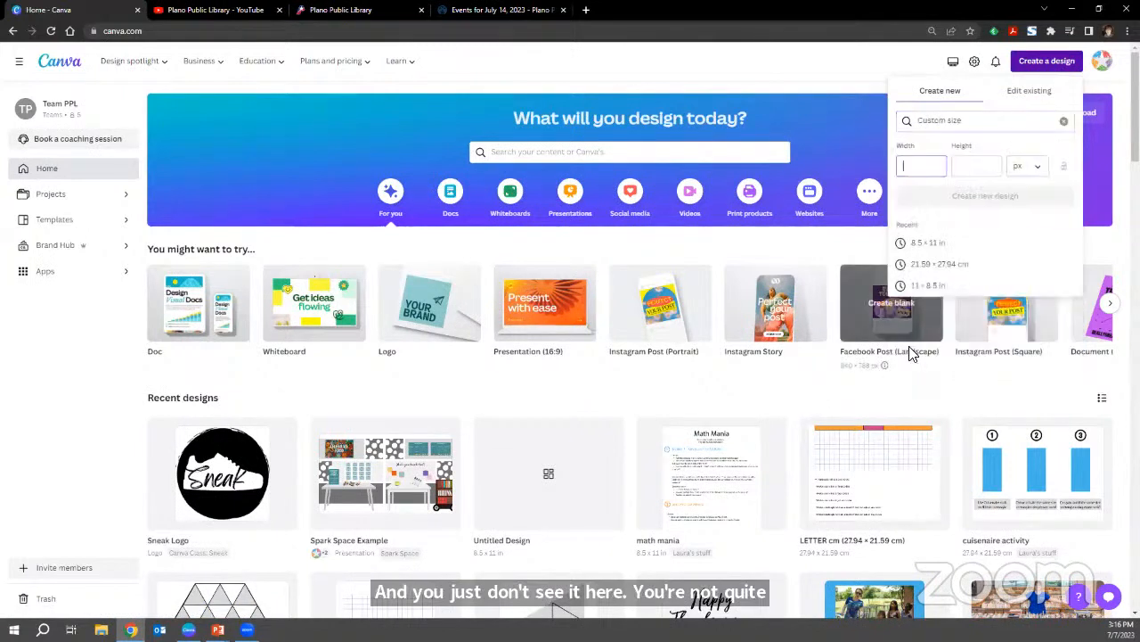
click(1033, 169)
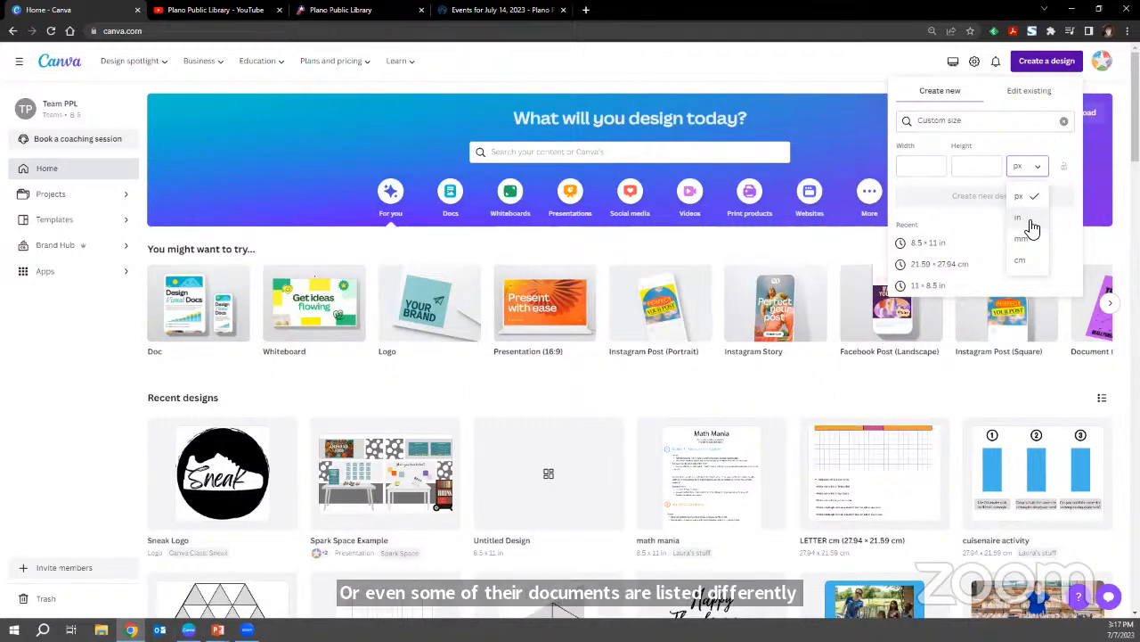
click(1024, 219)
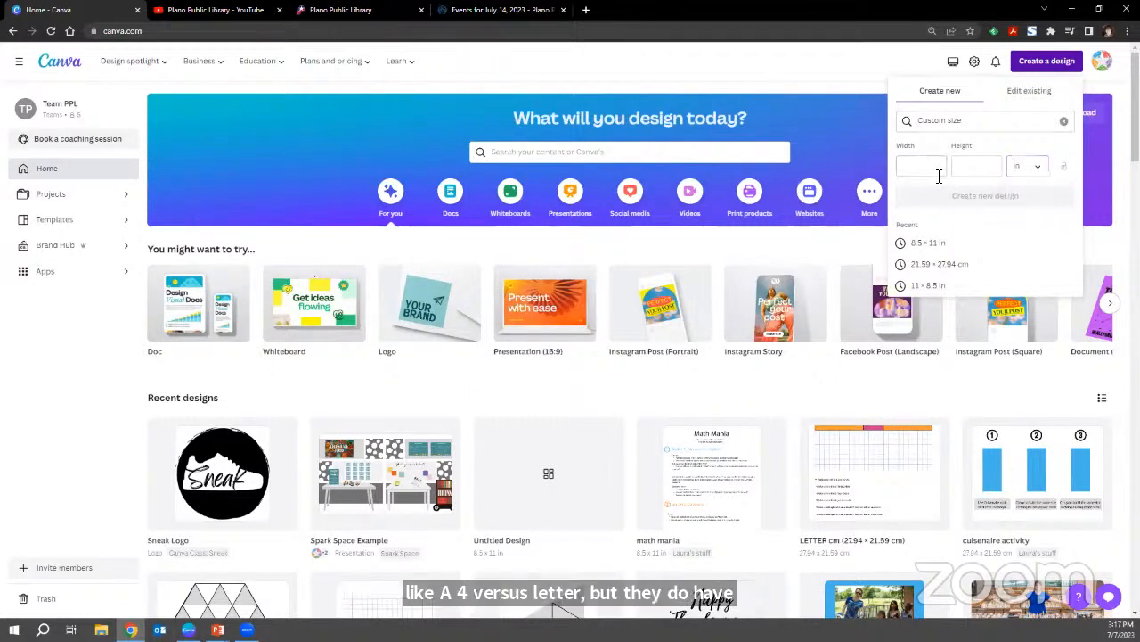
text(8.5)
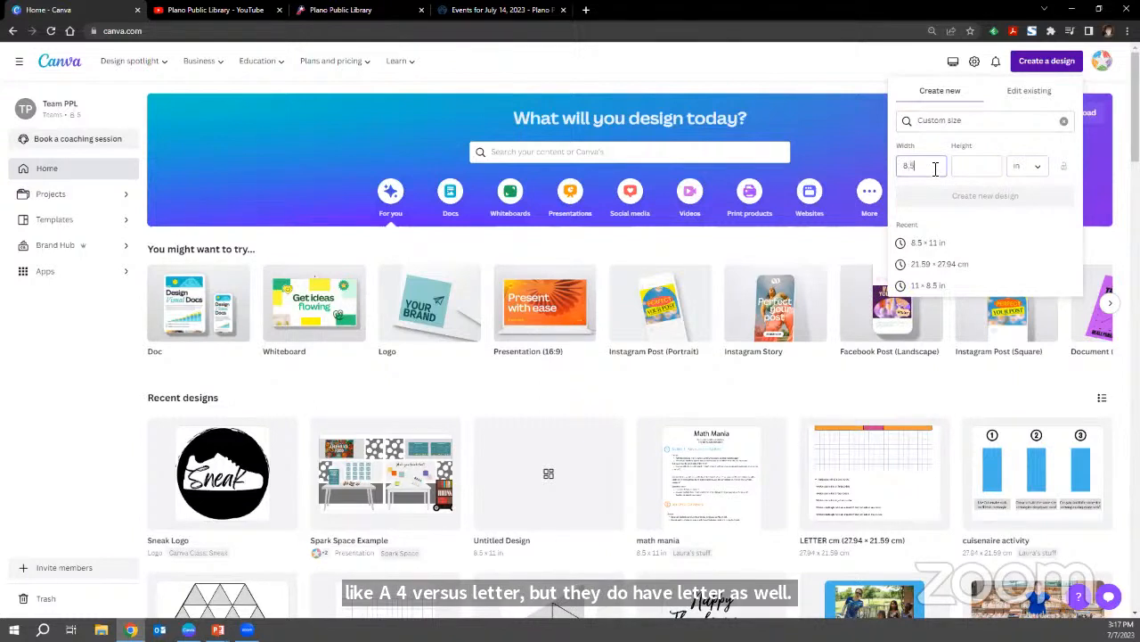
key(Tab)
text(11)
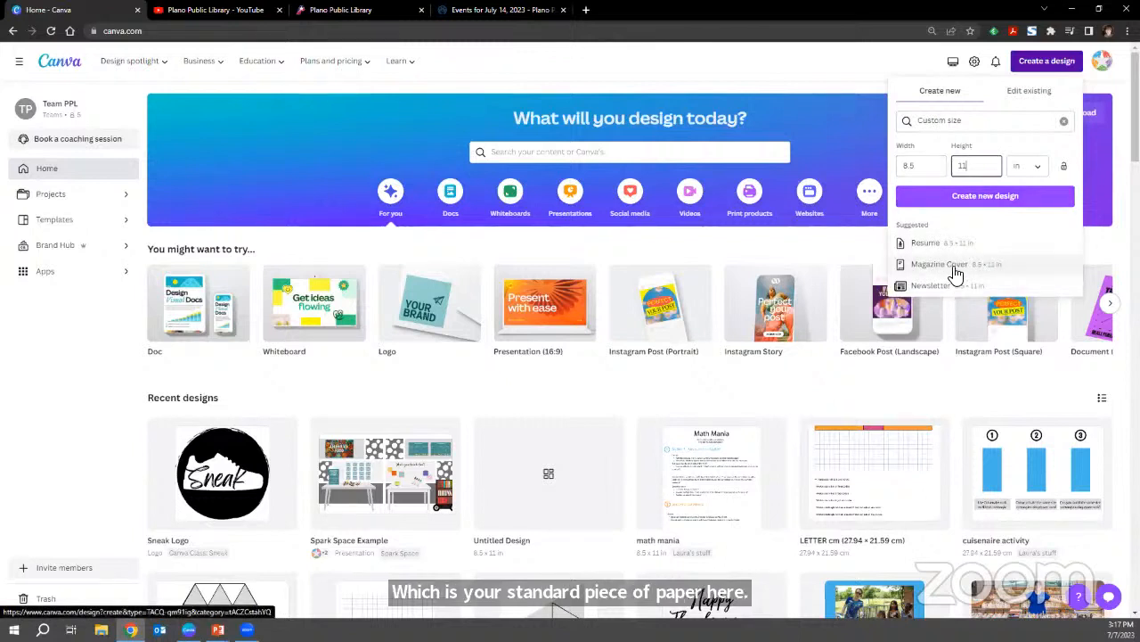
click(984, 201)
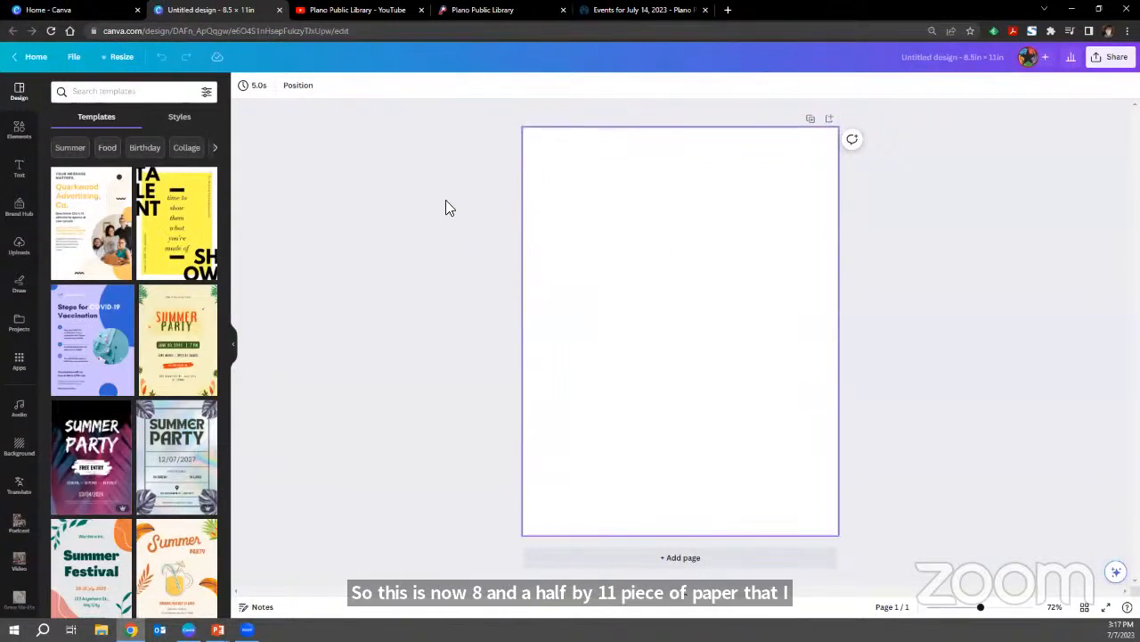
click(278, 10)
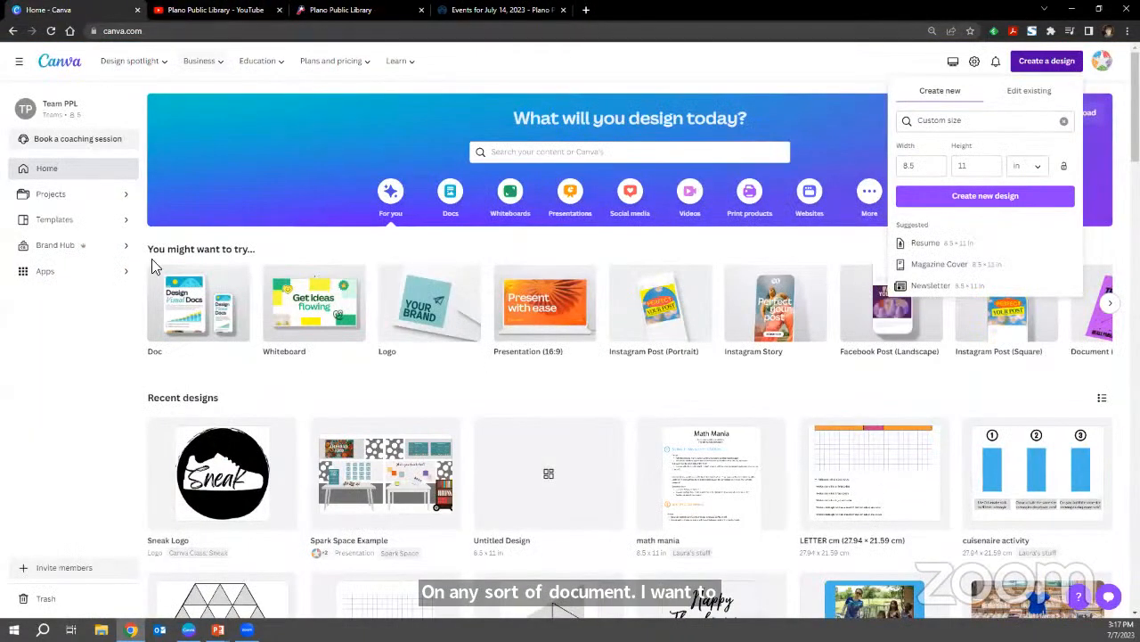
Open the PPL Brand Kit in the Brand Hub and examine its logos.
click(84, 394)
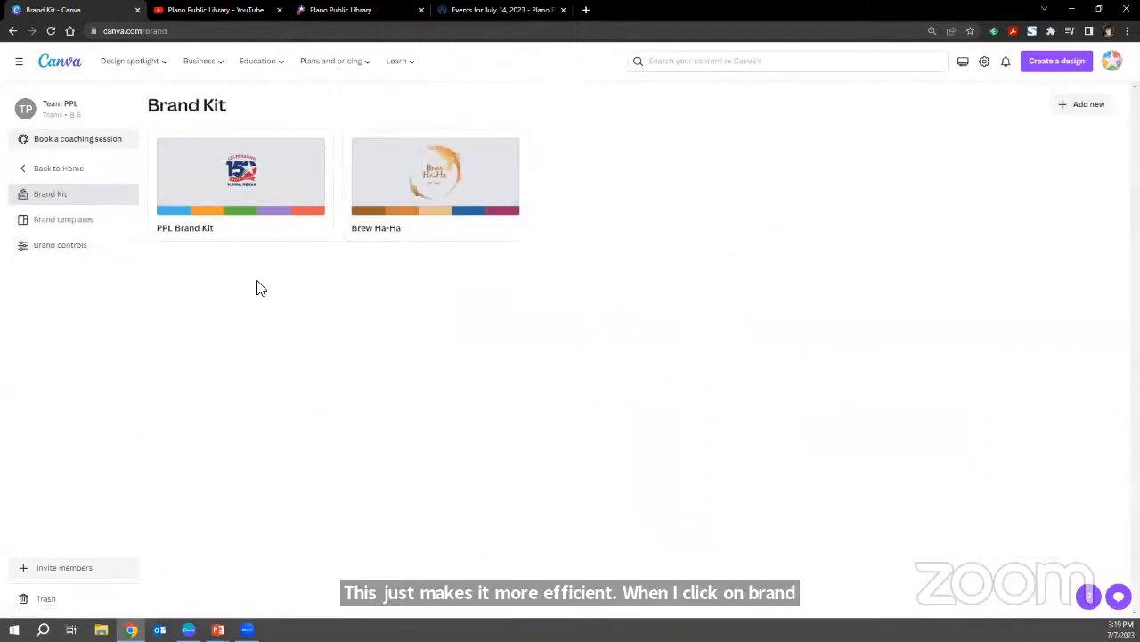
click(251, 189)
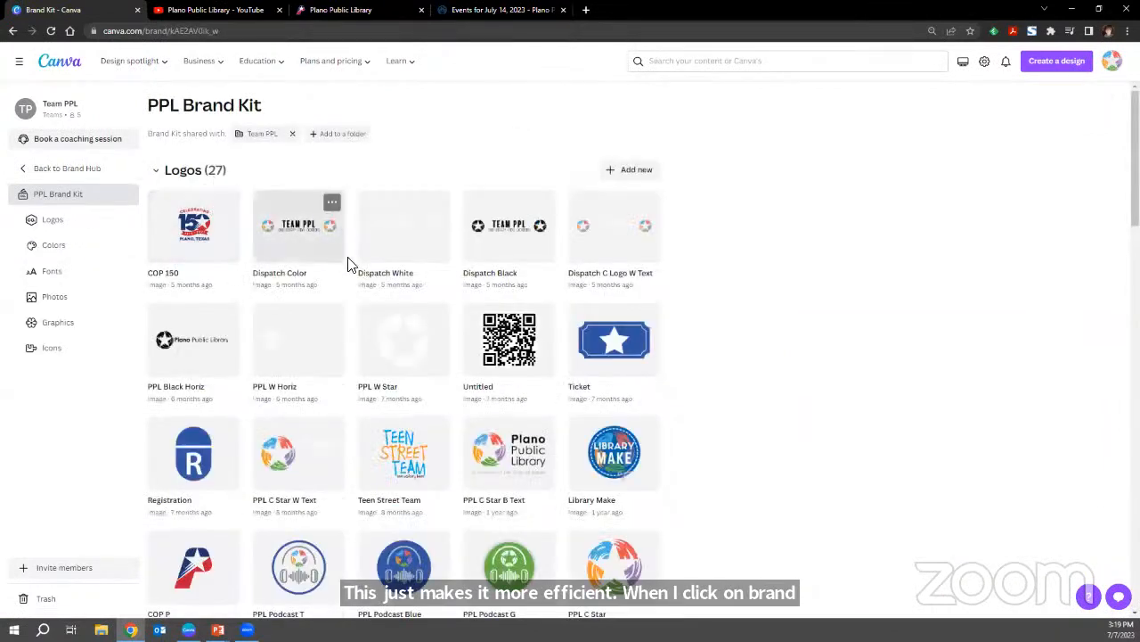
scroll(442, 337, down, 2)
scroll(449, 355, down, 1)
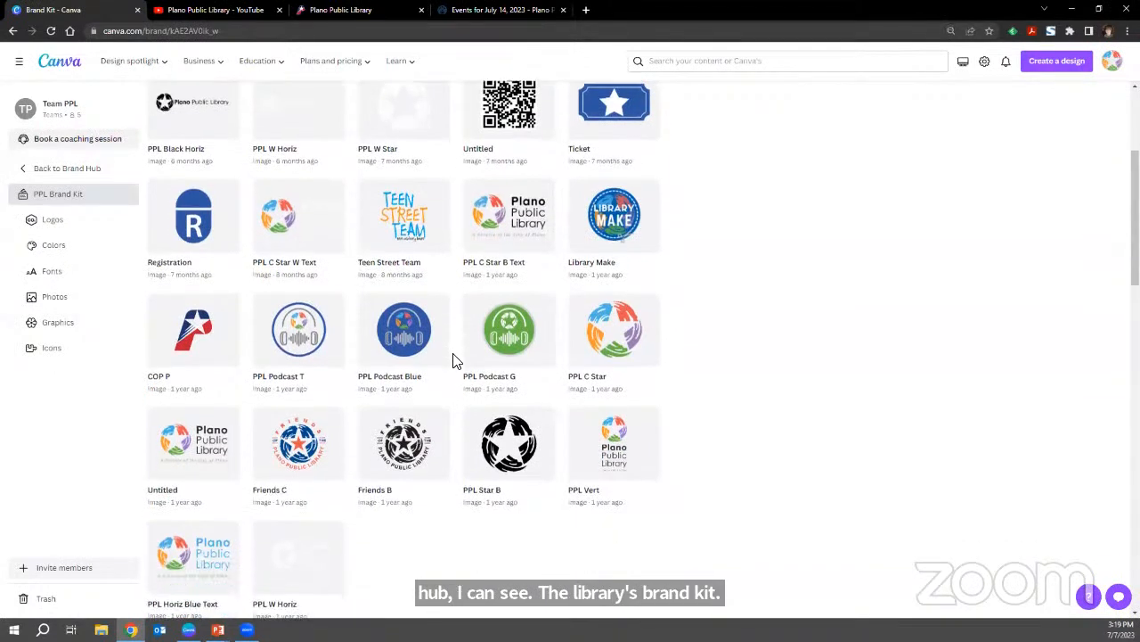
scroll(456, 360, up, 1)
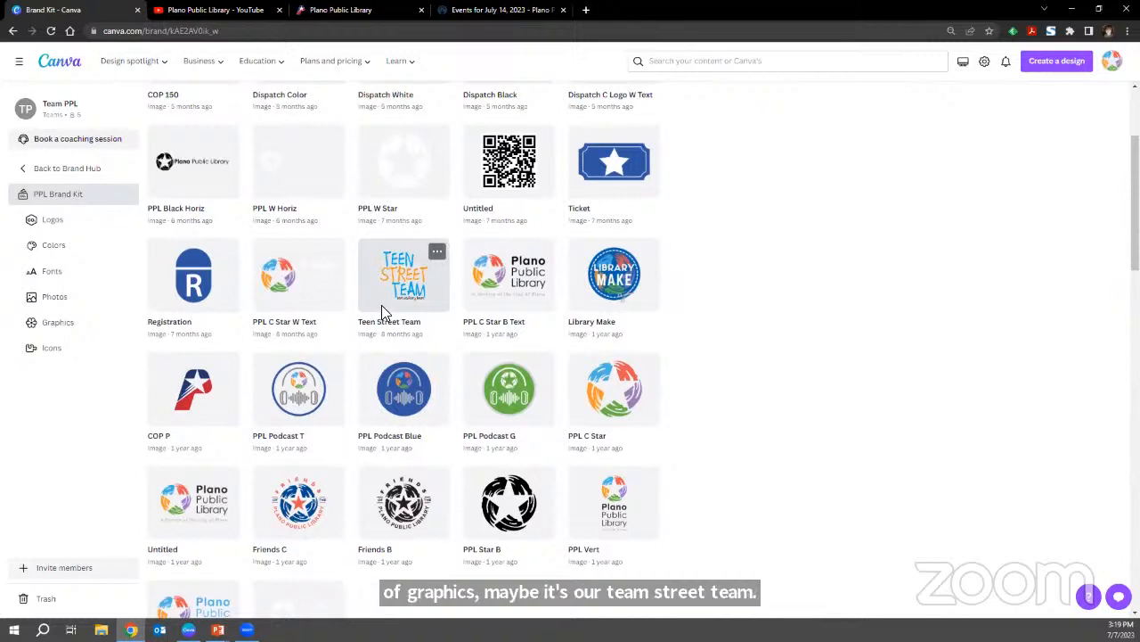
scroll(381, 305, down, 1)
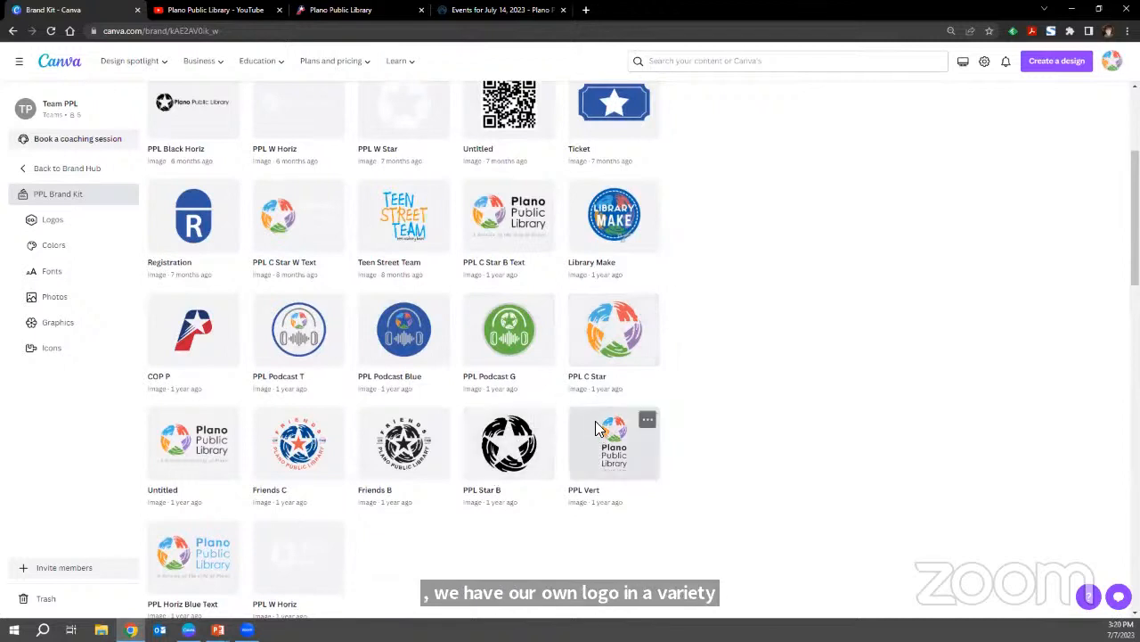
Look through the brand kit's colors, fonts, photos, graphics and icons, and return to its beginning.
scroll(601, 415, down, 5)
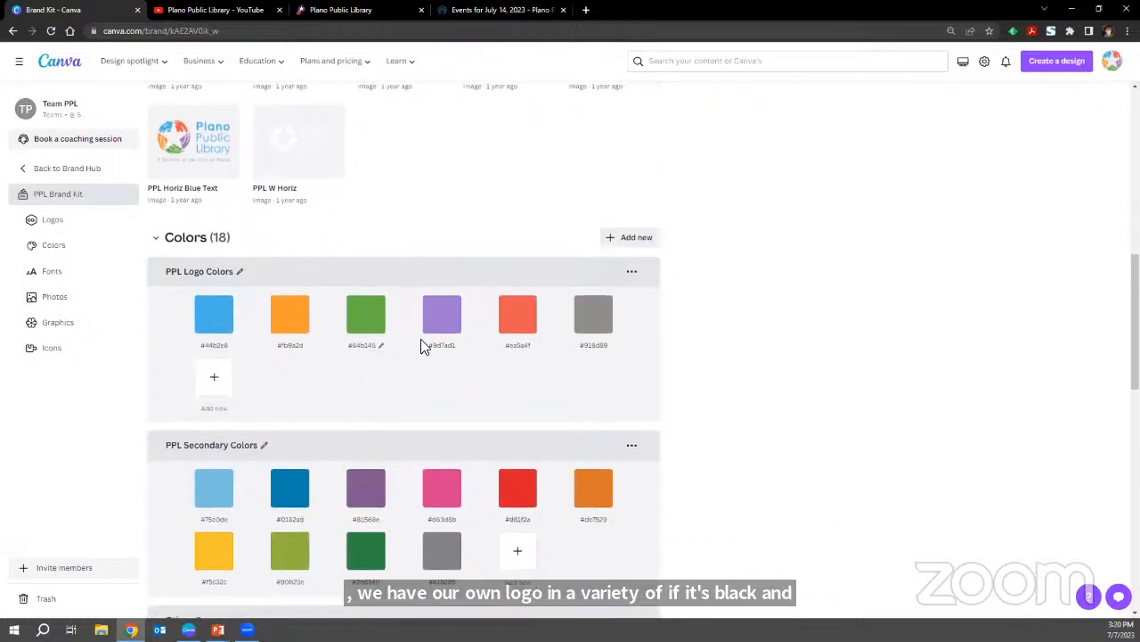
scroll(596, 351, down, 4)
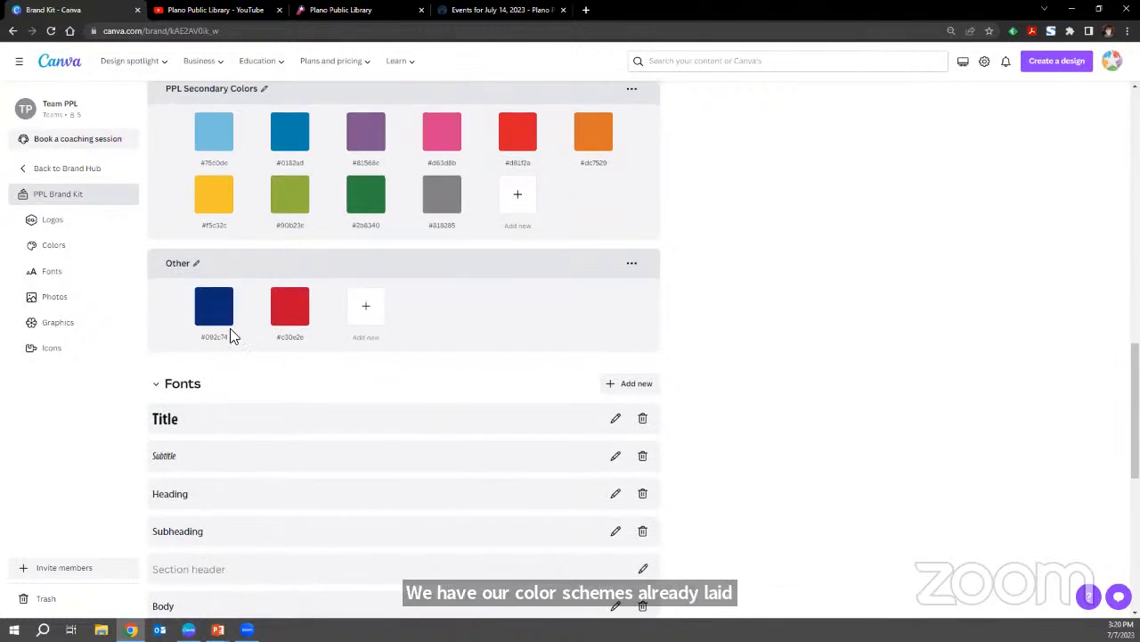
scroll(374, 312, down, 2)
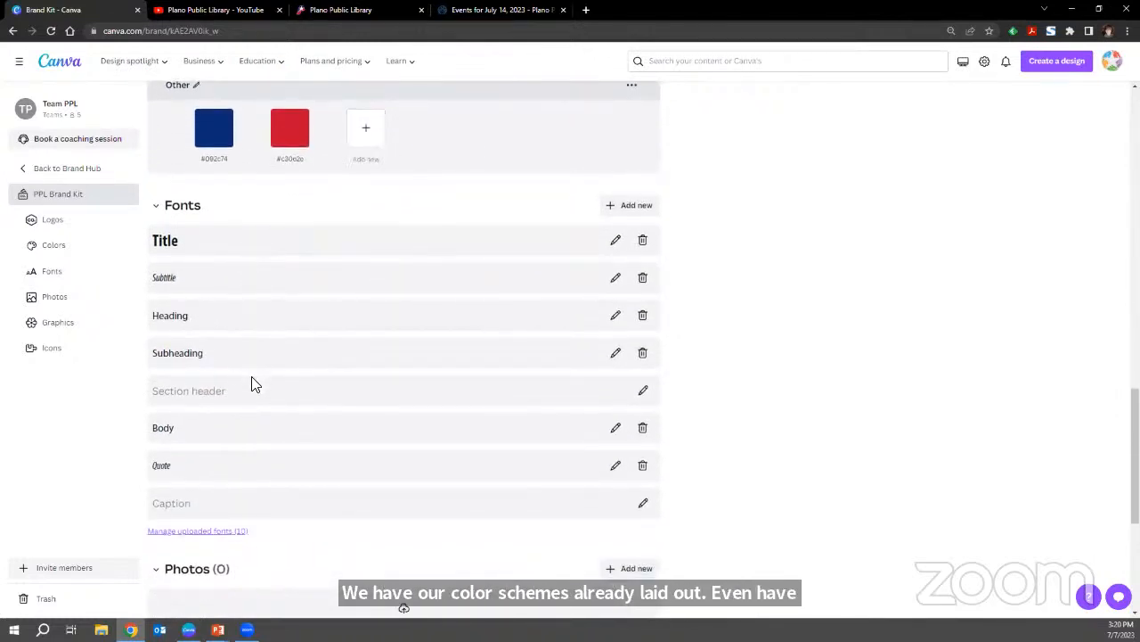
scroll(249, 412, down, 4)
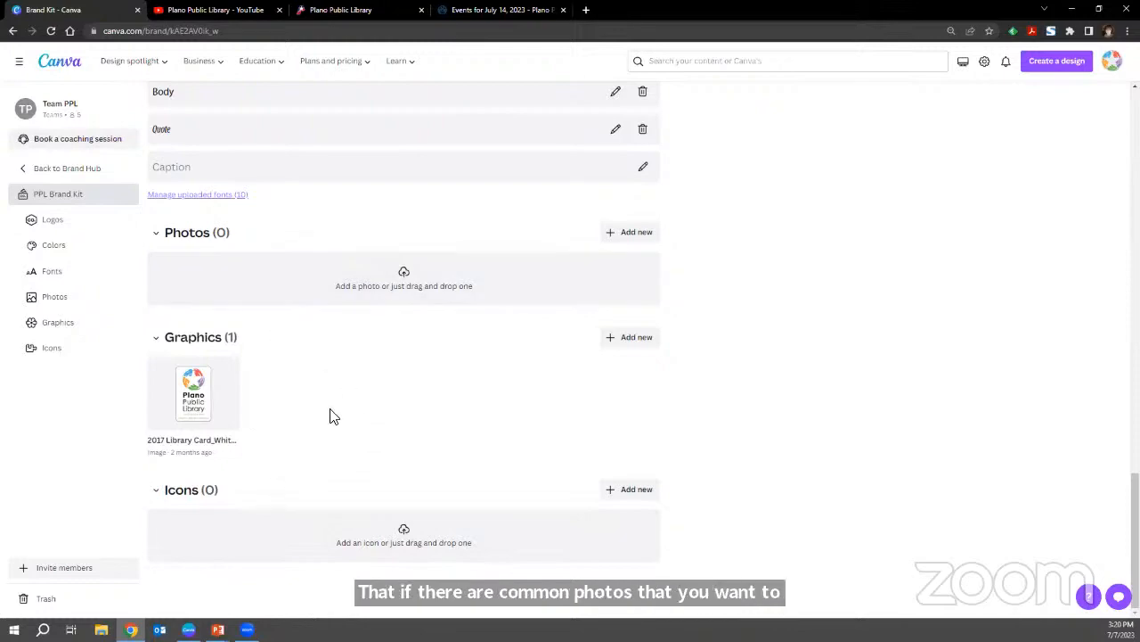
scroll(329, 416, up, 10)
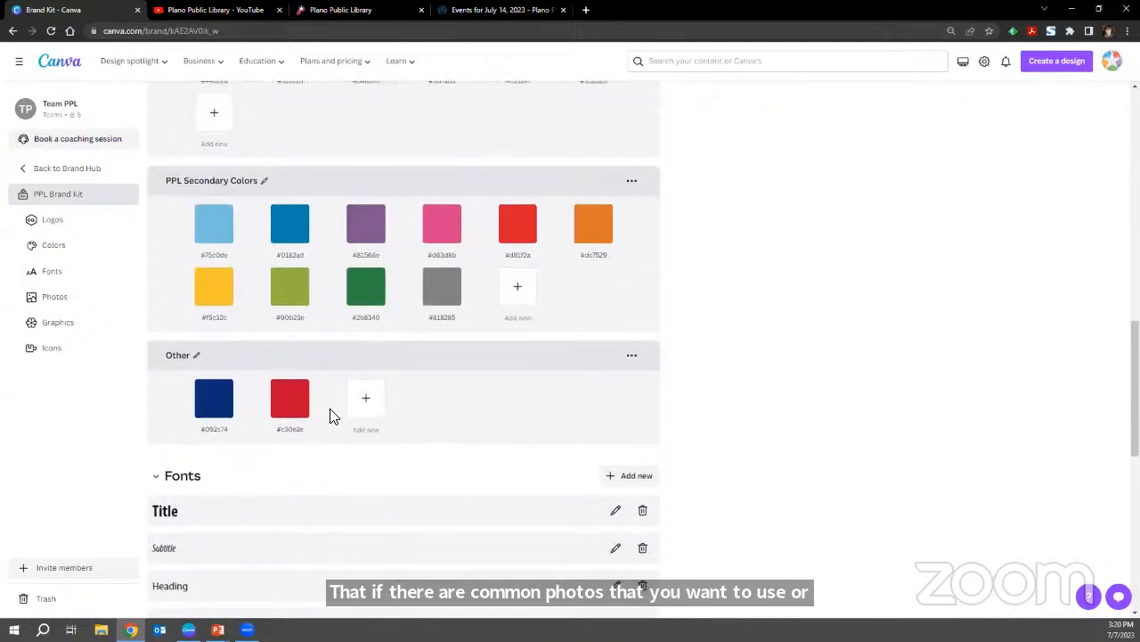
scroll(330, 416, up, 10)
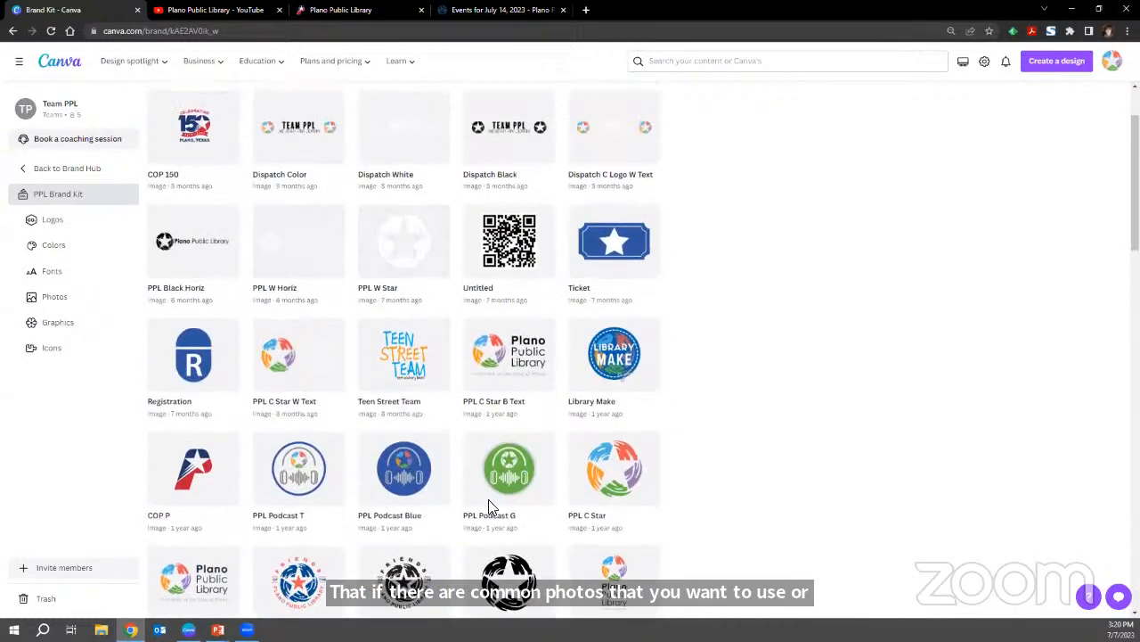
scroll(434, 344, up, 2)
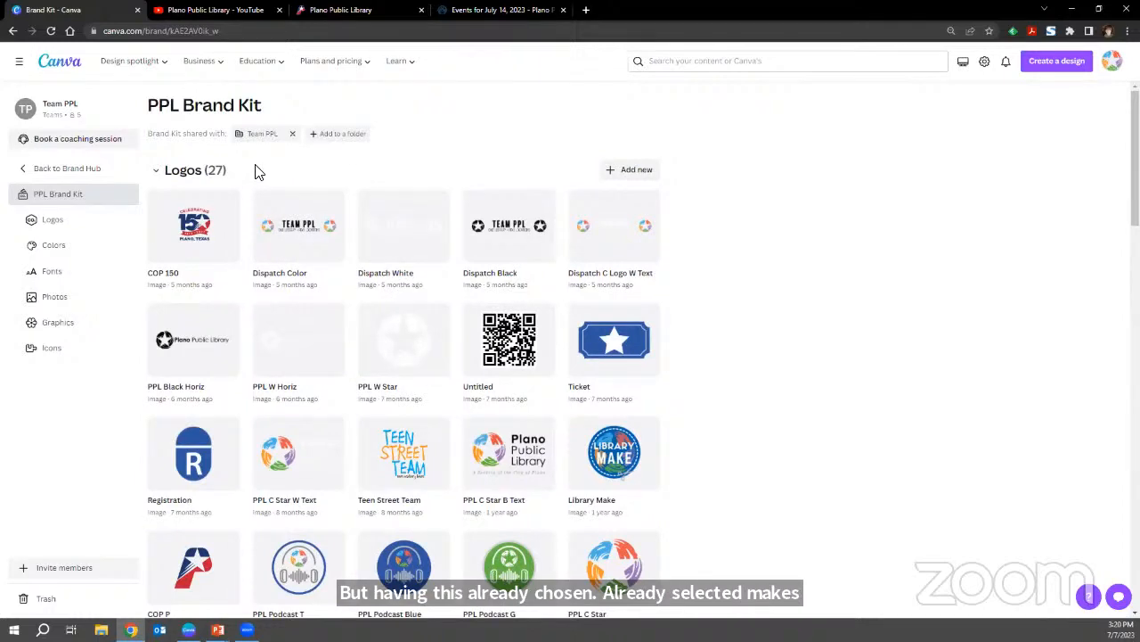
Review the brand kit's logos, colors and fonts once more, and go back to the Brand Hub.
scroll(683, 400, down, 5)
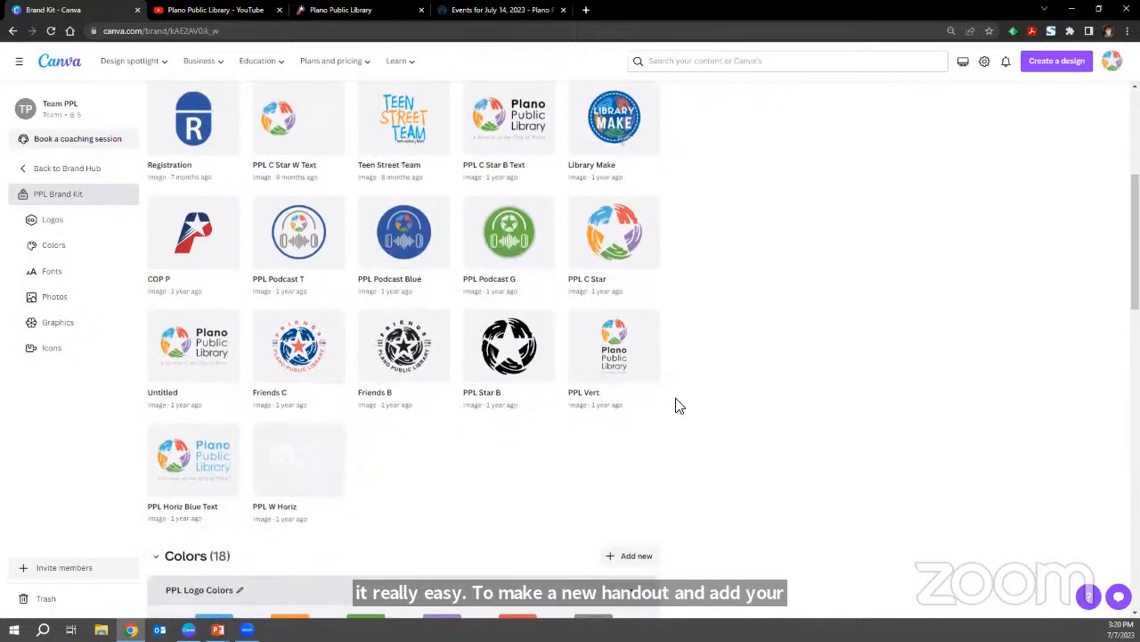
scroll(677, 406, down, 3)
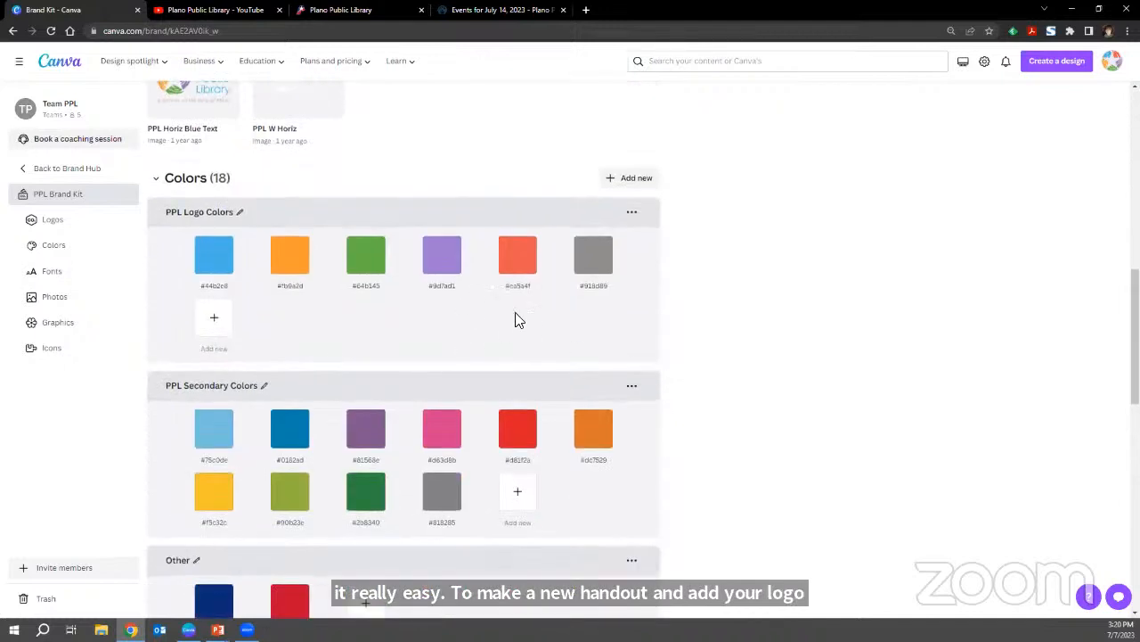
scroll(515, 326, down, 3)
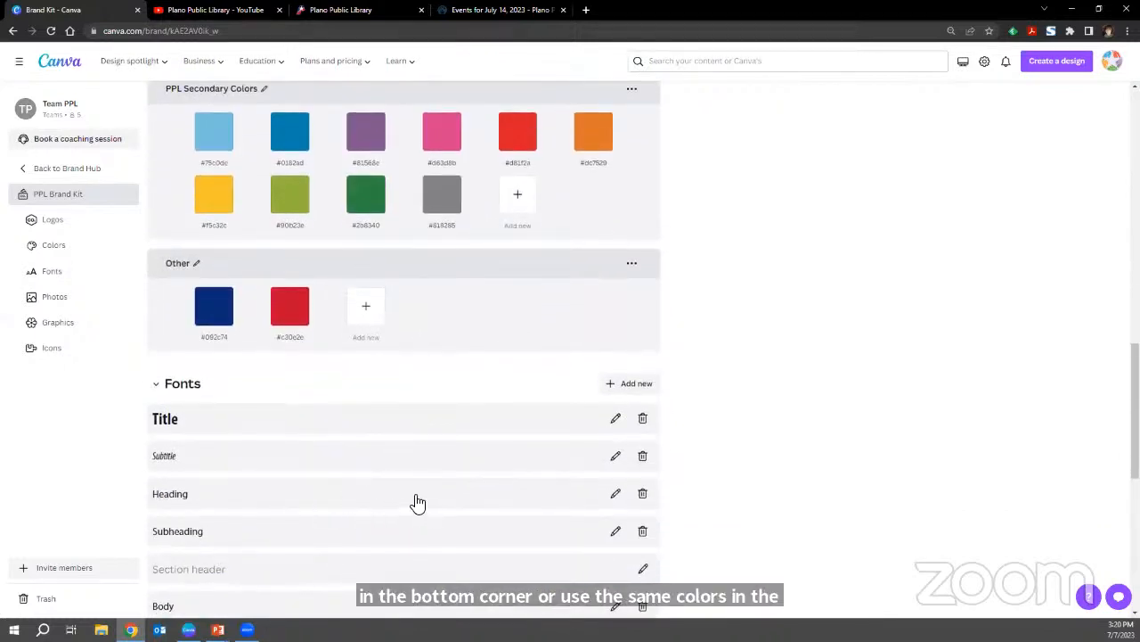
scroll(415, 506, up, 1)
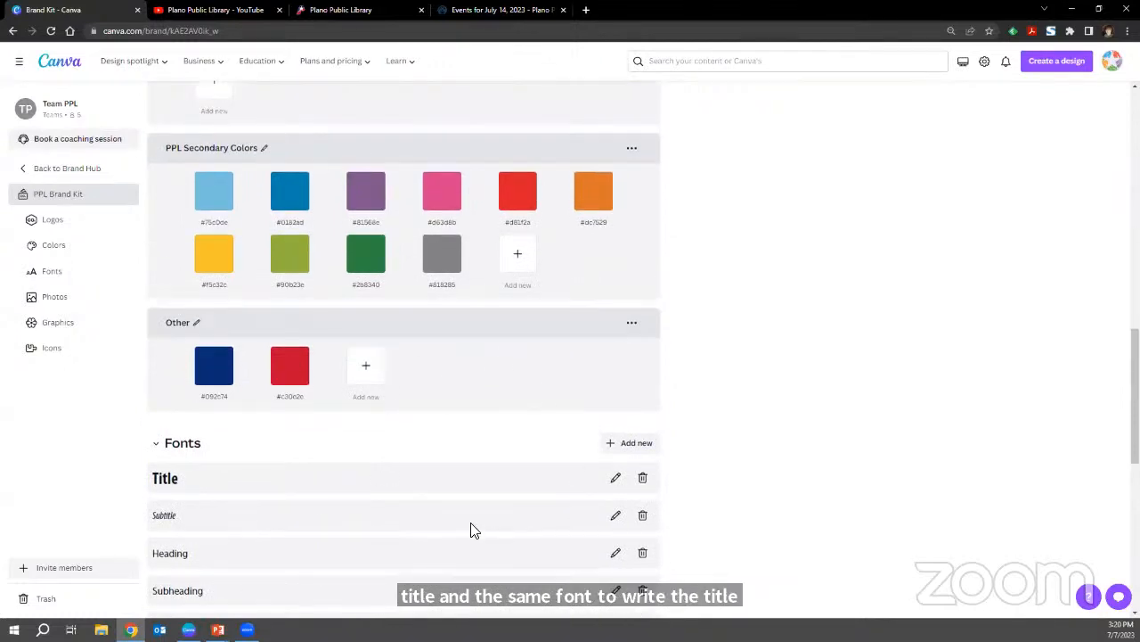
scroll(474, 516, up, 6)
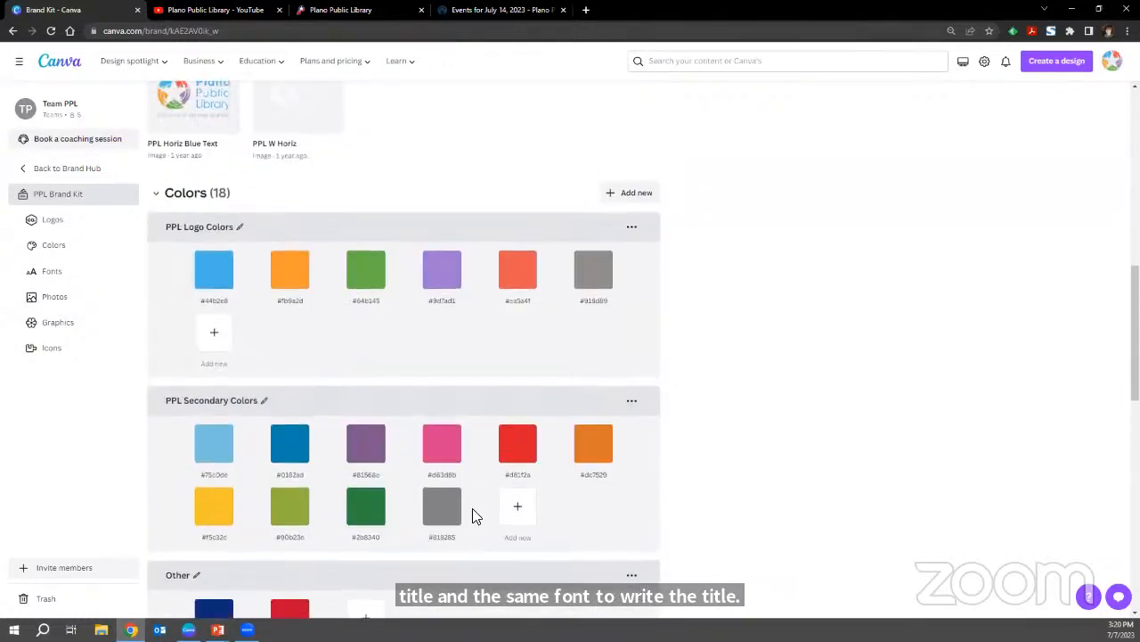
scroll(417, 463, up, 2)
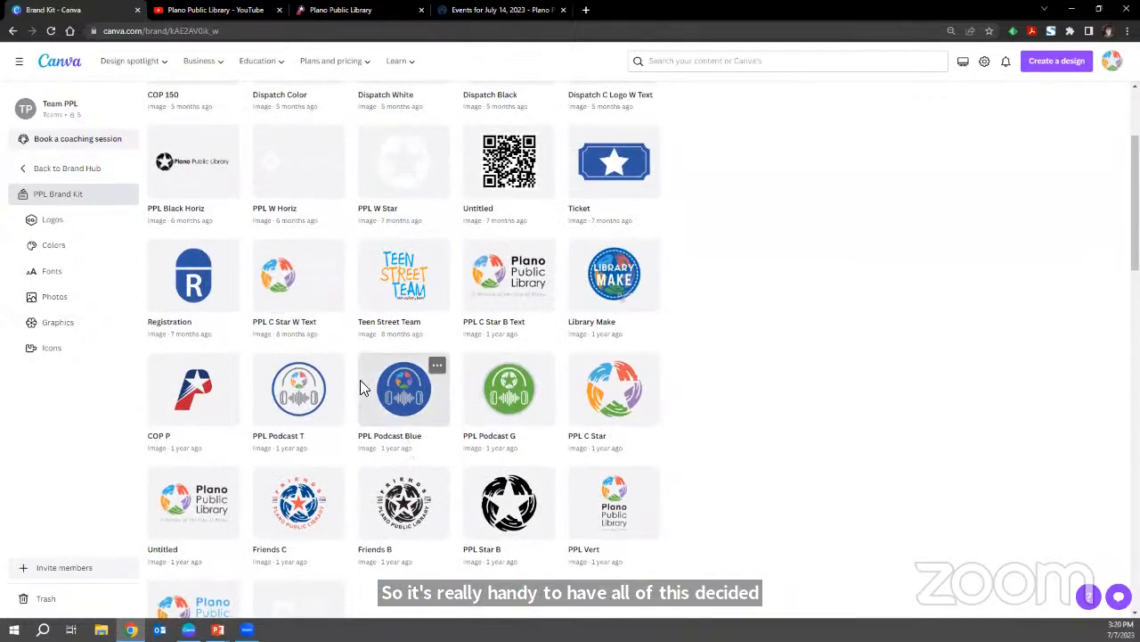
scroll(384, 301, up, 2)
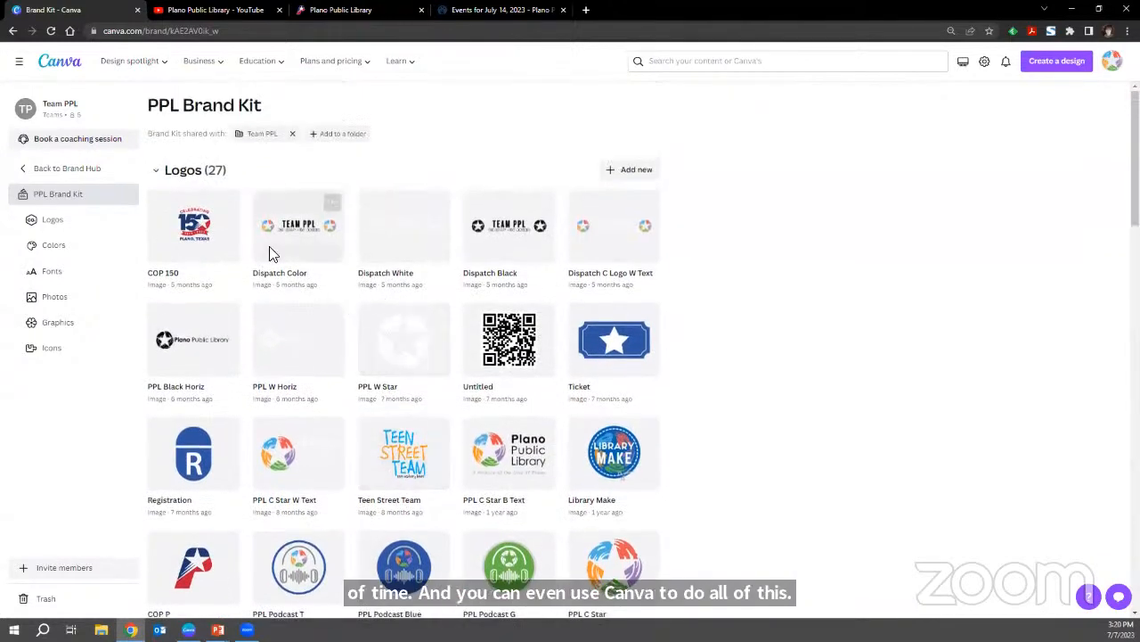
click(33, 172)
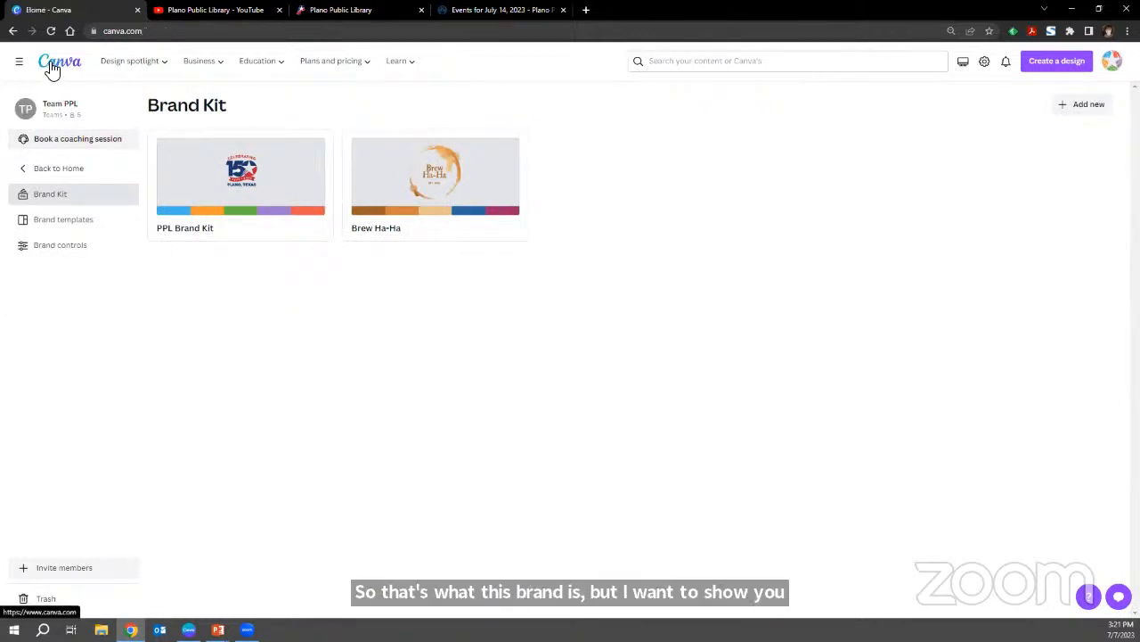
Return to the home page, open the Templates page and look through its recommended types and popular topics.
click(52, 69)
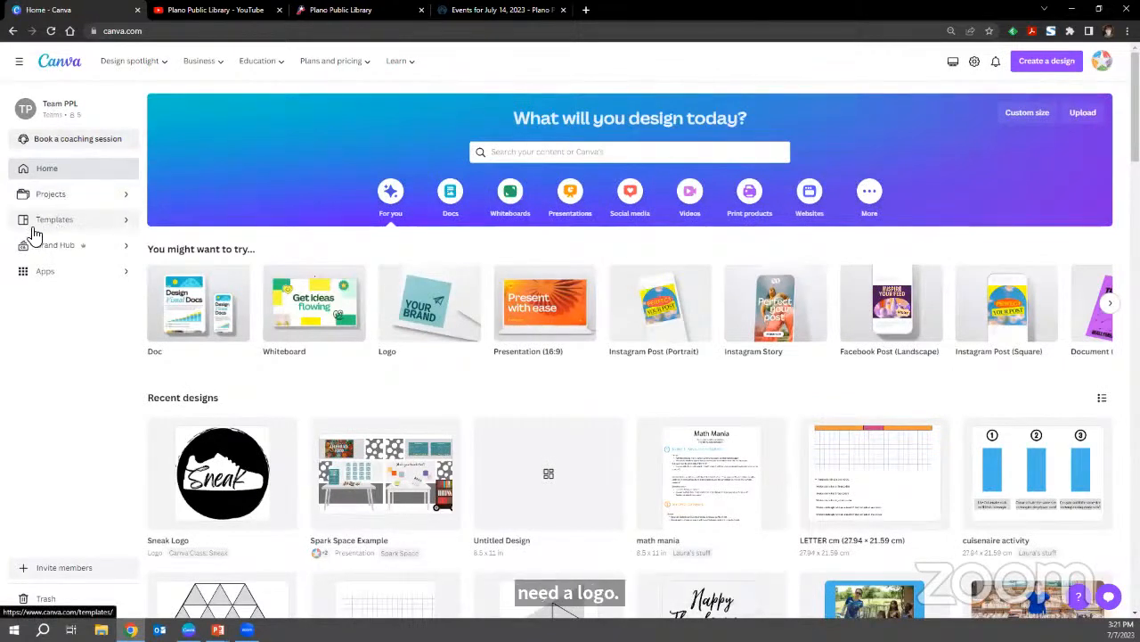
click(53, 220)
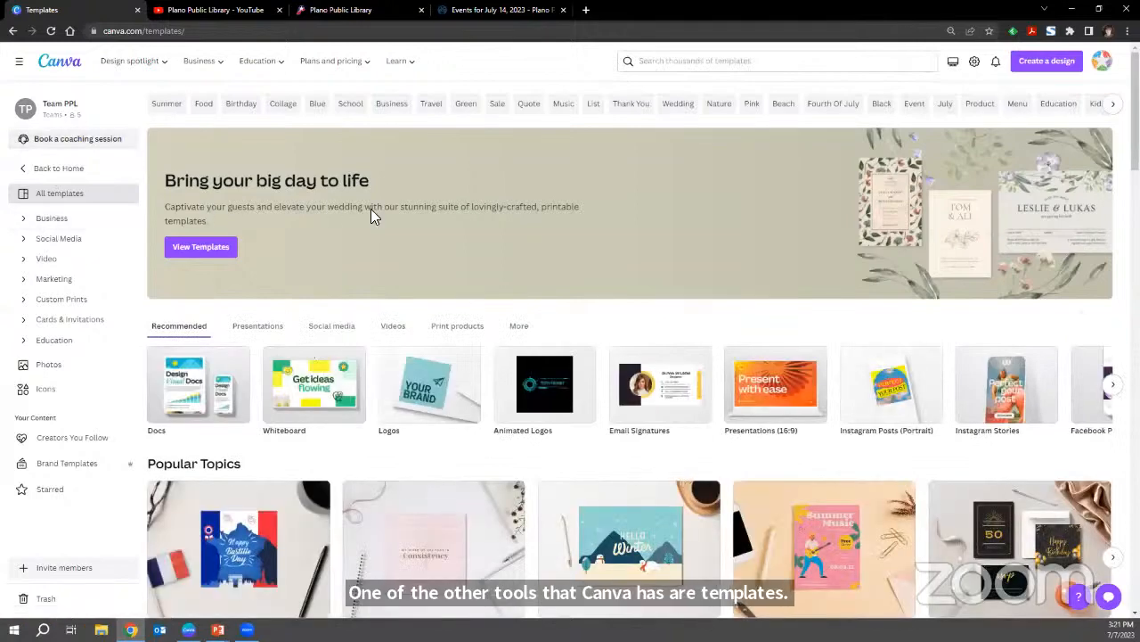
scroll(371, 214, down, 2)
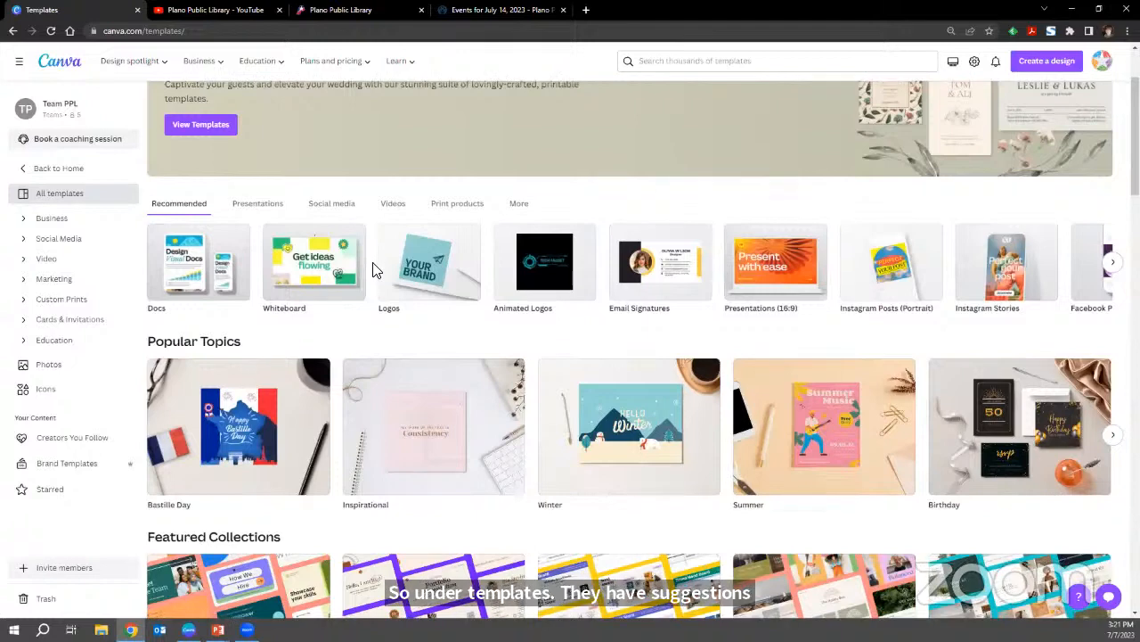
scroll(375, 270, down, 1)
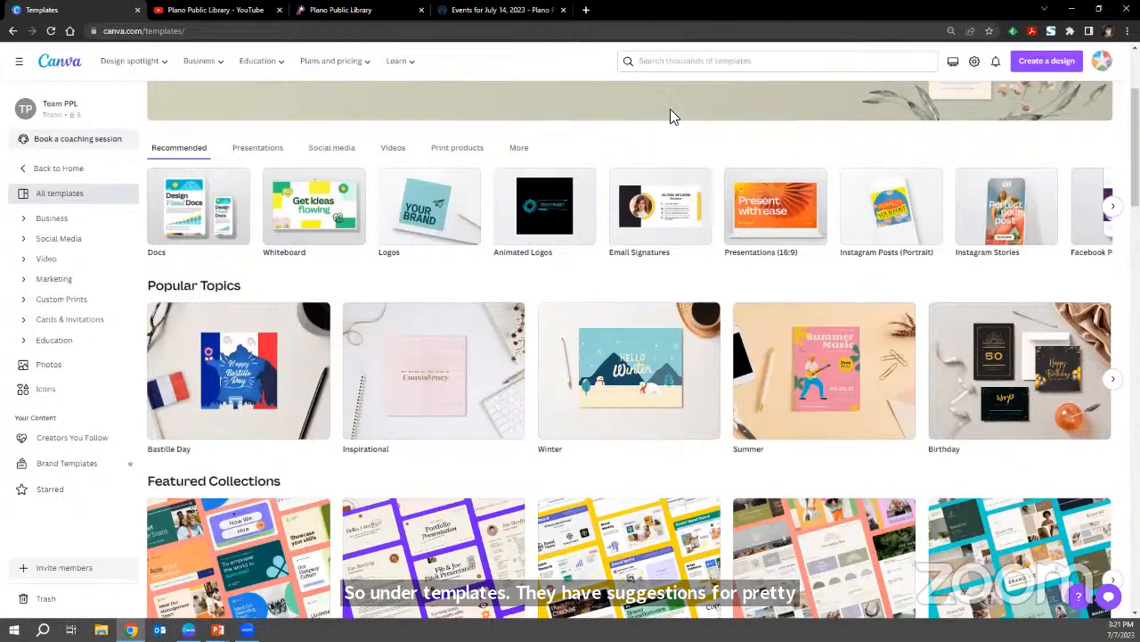
Search the templates for "logo" and show all the suggested templates.
click(679, 61)
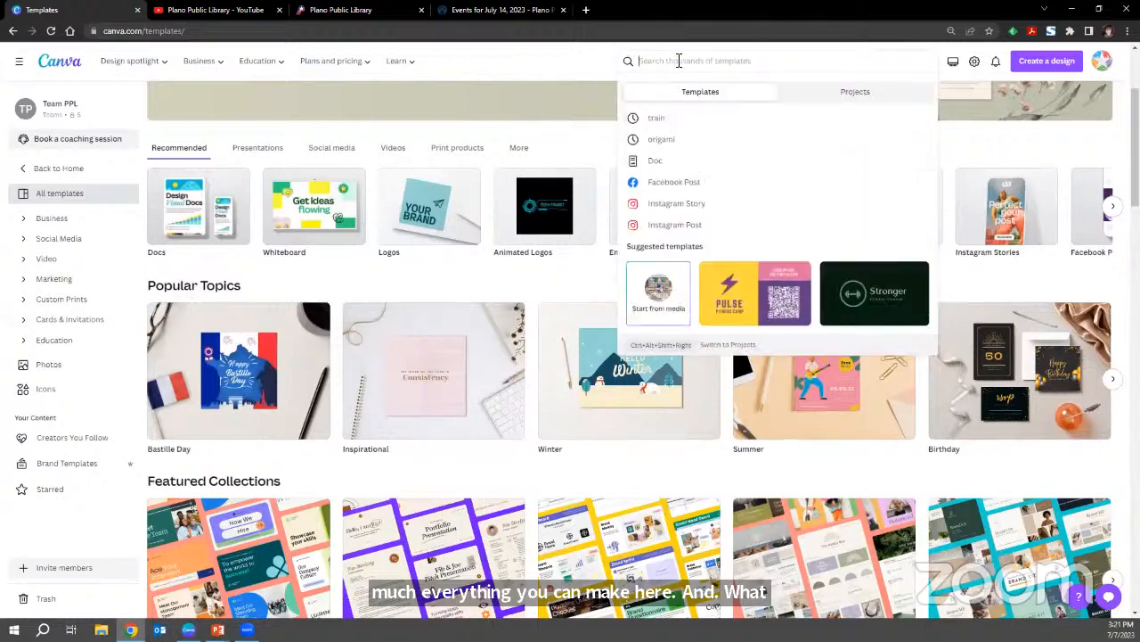
text(logo)
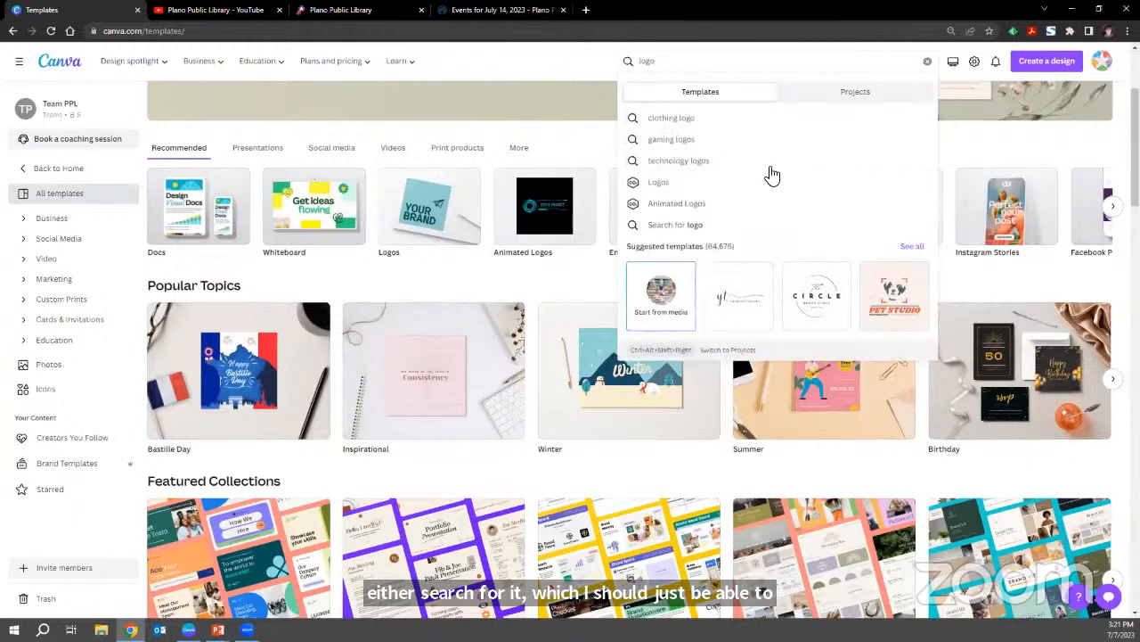
click(910, 247)
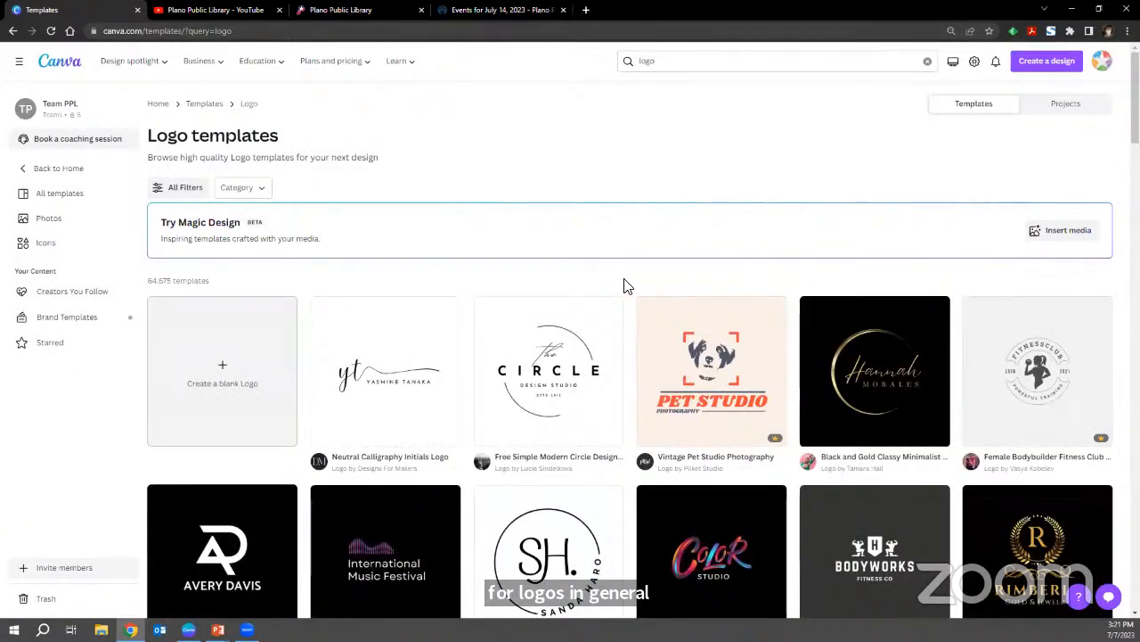
Look through the logo template results for different styles, shapes and color schemes, and return to the beginning of the list.
scroll(626, 286, down, 3)
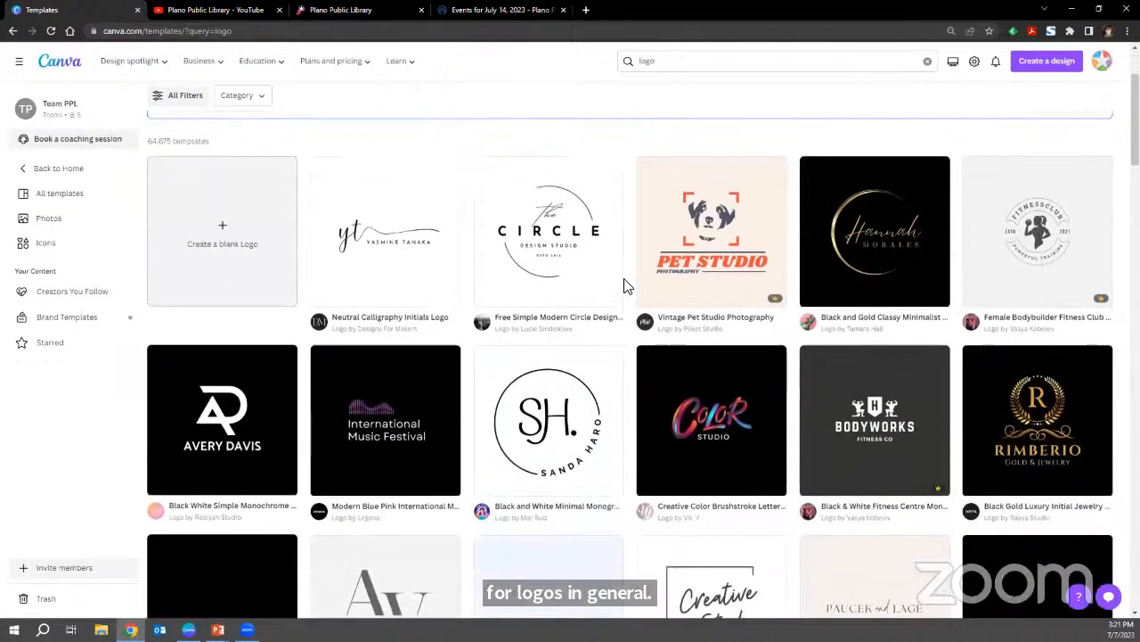
scroll(628, 288, down, 2)
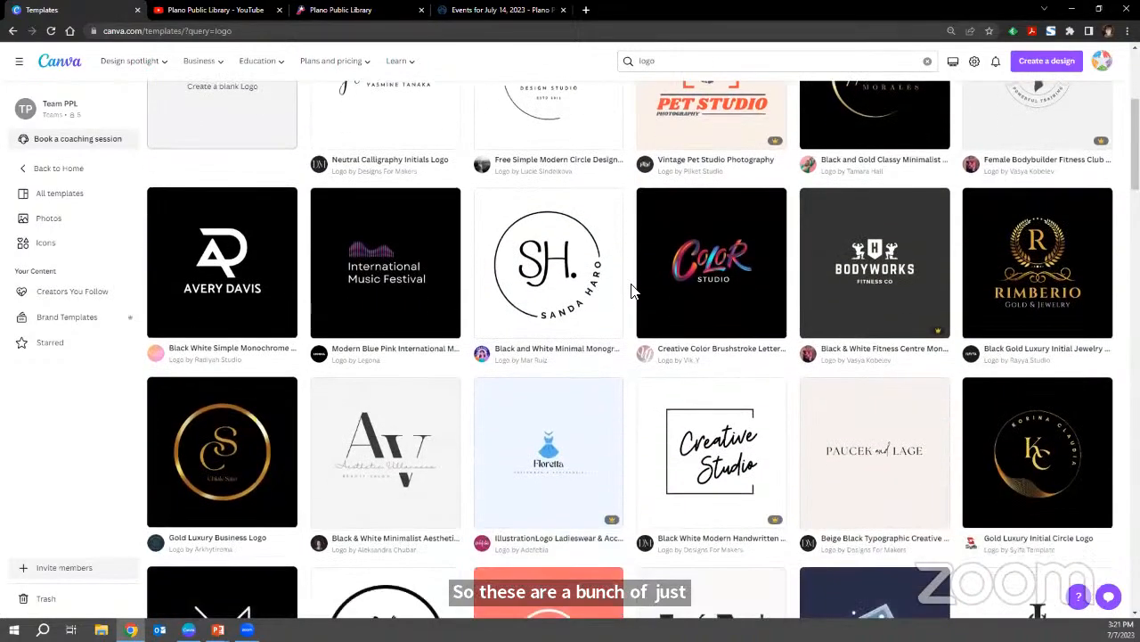
scroll(631, 291, down, 4)
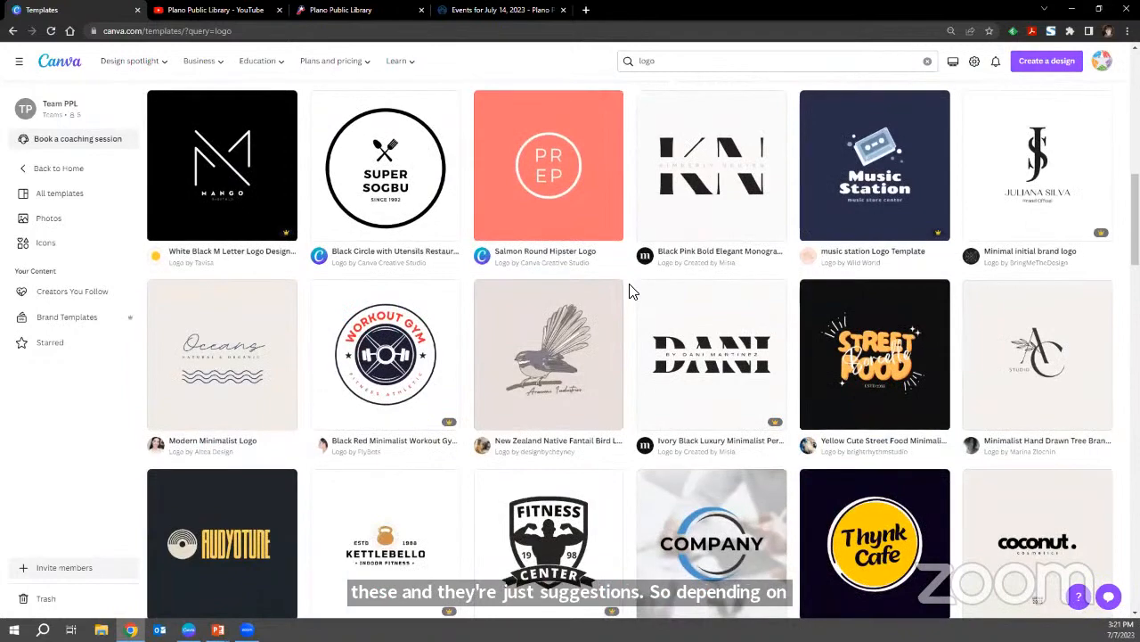
scroll(630, 291, down, 1)
scroll(631, 292, down, 4)
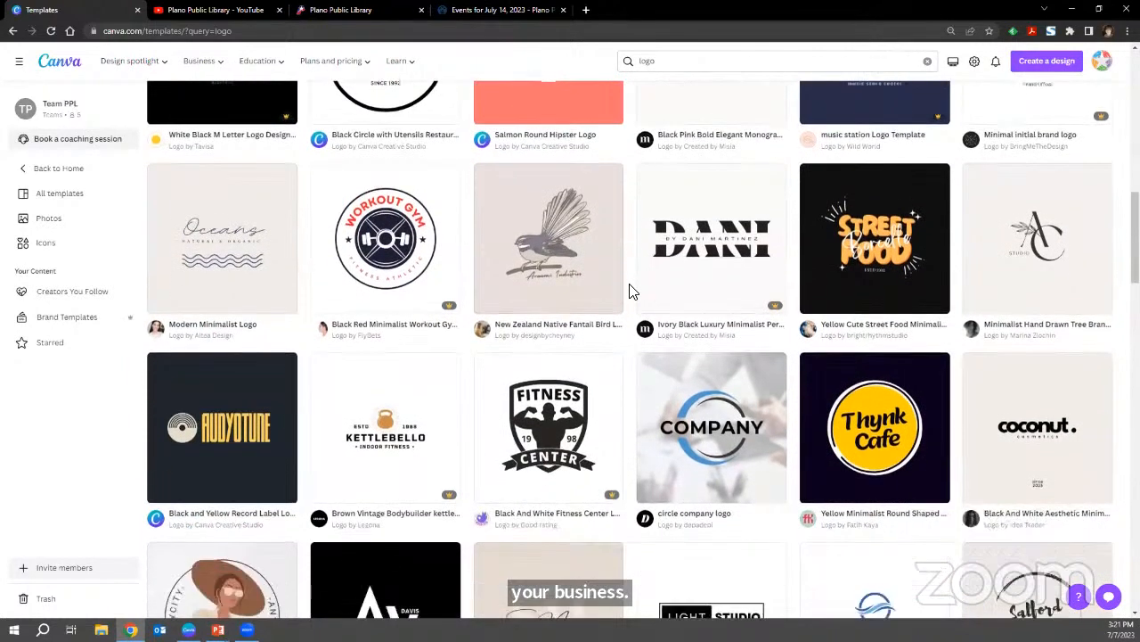
scroll(631, 291, down, 2)
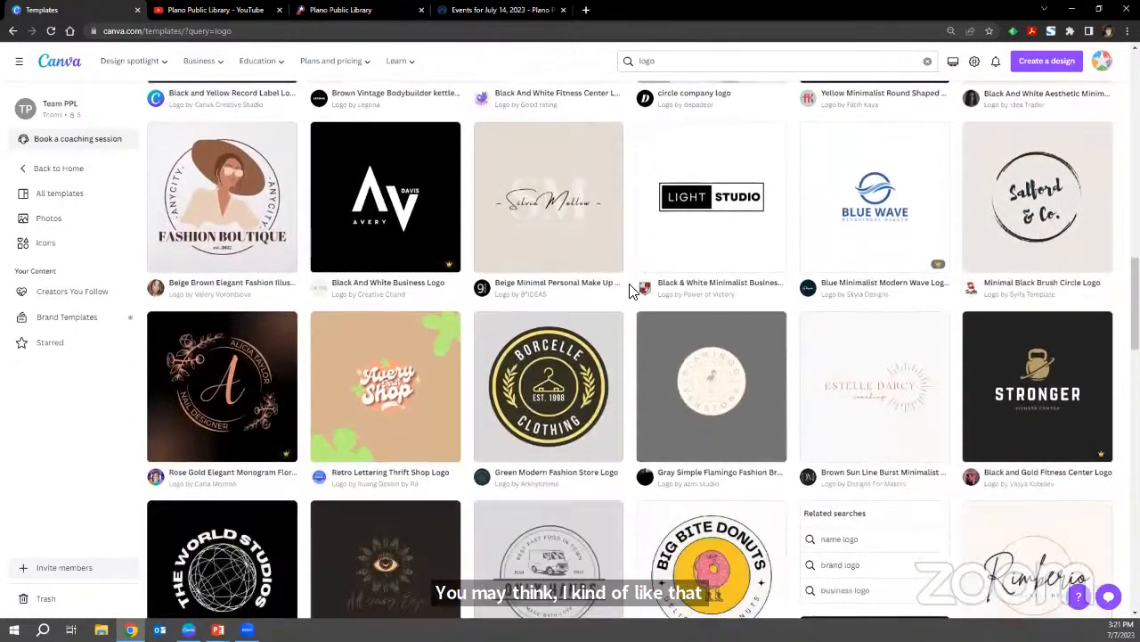
scroll(631, 291, down, 4)
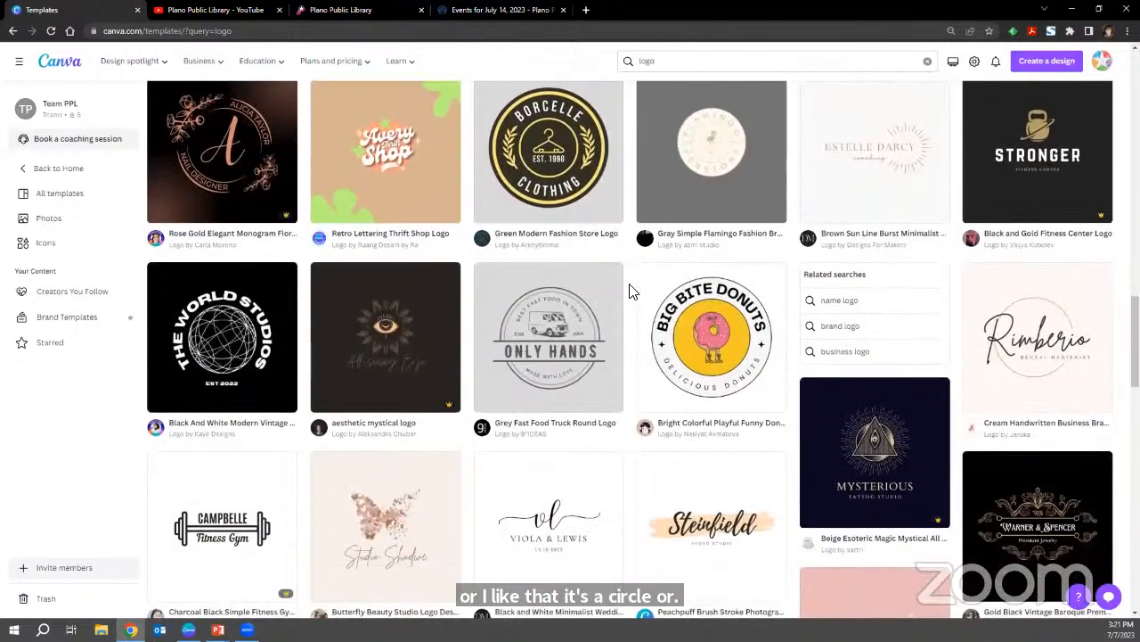
scroll(631, 291, down, 4)
scroll(631, 292, down, 2)
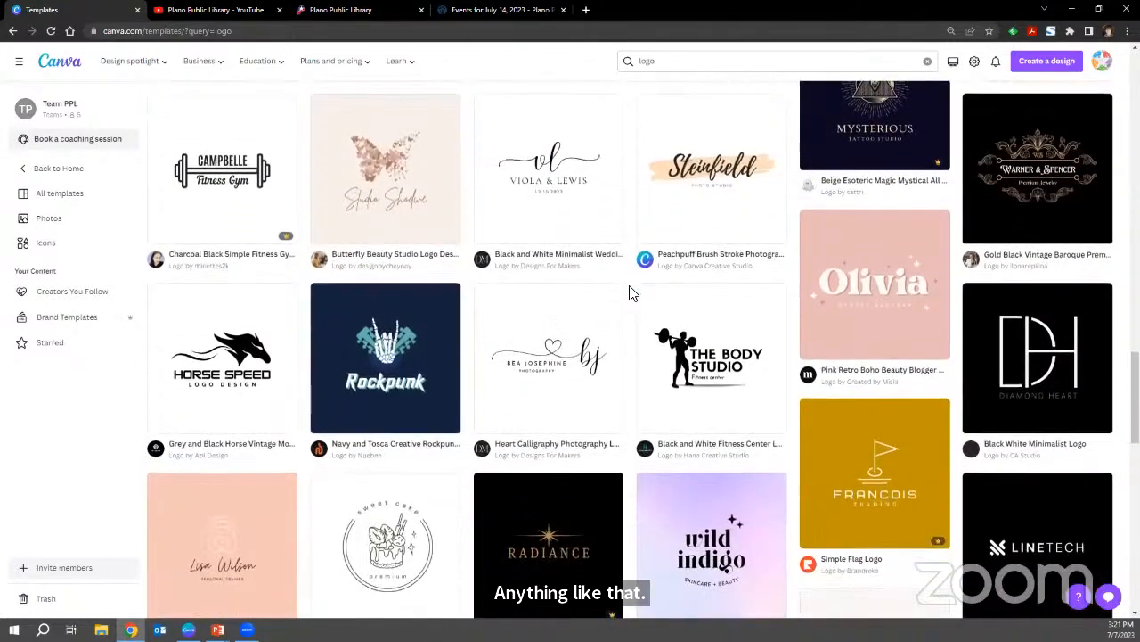
scroll(631, 292, down, 2)
scroll(630, 292, down, 5)
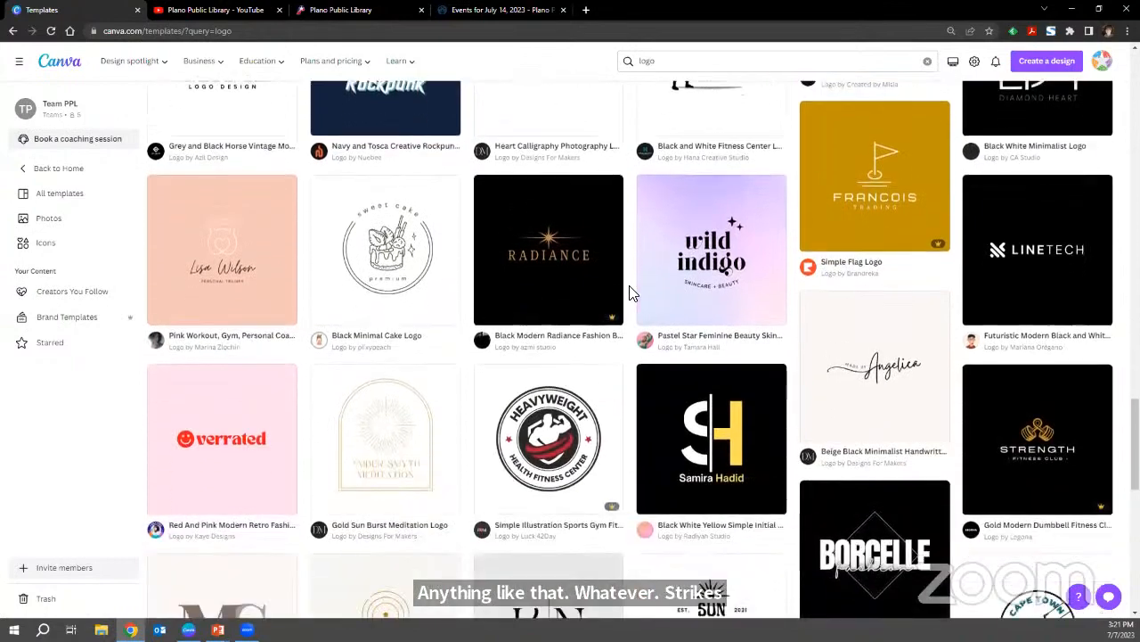
scroll(631, 291, down, 7)
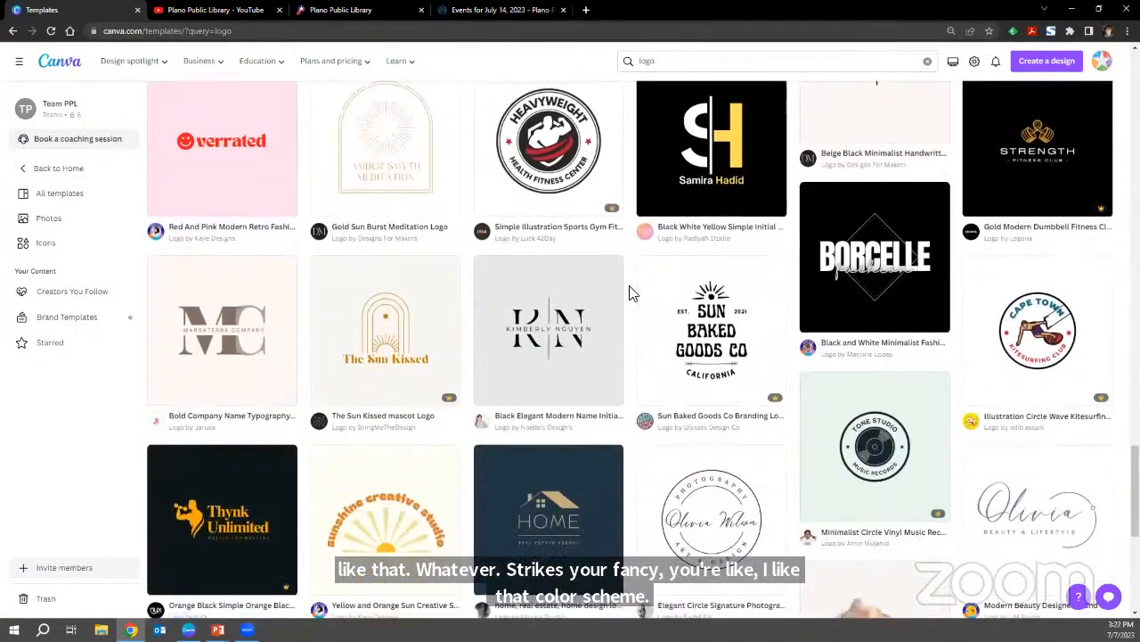
scroll(631, 292, down, 5)
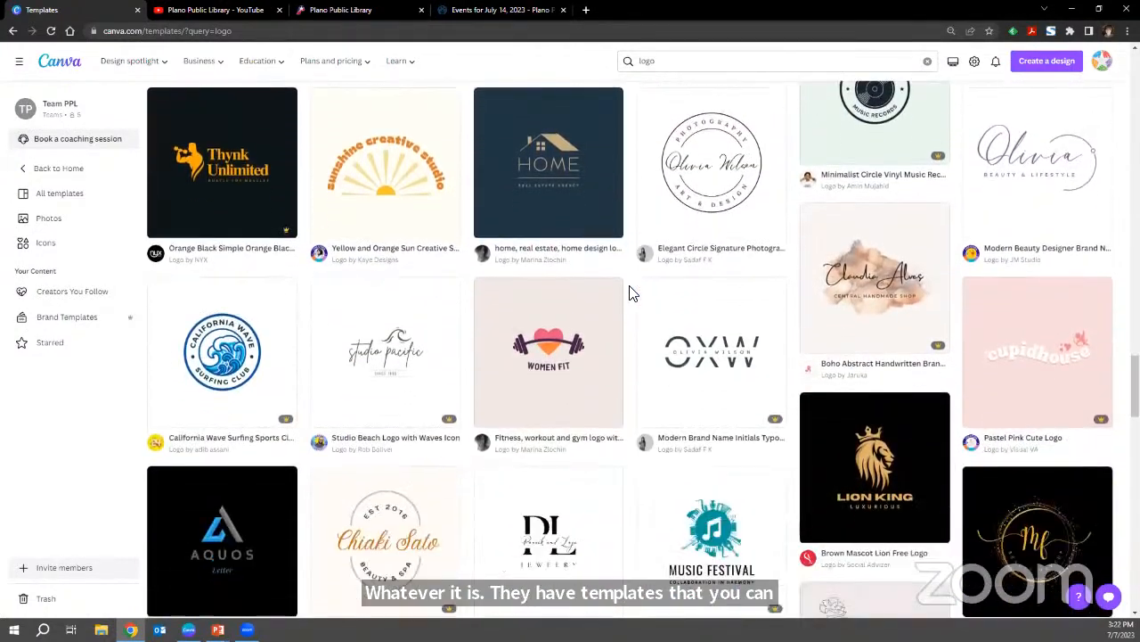
scroll(631, 292, down, 7)
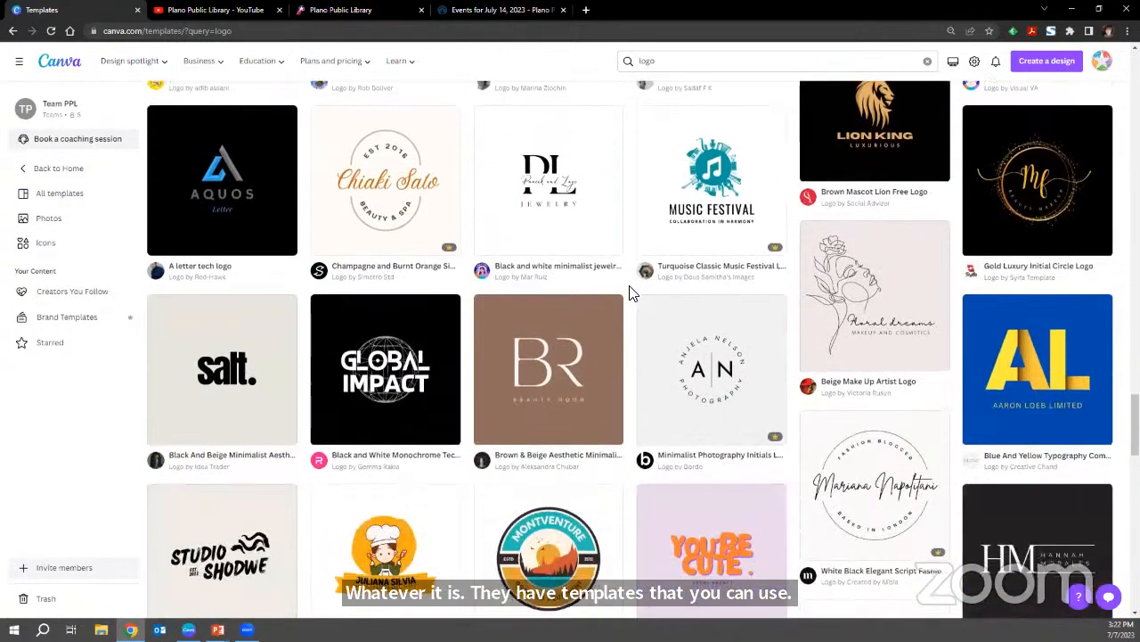
scroll(631, 291, down, 3)
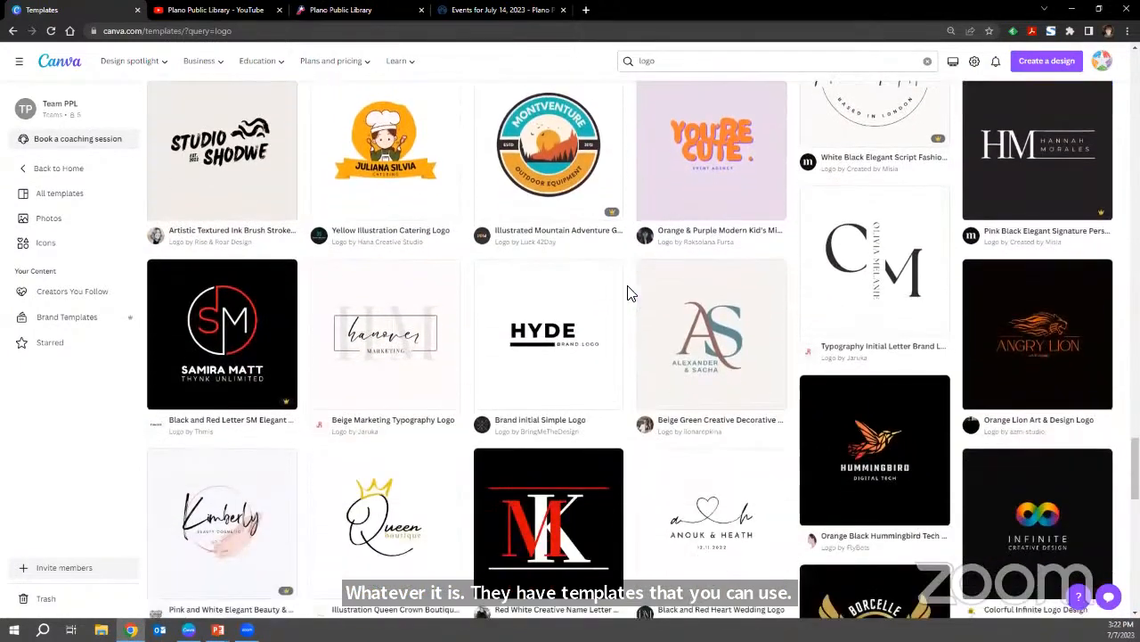
scroll(631, 291, down, 3)
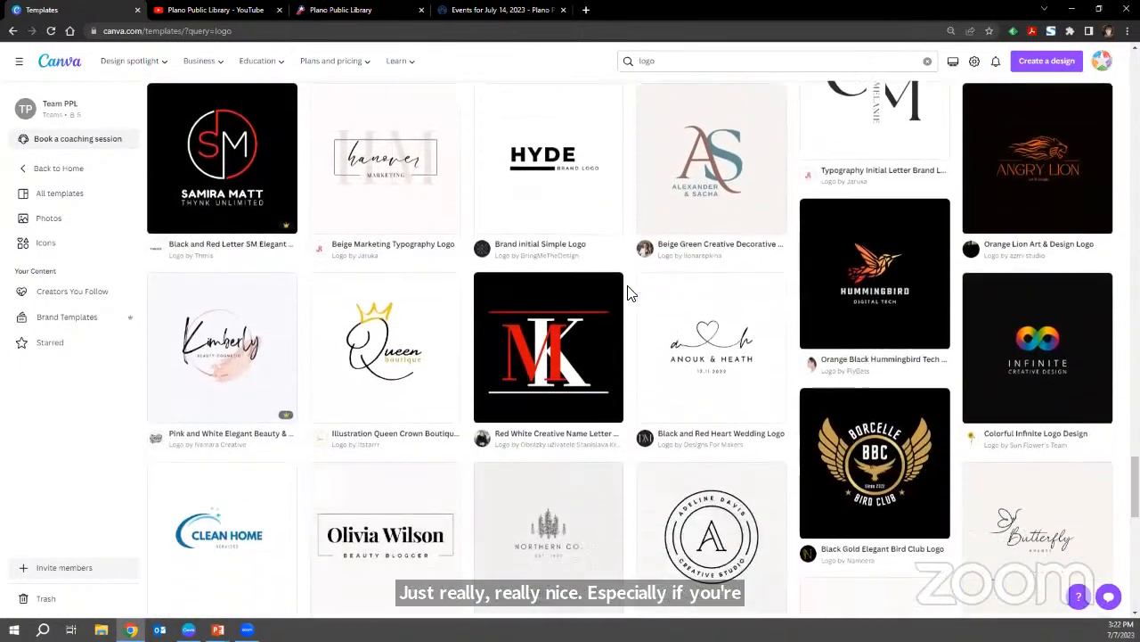
scroll(631, 292, down, 3)
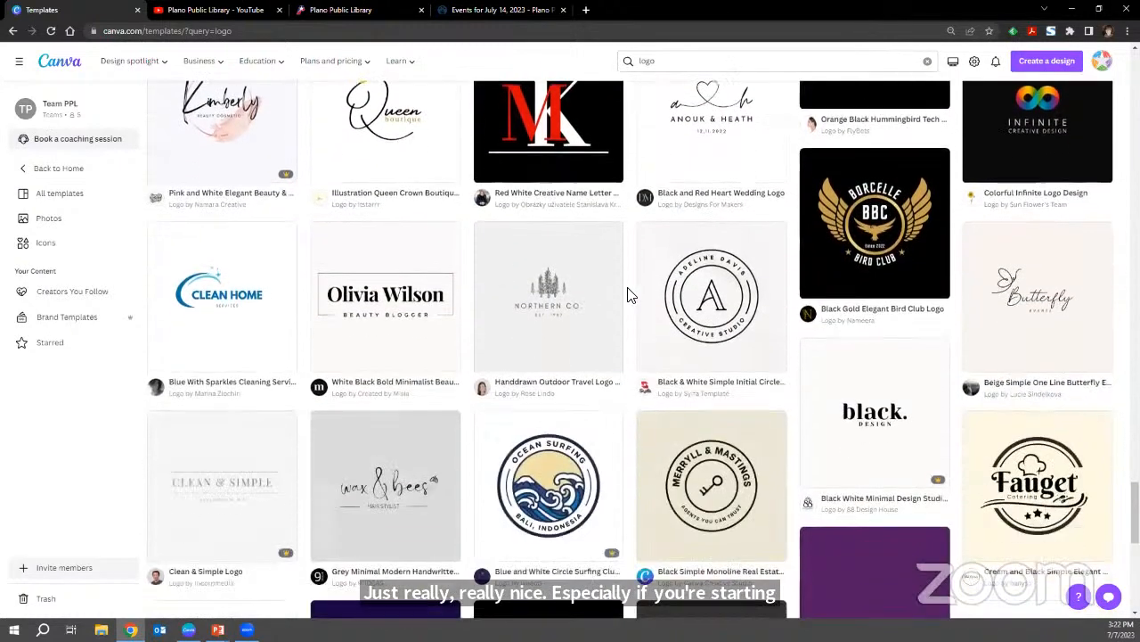
scroll(631, 292, down, 3)
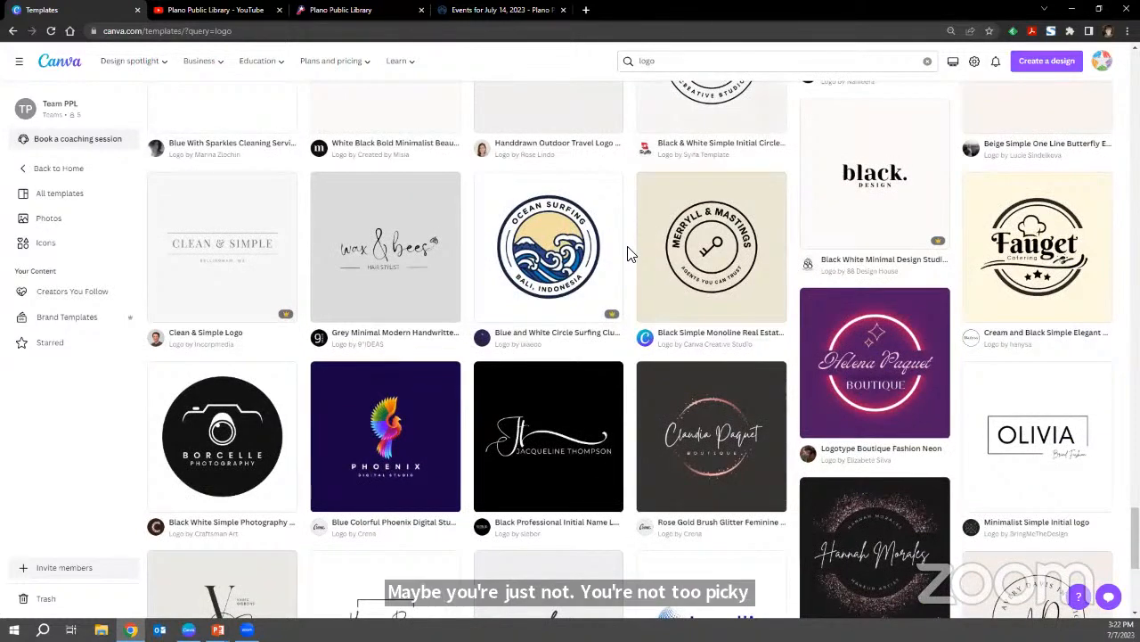
scroll(627, 254, down, 2)
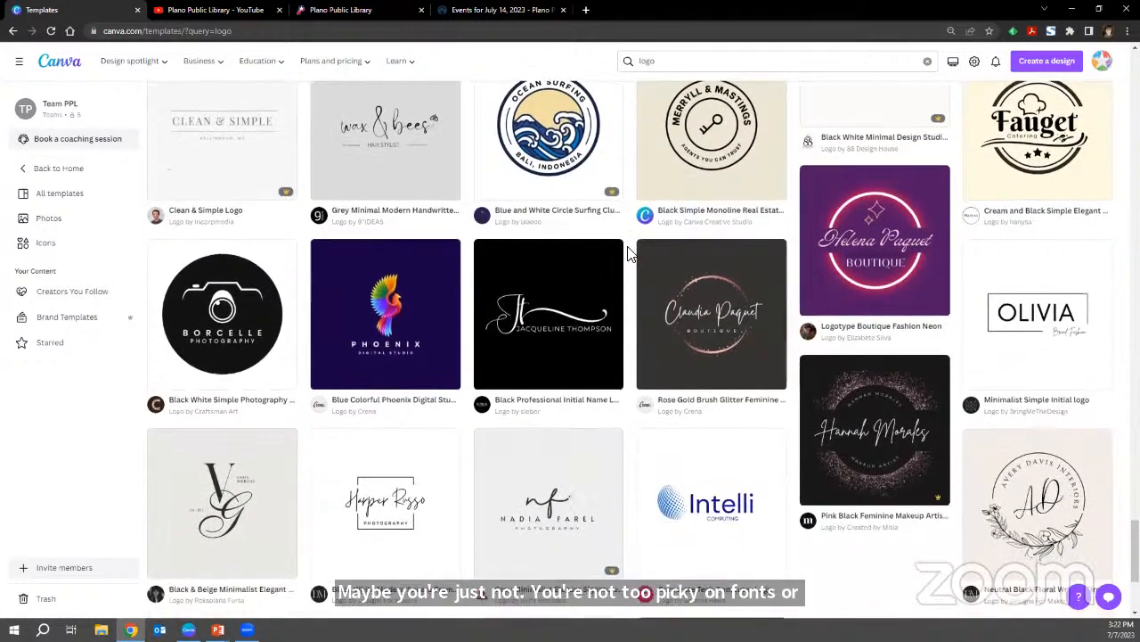
scroll(627, 254, down, 4)
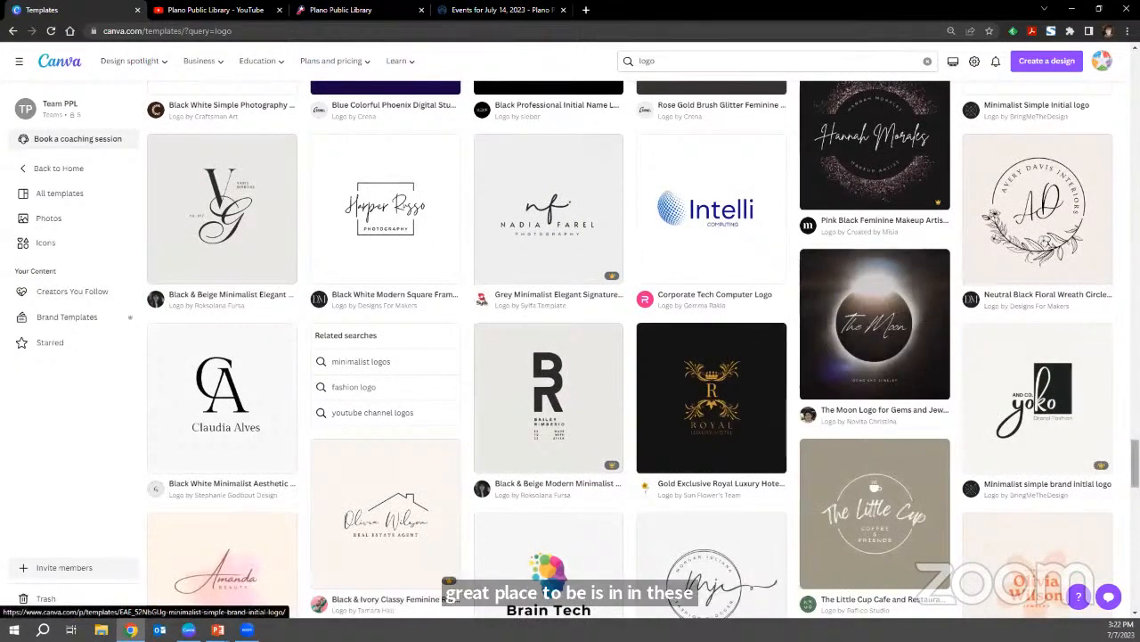
scroll(1134, 463, down, 2)
drag(1135, 466, 1136, 78)
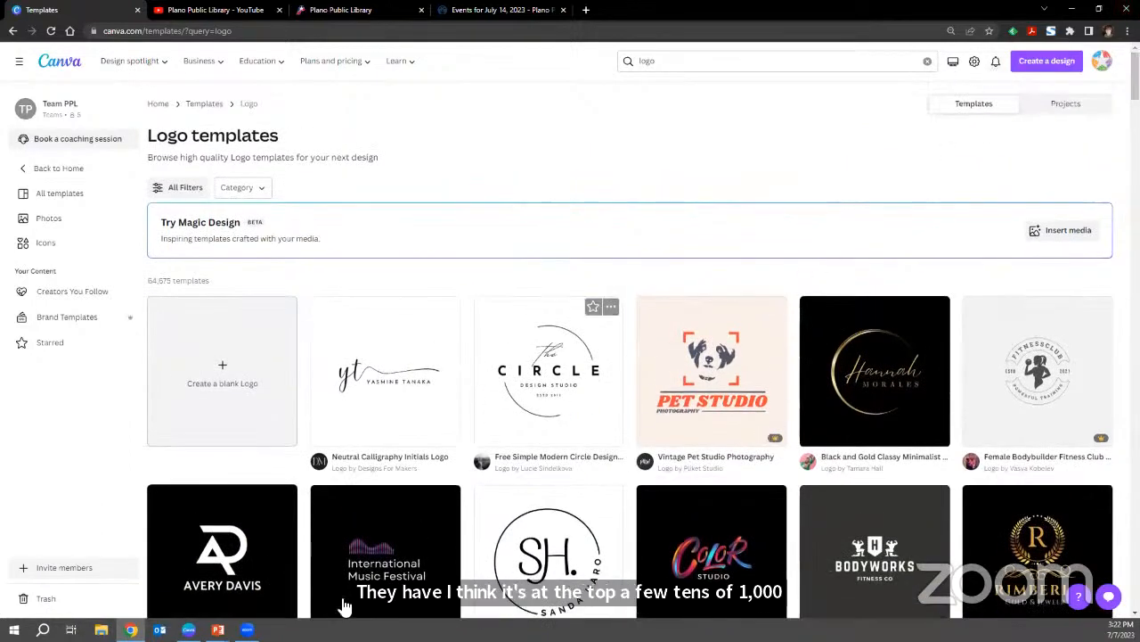
Create a blank logo design, look over its suggested templates, and title the design "Logo".
click(212, 349)
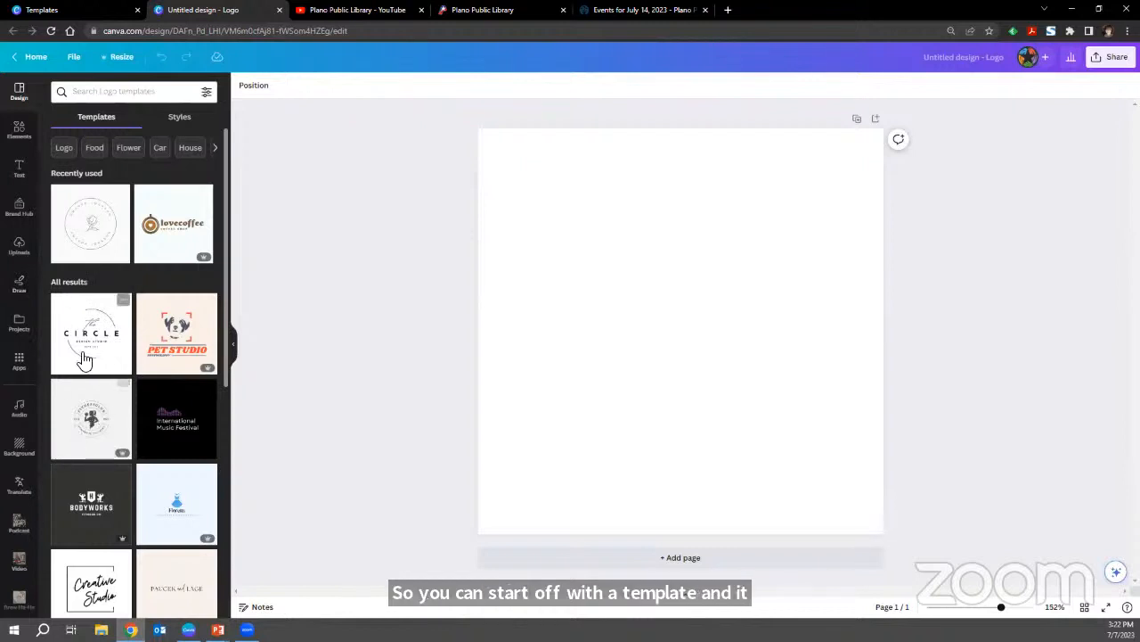
scroll(152, 481, down, 3)
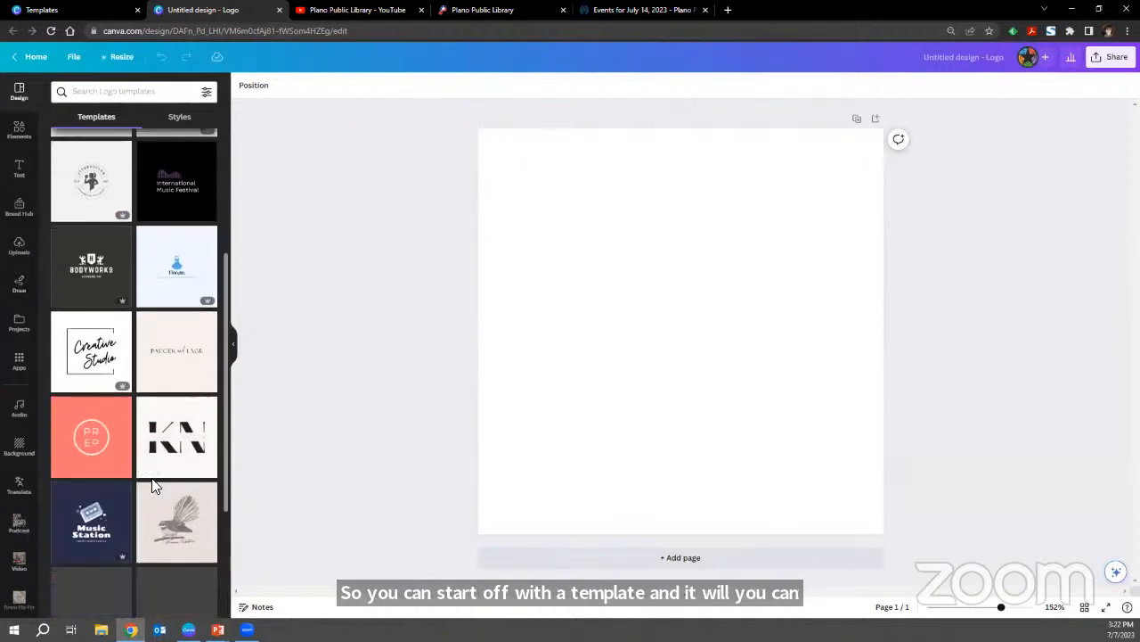
scroll(161, 471, down, 1)
scroll(163, 463, up, 5)
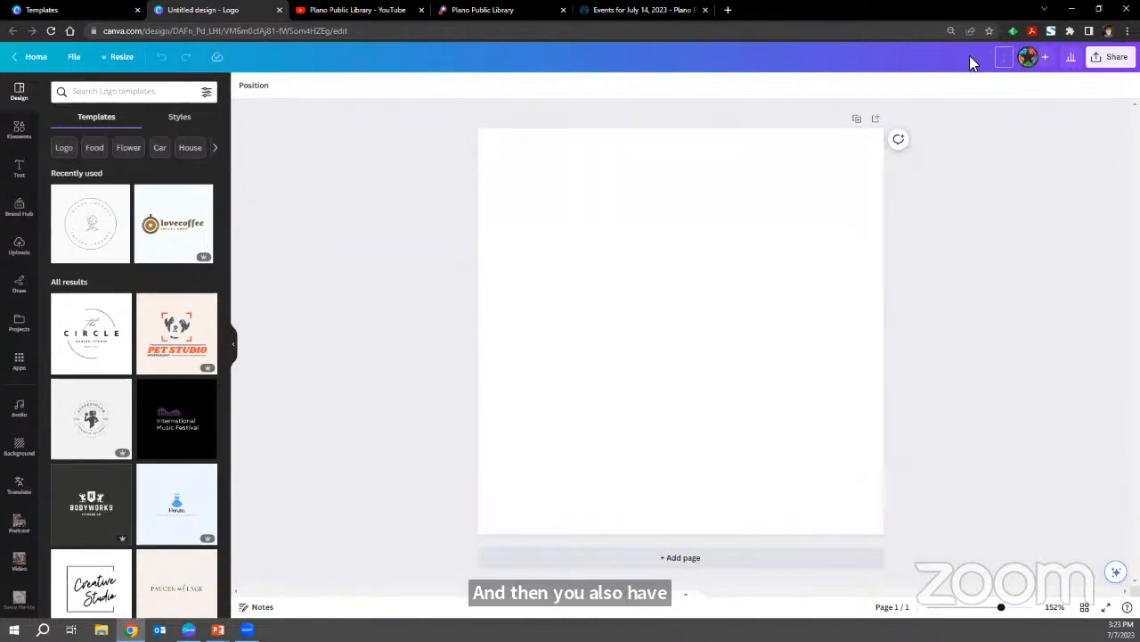
key(Return)
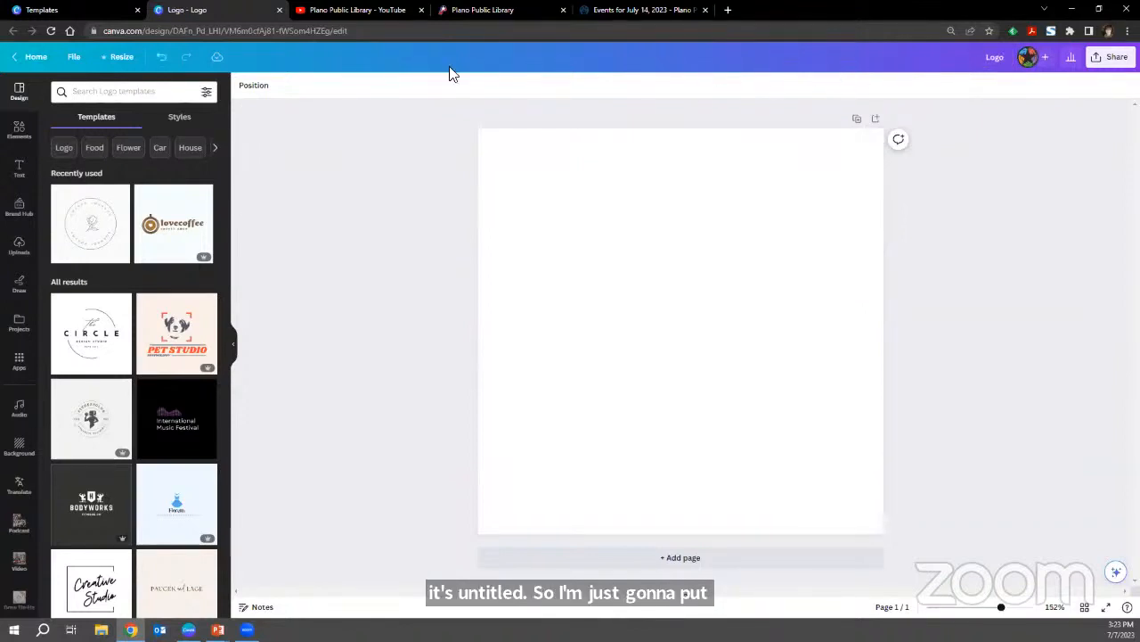
Review the design's file options and its resize options, including custom size, and close them without changing anything.
click(75, 58)
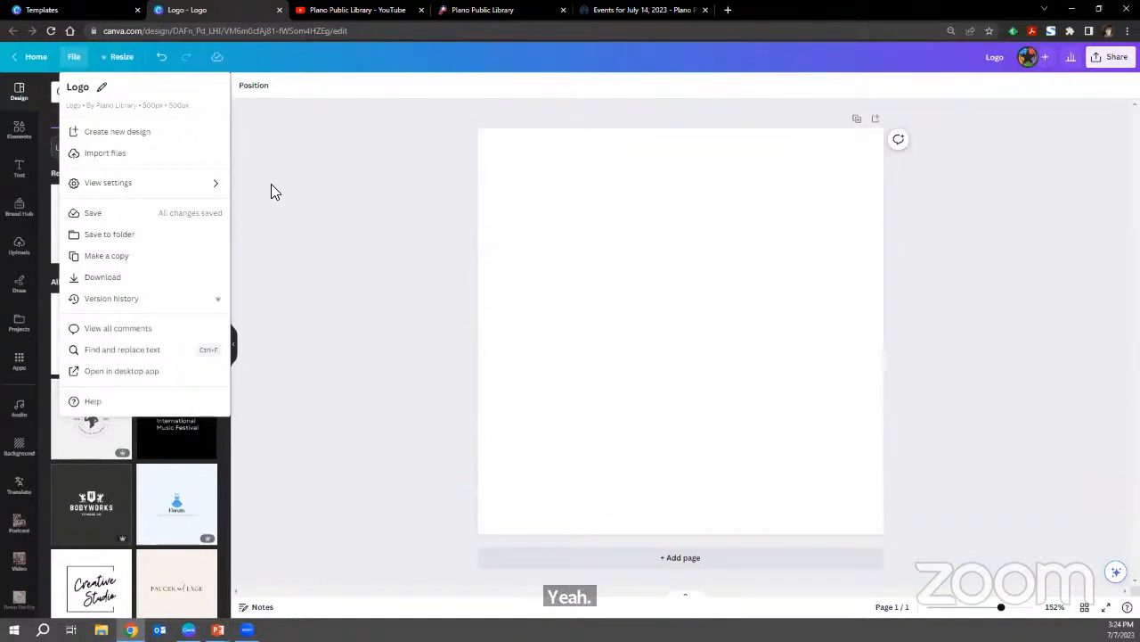
click(122, 58)
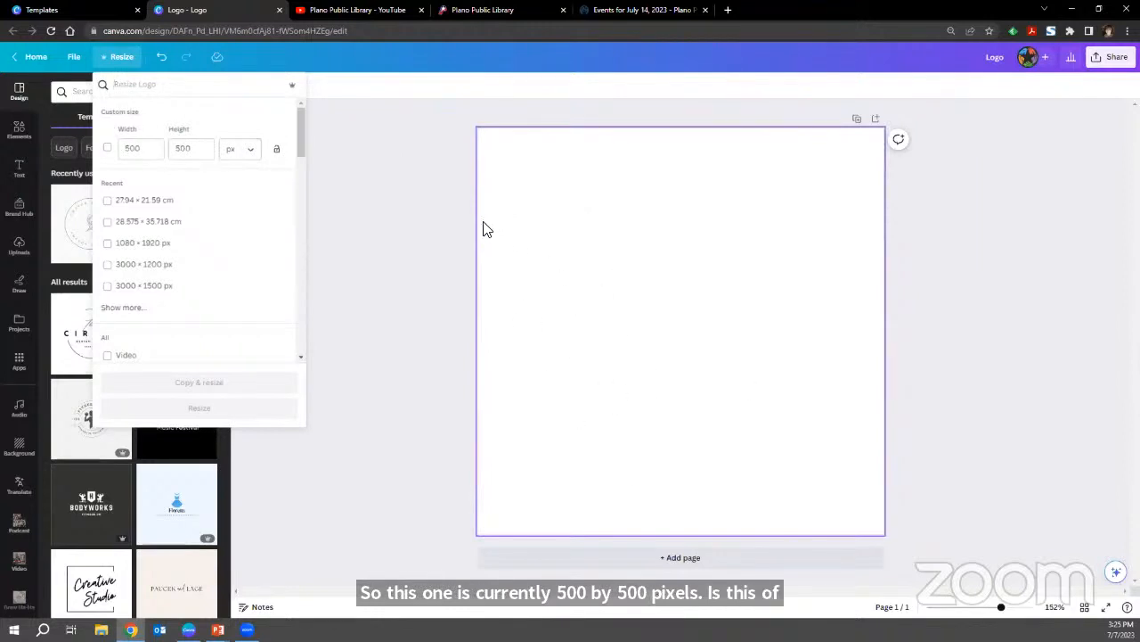
click(431, 217)
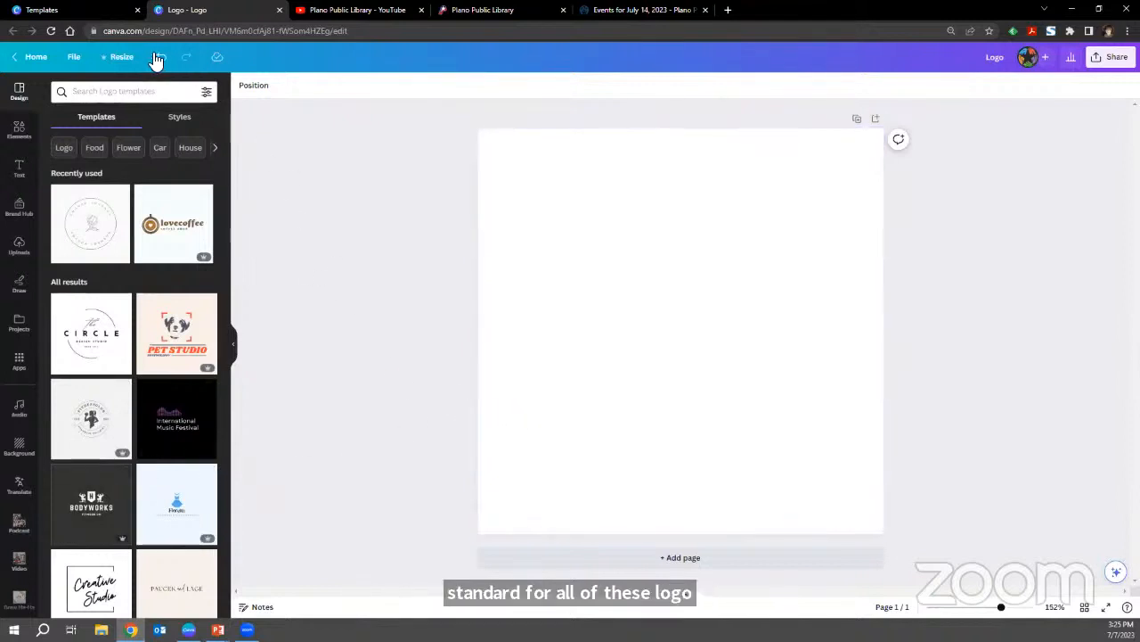
Show rulers and guides around the logo canvas.
click(71, 59)
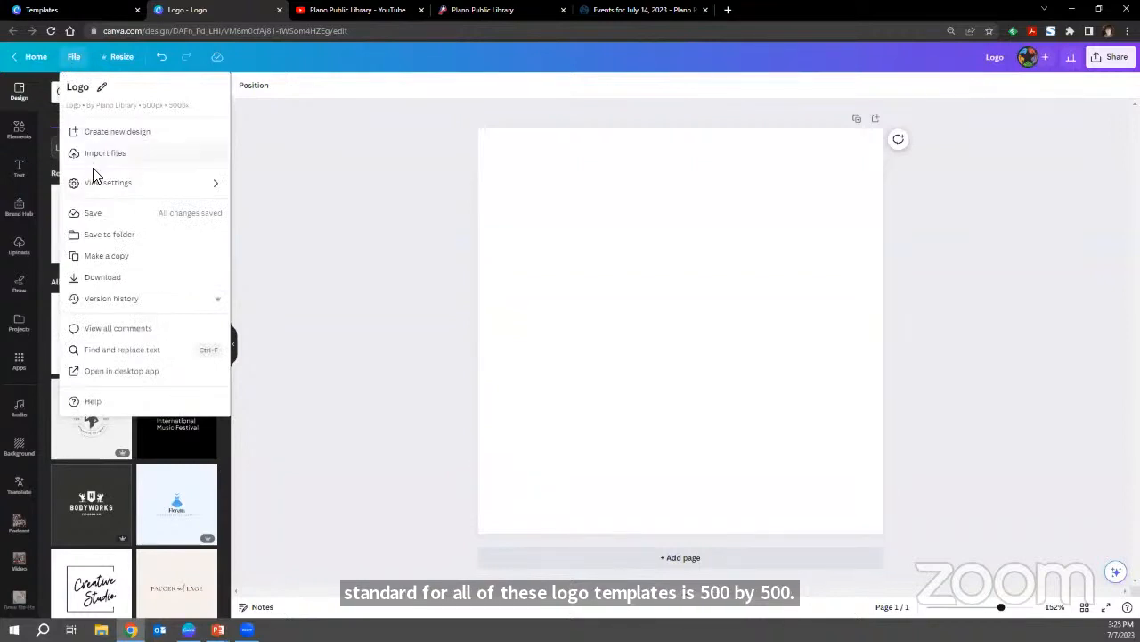
mouse_move(122, 184)
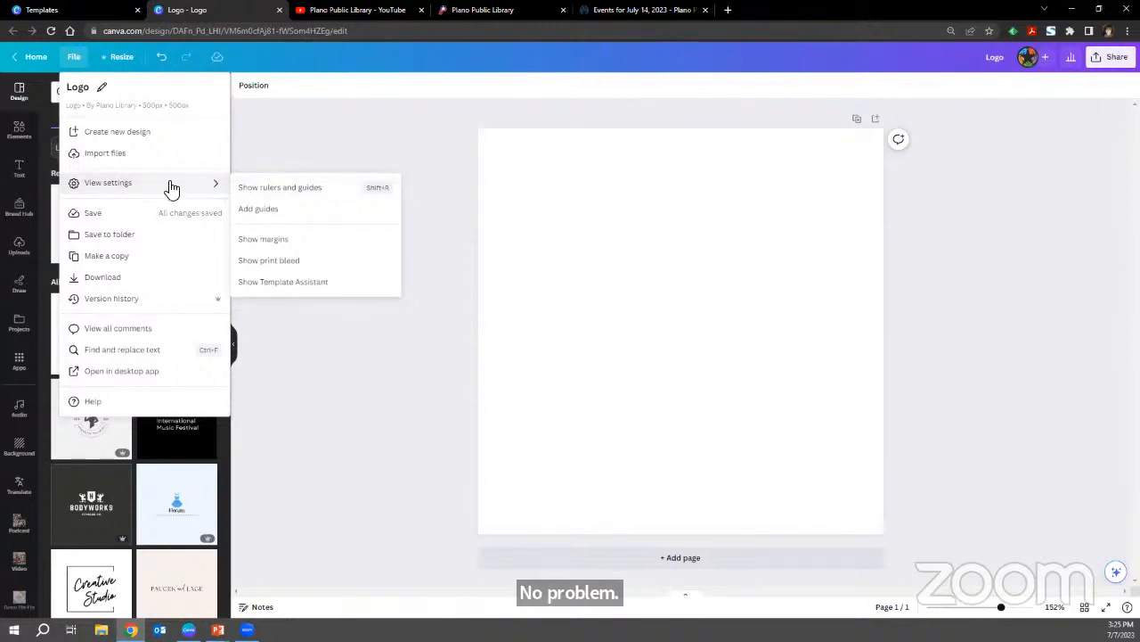
click(285, 192)
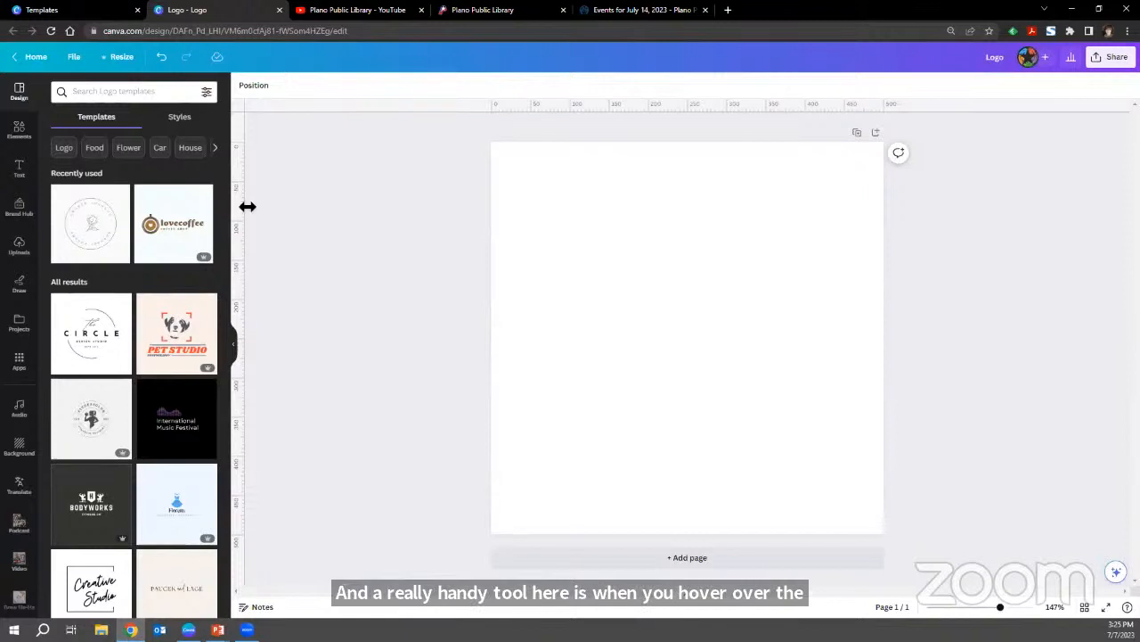
Place a vertical guide at about 100 px and a horizontal guide at about 55 px, and remove both guides.
drag(246, 207, 572, 251)
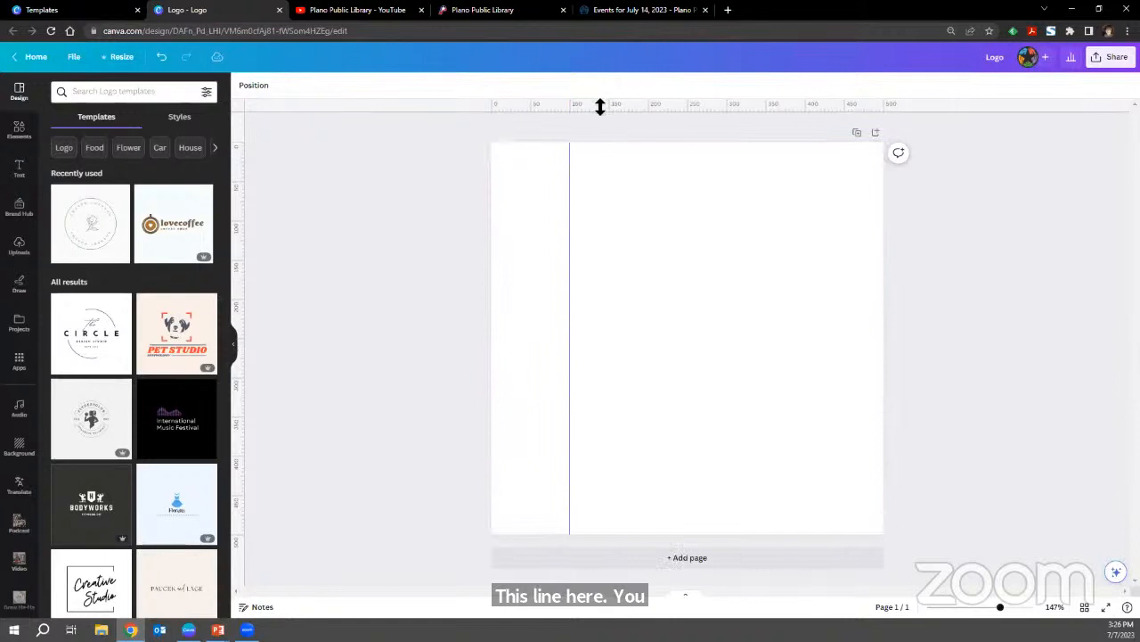
drag(602, 105, 601, 187)
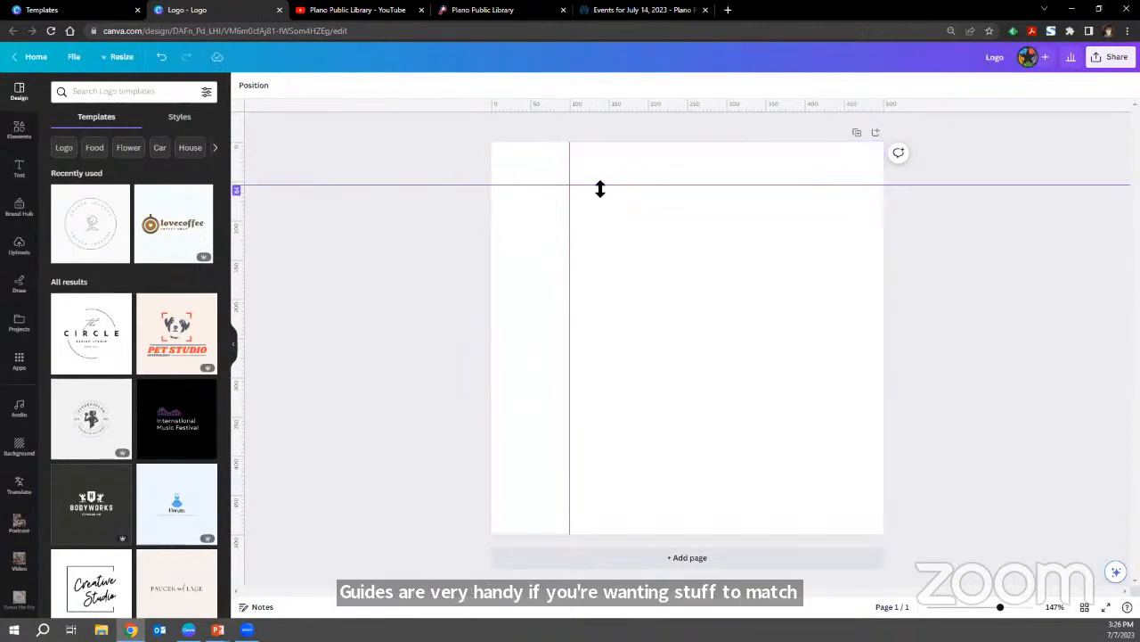
drag(599, 189, 603, 98)
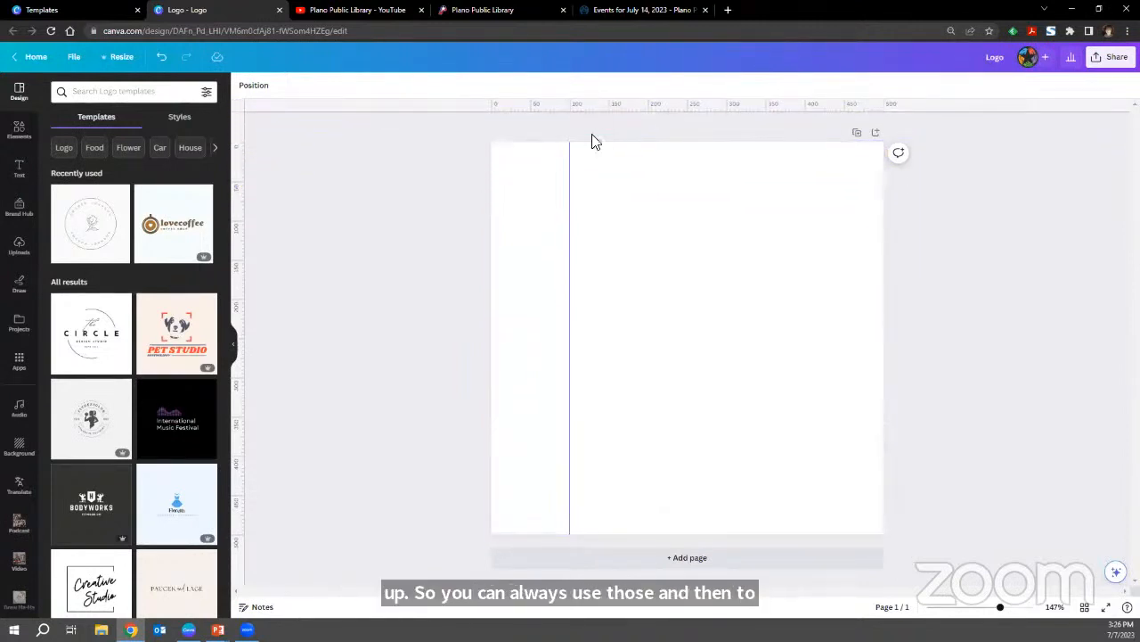
drag(570, 165, 169, 165)
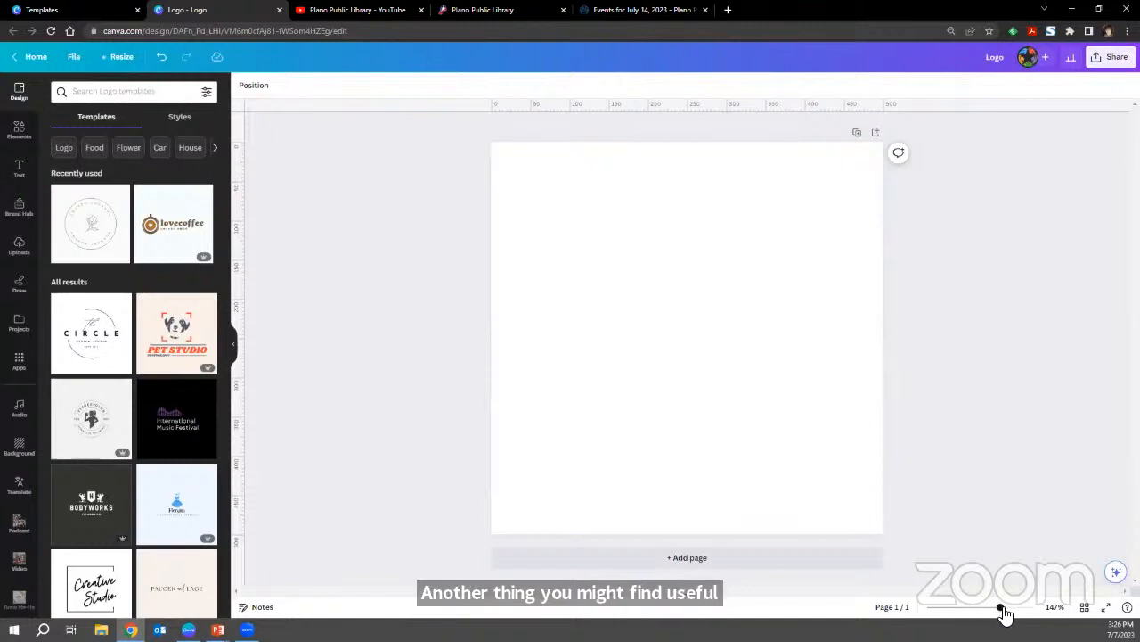
Zoom the canvas out to 107% and back in to 152%, and browse the design's suggested logo templates.
mouse_move(1002, 611)
mouse_down()
mouse_move(989, 612)
mouse_move(1023, 612)
mouse_move(994, 611)
mouse_up()
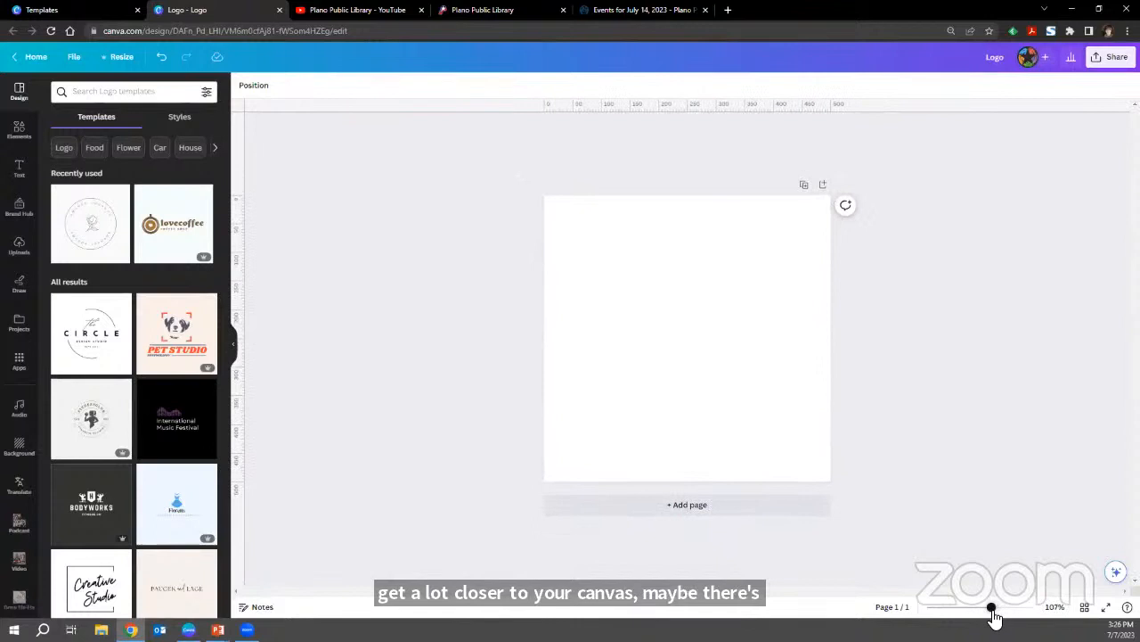
drag(993, 613, 1004, 615)
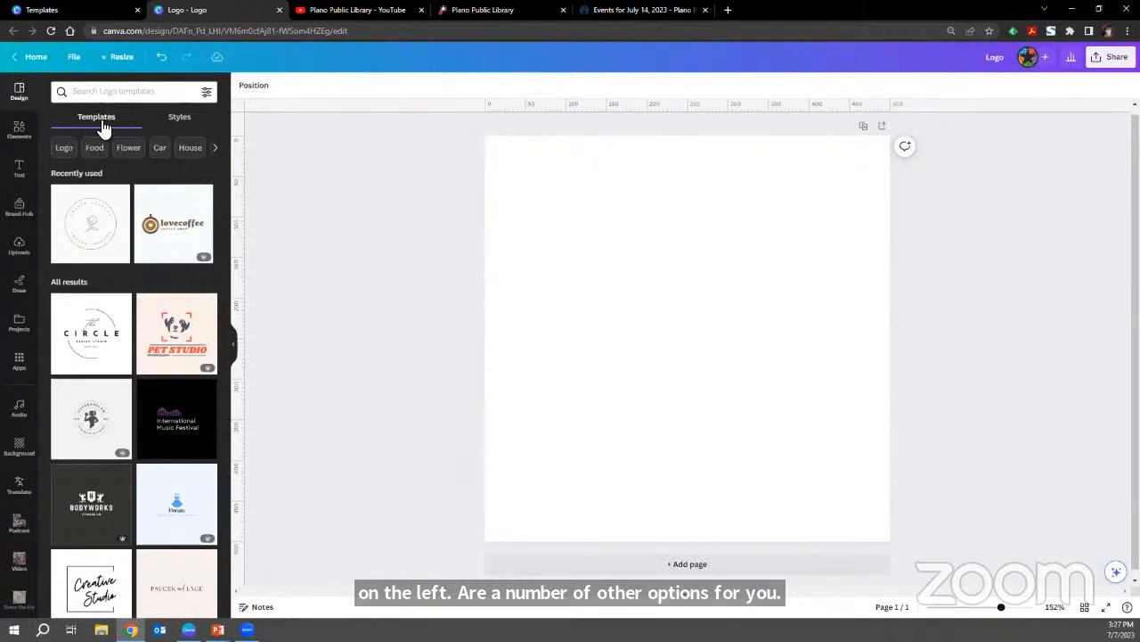
scroll(130, 372, down, 7)
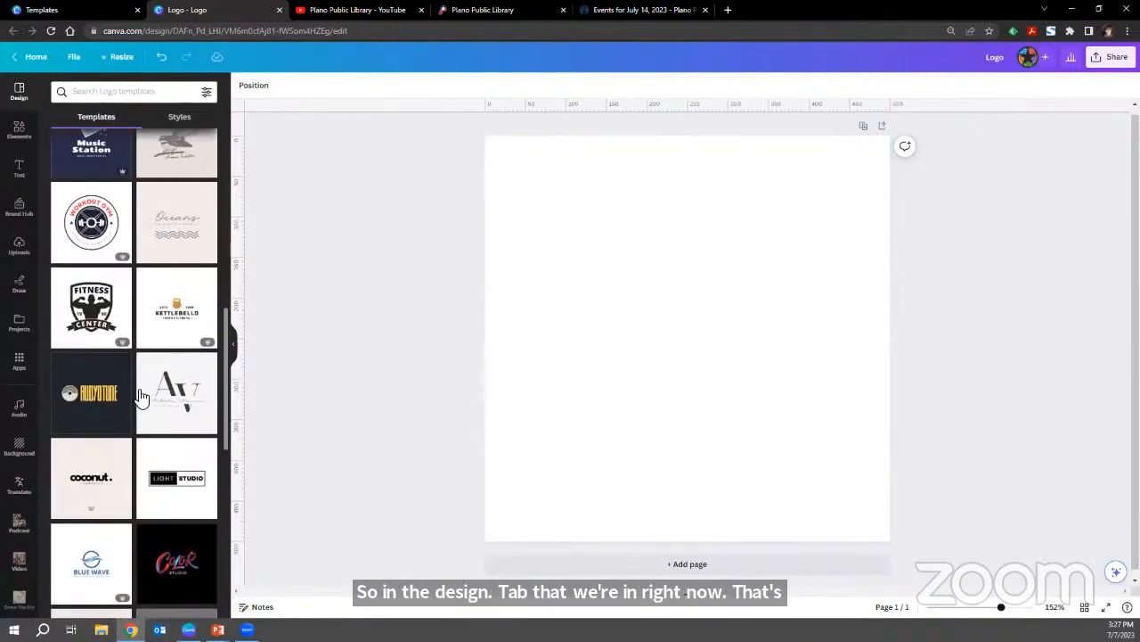
Browse the logo templates and apply the Elegant Circle Signature Photography Logo template to the blank page.
scroll(151, 417, down, 4)
scroll(152, 417, down, 5)
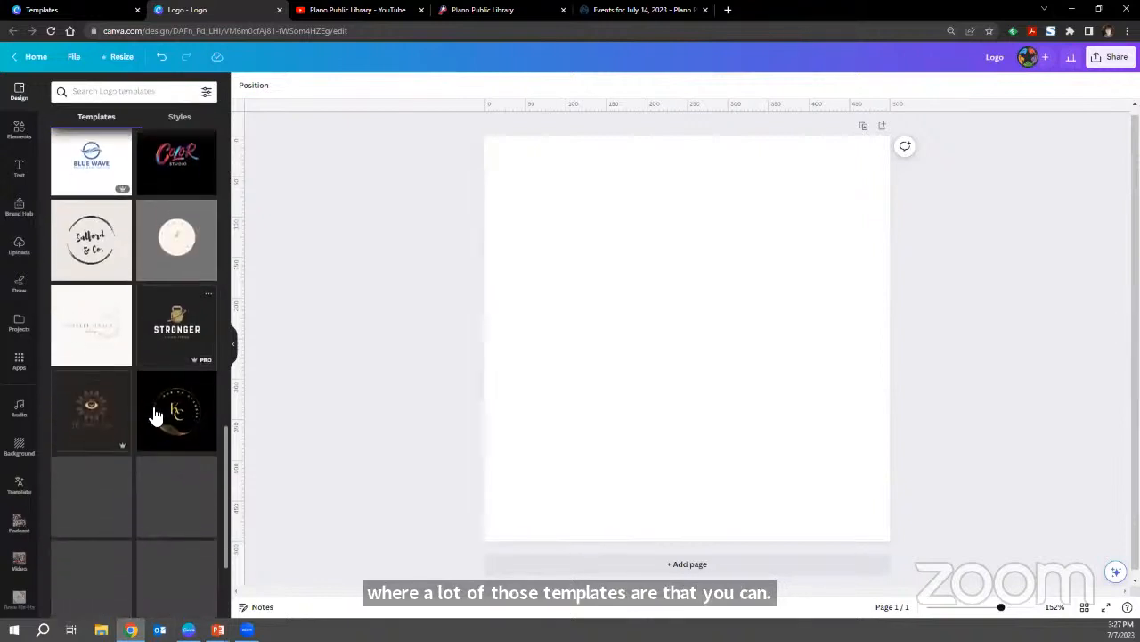
scroll(124, 410, down, 8)
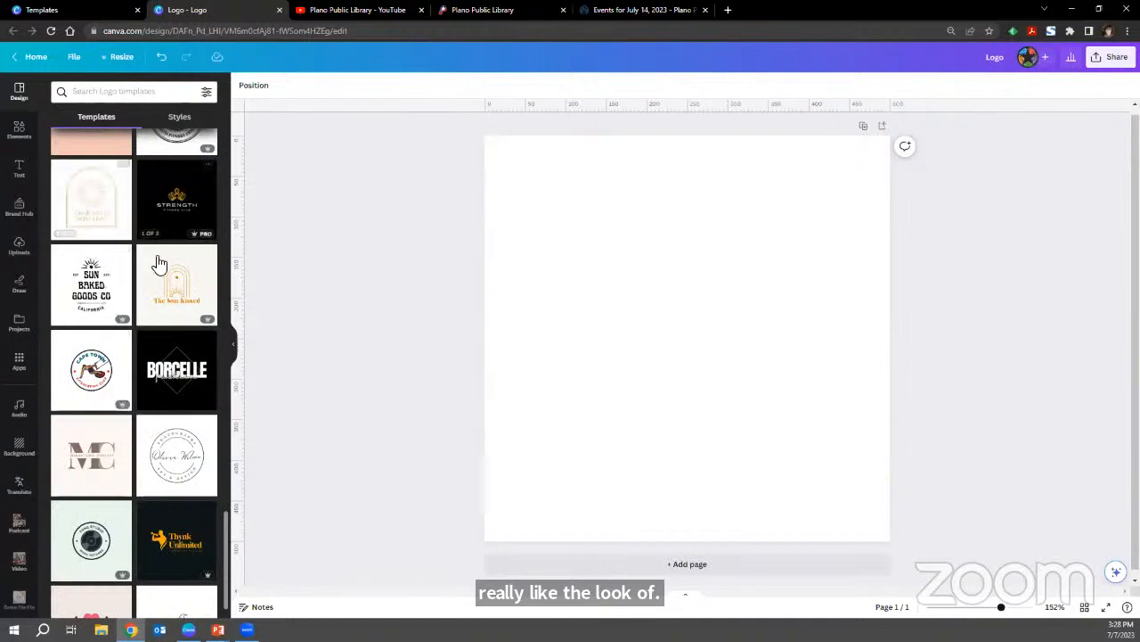
scroll(114, 512, down, 1)
scroll(113, 512, down, 1)
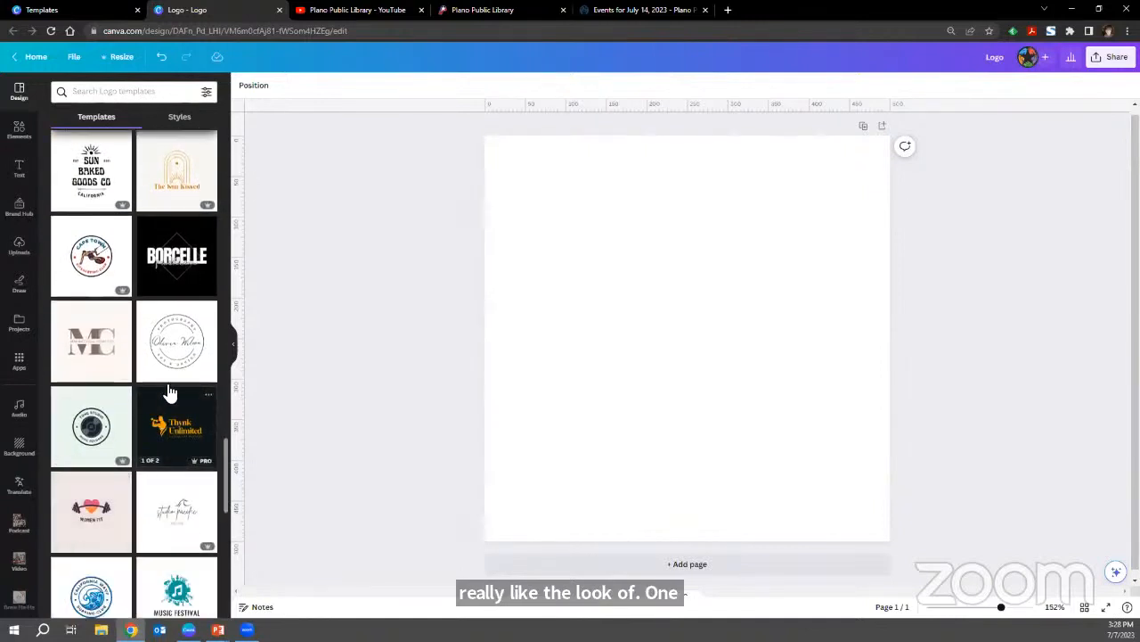
click(178, 329)
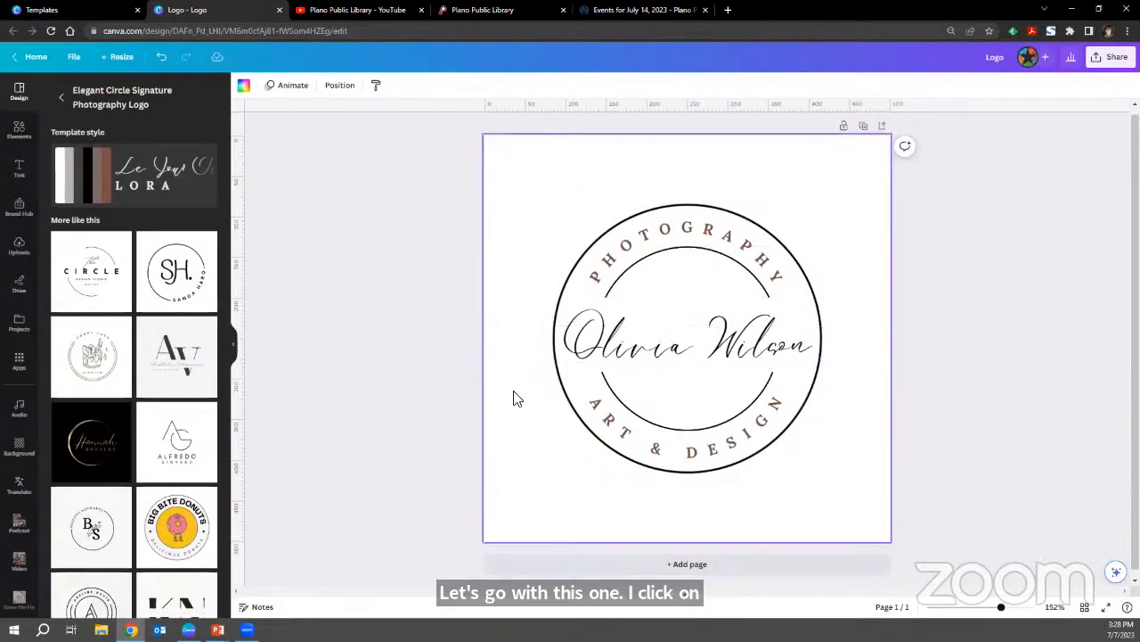
Inspect the template's curved PHOTOGRAPHY text and central script text as separate elements, and deselect them.
click(672, 246)
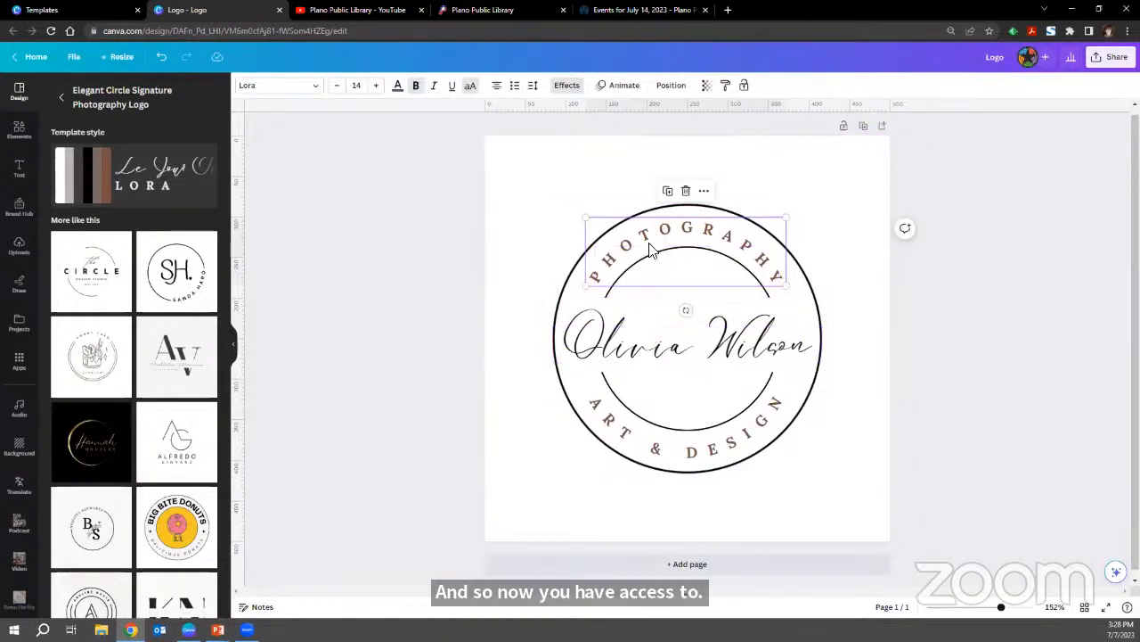
click(657, 340)
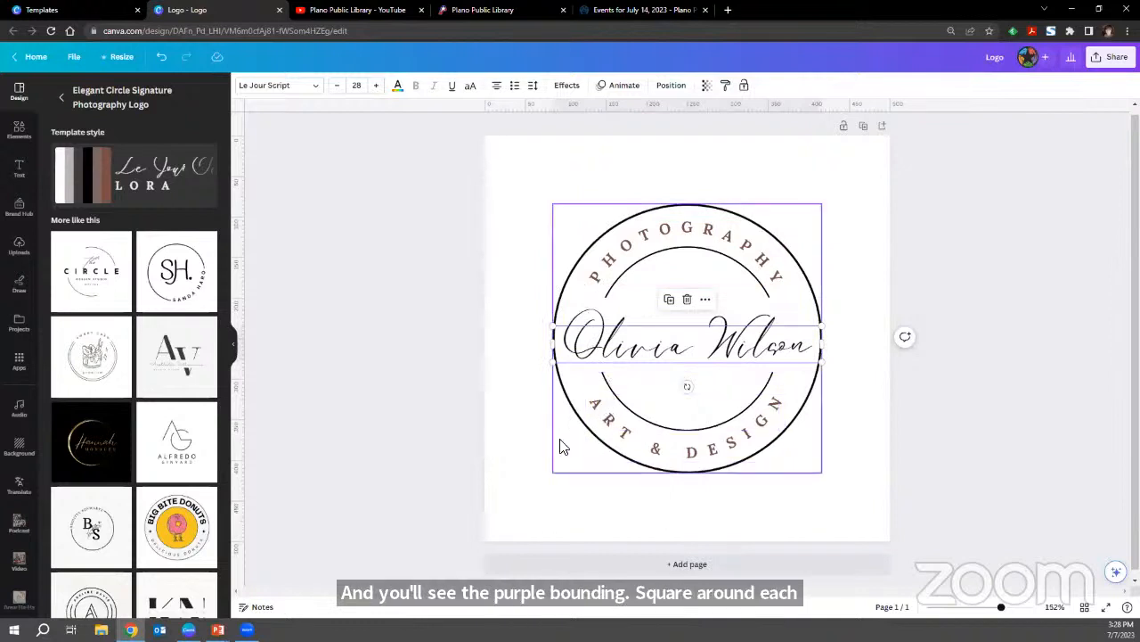
click(524, 460)
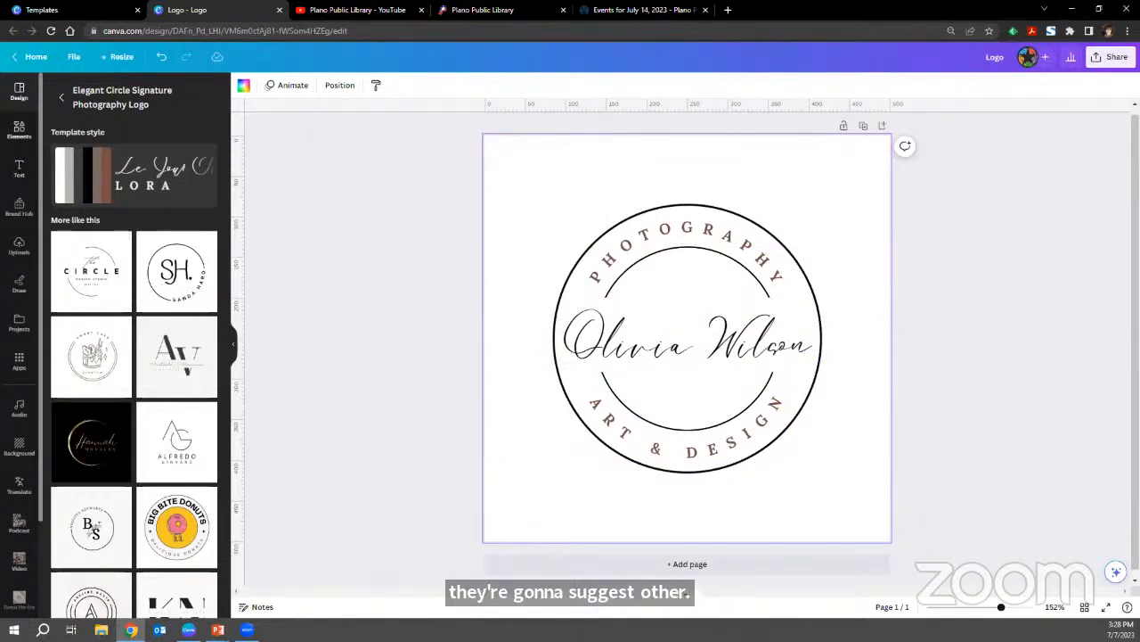
Search the elements library for "sneaker" and limit the results to graphics.
click(20, 130)
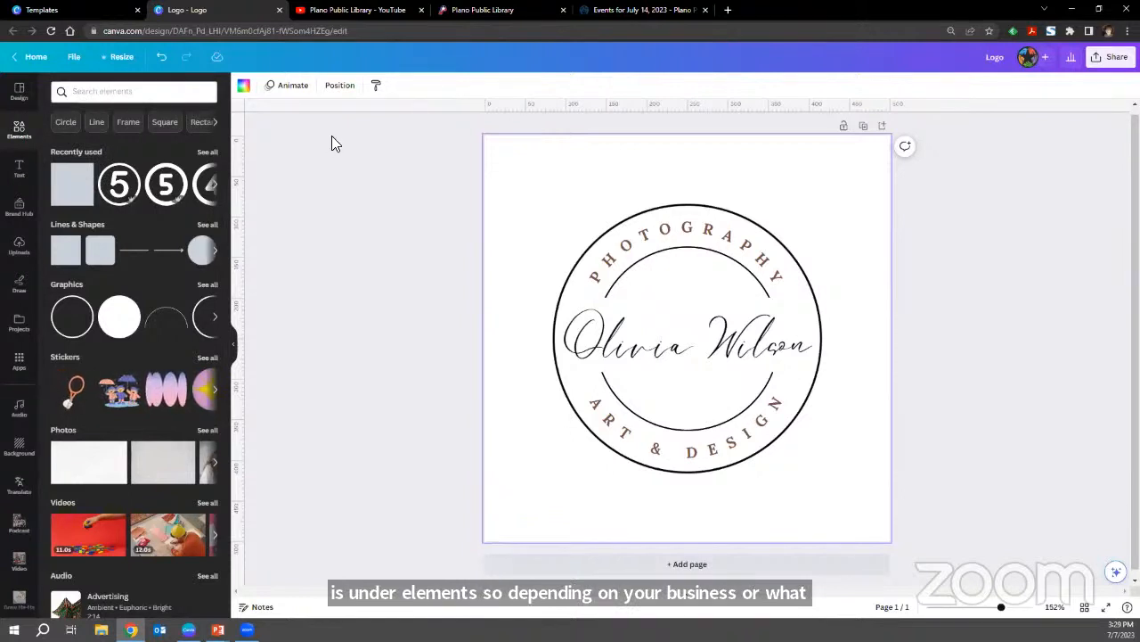
click(151, 92)
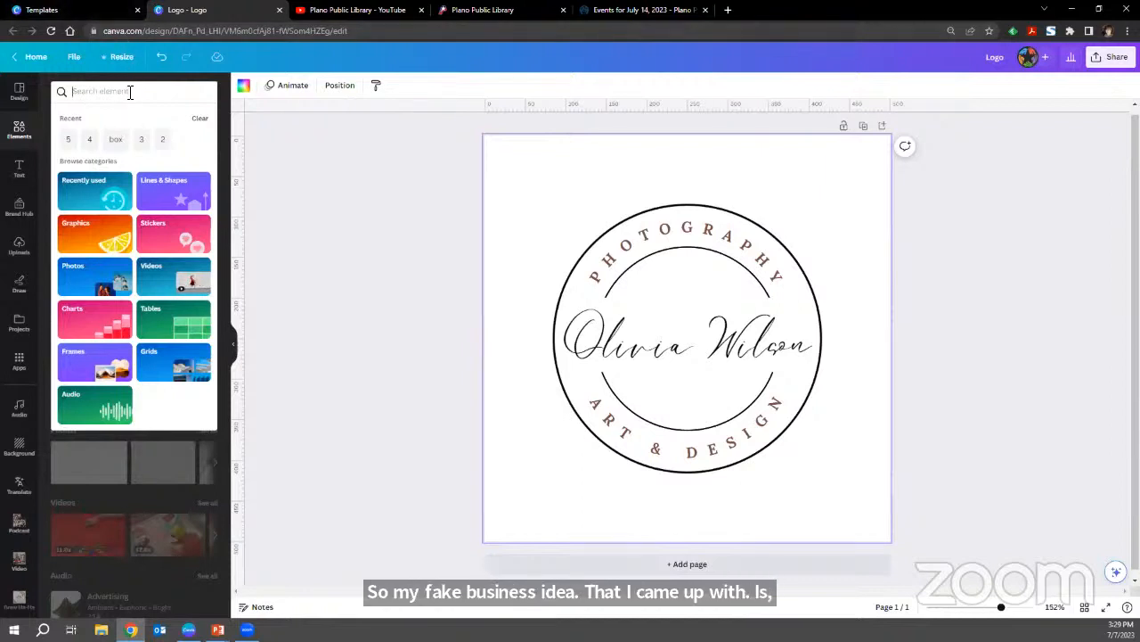
text(sneaker)
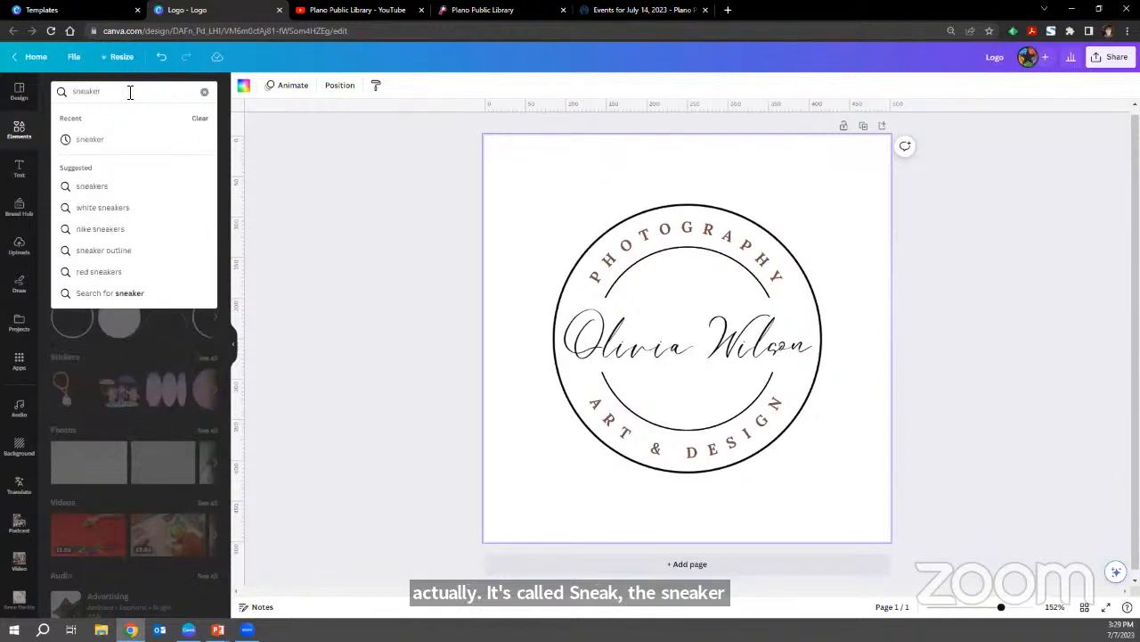
key(Return)
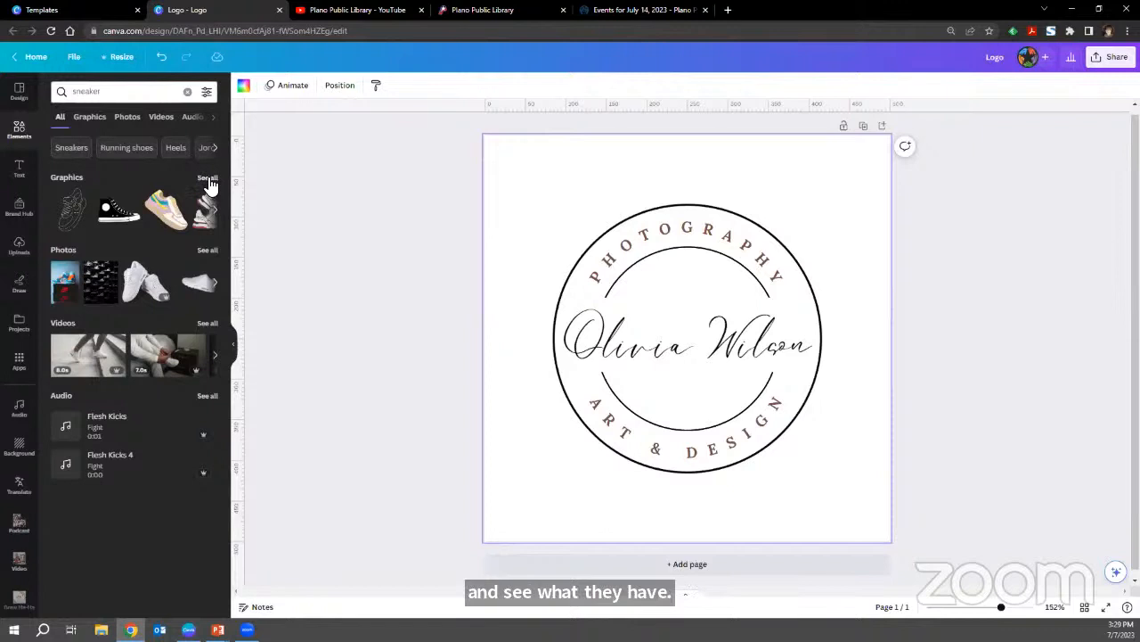
click(94, 119)
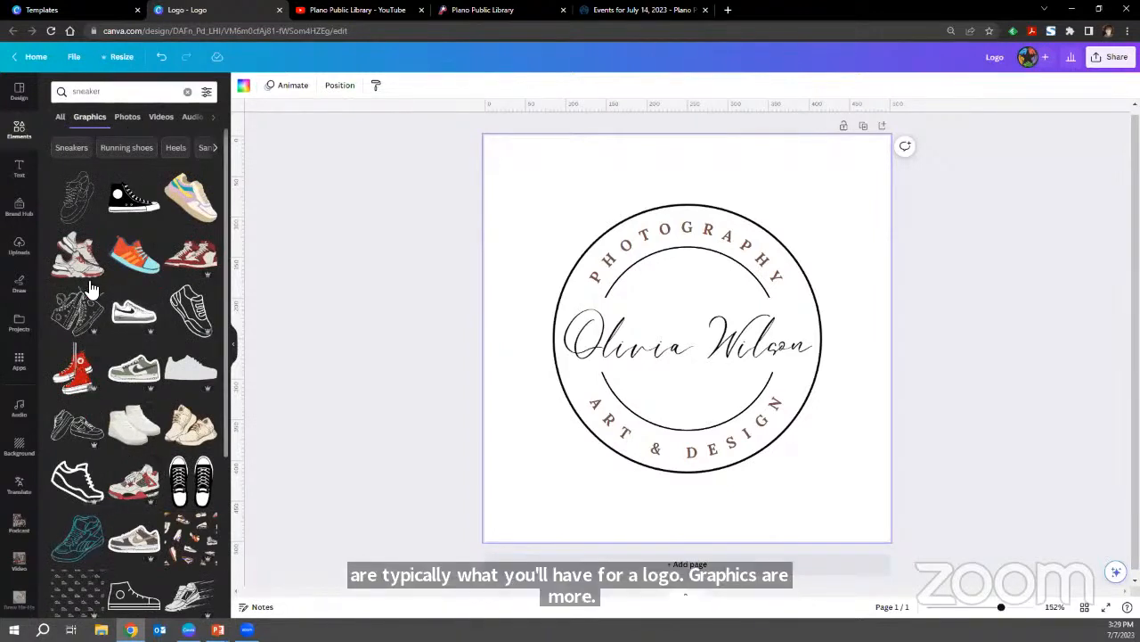
Browse the sneaker graphics and add the plain solid low-top sneaker silhouette to the logo.
scroll(148, 419, down, 3)
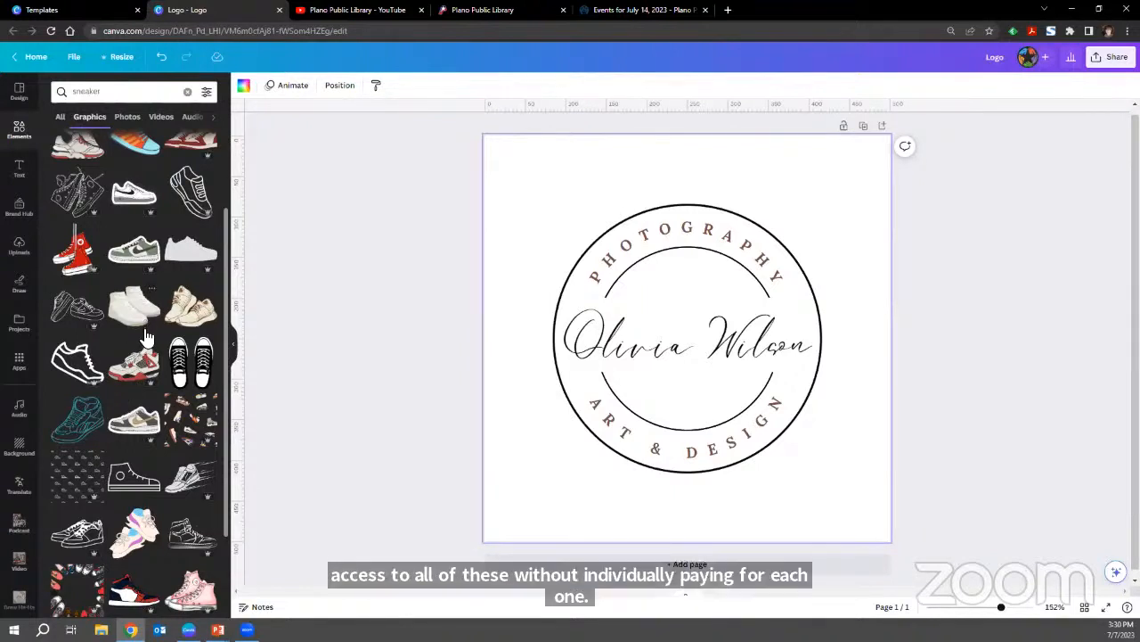
scroll(146, 381, down, 3)
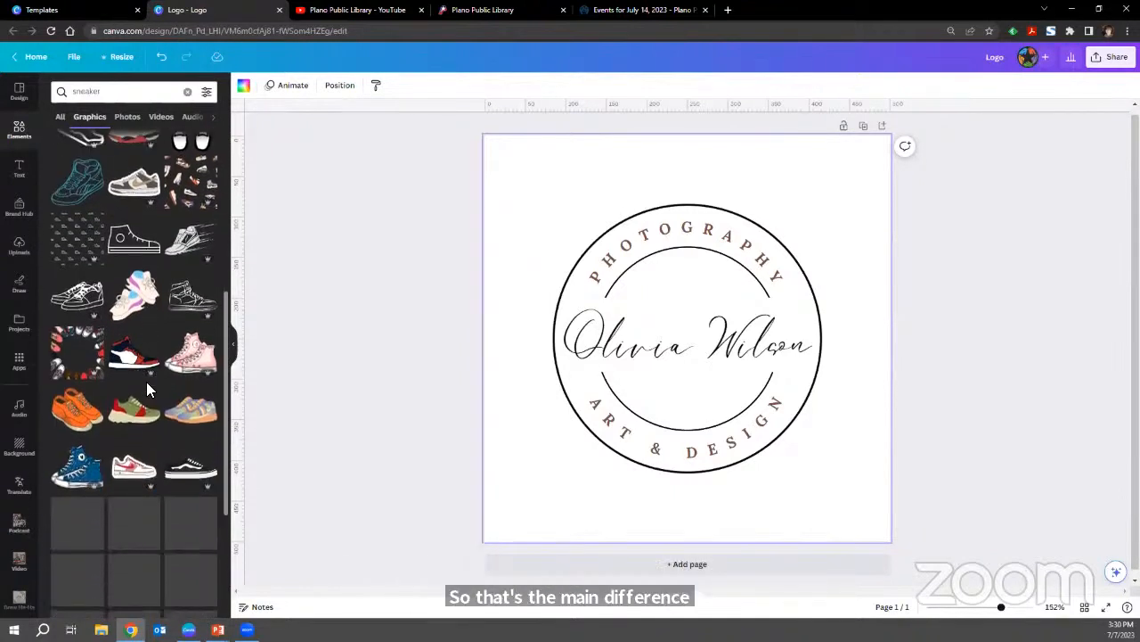
scroll(150, 390, down, 2)
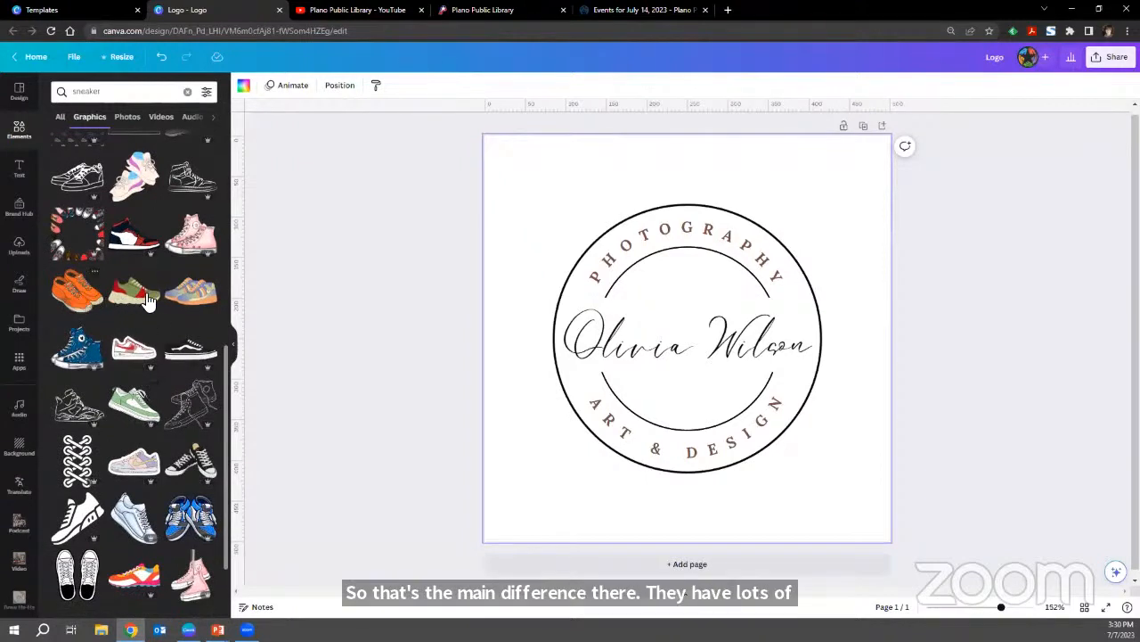
scroll(190, 299, down, 5)
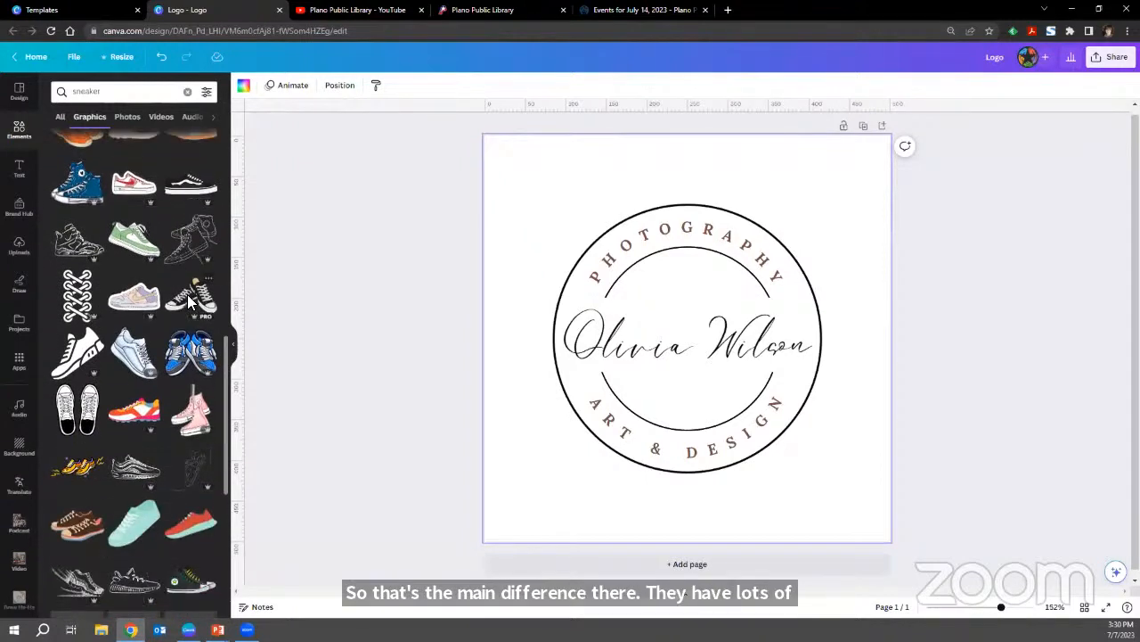
scroll(190, 303, down, 2)
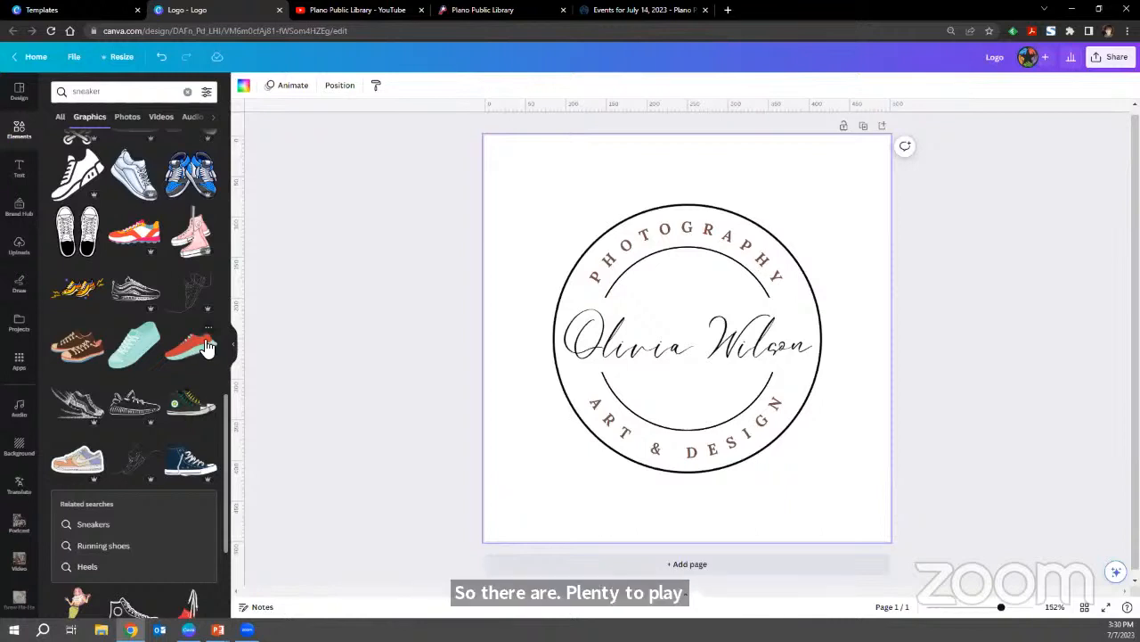
scroll(209, 357, down, 10)
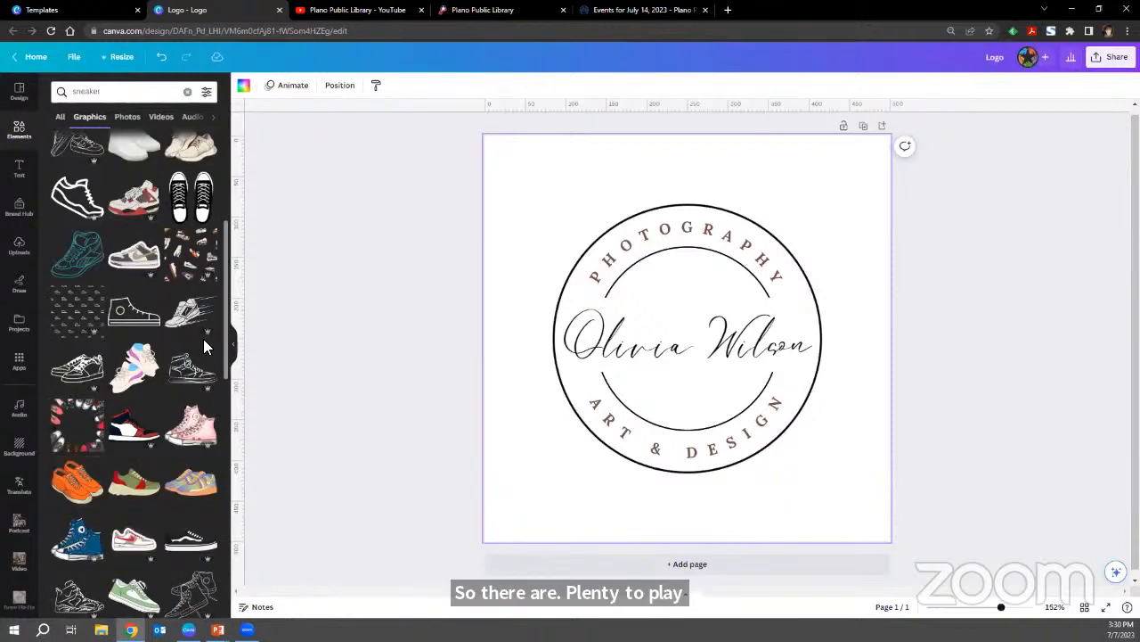
scroll(204, 343, down, 1)
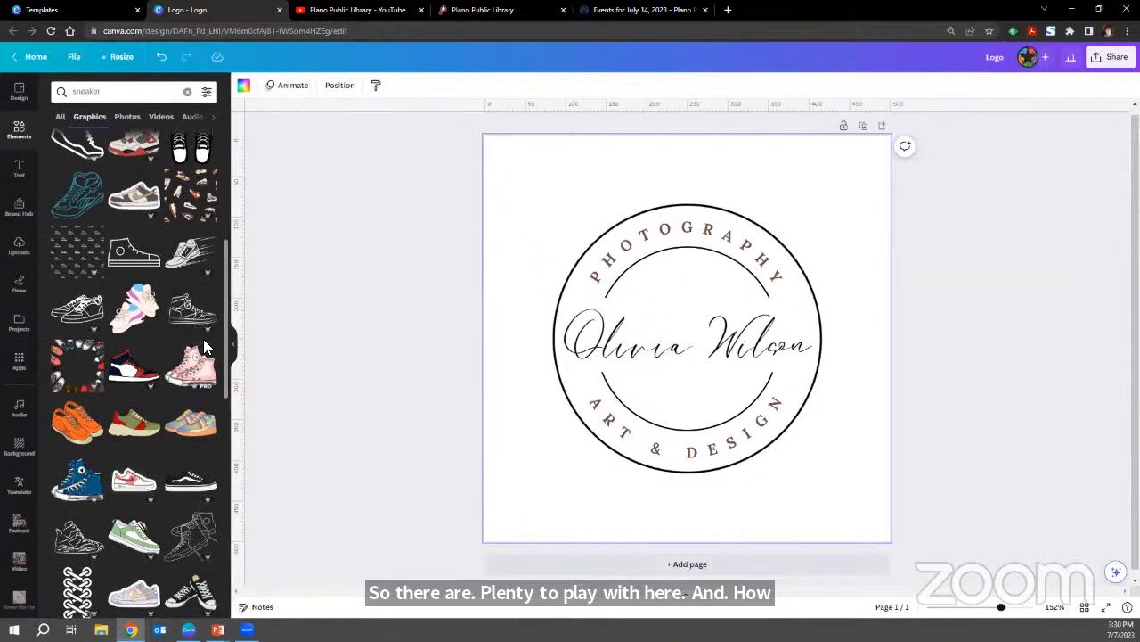
scroll(206, 356, up, 4)
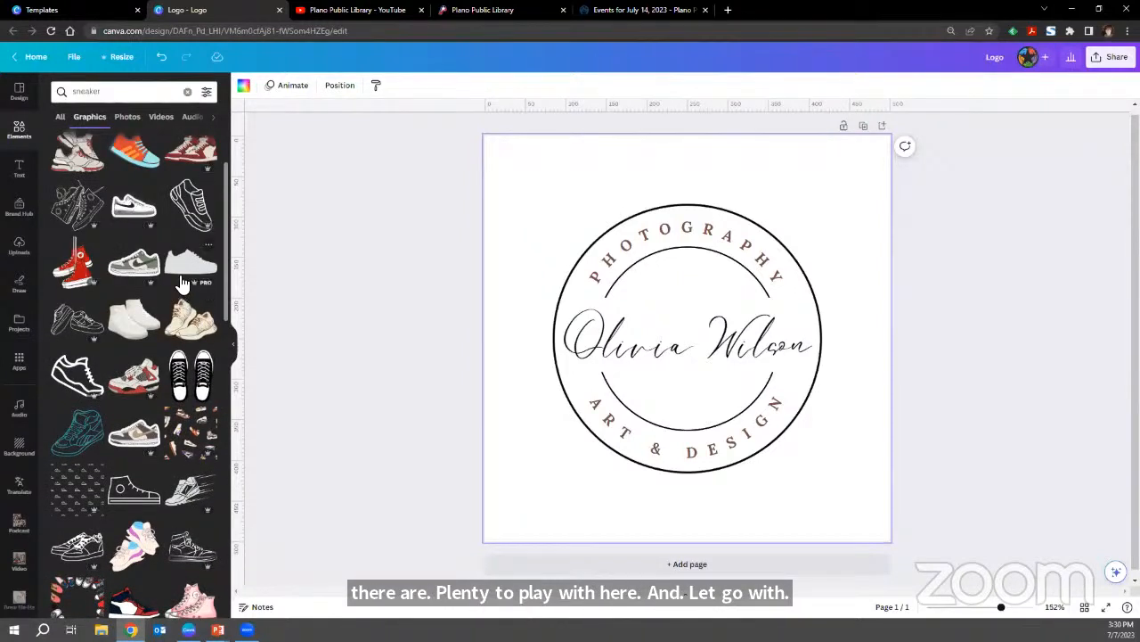
click(180, 277)
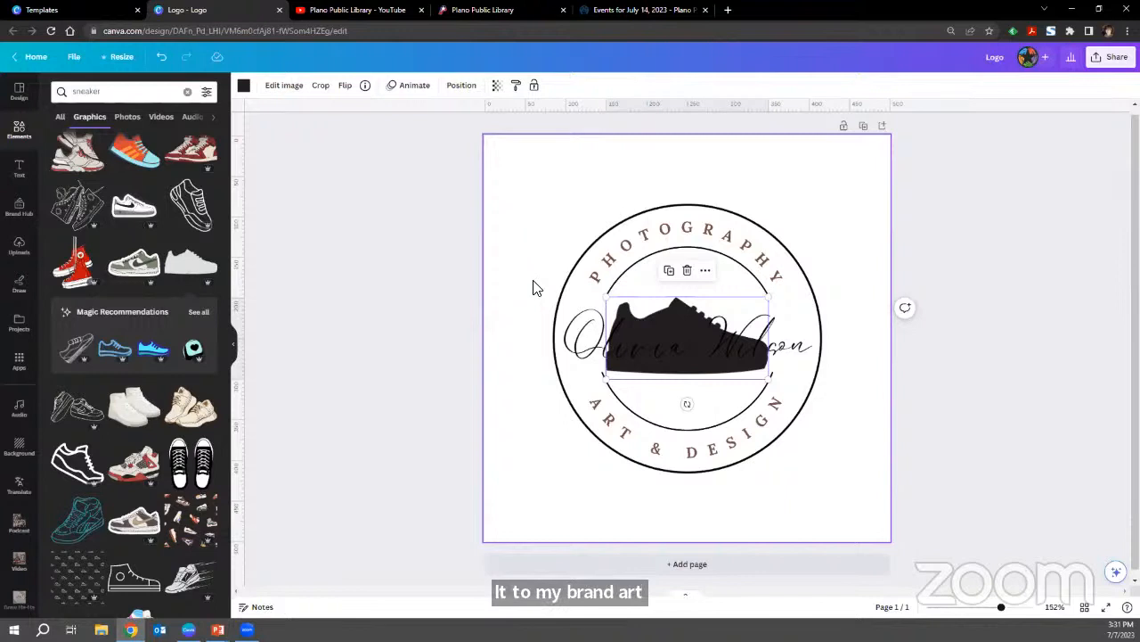
Try a looping freehand stroke above the logo with the red marker and another with the blue pen, undoing each.
click(27, 294)
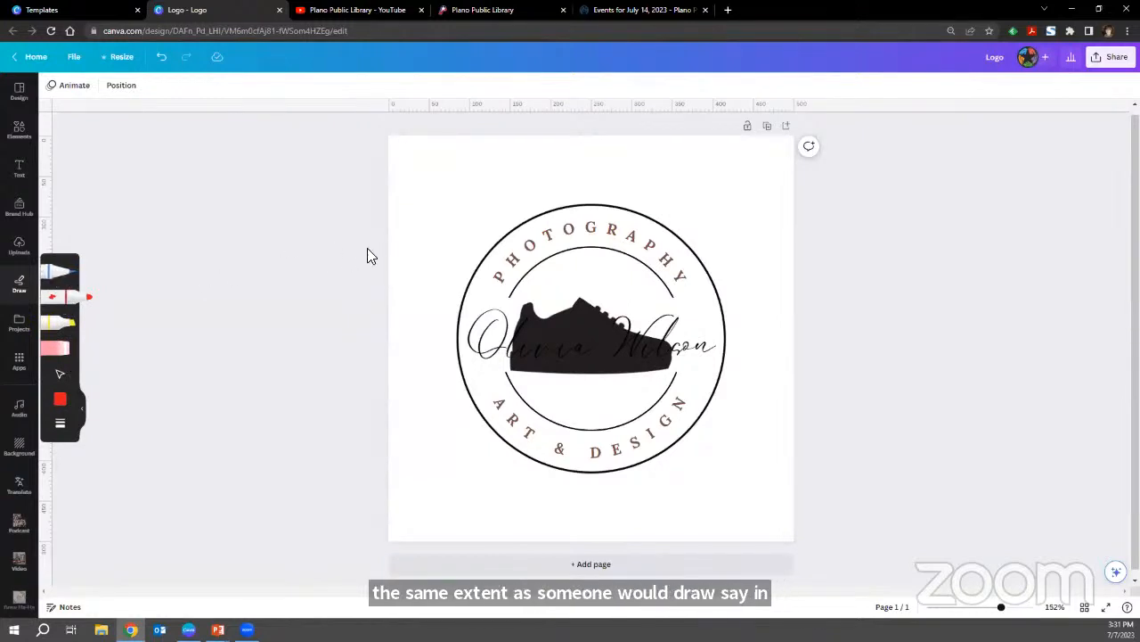
mouse_move(404, 241)
mouse_down()
mouse_move(465, 217)
mouse_move(469, 200)
mouse_move(459, 199)
mouse_move(486, 225)
mouse_move(533, 202)
mouse_up()
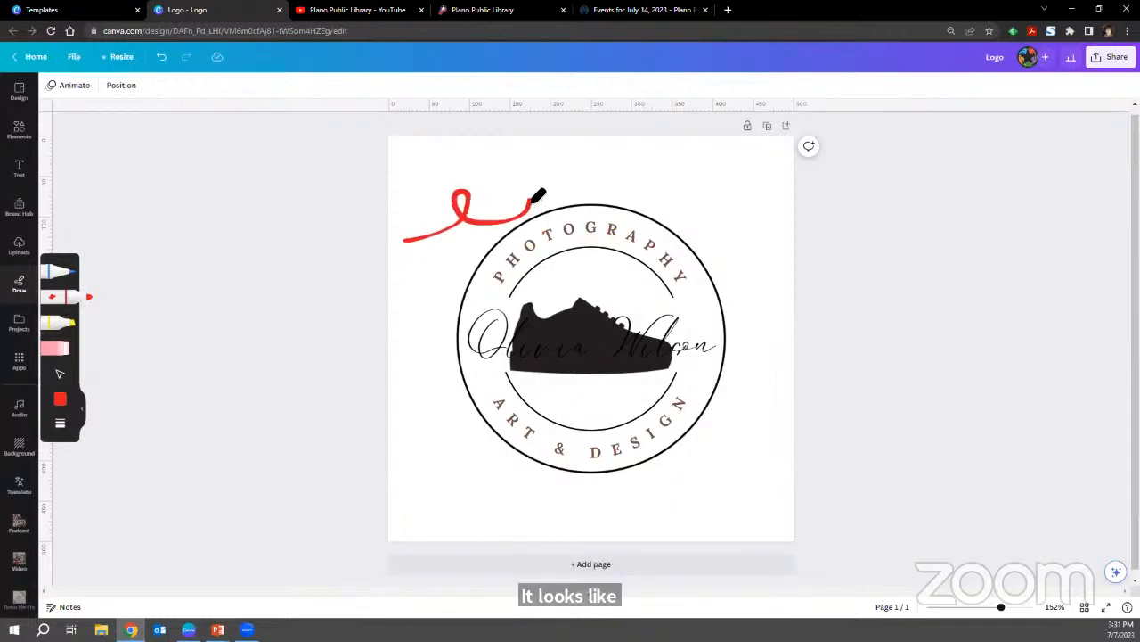
key(ctrl+z)
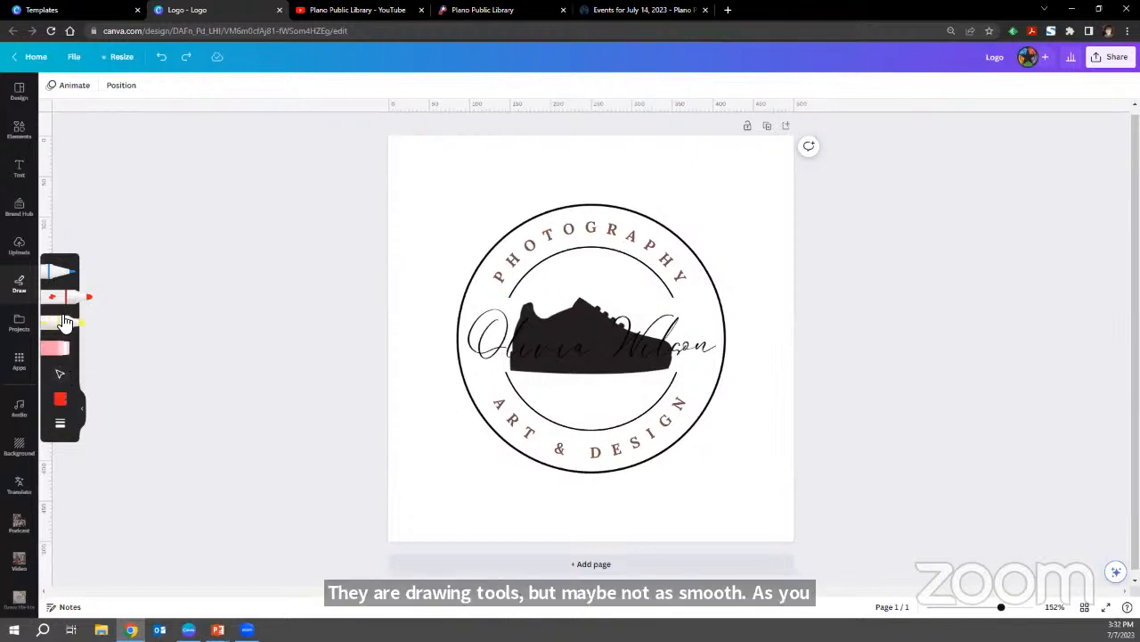
click(66, 272)
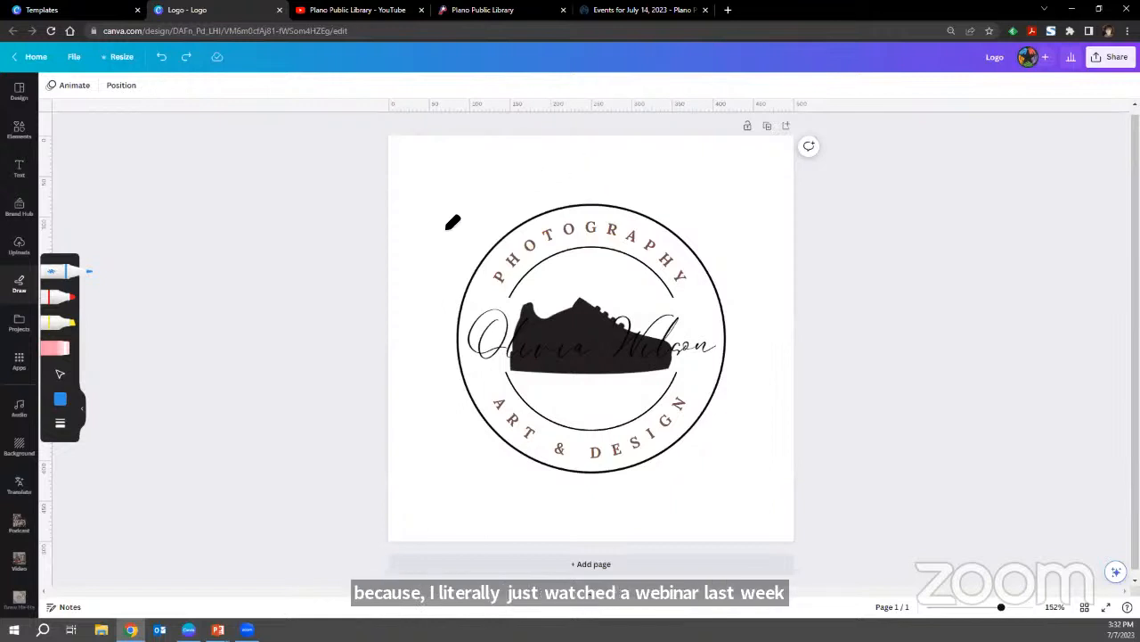
mouse_move(429, 226)
mouse_down()
mouse_move(465, 216)
mouse_move(468, 187)
mouse_move(476, 207)
mouse_move(505, 206)
mouse_move(517, 182)
mouse_move(516, 198)
mouse_move(570, 190)
mouse_up()
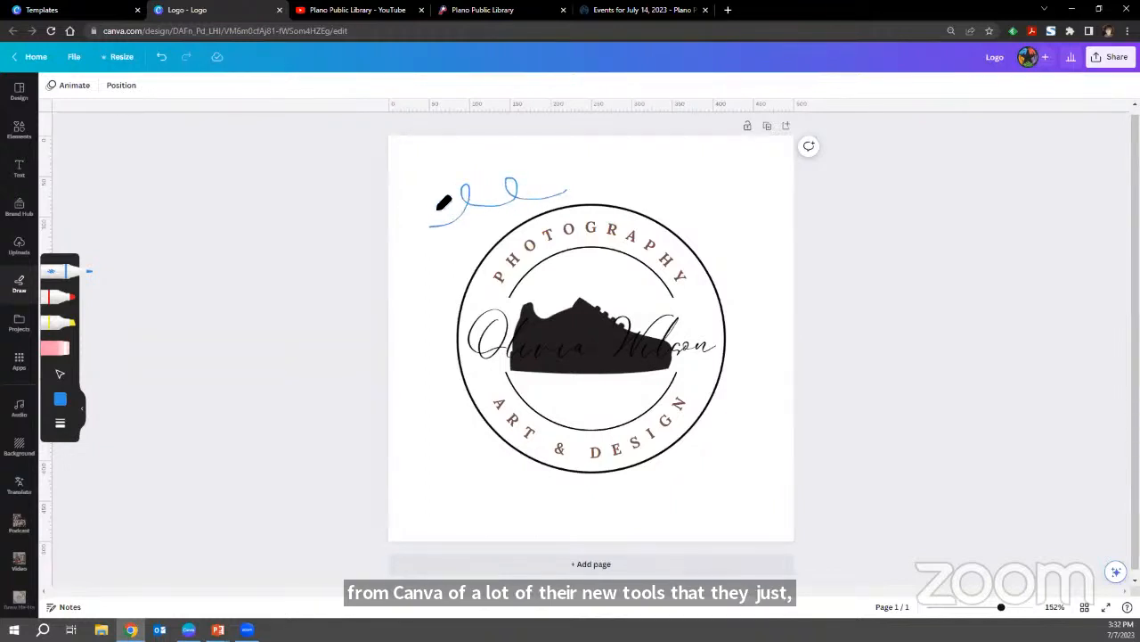
key(ctrl+z)
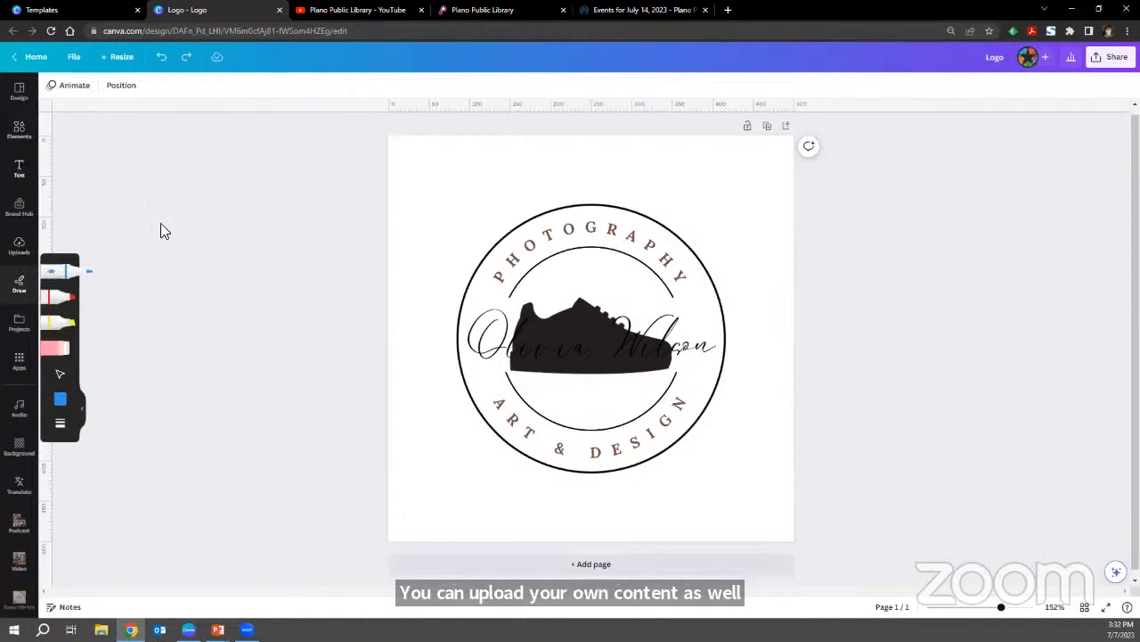
Return to the elements library and compare the editing options for the sneaker graphic, the page background and the PHOTOGRAPHY text.
click(20, 132)
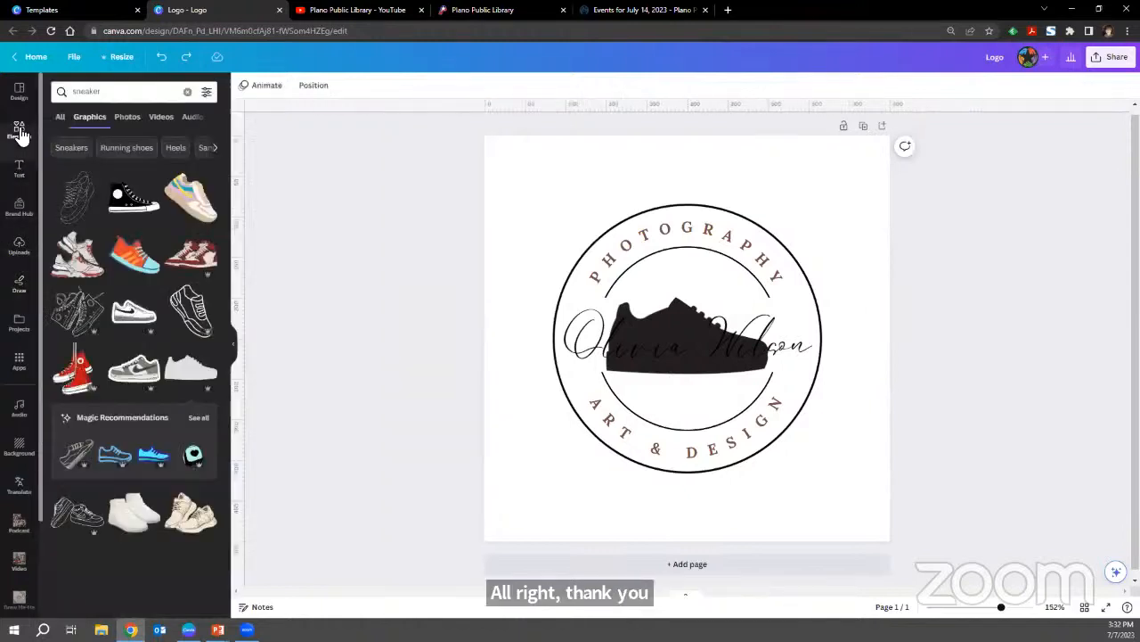
click(677, 299)
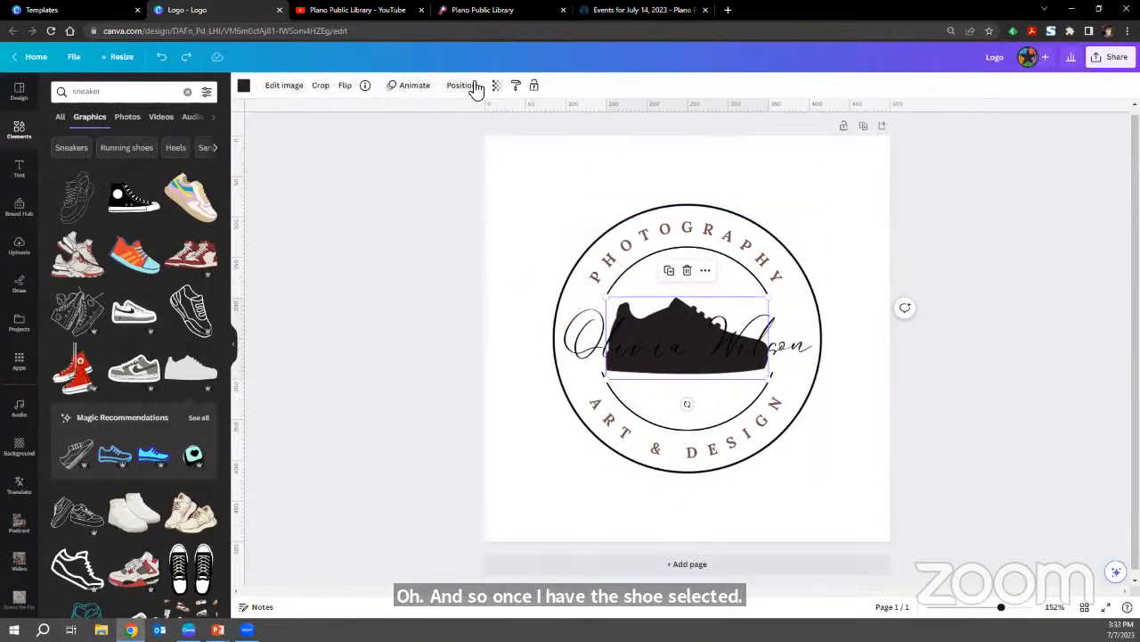
click(529, 181)
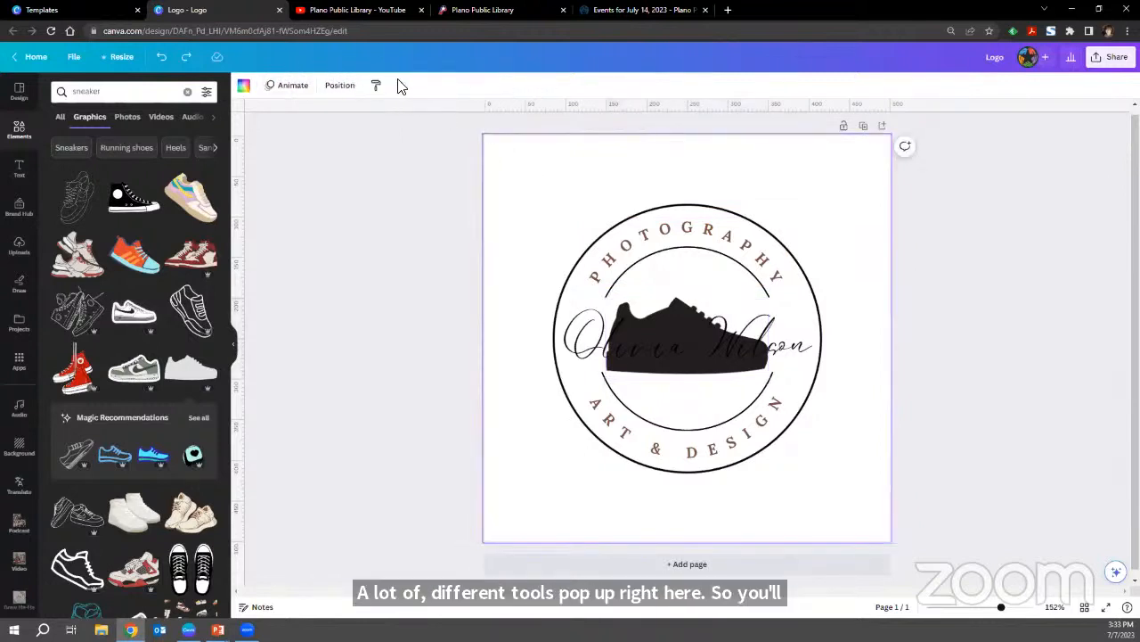
click(621, 269)
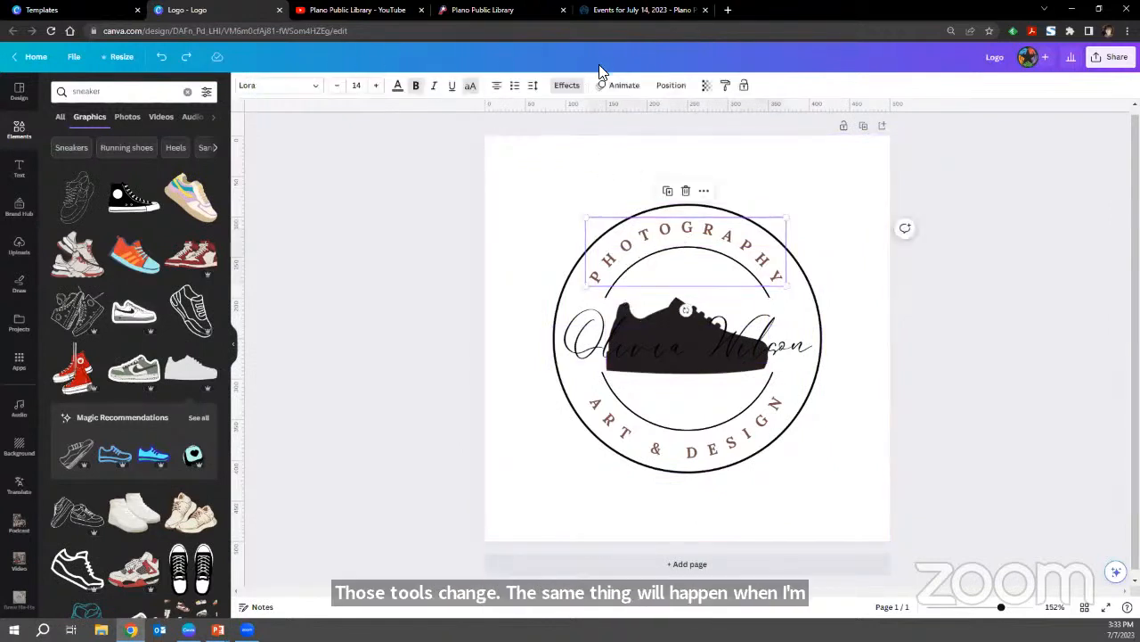
click(624, 306)
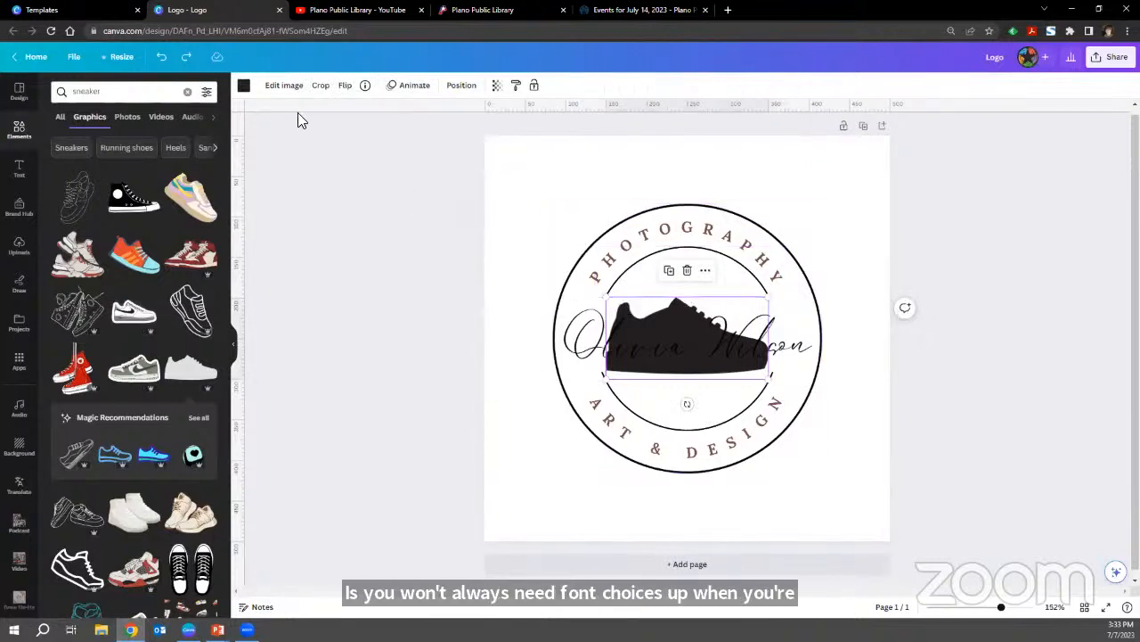
Review the sneaker's color choices and the selectable brand kits, and close the brand kit selection without switching kits.
click(243, 86)
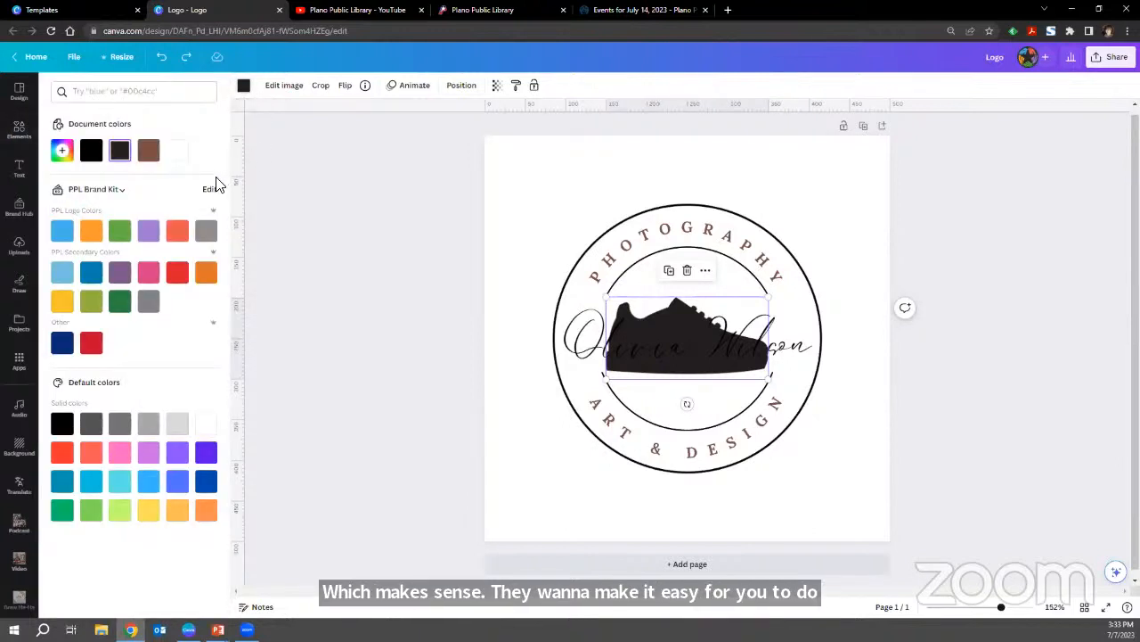
click(121, 192)
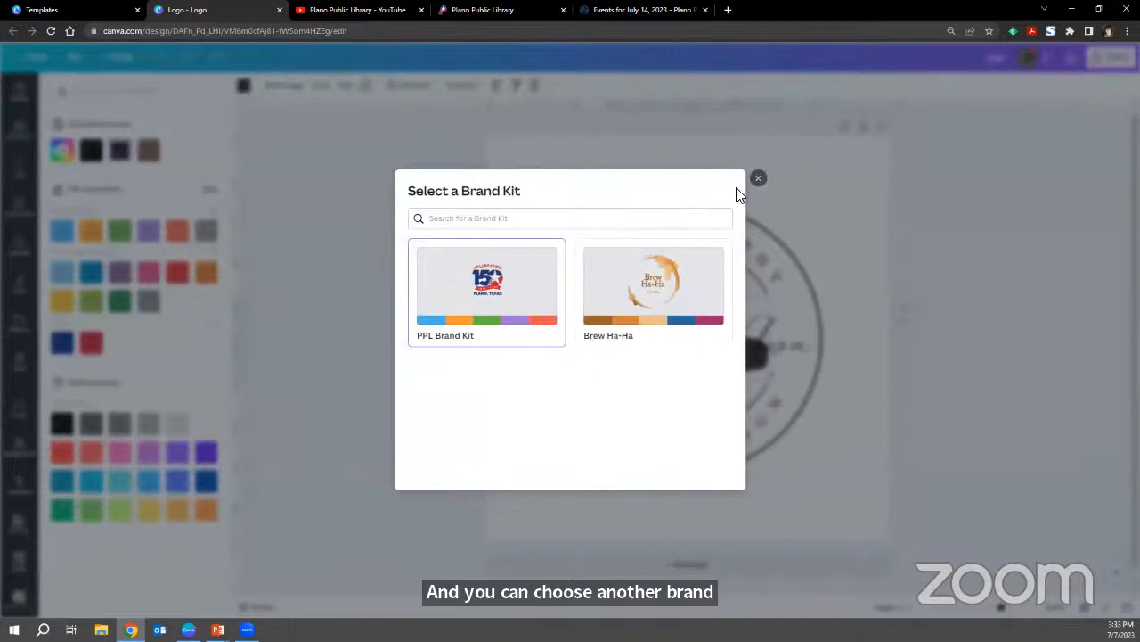
click(758, 178)
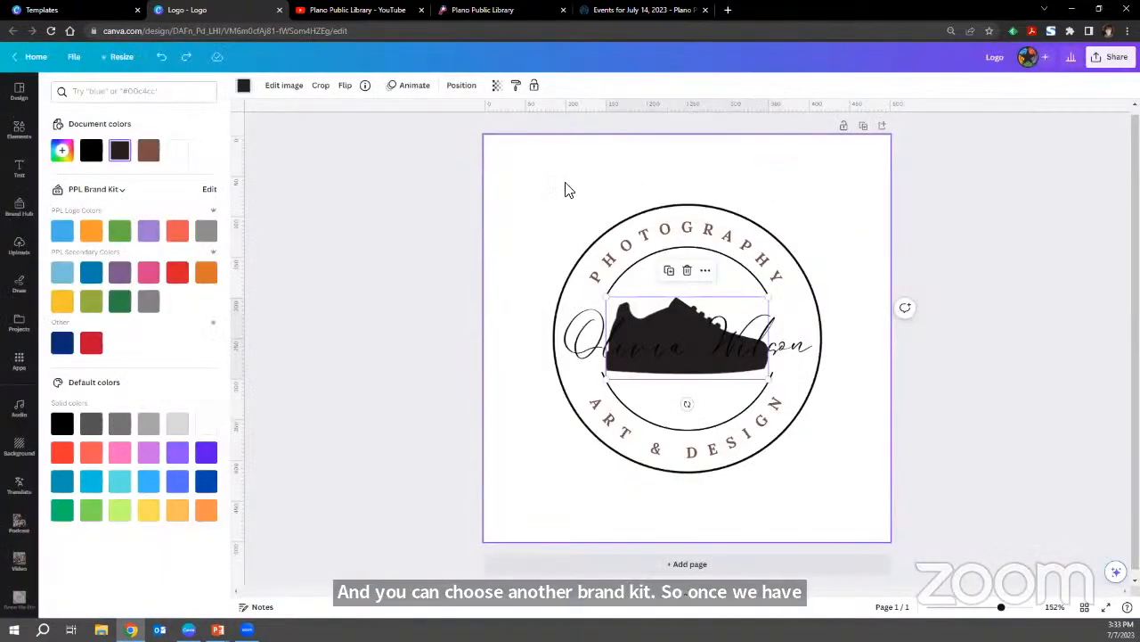
Recolor the sneaker with the document's pure black and delete the curved PHOTOGRAPHY and ART & DESIGN texts.
click(91, 152)
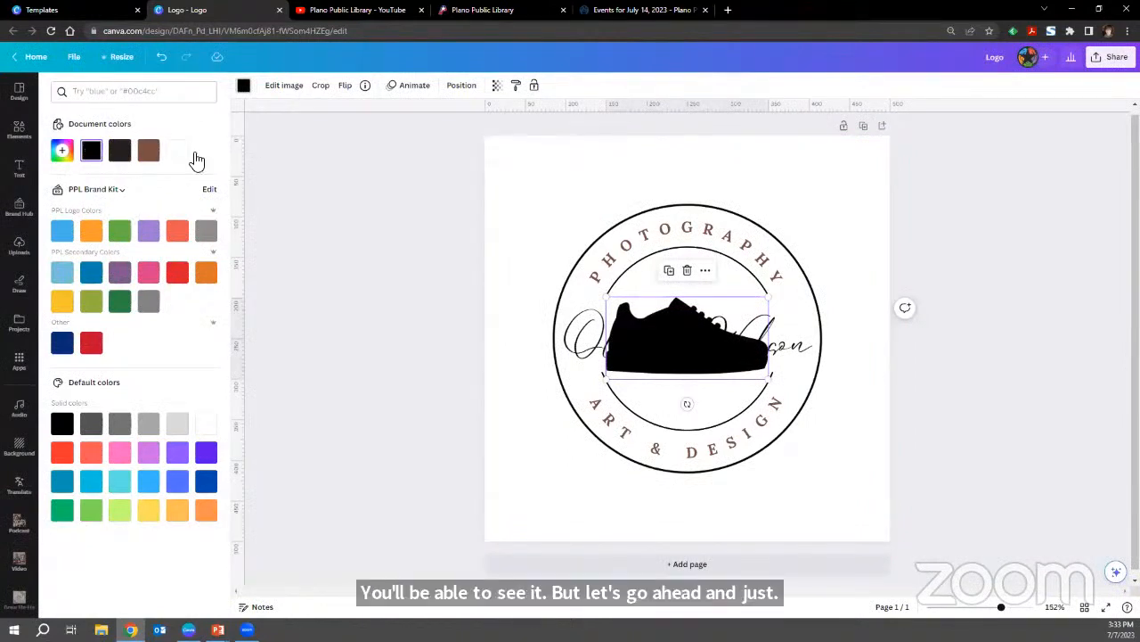
click(651, 245)
key(Delete)
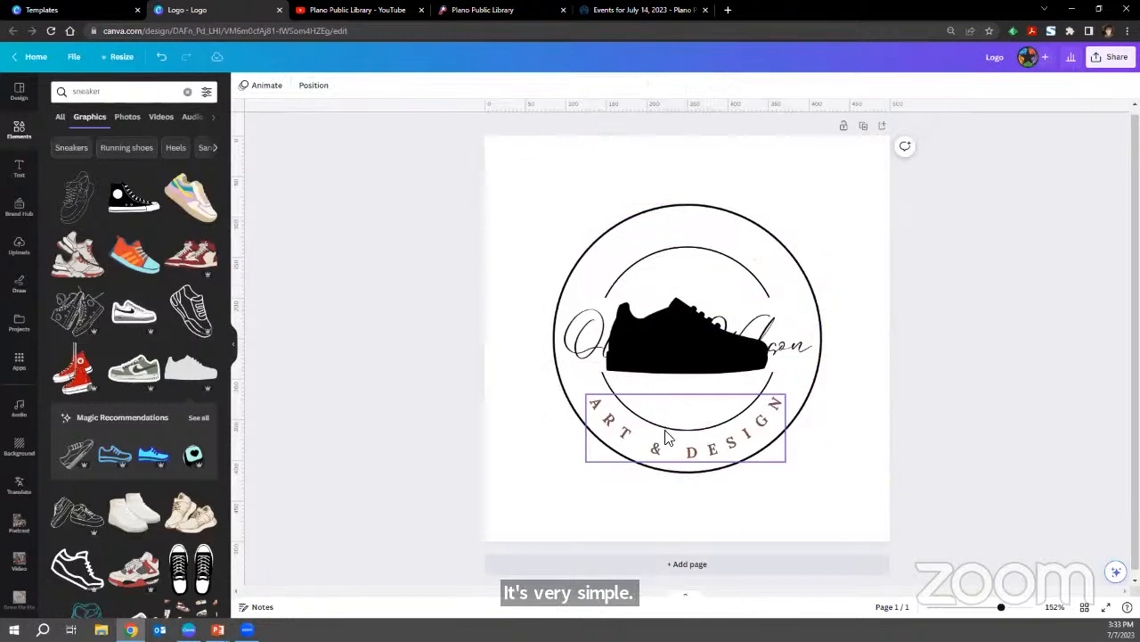
click(664, 452)
key(Delete)
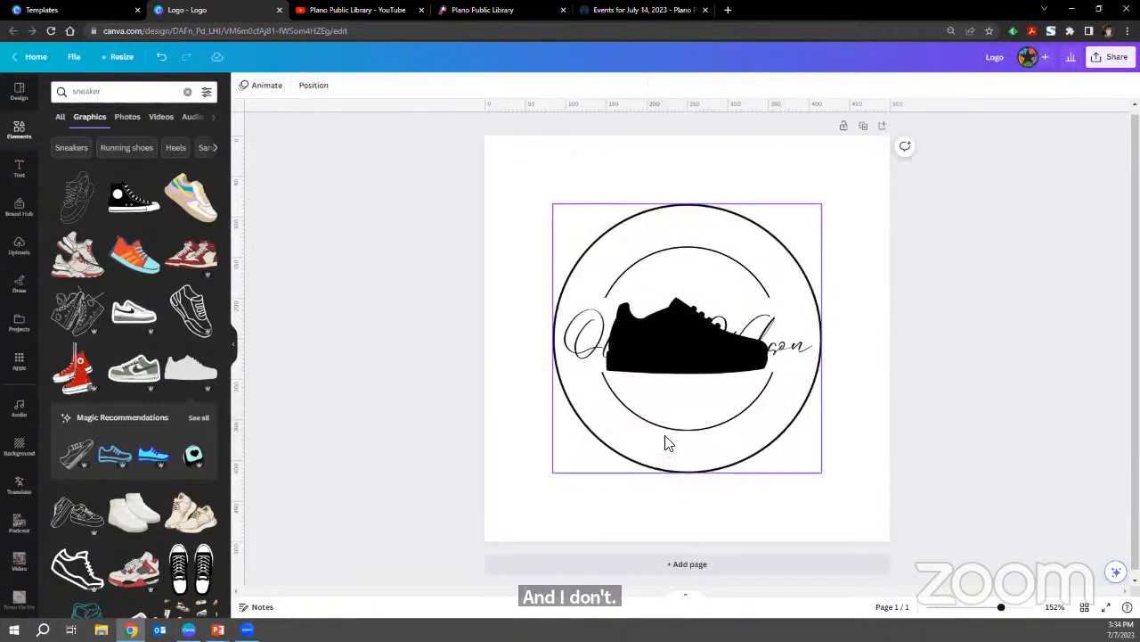
Delete the lower inner arc, and move the upper inner arc outside the circle before deleting it too.
click(670, 429)
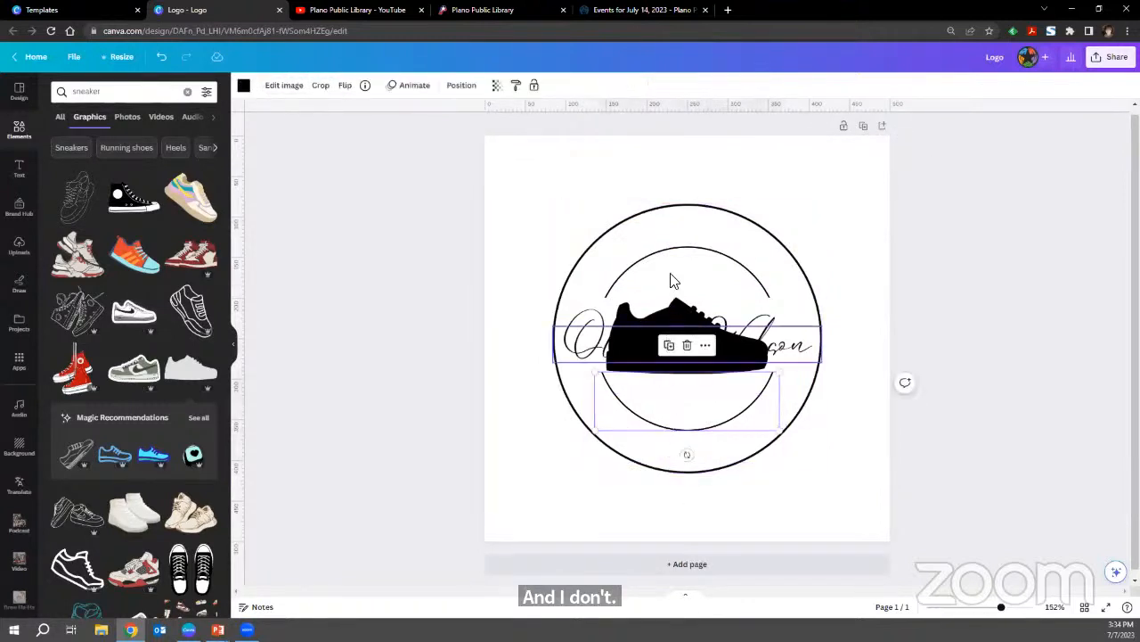
key(Delete)
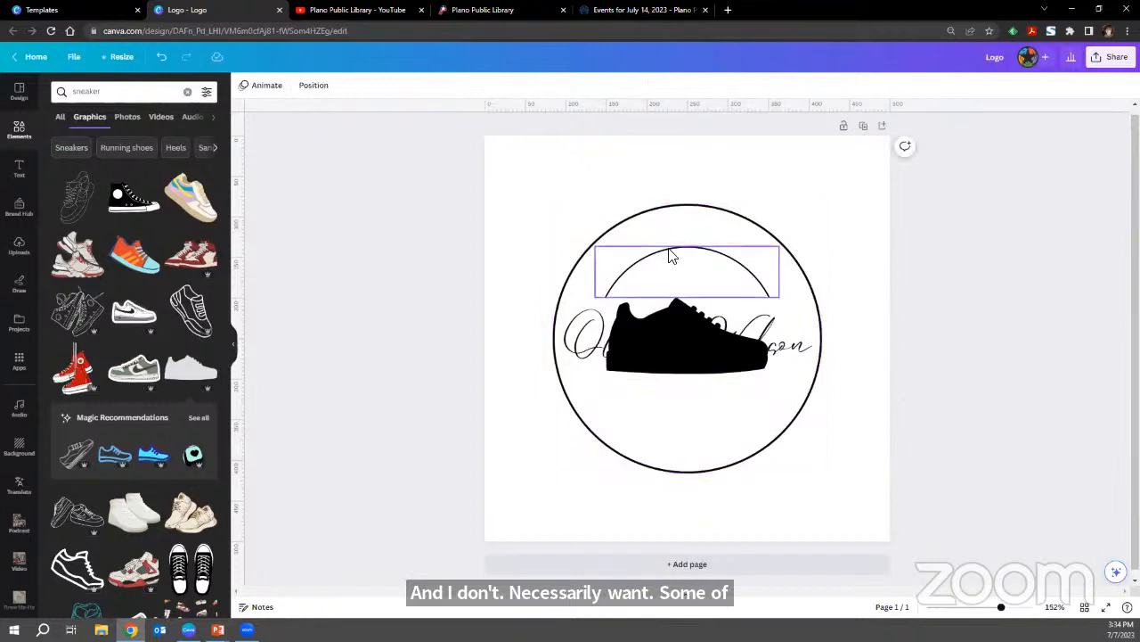
click(674, 256)
drag(674, 256, 849, 175)
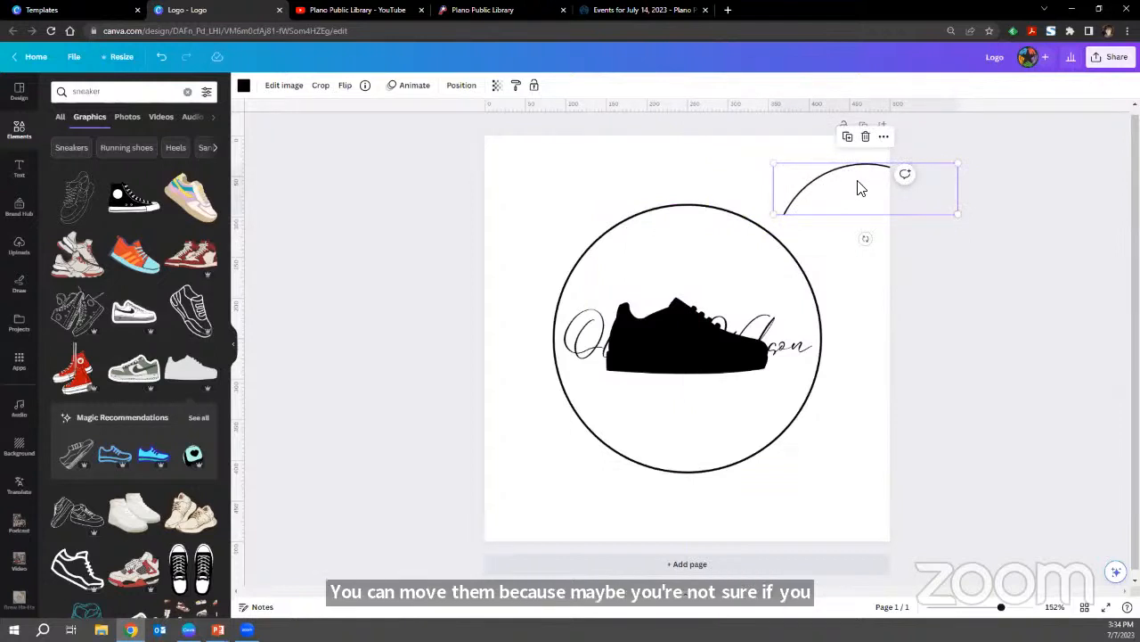
key(Delete)
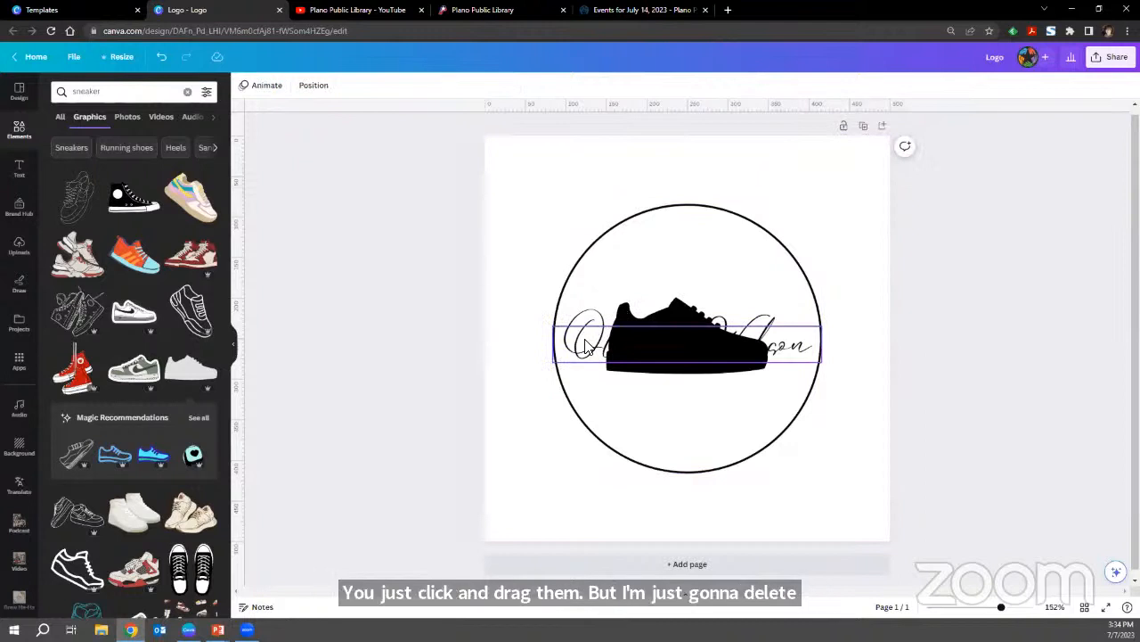
Look over the image editing effects for the sneaker graphic and flip the sneaker horizontally.
click(676, 301)
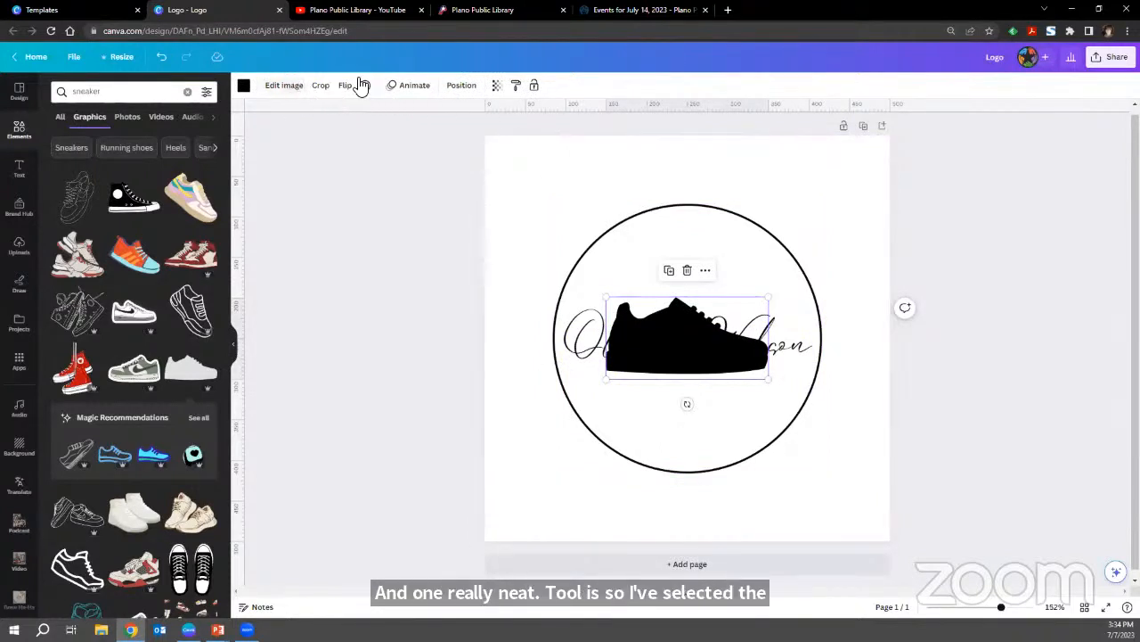
click(285, 85)
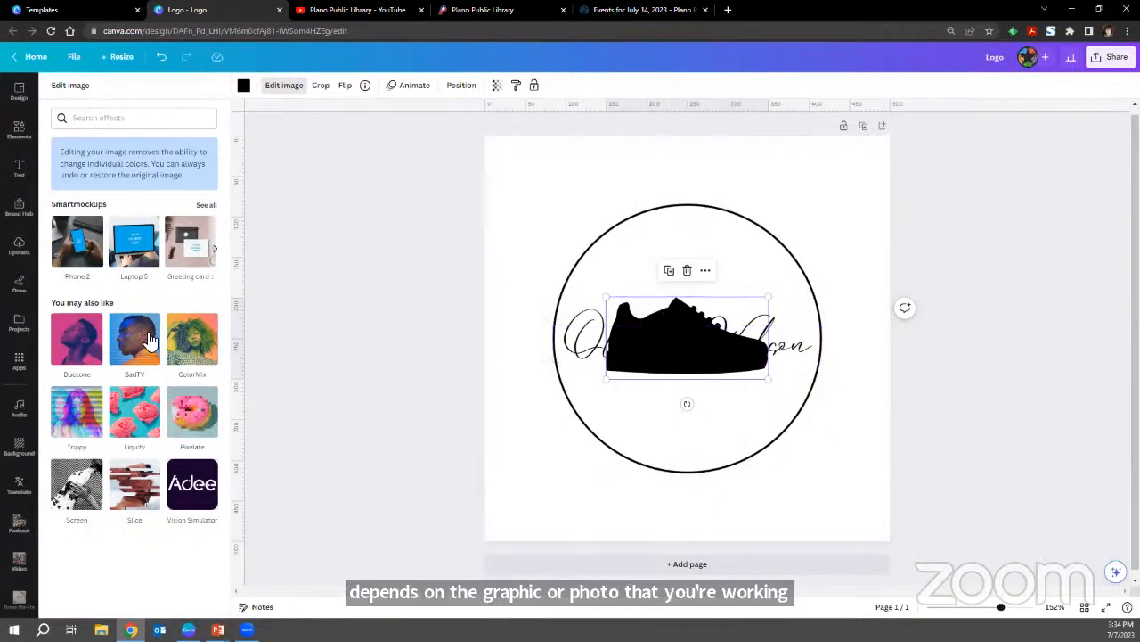
click(344, 89)
click(351, 119)
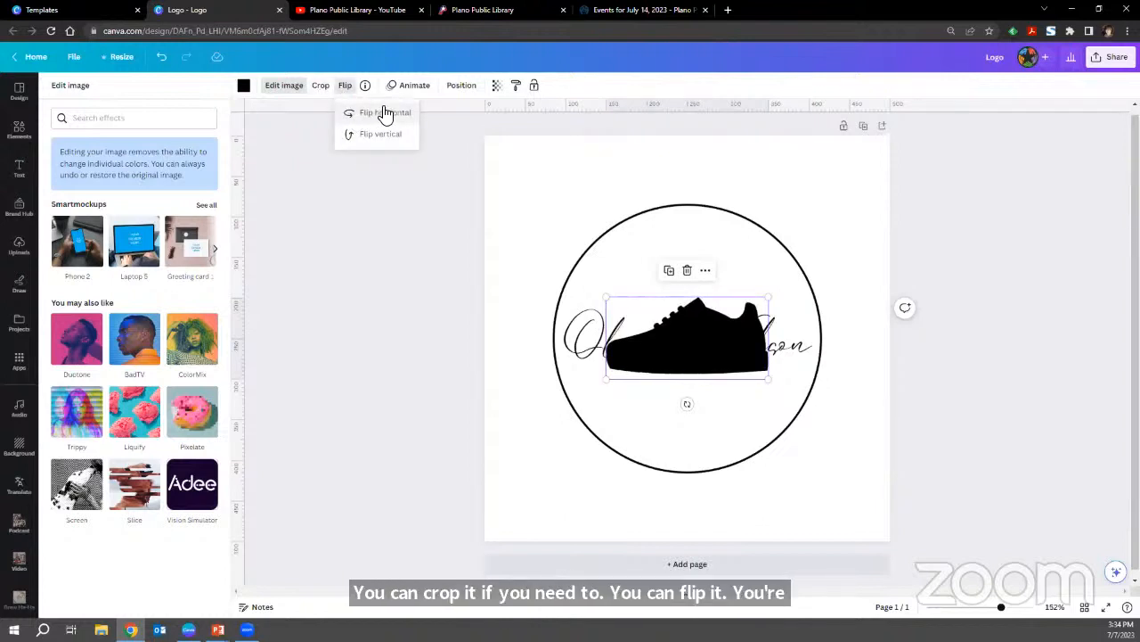
Try stacking the sneaker in front of the script name text in the layer order, and put it back behind the text.
click(462, 87)
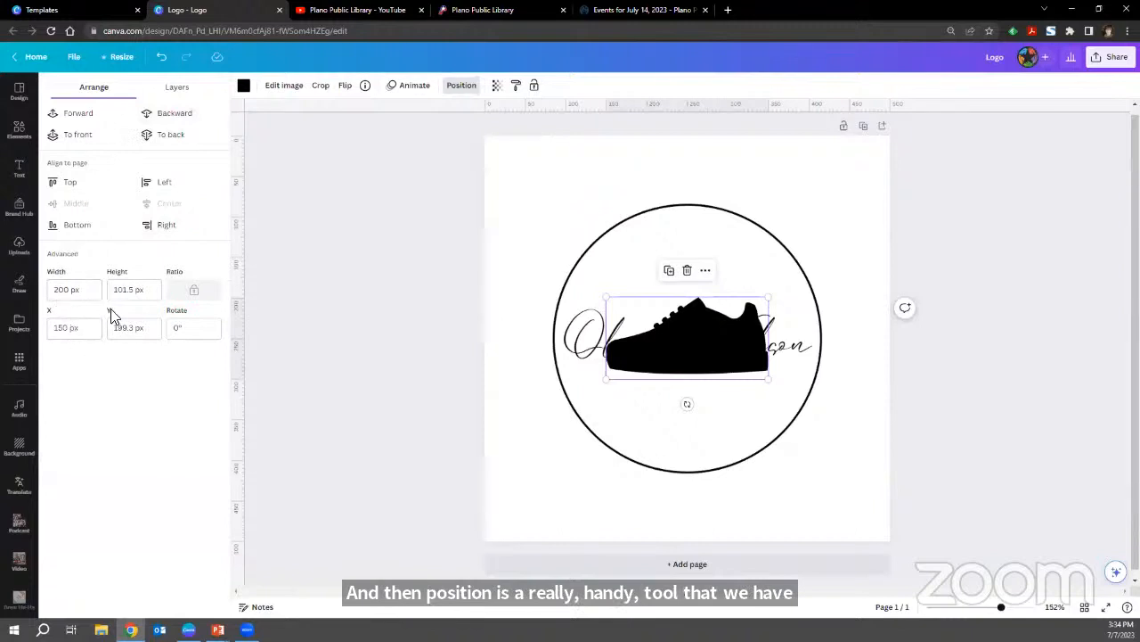
click(178, 89)
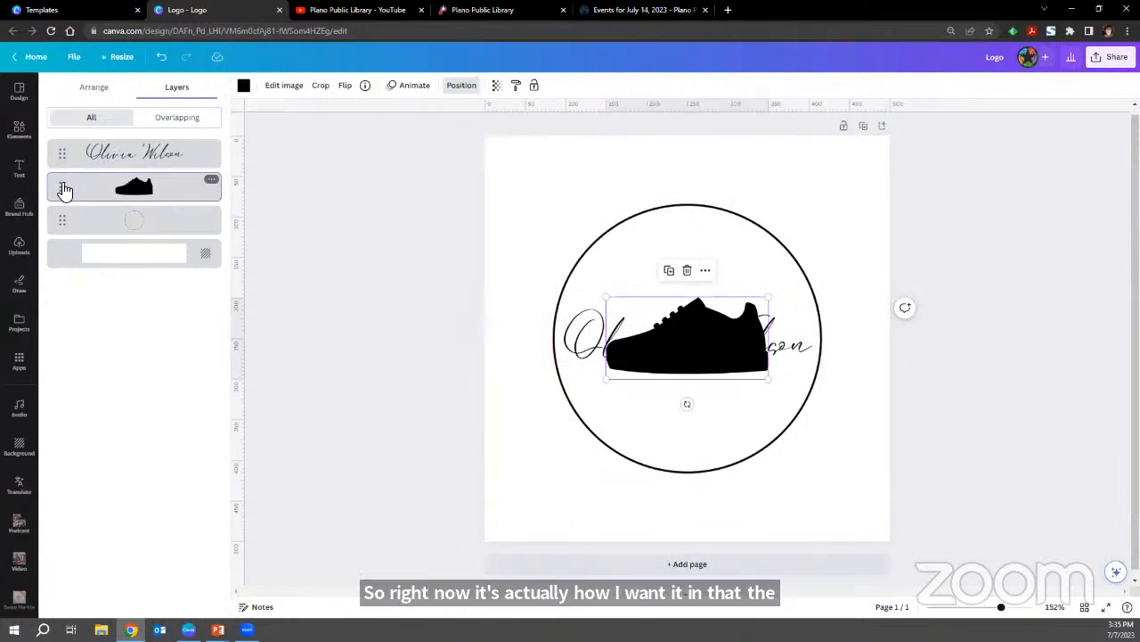
mouse_move(64, 191)
mouse_down()
mouse_move(59, 137)
mouse_move(63, 194)
mouse_up()
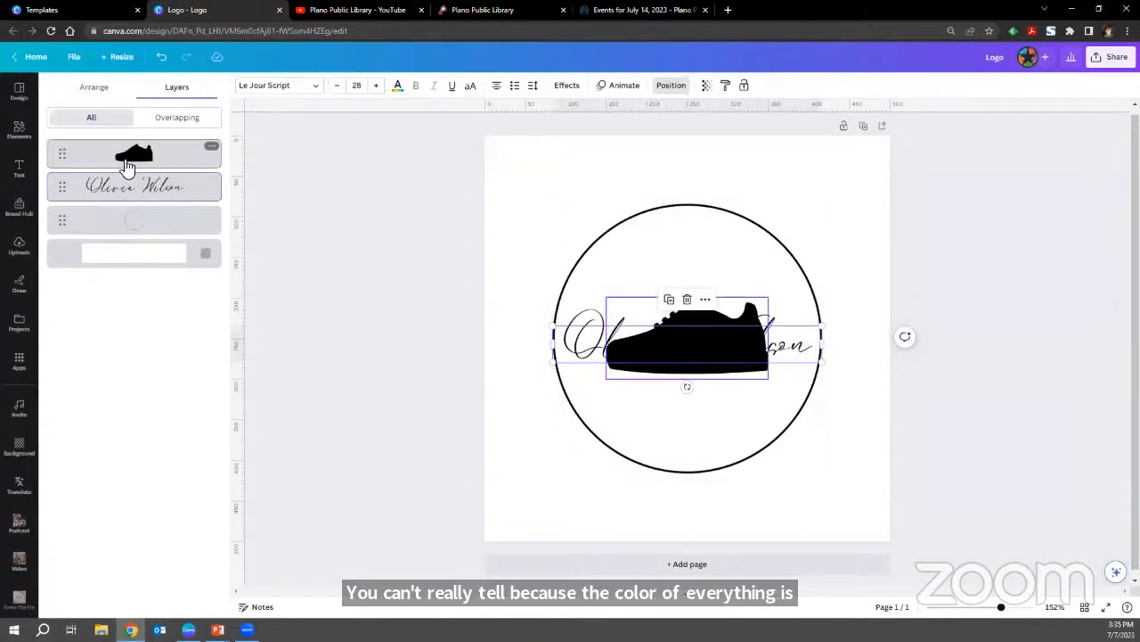
click(61, 169)
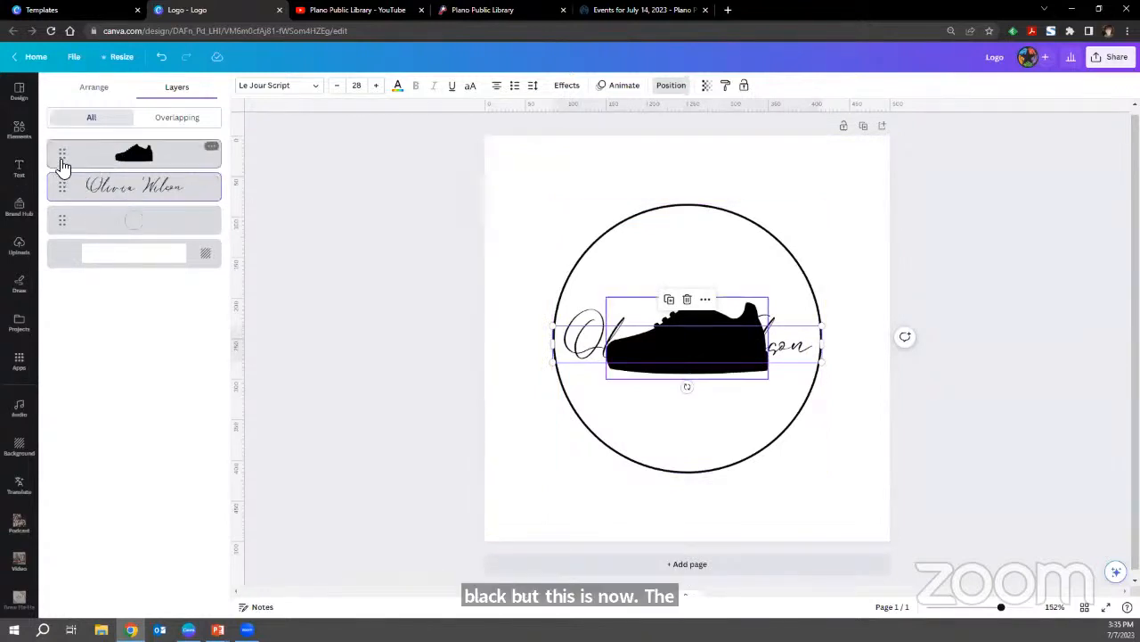
drag(61, 160, 61, 210)
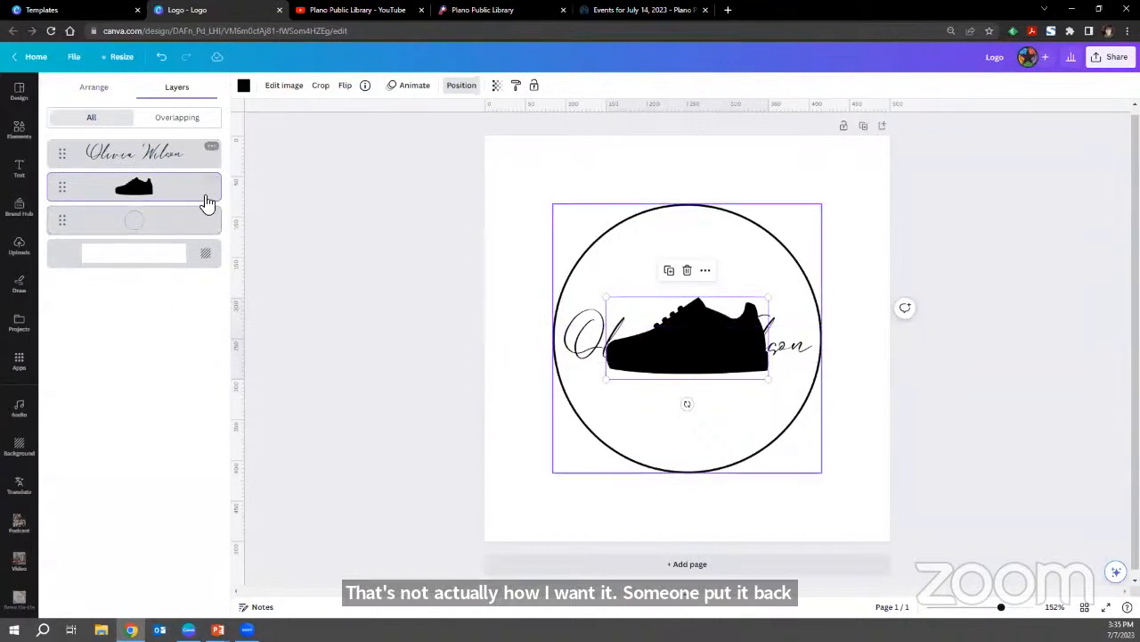
click(89, 87)
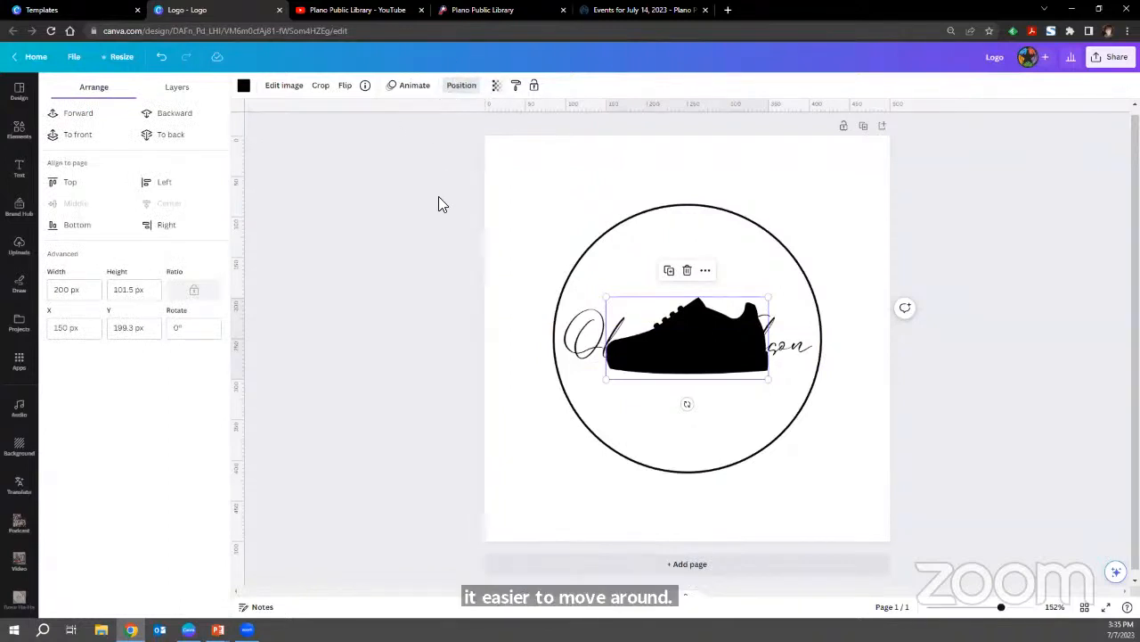
Replace the script name text across the sneaker with the business name "Sketch".
double_click(587, 341)
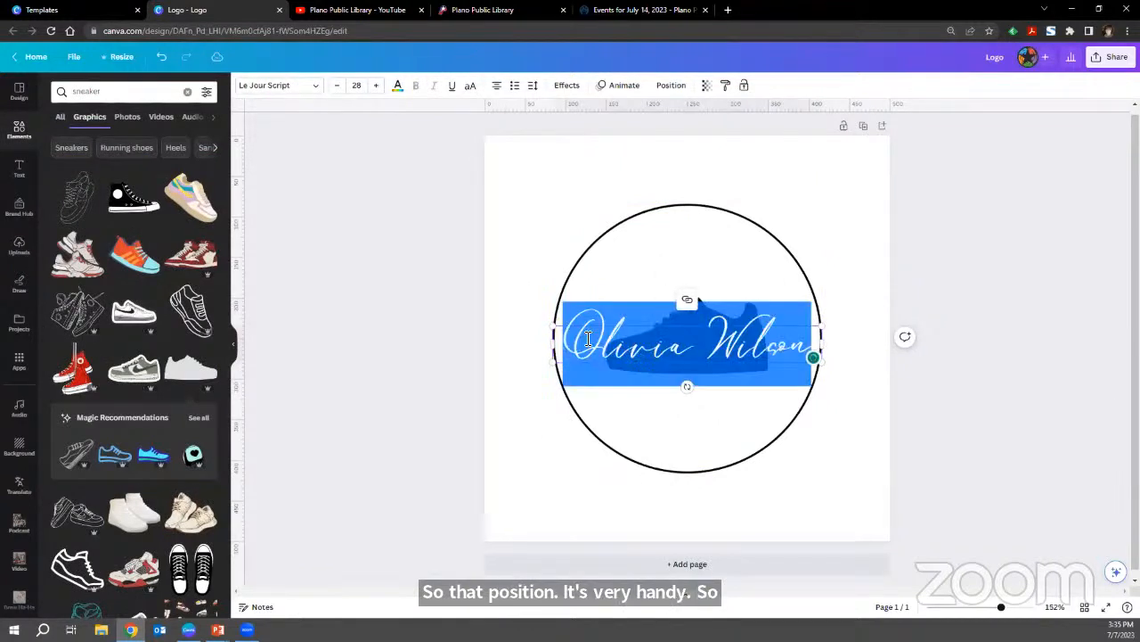
key(BackSpace)
text(Sne)
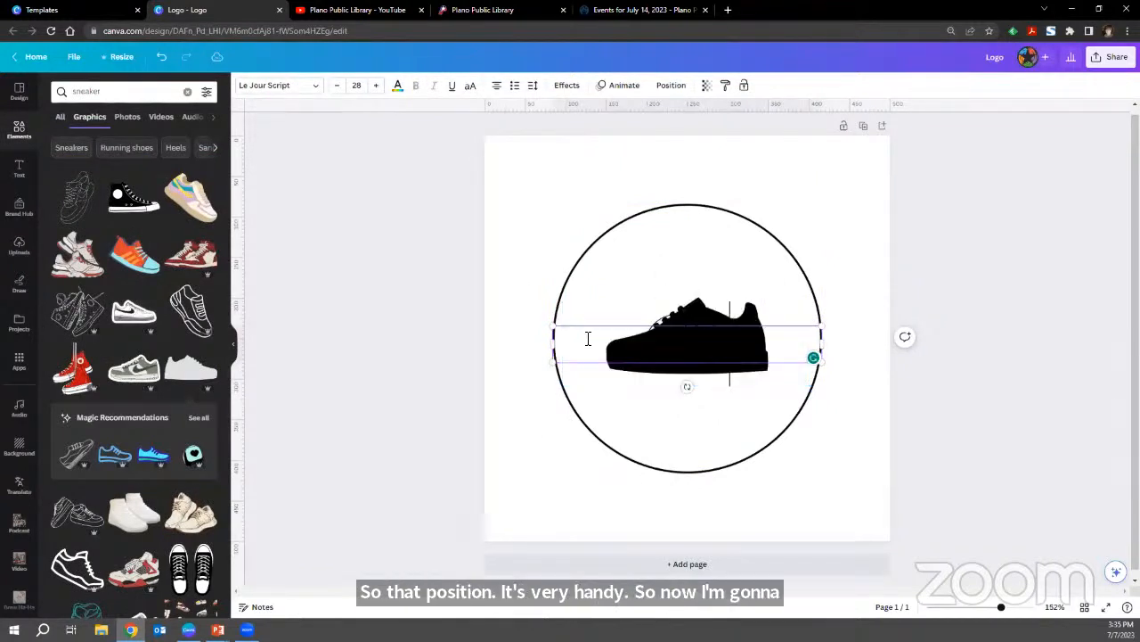
text(aker)
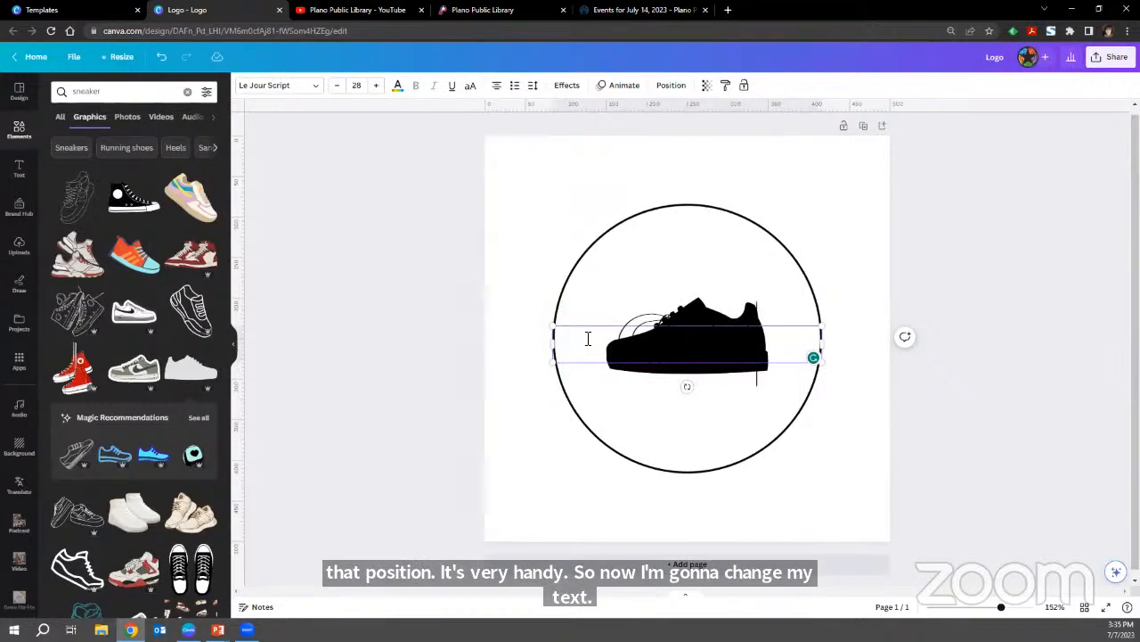
Open the font choices for the whole "Sketch" text and look through the brand kit, uploaded and popular fonts.
key(ctrl+a)
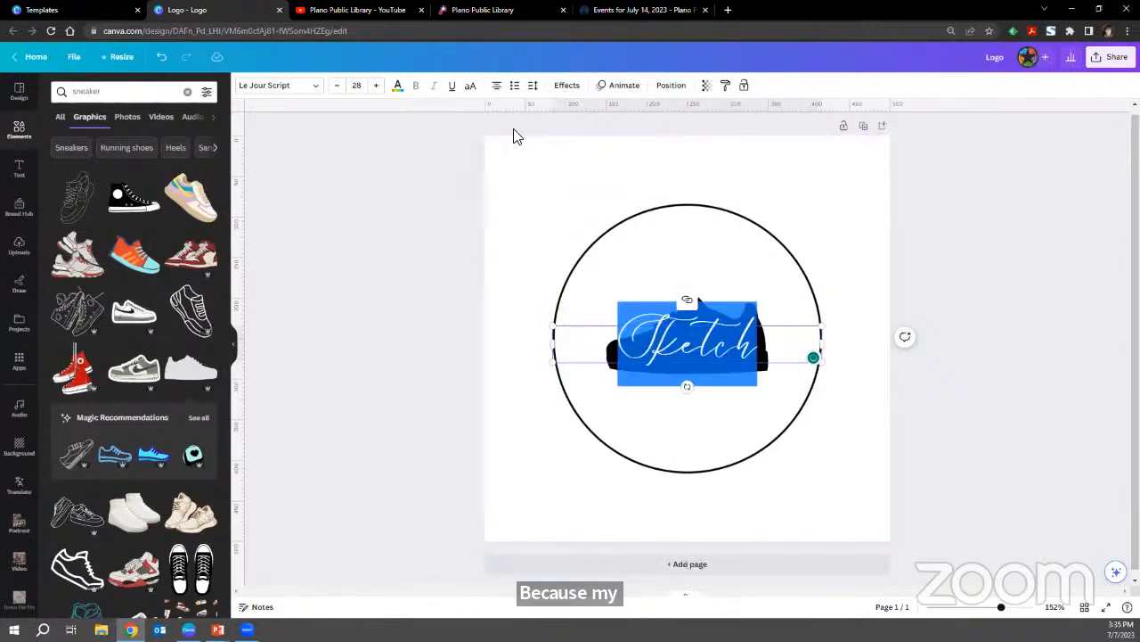
click(317, 89)
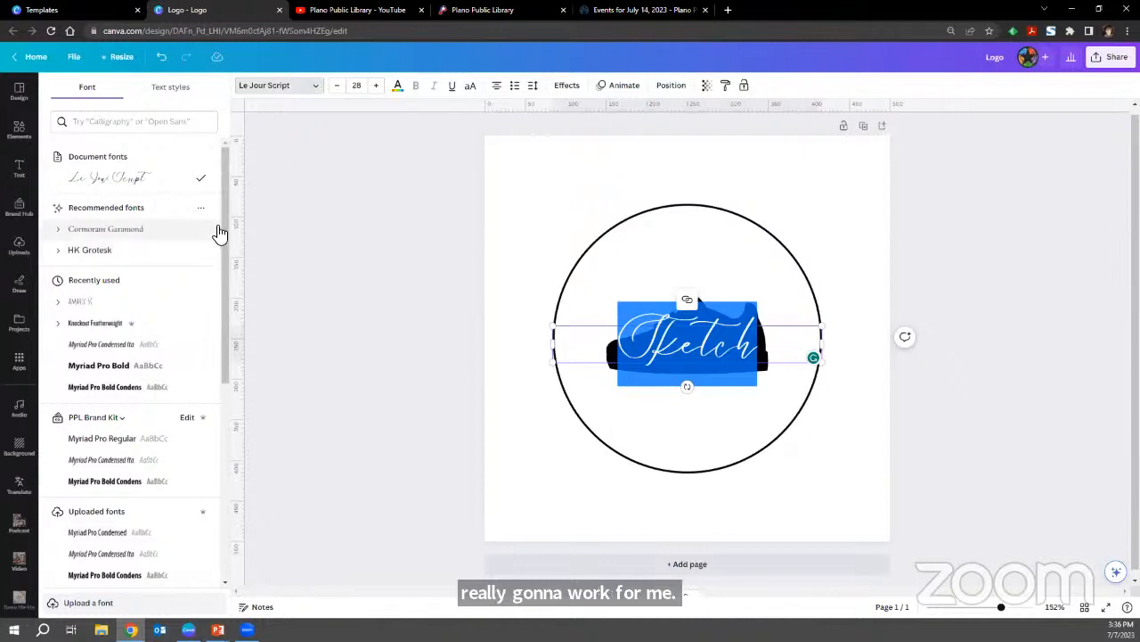
scroll(219, 234, down, 7)
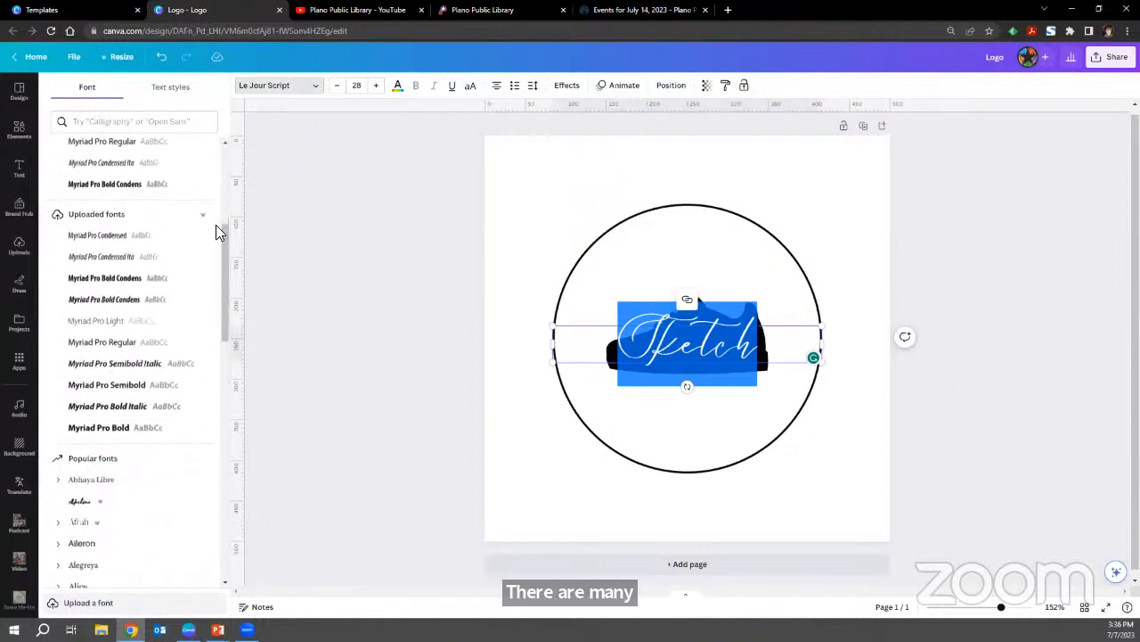
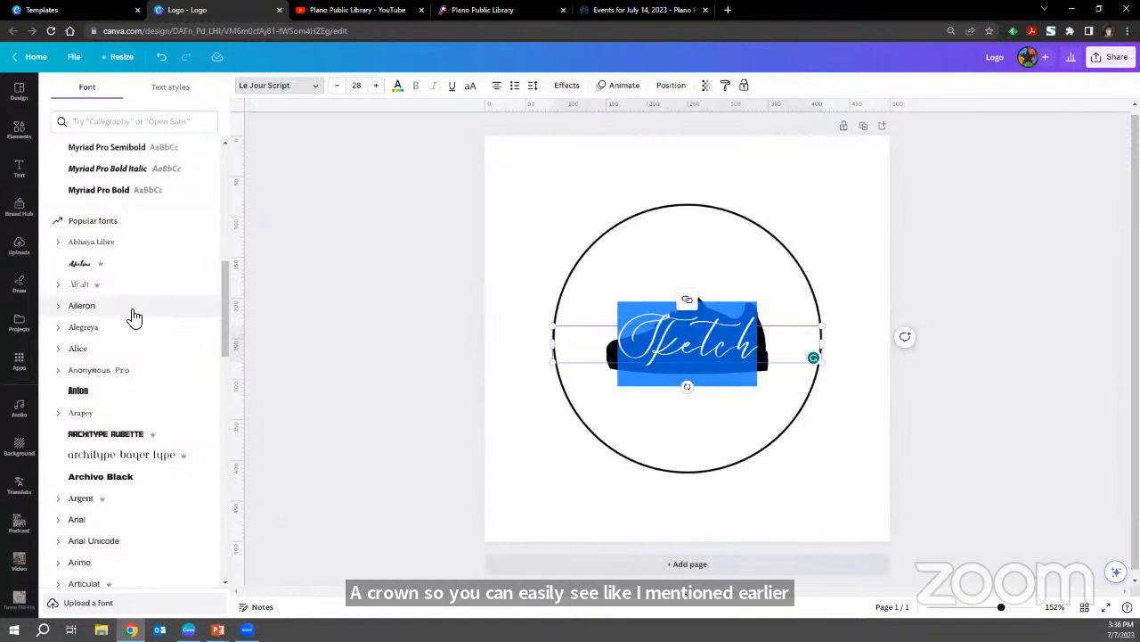
Apply the Bebas Neue font to the "Sketch" text across the sneaker and set its colour to white.
scroll(134, 318, down, 5)
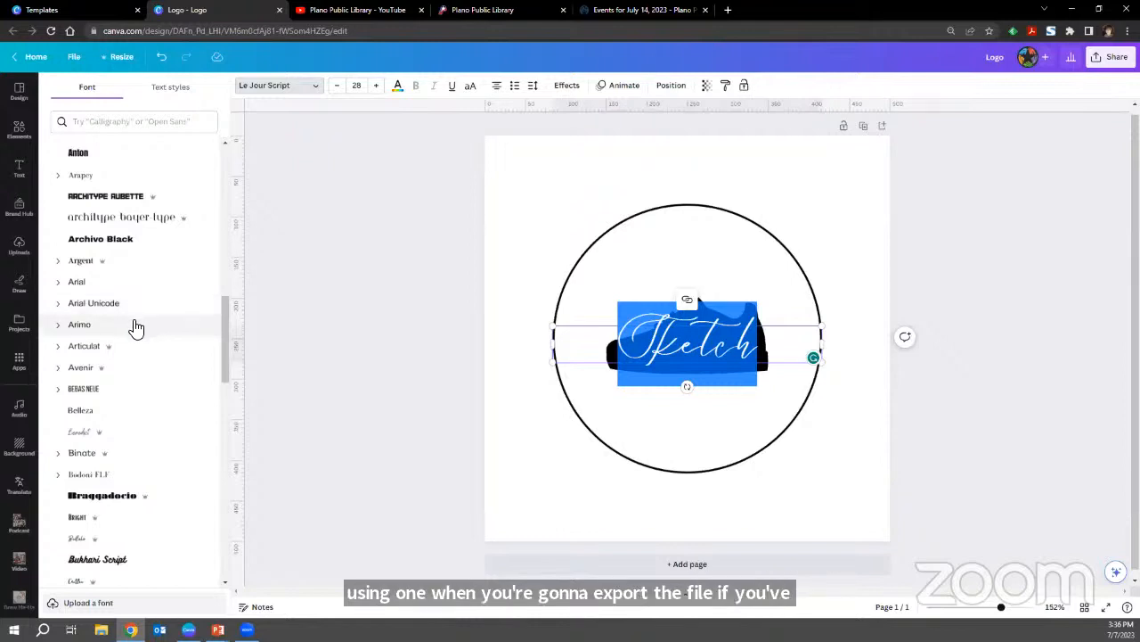
click(124, 400)
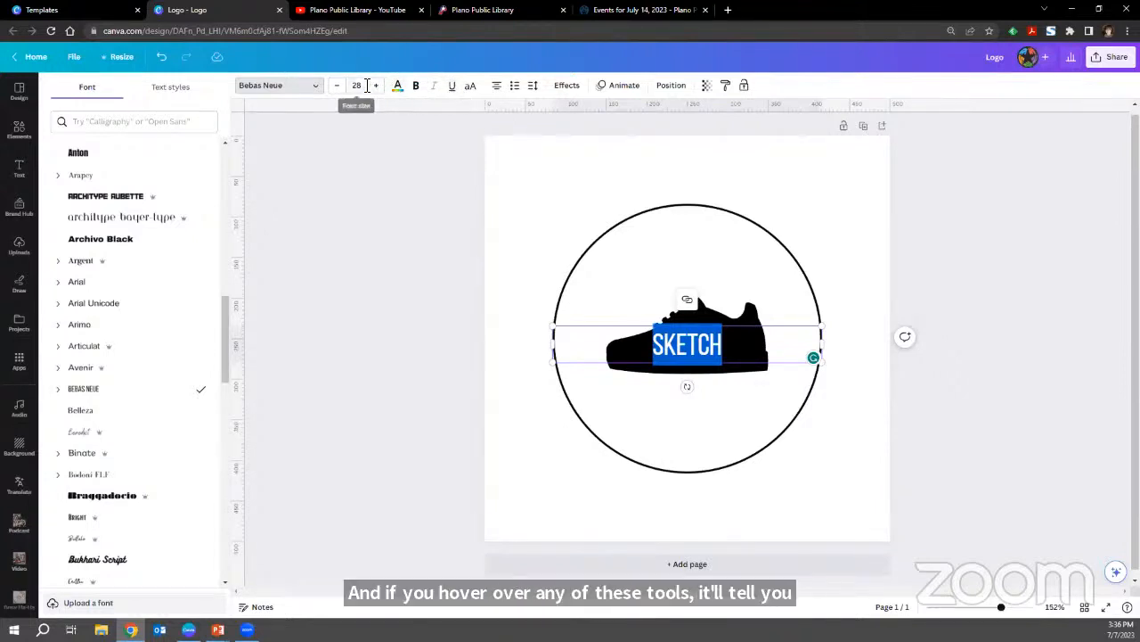
click(398, 87)
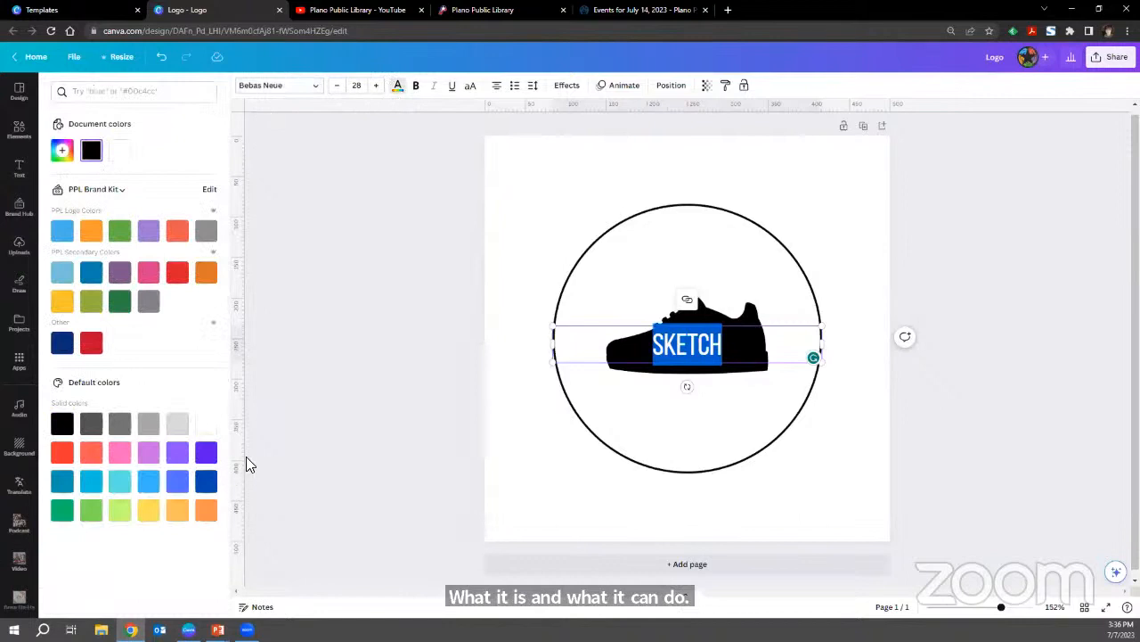
click(204, 426)
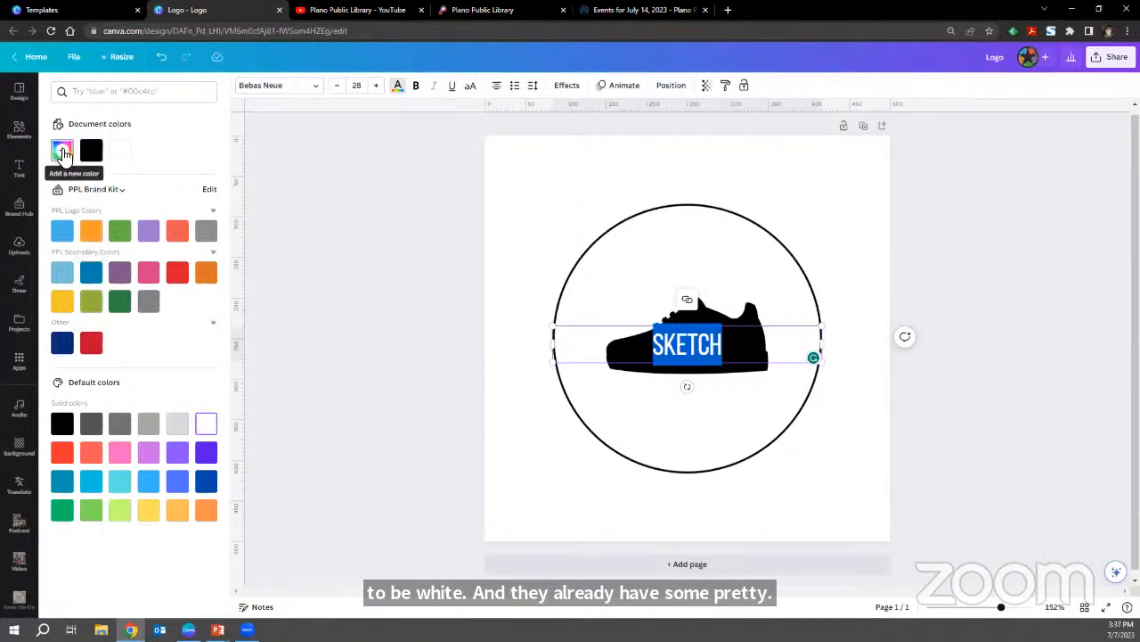
Try a custom light pink and a custom light green on the name text, and set it back to white.
click(63, 154)
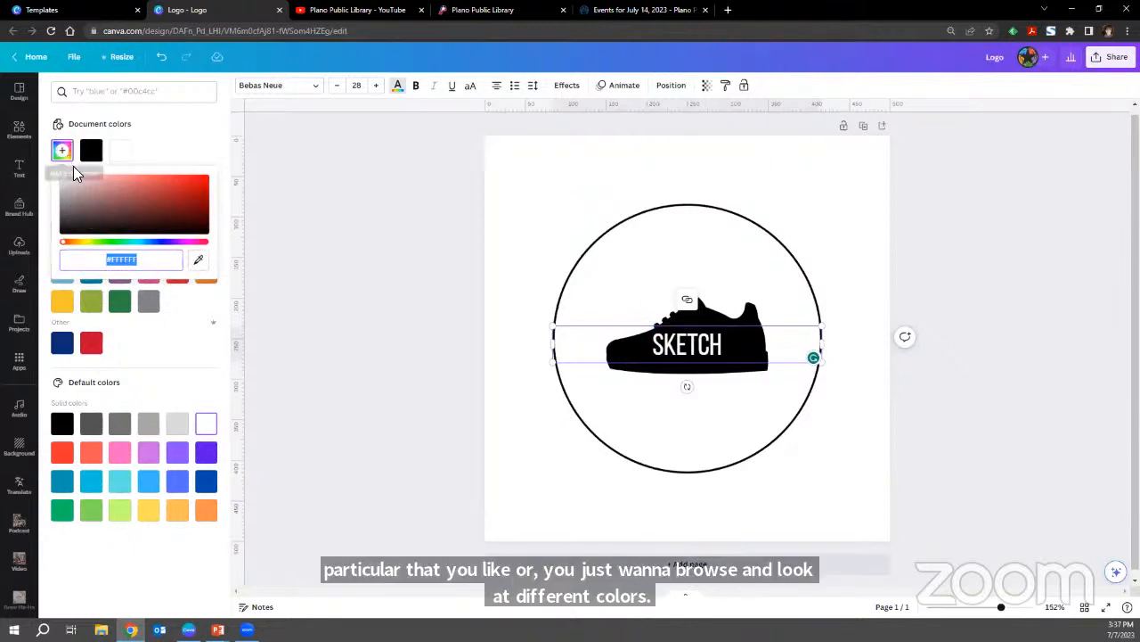
mouse_move(95, 201)
mouse_down()
mouse_move(113, 191)
mouse_move(183, 199)
mouse_move(158, 219)
mouse_move(134, 199)
mouse_move(139, 185)
mouse_move(114, 180)
mouse_up()
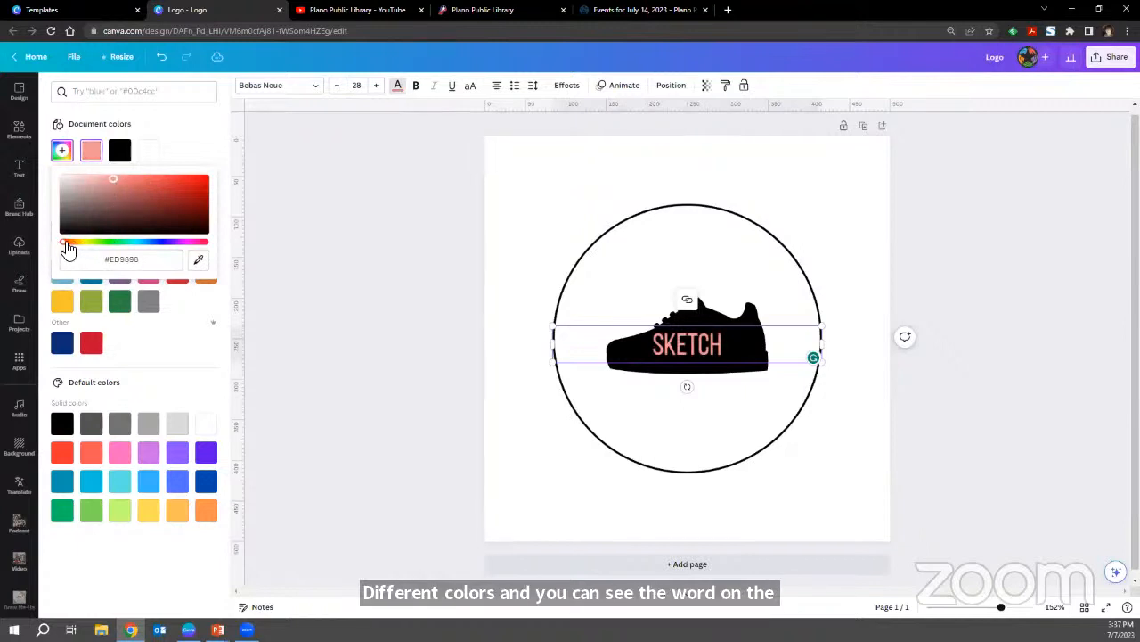
mouse_move(69, 248)
mouse_down()
mouse_move(186, 254)
mouse_move(117, 254)
mouse_up()
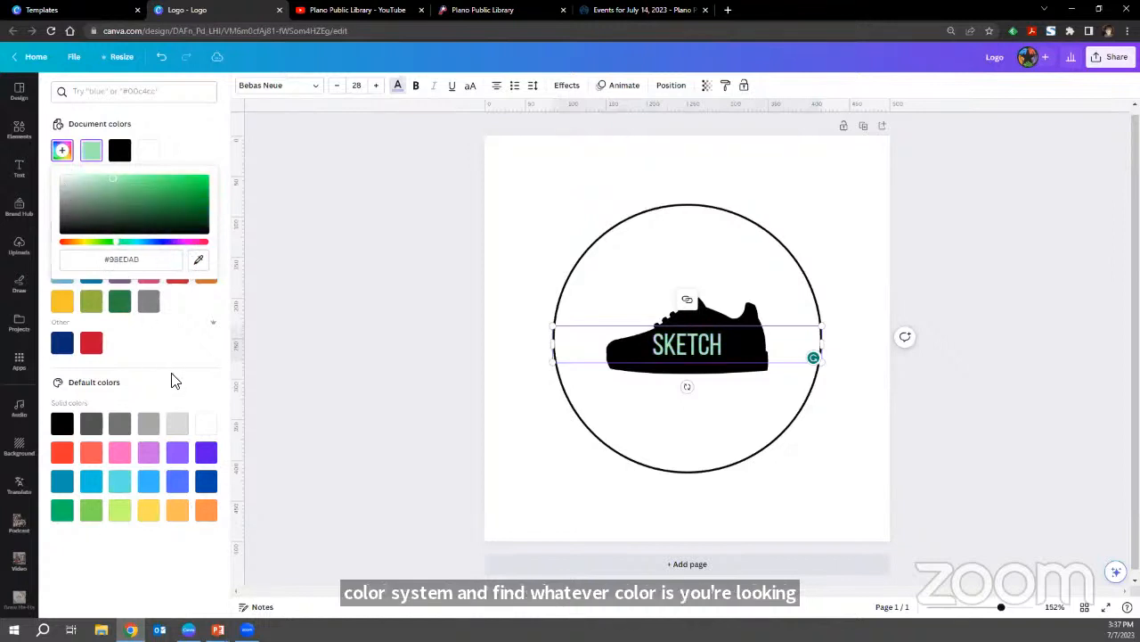
click(205, 425)
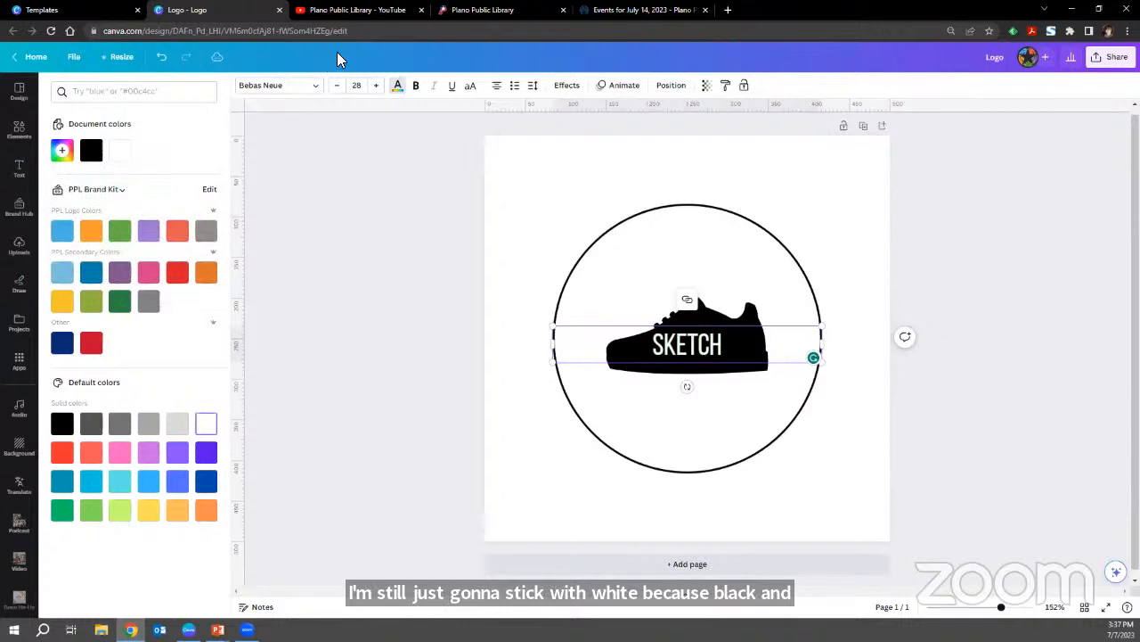
Browse further through the popular fonts and try the Emitha script font on the name text.
click(311, 90)
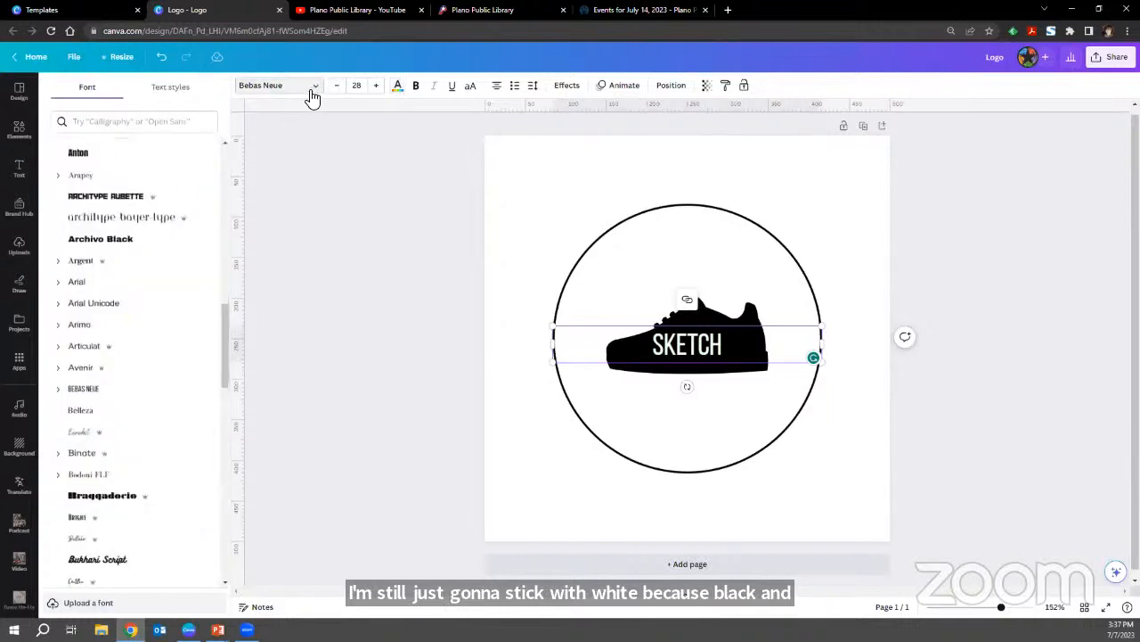
scroll(131, 354, down, 3)
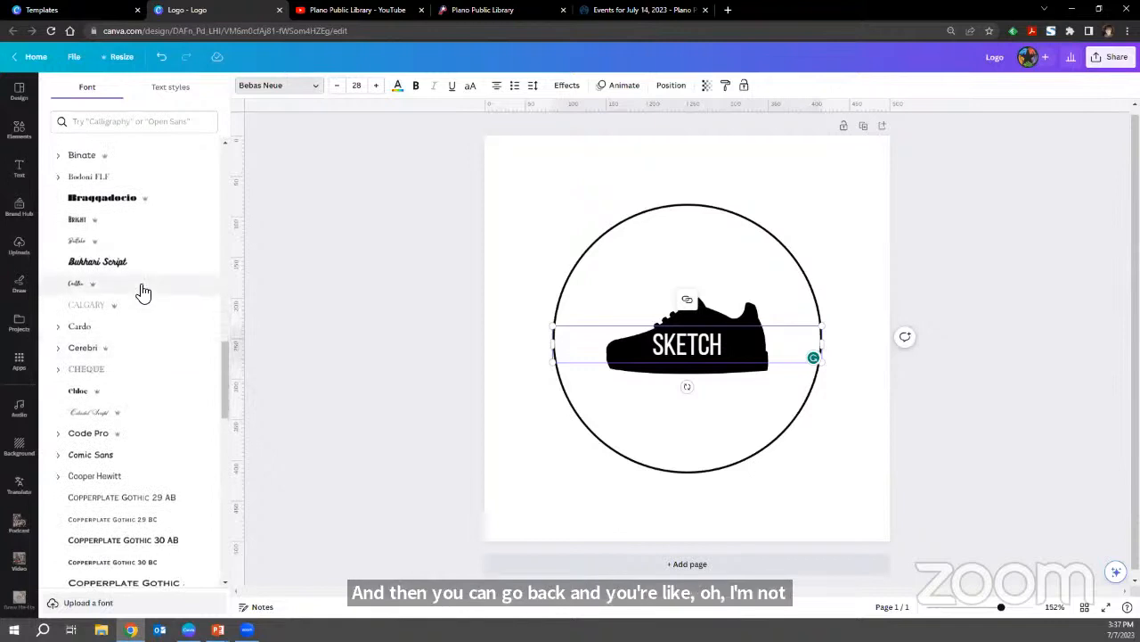
scroll(141, 291, down, 2)
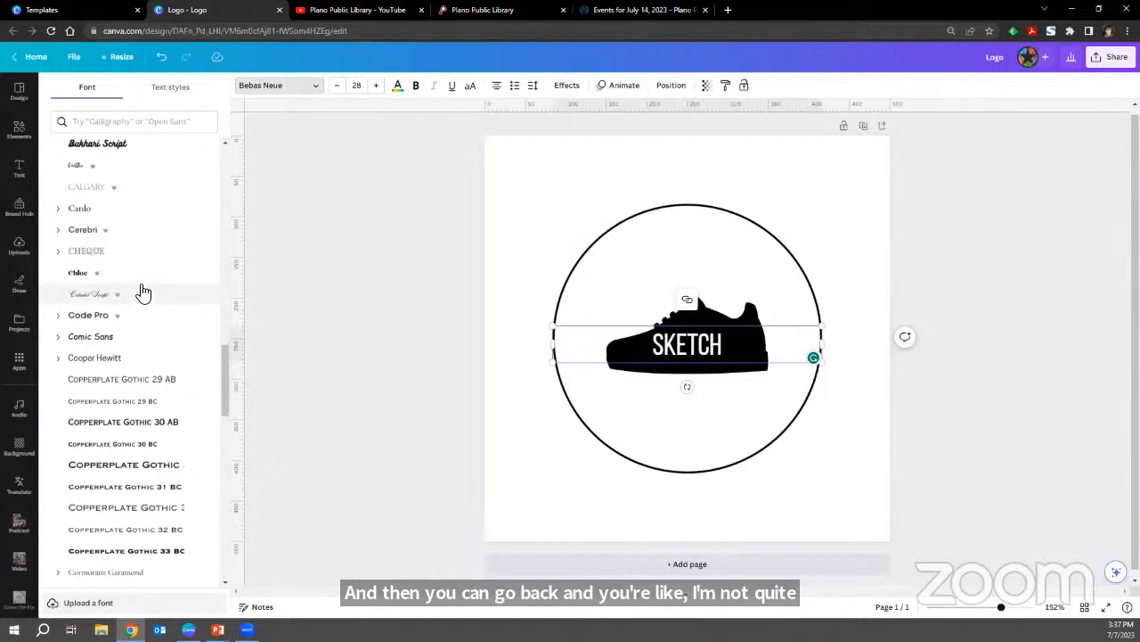
scroll(145, 292, down, 4)
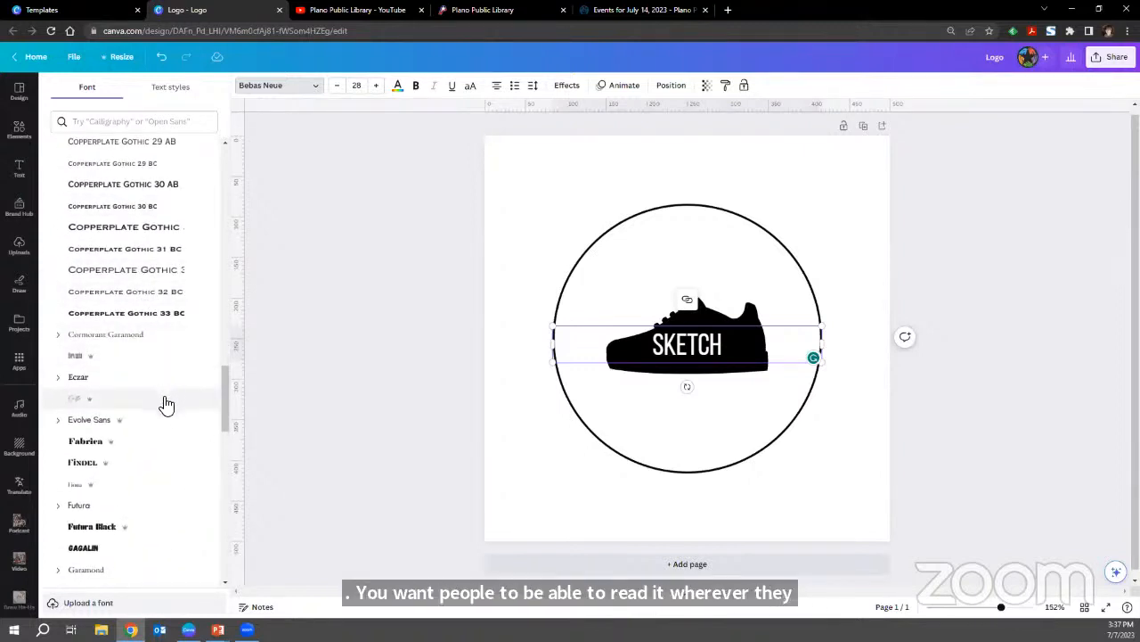
click(166, 404)
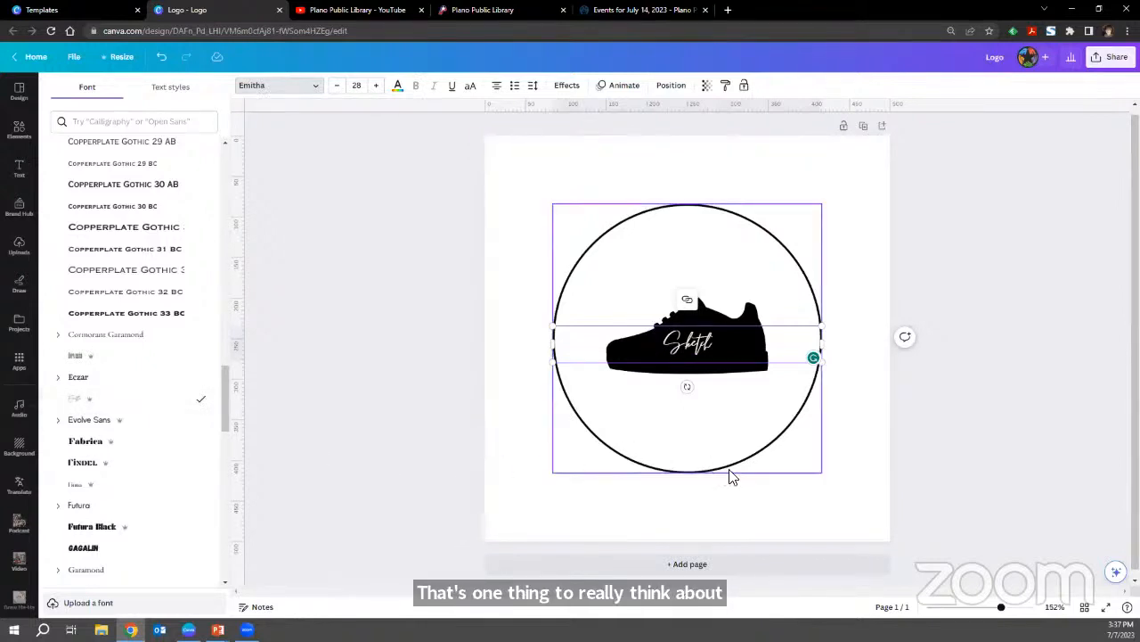
Try the Gagalin font and the Jonathan script font on the "Sketch" text.
click(1016, 607)
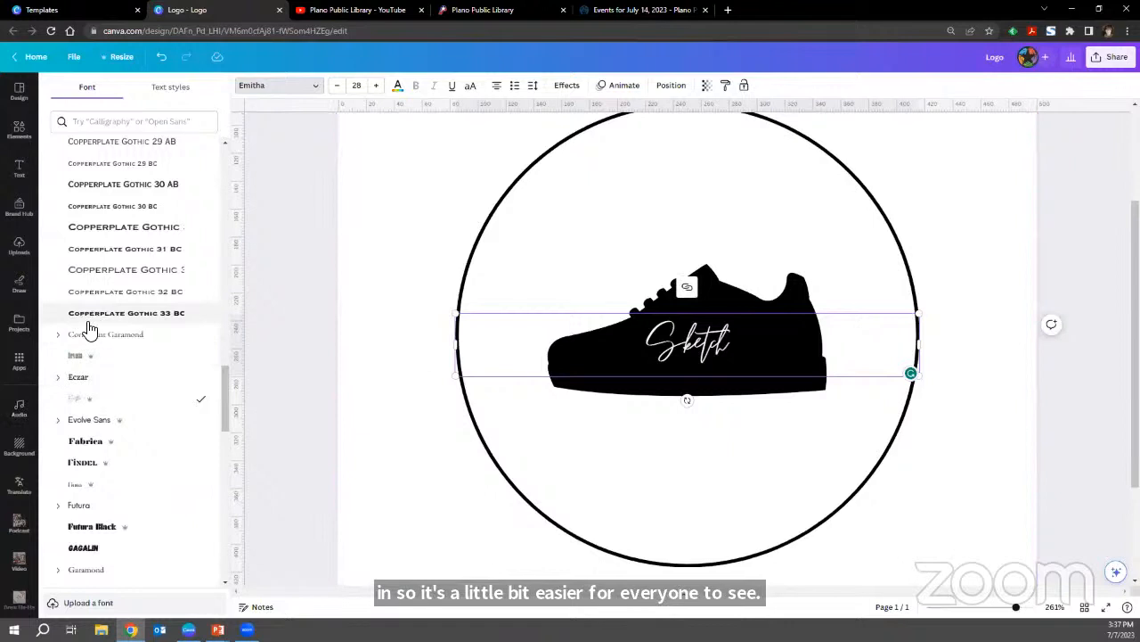
scroll(89, 330, down, 2)
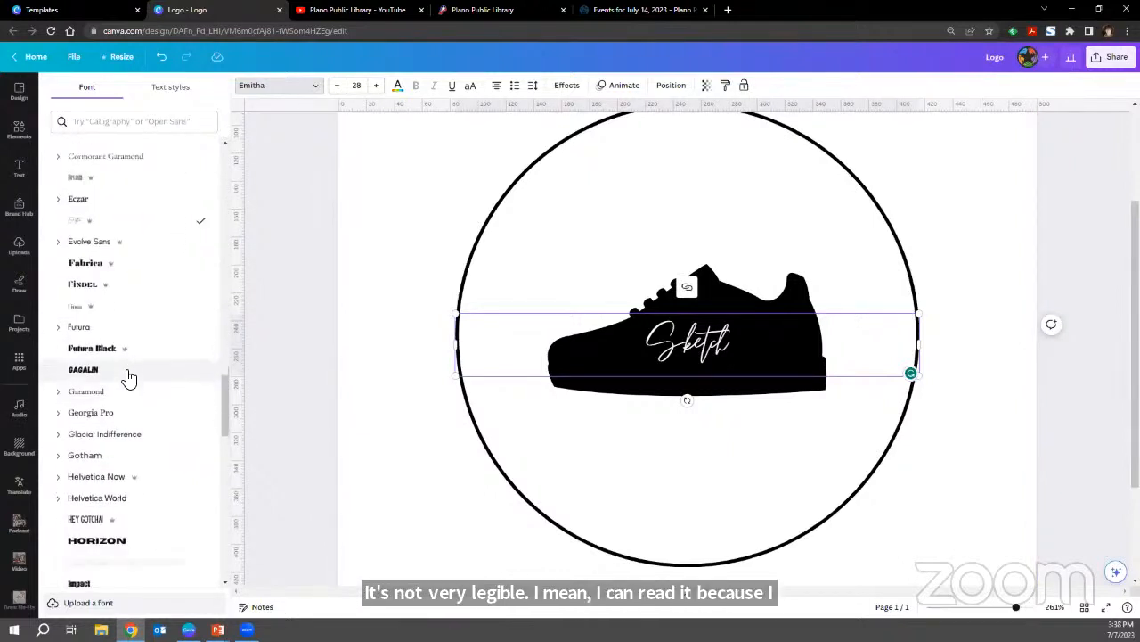
click(129, 378)
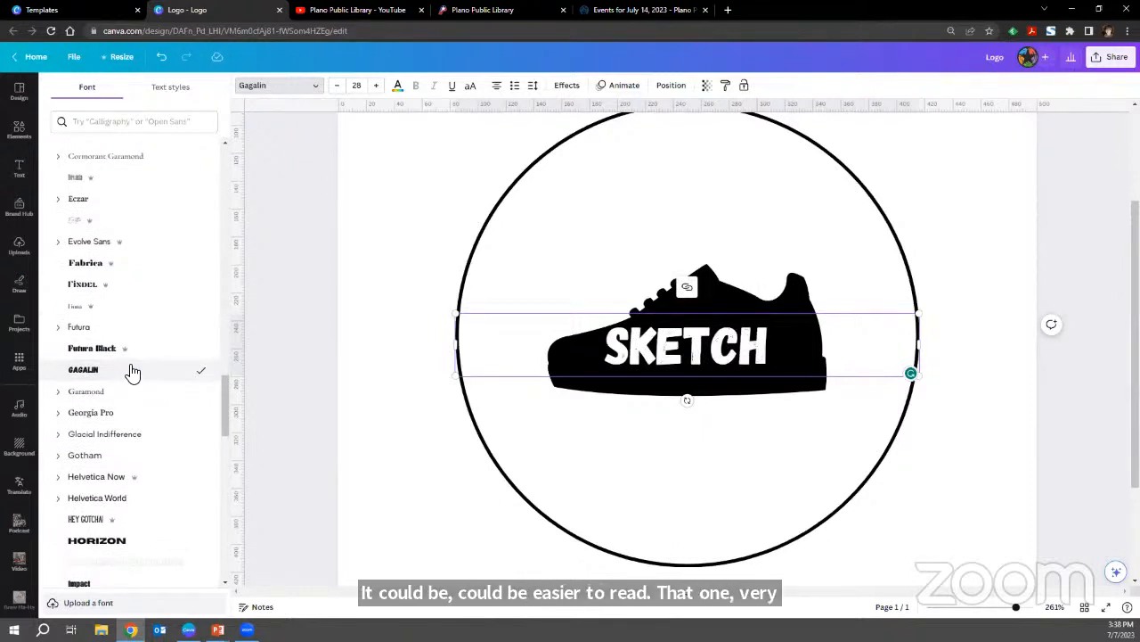
scroll(132, 371, down, 3)
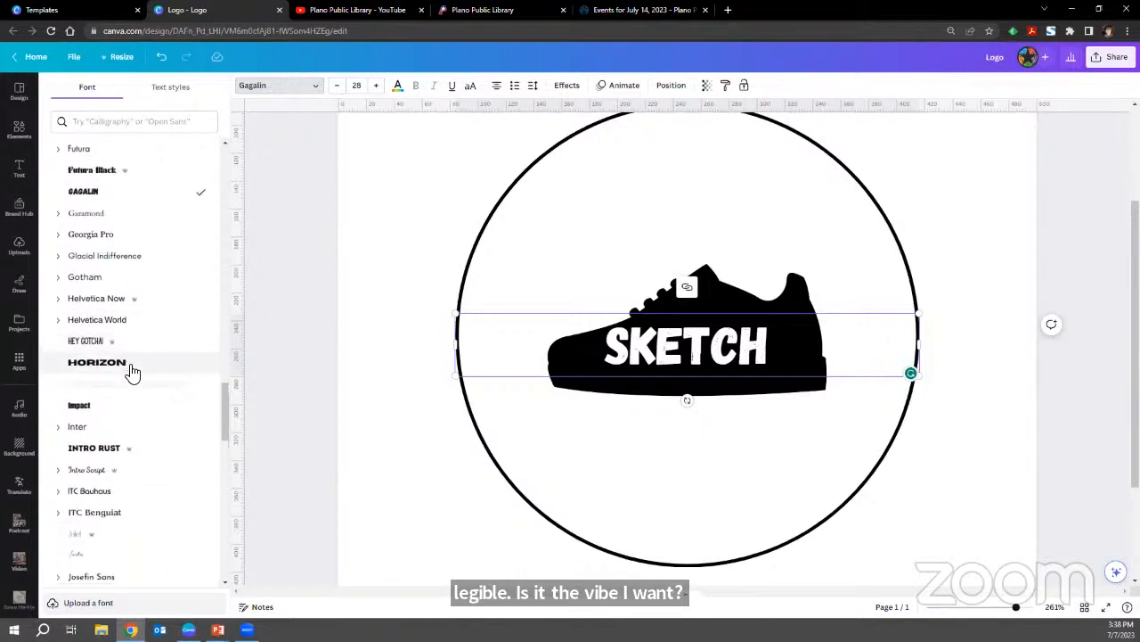
scroll(132, 370, down, 1)
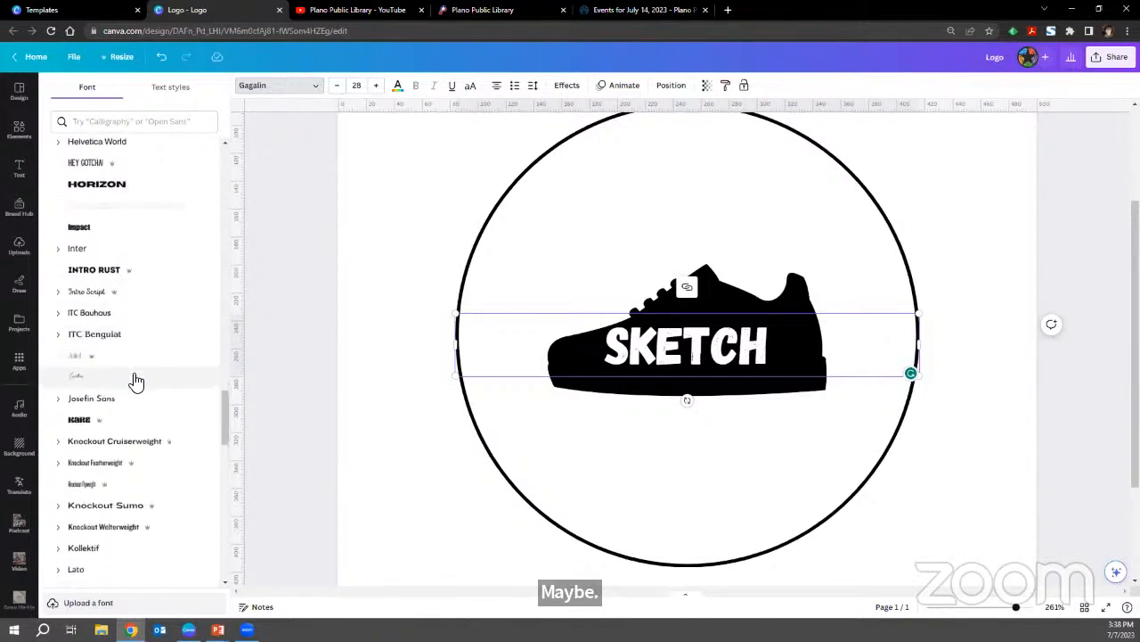
click(135, 383)
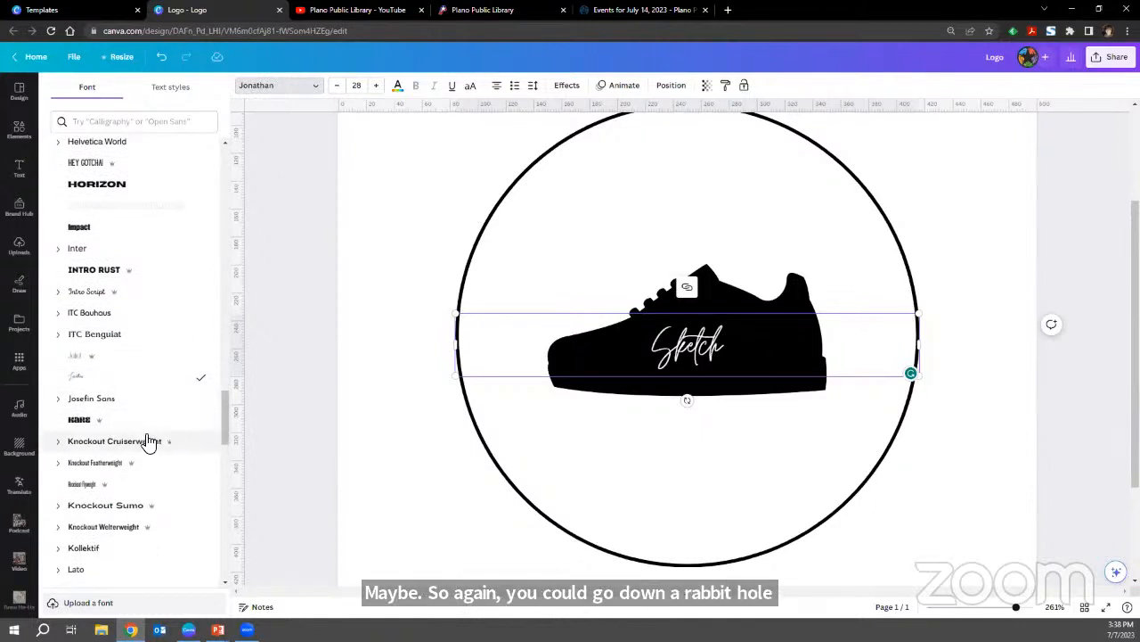
Try the Madelyn script font on the name text across the sneaker.
scroll(145, 440, down, 3)
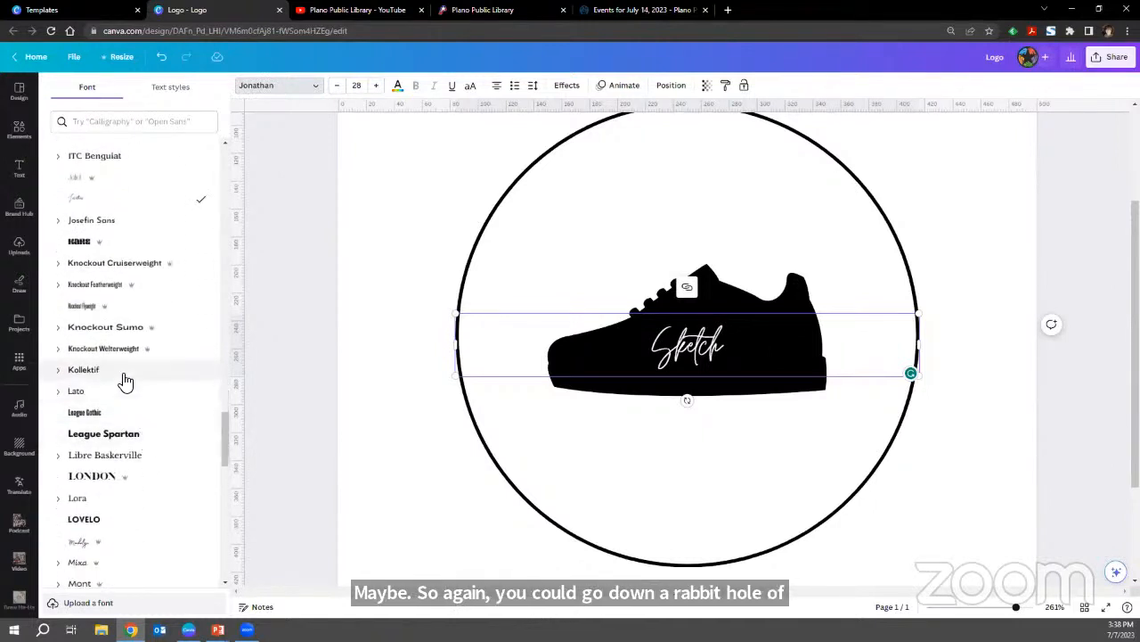
scroll(131, 409, down, 2)
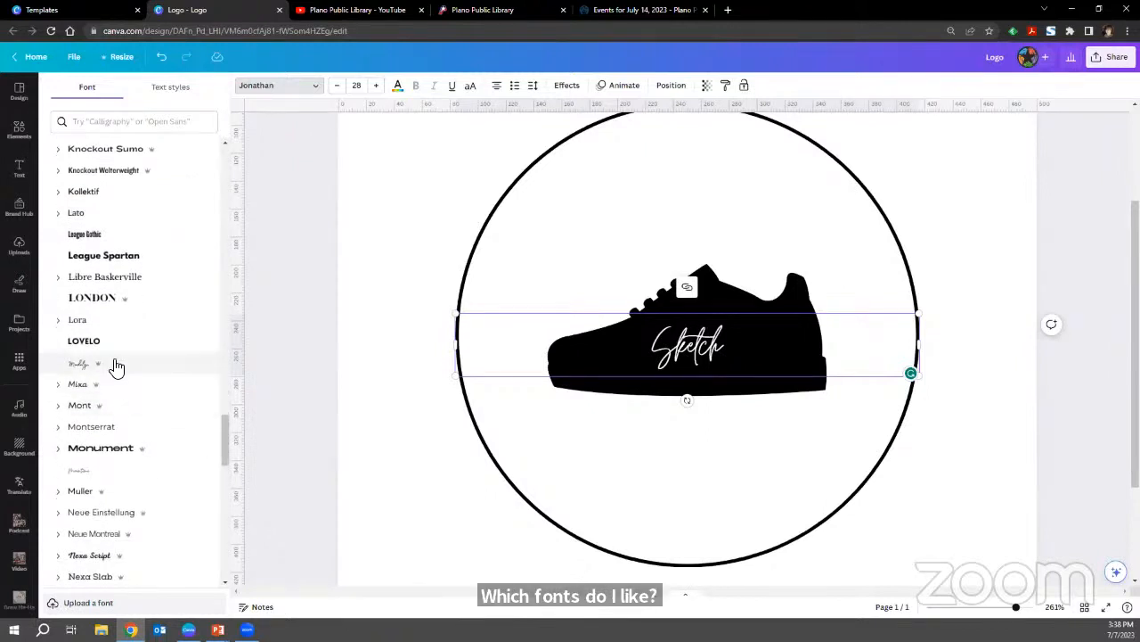
click(116, 366)
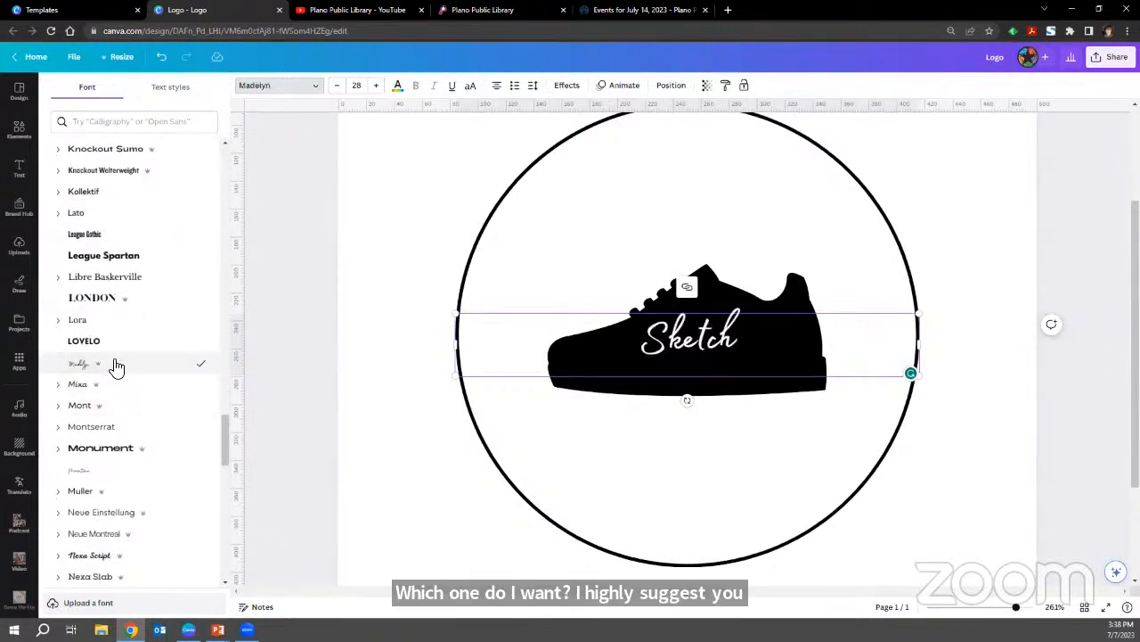
Apply the Stoic script font to the "Sketch" text and look on through the remaining popular fonts.
scroll(116, 365, down, 2)
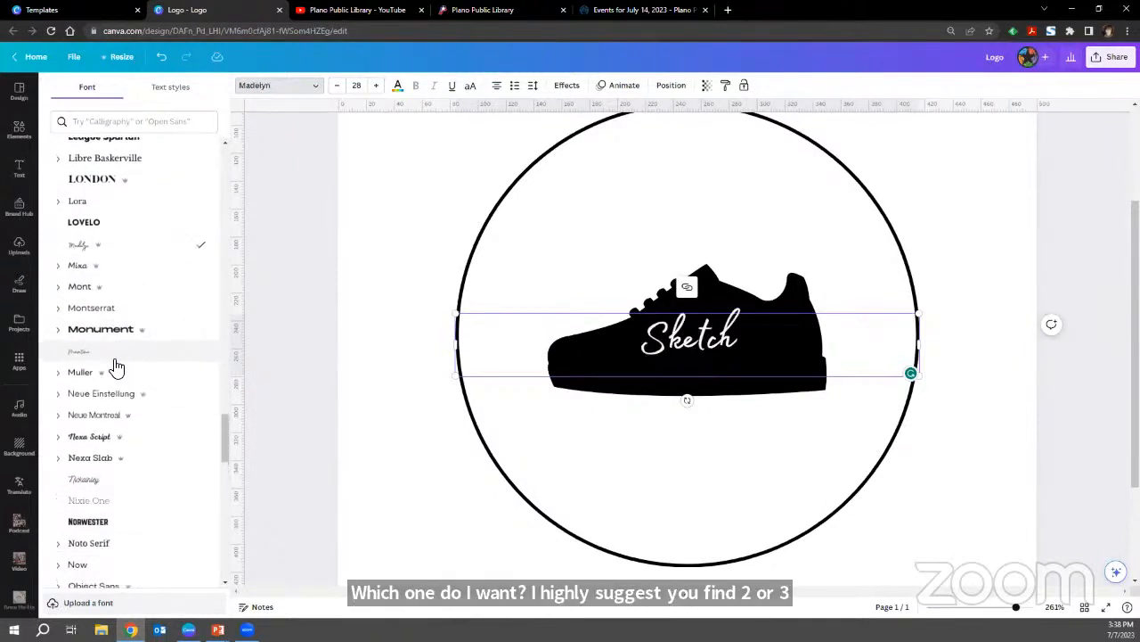
scroll(116, 365, down, 2)
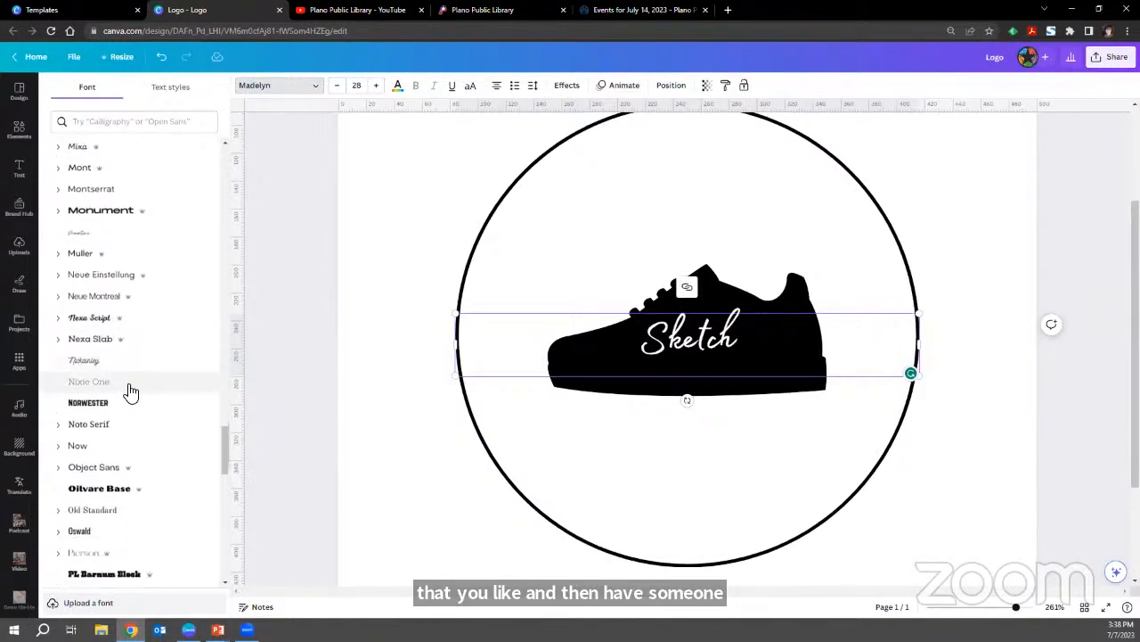
scroll(131, 390, down, 3)
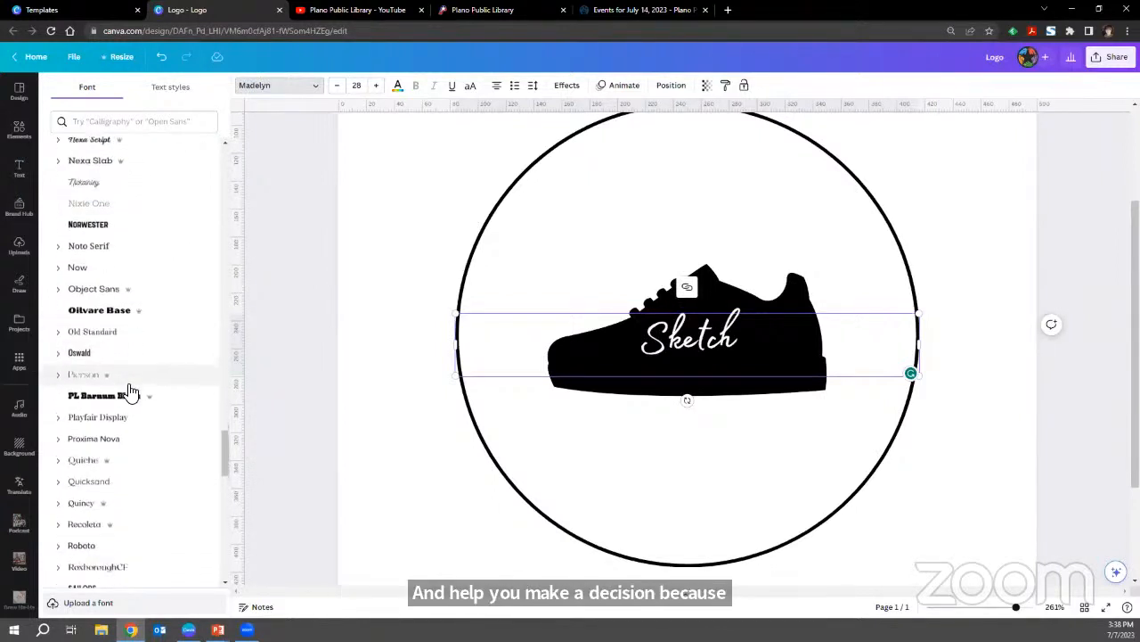
scroll(131, 390, down, 4)
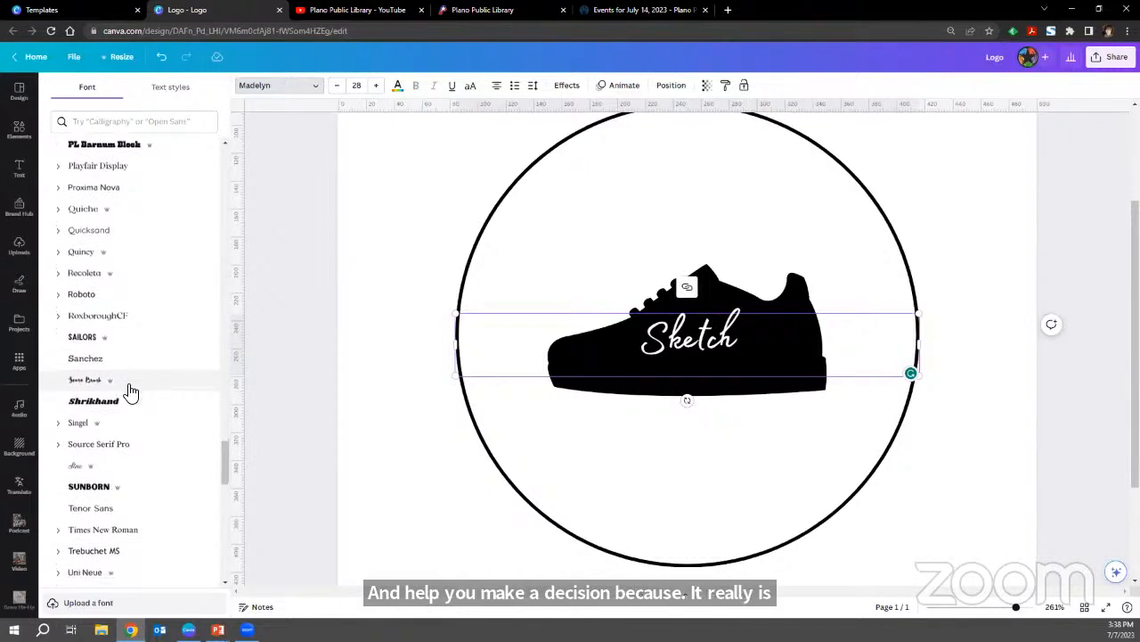
scroll(129, 384, down, 2)
click(122, 365)
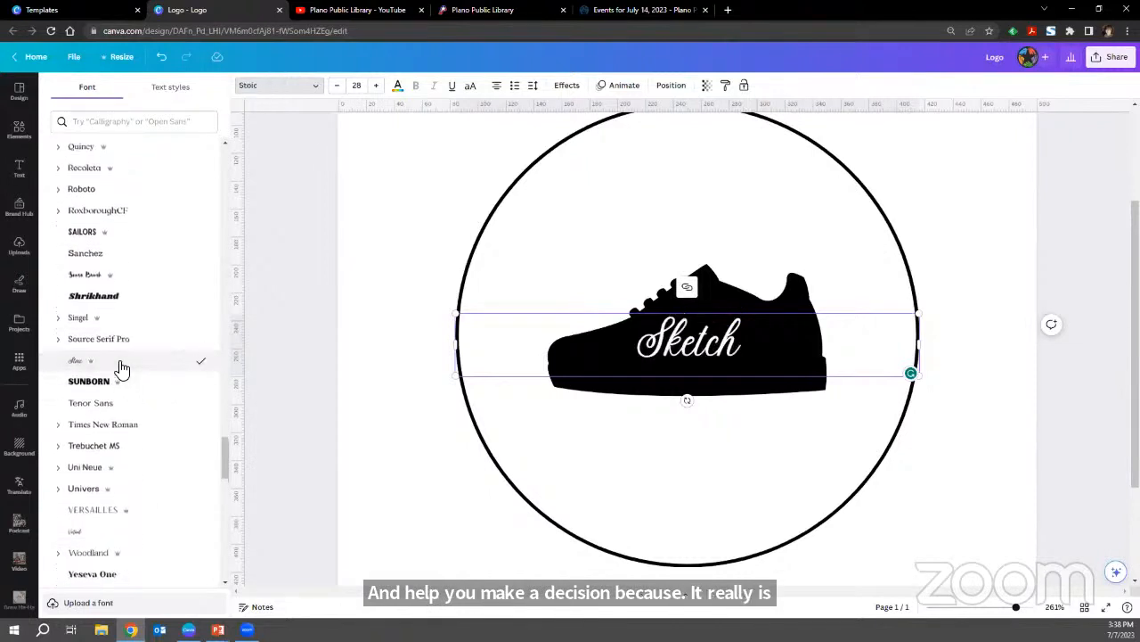
scroll(120, 368, down, 2)
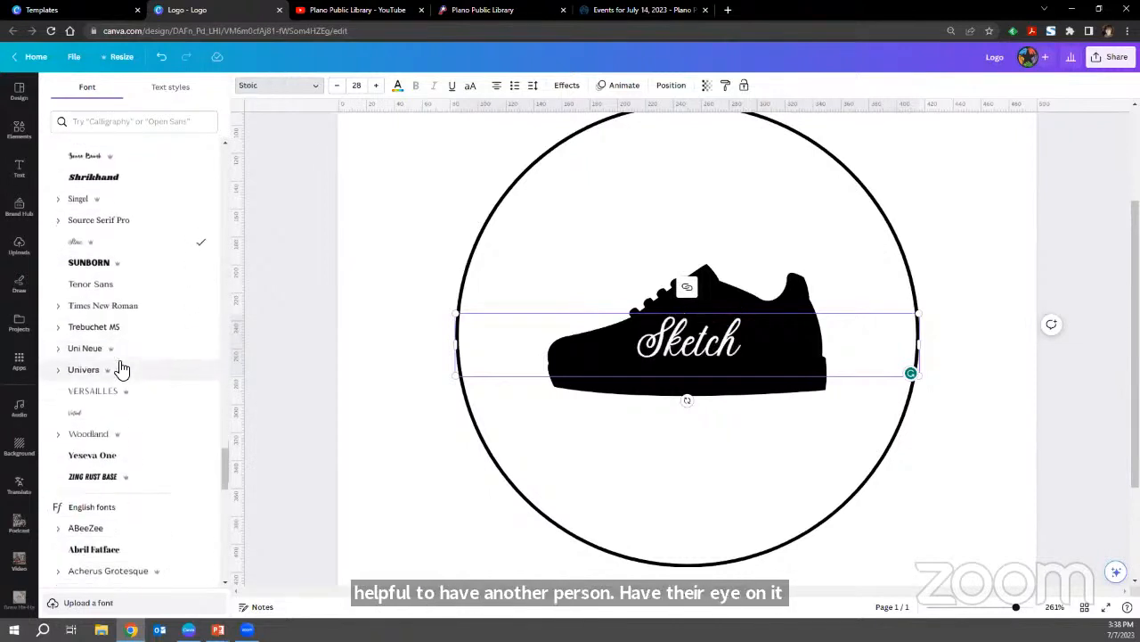
scroll(139, 409, down, 2)
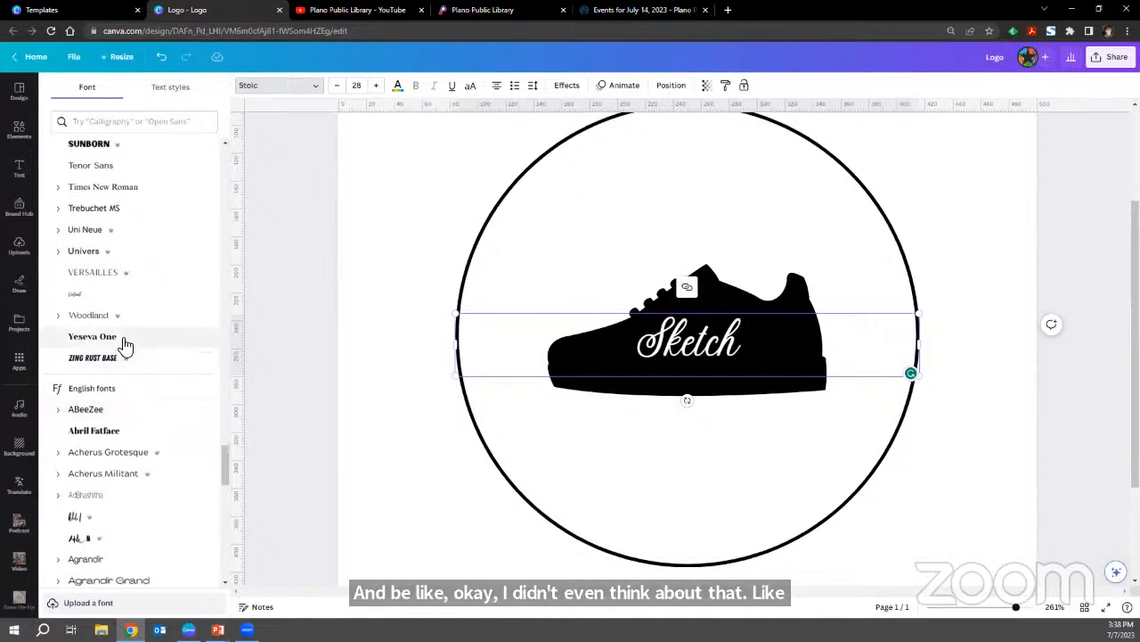
Replace the word "Sketch" on the sneaker with the business name "Sneak".
double_click(687, 326)
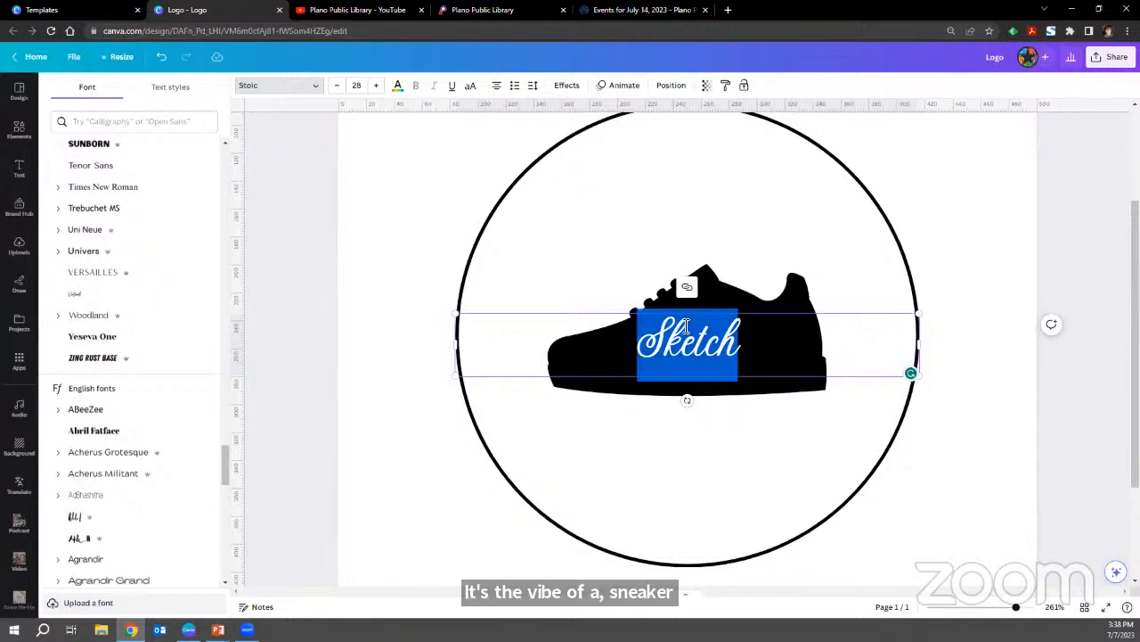
text(Sneak)
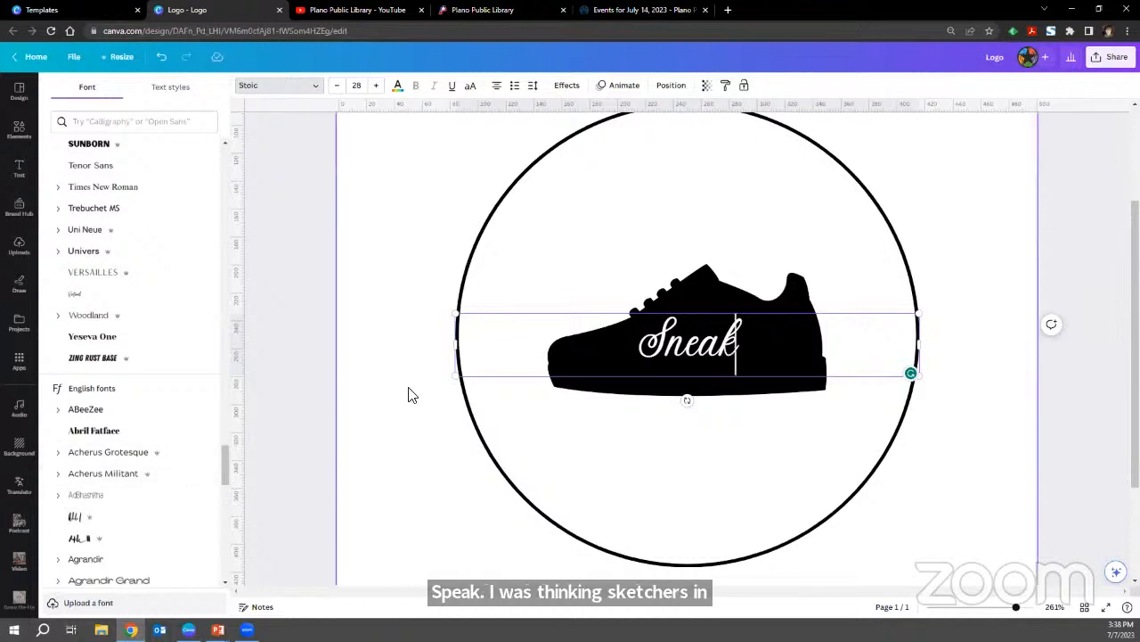
click(437, 388)
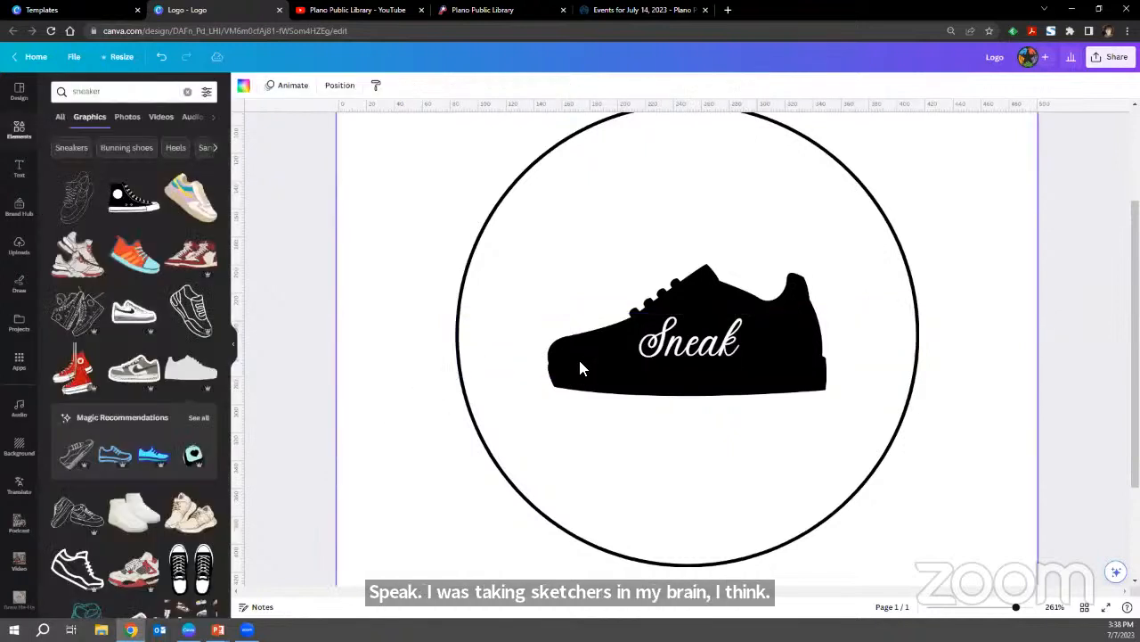
Try the Ananias font on the "Sneak" text across the sneaker.
click(648, 358)
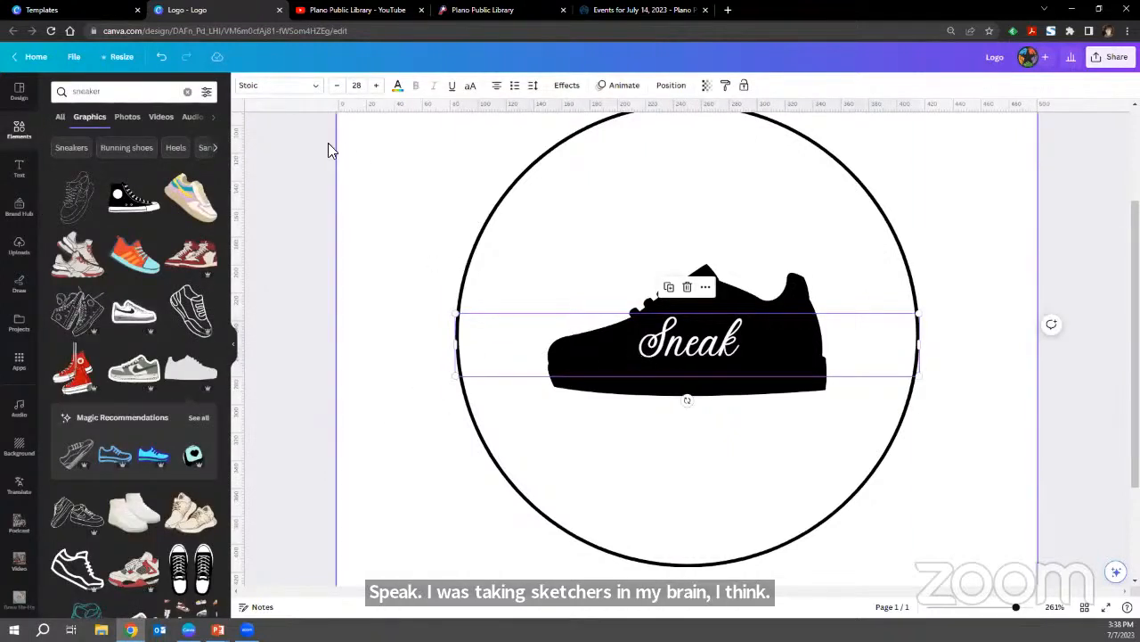
click(313, 89)
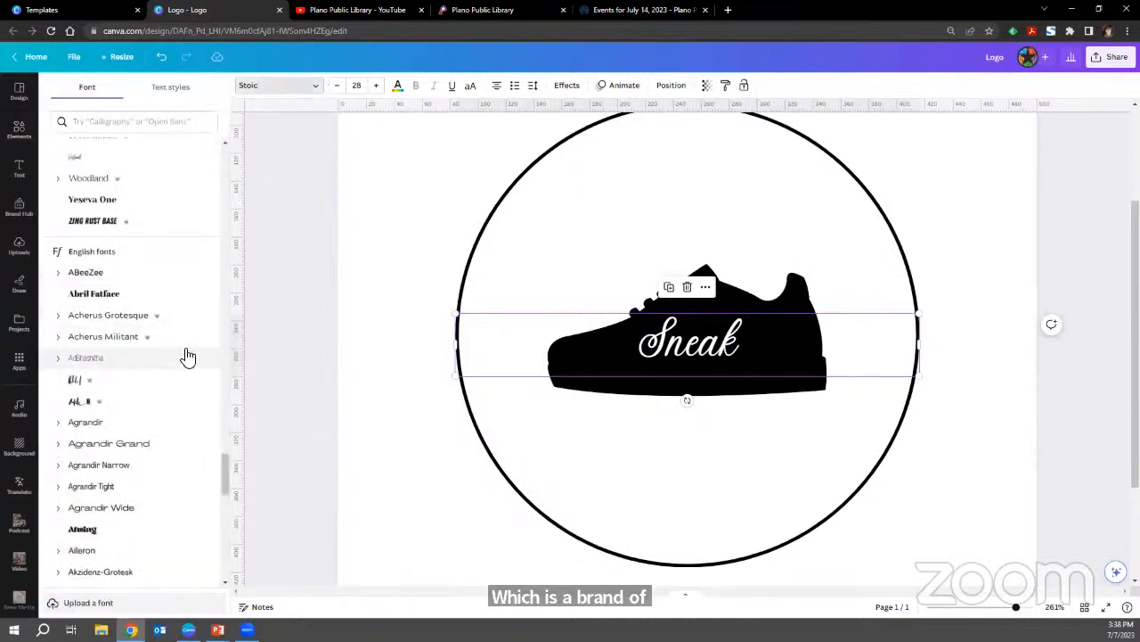
scroll(187, 356, down, 10)
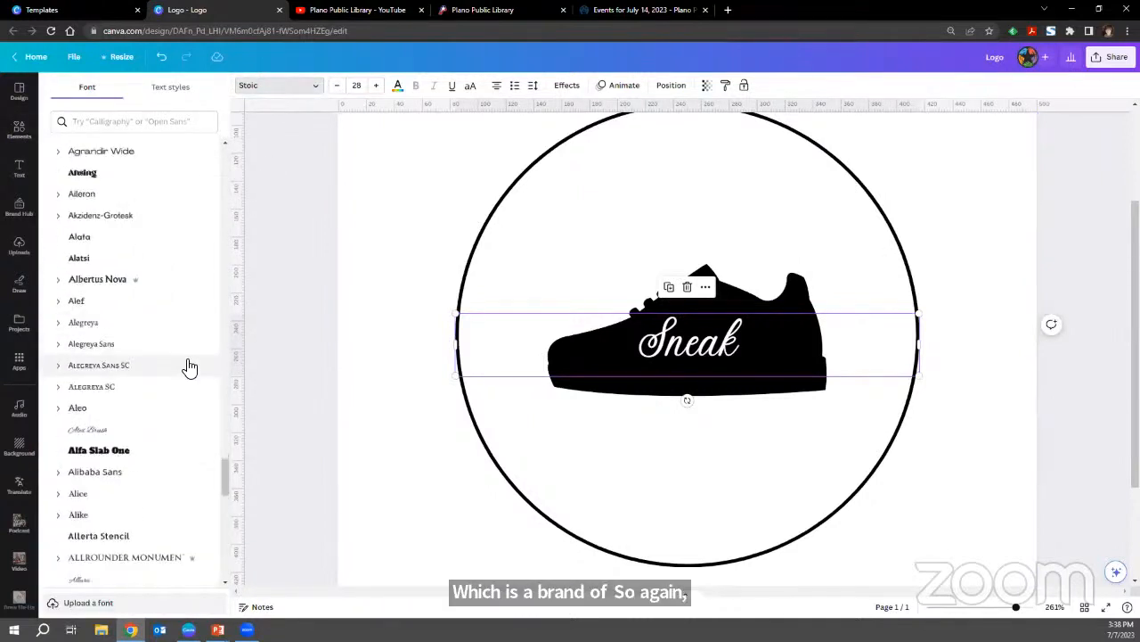
scroll(189, 369, down, 3)
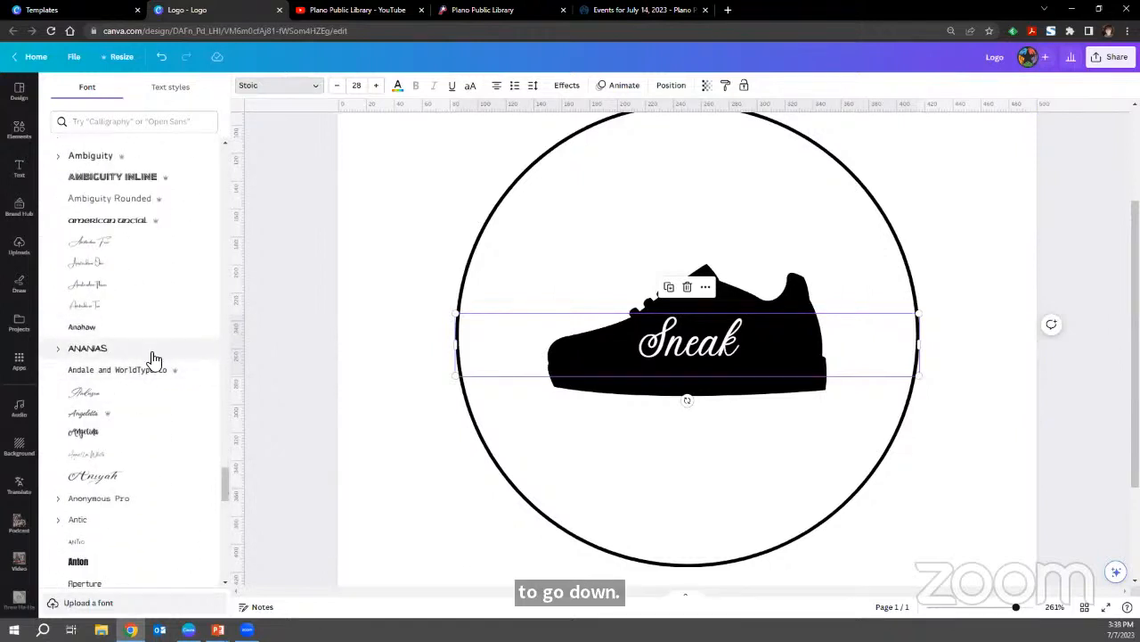
click(154, 357)
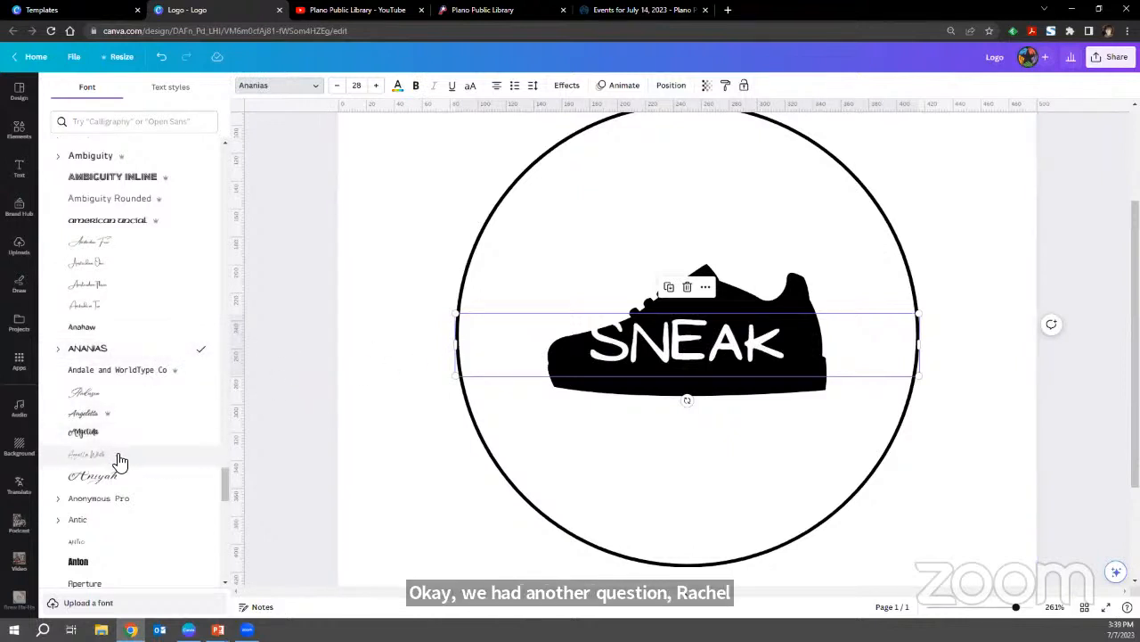
Apply the Apricots script font to the "Sneak" text and finish choosing fonts.
scroll(117, 473, down, 2)
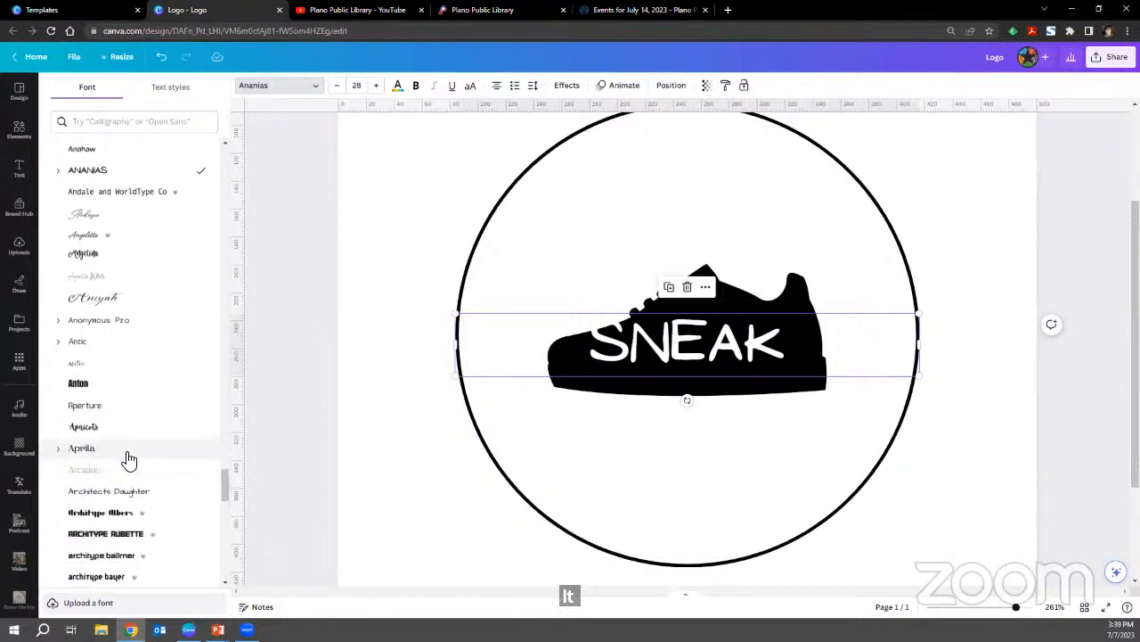
click(129, 432)
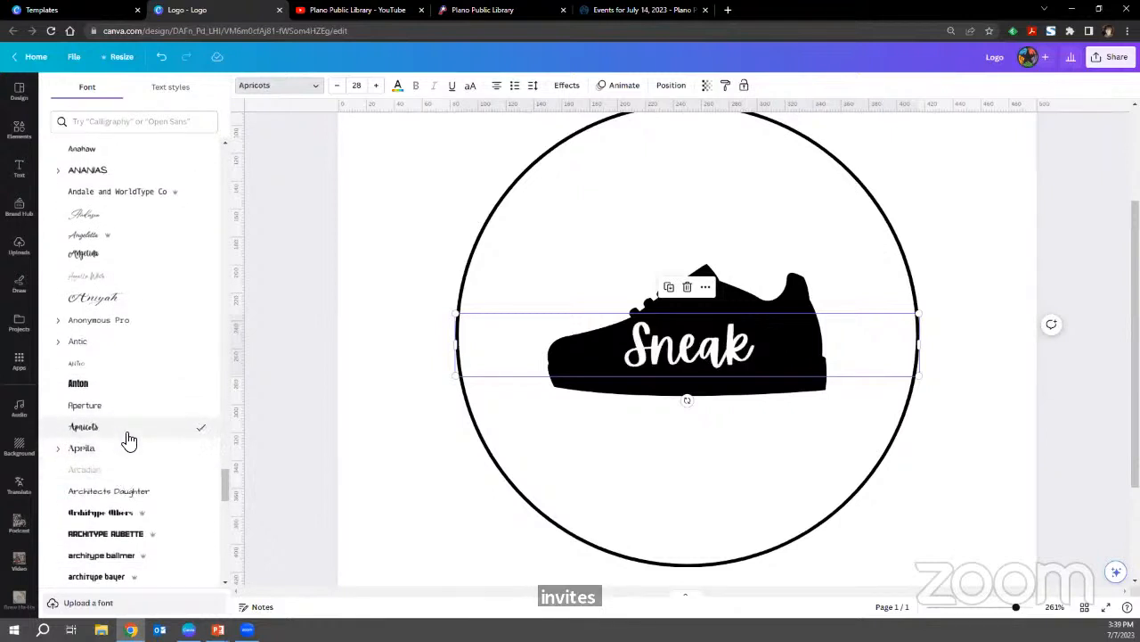
click(272, 393)
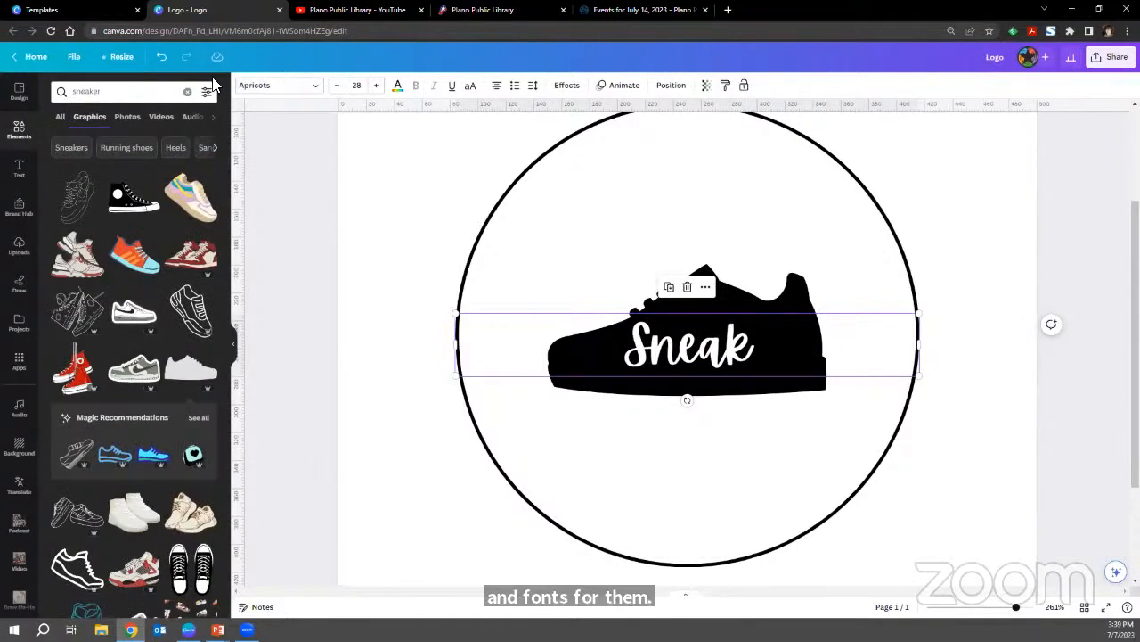
Go to the template library's Cards & Invitations category and look through the invitation templates.
click(105, 12)
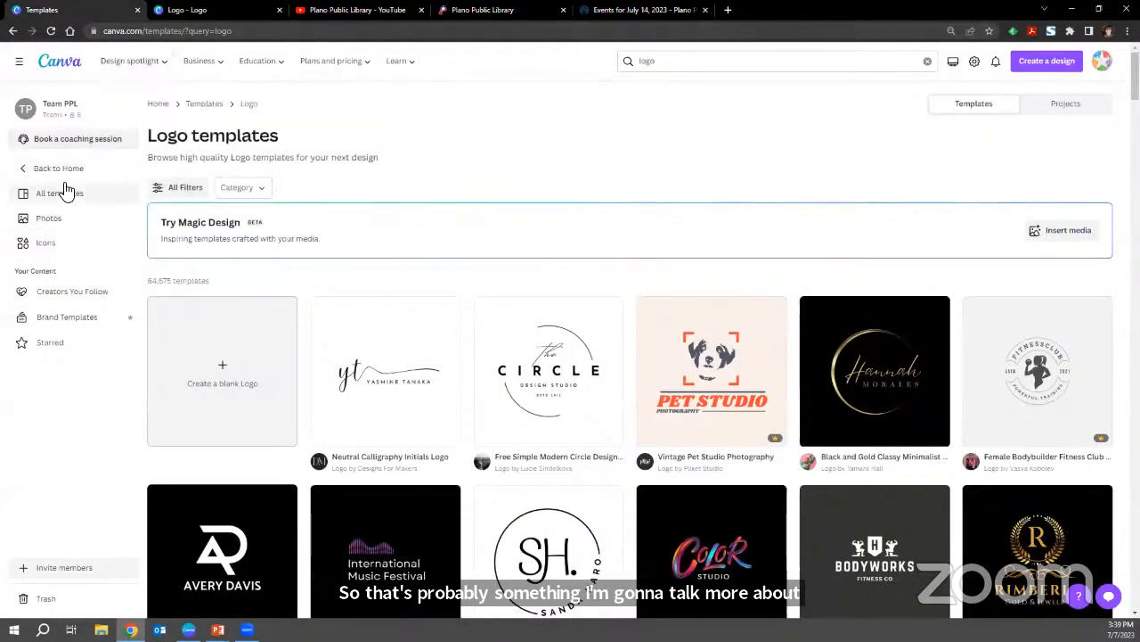
click(202, 109)
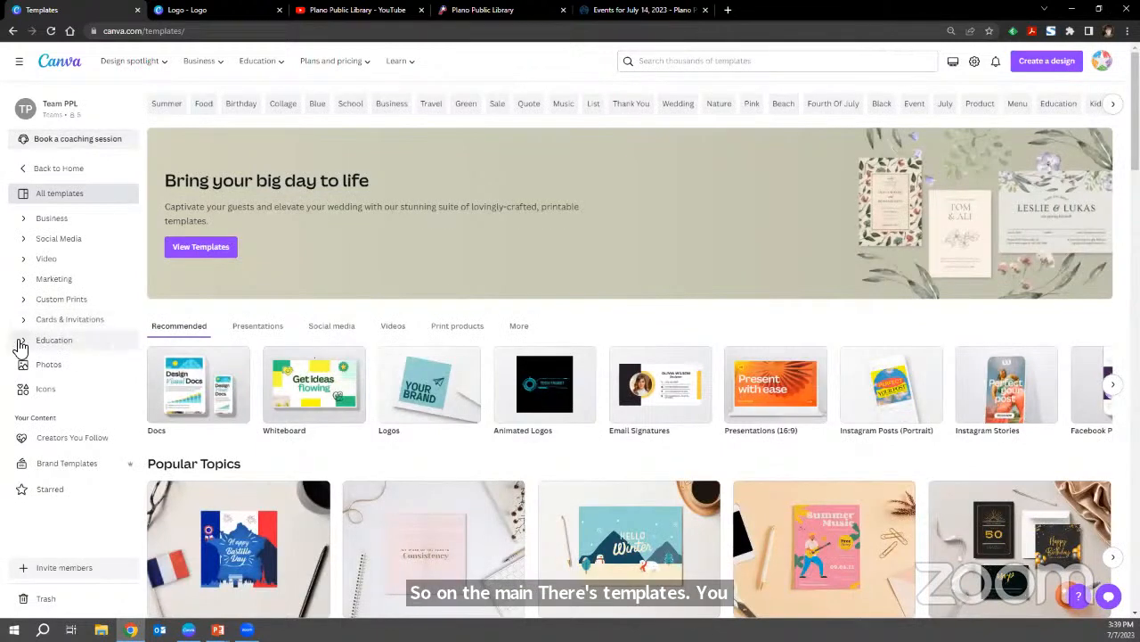
click(63, 326)
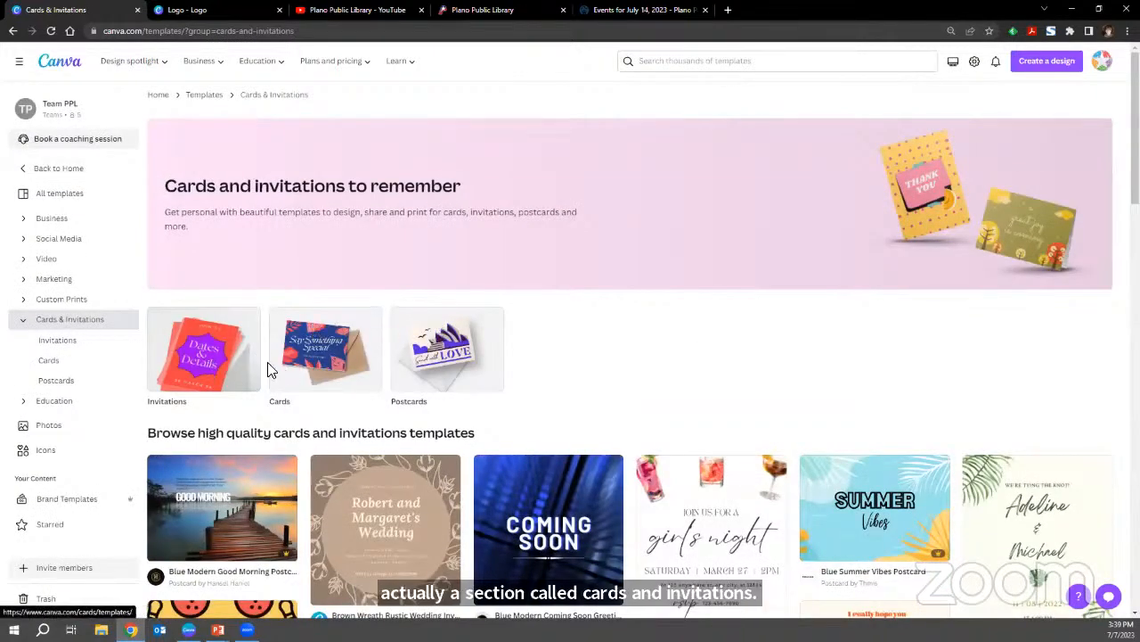
click(226, 367)
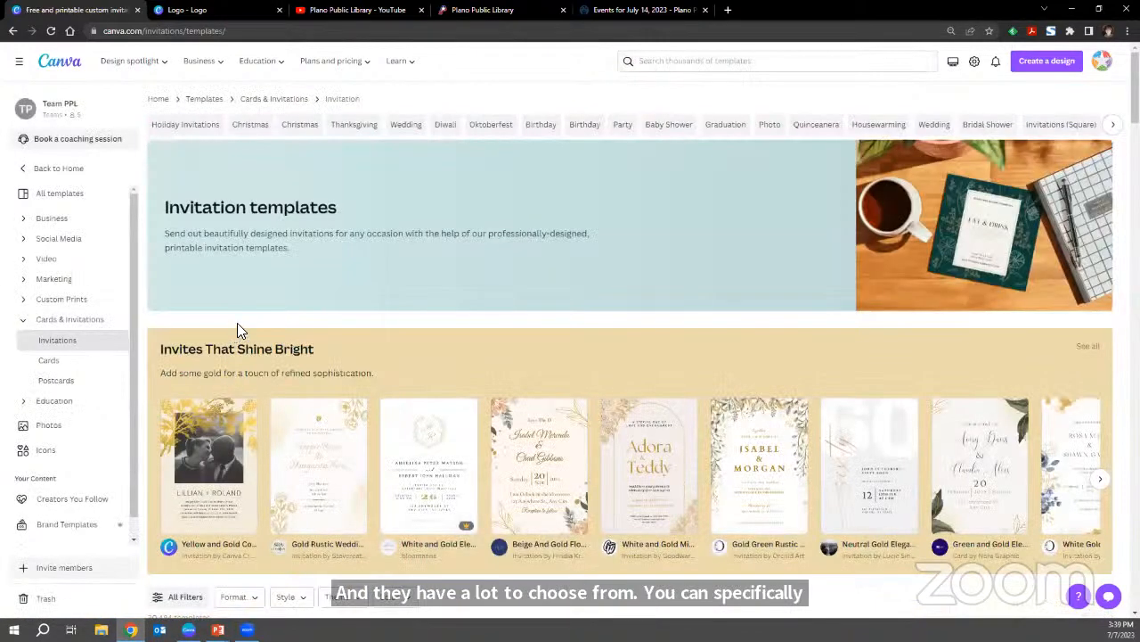
scroll(237, 323, down, 5)
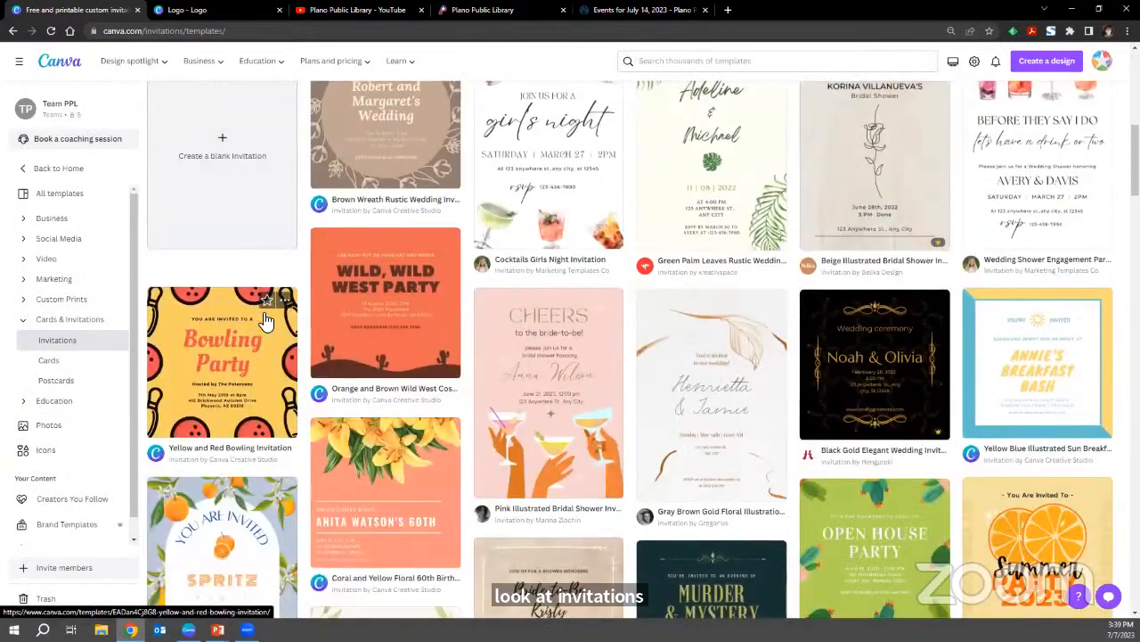
scroll(268, 323, down, 3)
scroll(287, 339, up, 8)
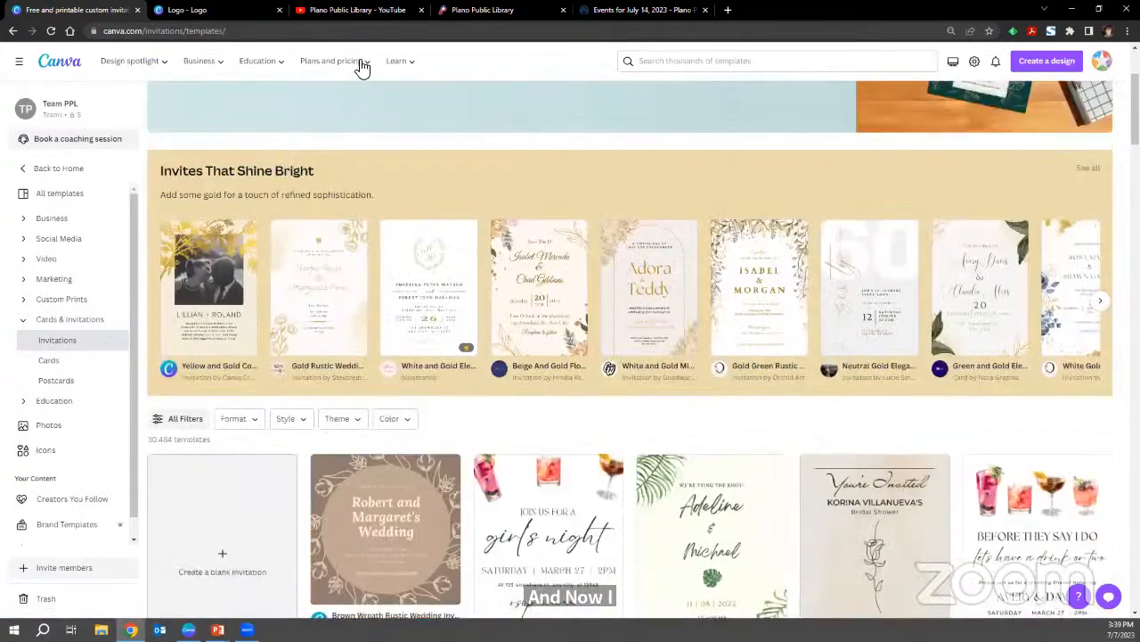
Open the Free plan page from the plans and pricing information in a new browser tab.
mouse_move(349, 55)
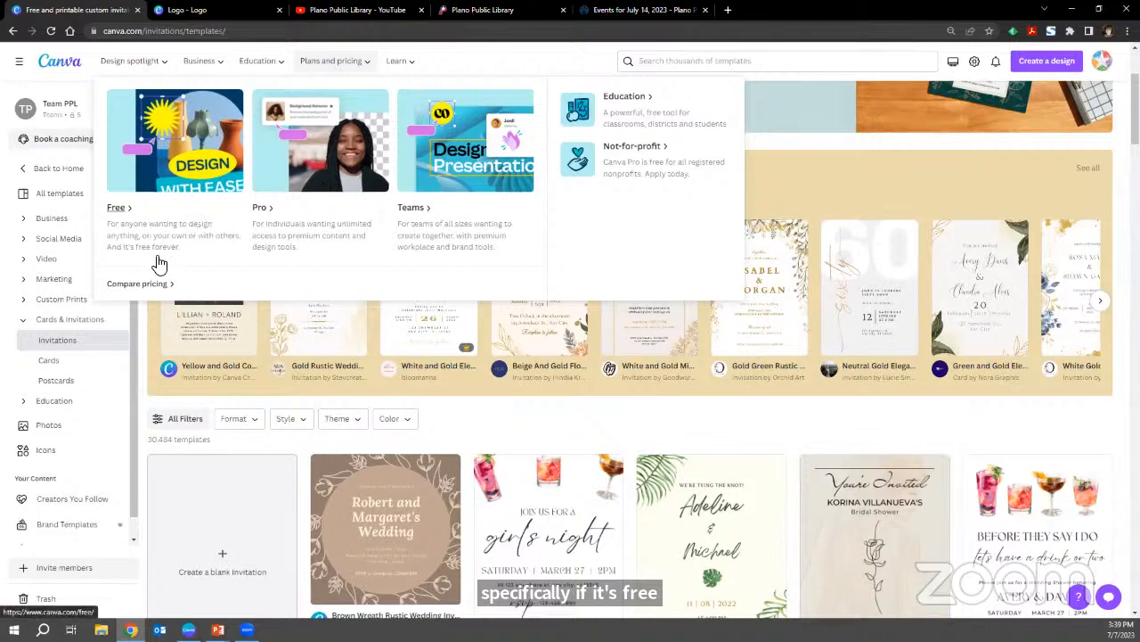
right_click(127, 215)
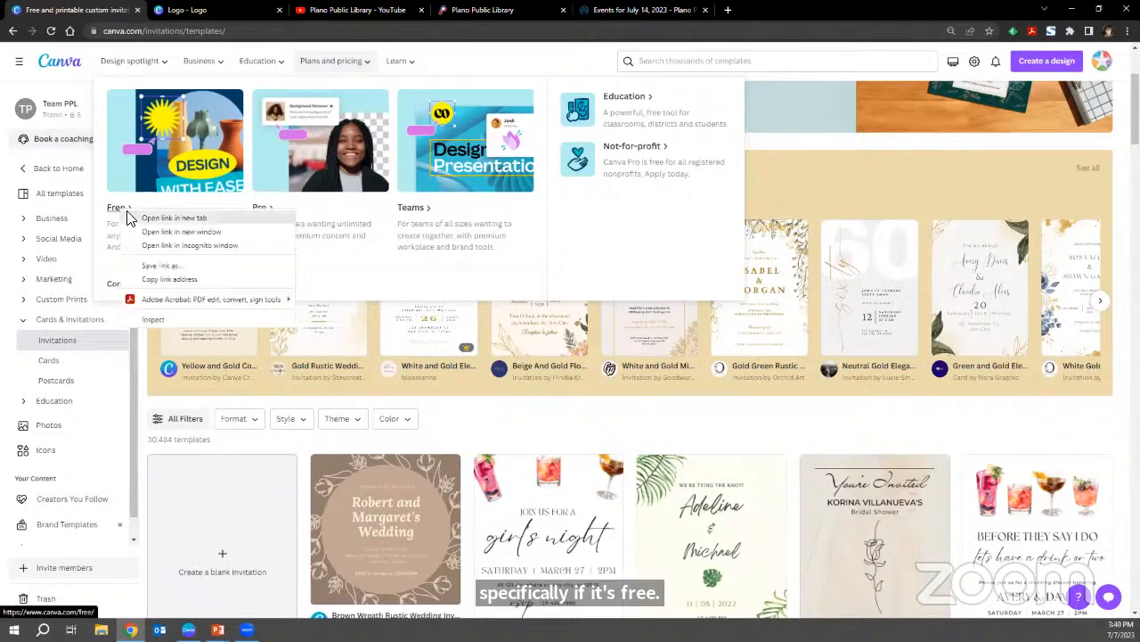
click(138, 218)
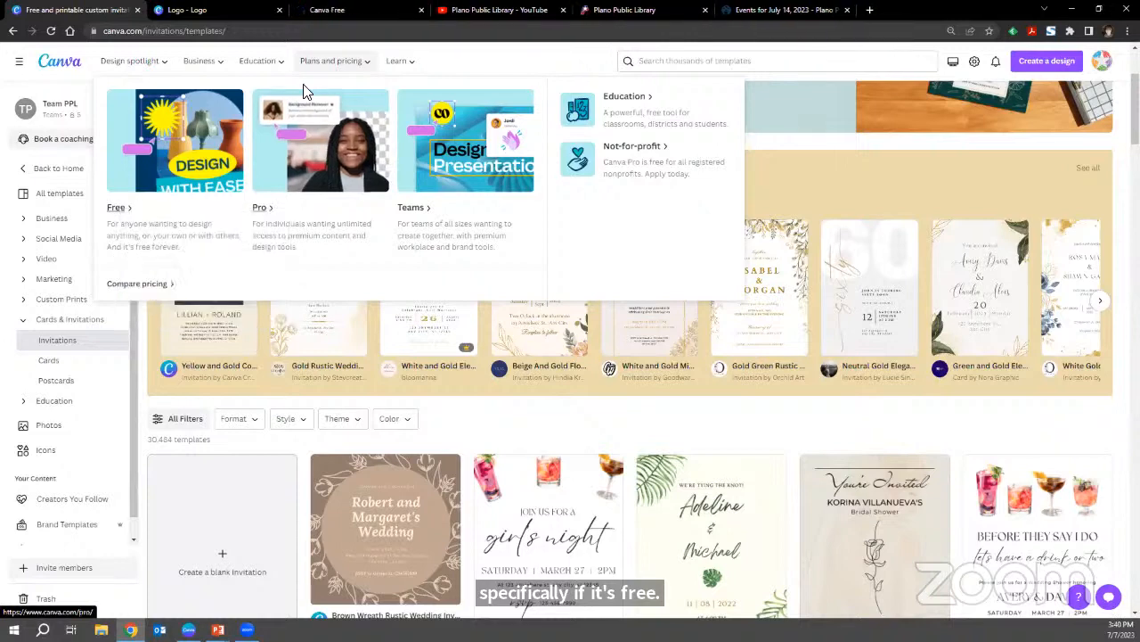
click(334, 9)
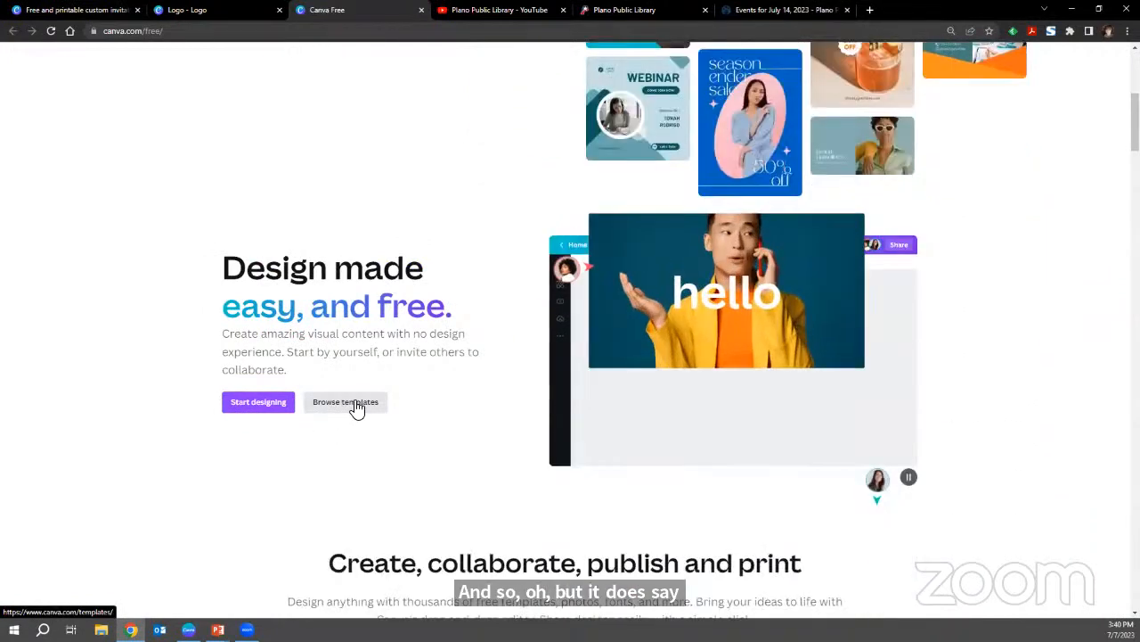
Examine the Canva Free page for what it says about free templates and assets, and close its tab.
scroll(353, 401, down, 4)
scroll(239, 410, down, 3)
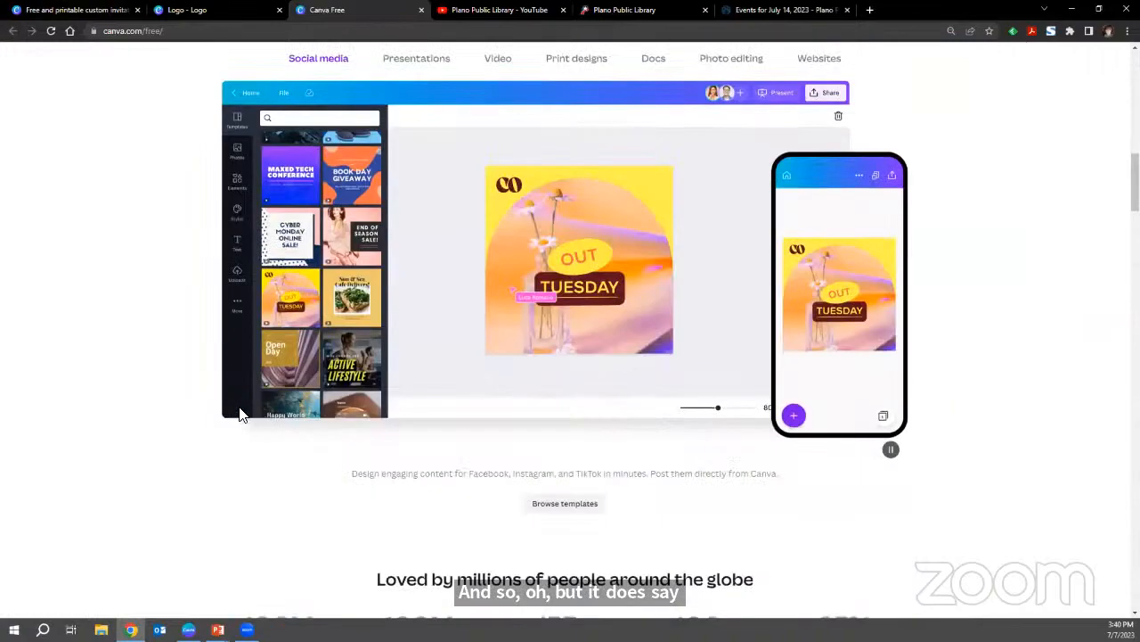
scroll(239, 411, up, 1)
scroll(239, 414, up, 1)
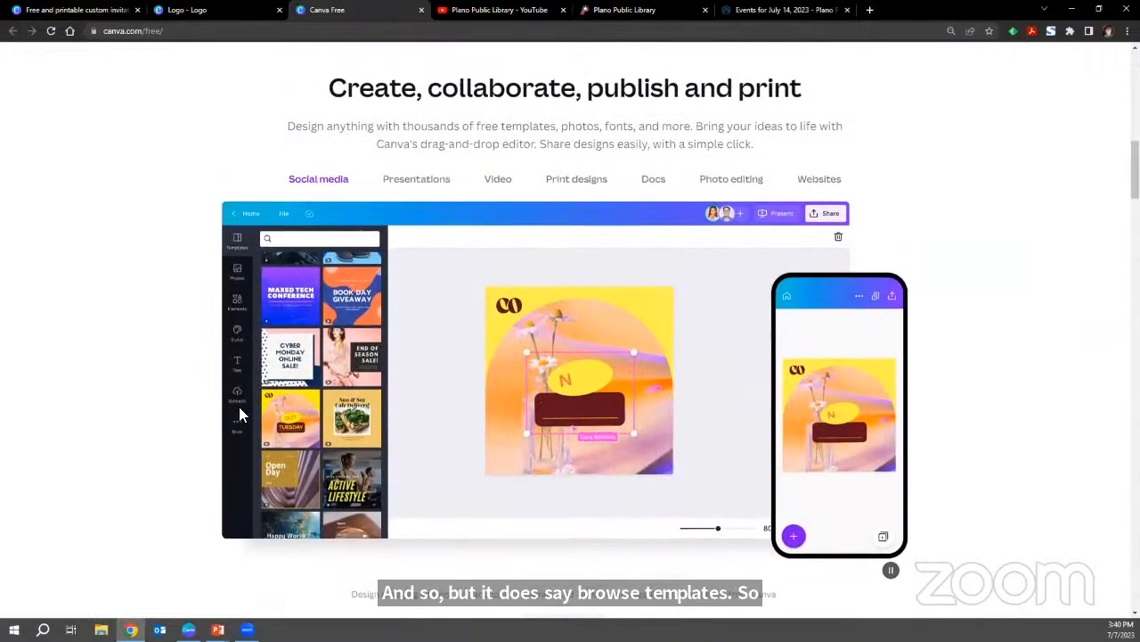
scroll(239, 413, down, 9)
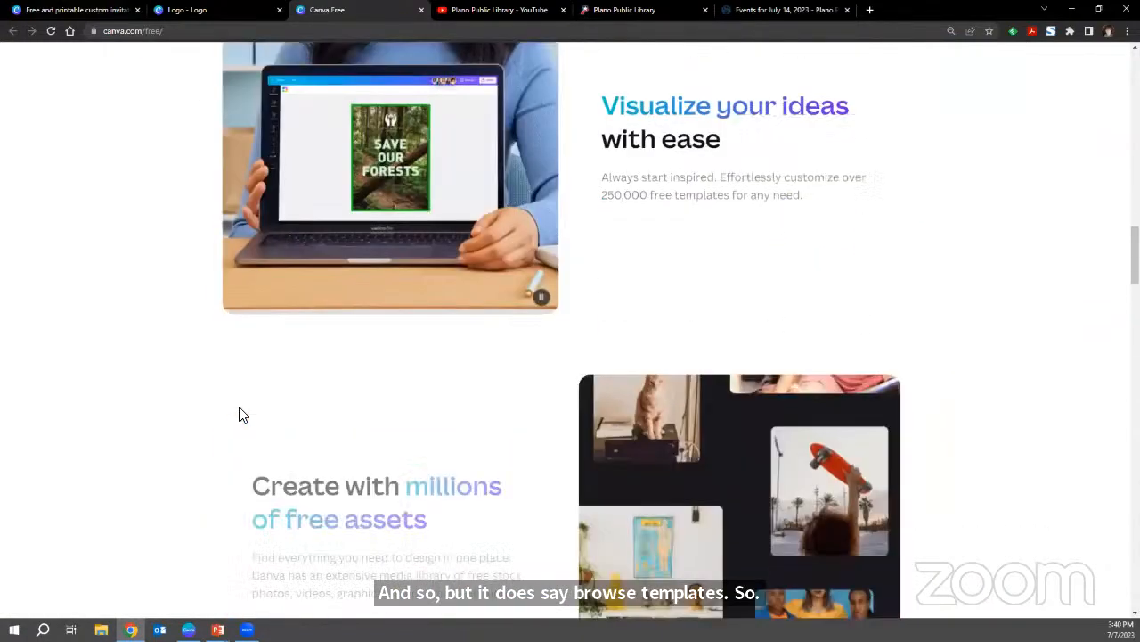
scroll(238, 413, down, 2)
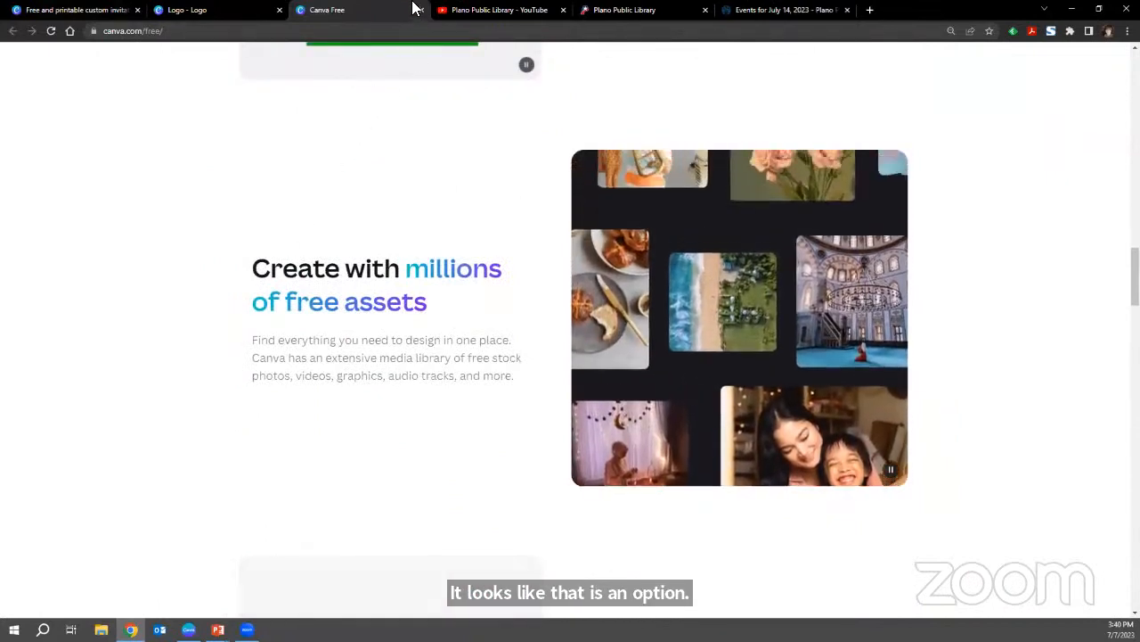
click(419, 10)
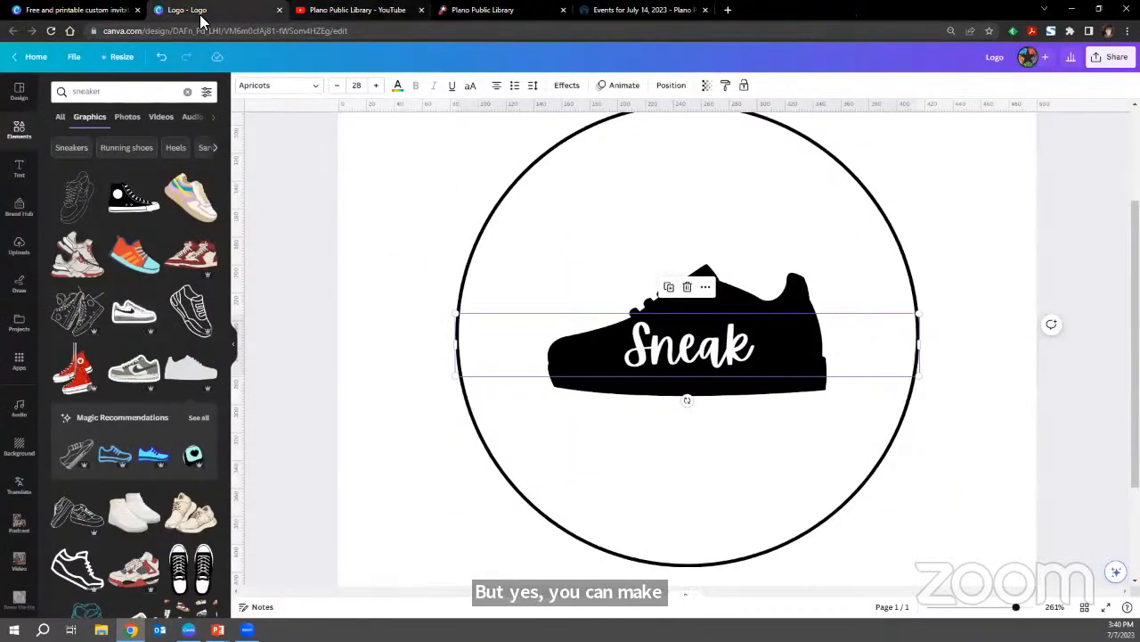
Look through the invitation templates once more and return to the sneaker logo design.
click(80, 10)
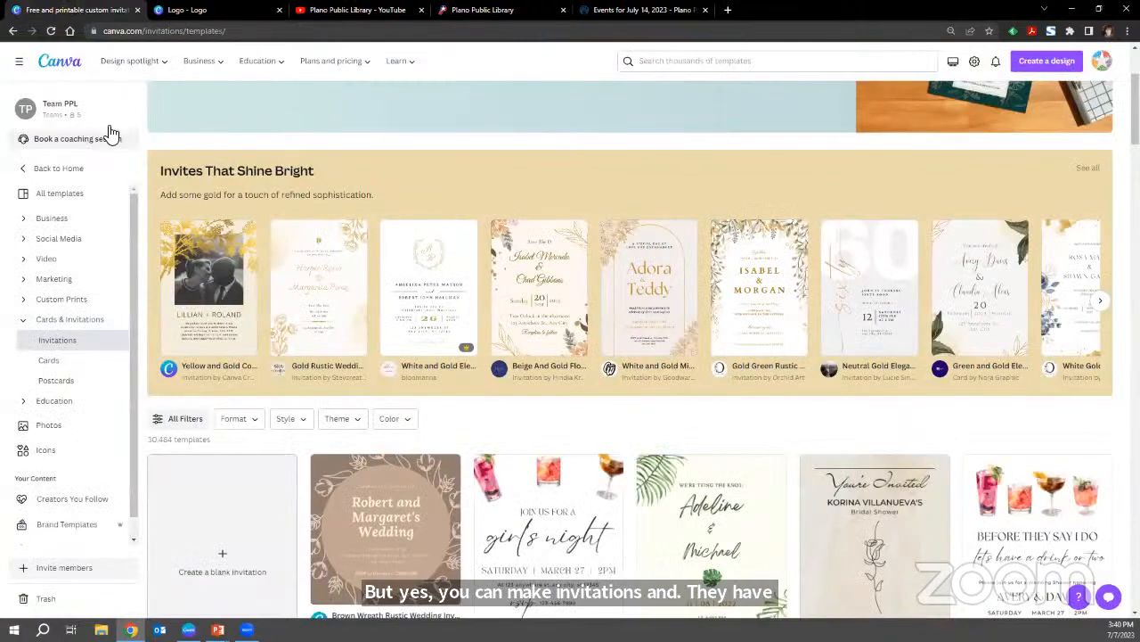
scroll(624, 390, down, 6)
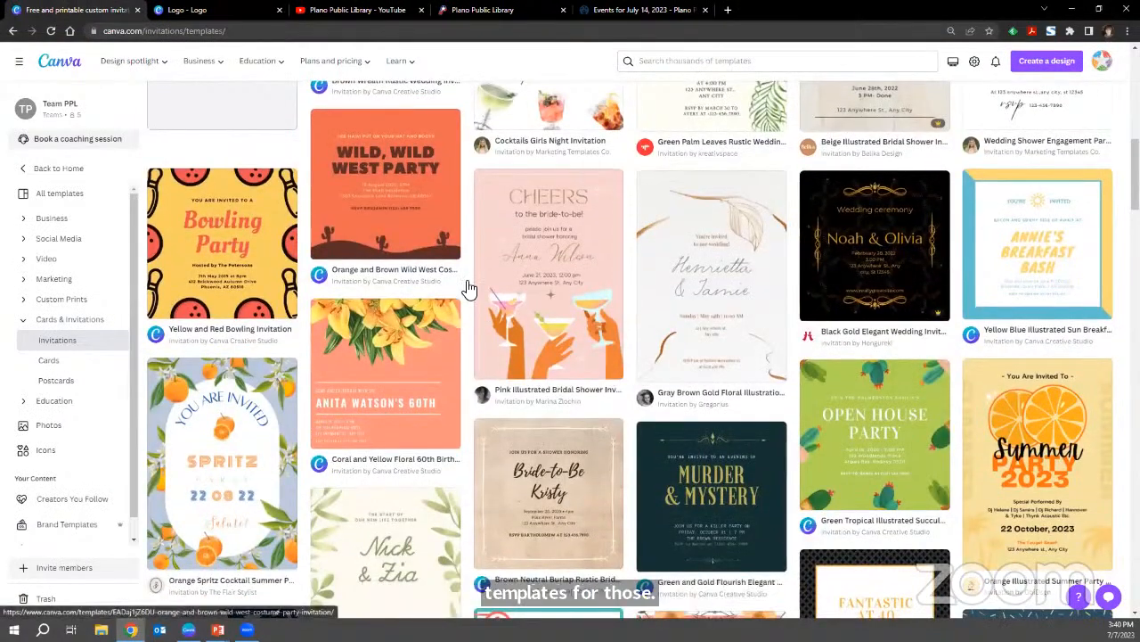
click(236, 10)
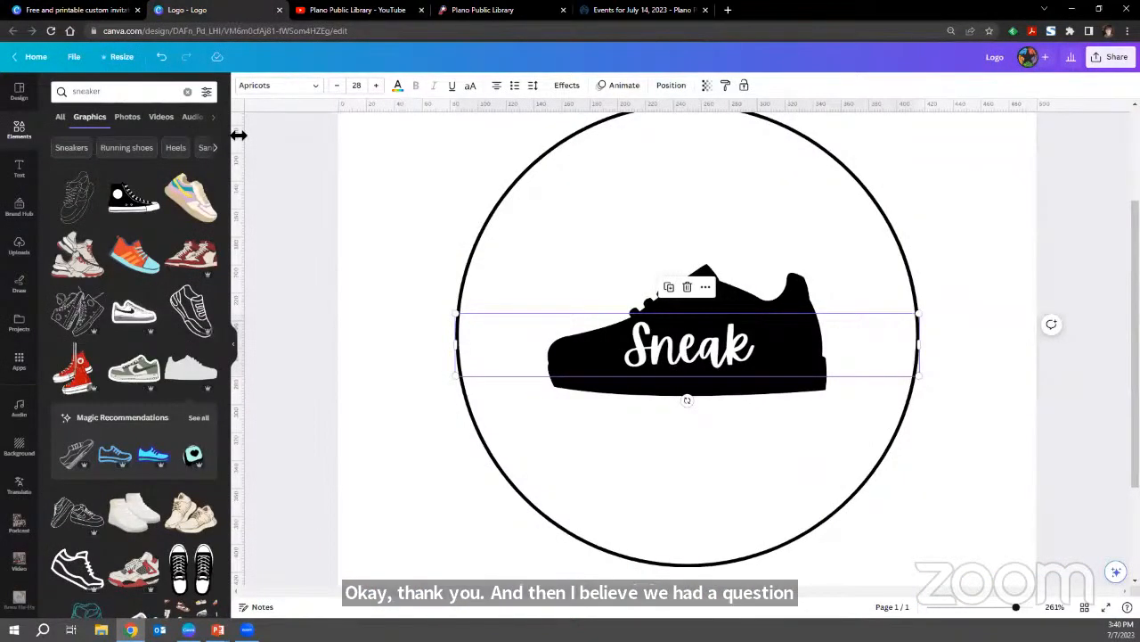
Deselect the "Sneak" text and search the graphics elements for "paint circle".
click(287, 189)
click(646, 466)
click(958, 571)
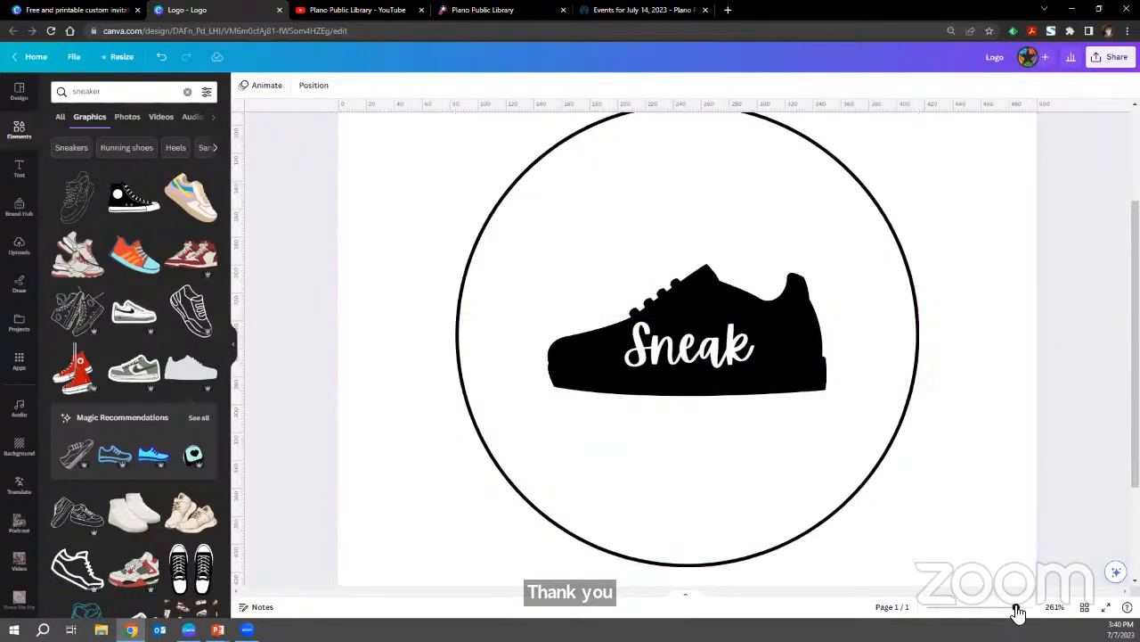
drag(1018, 611, 1006, 611)
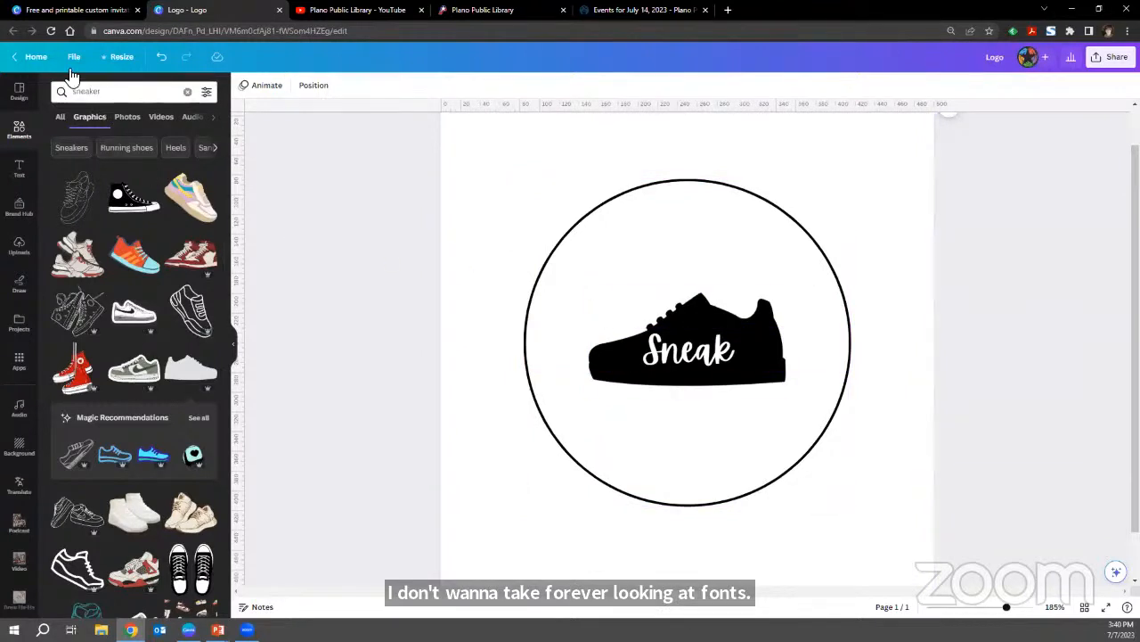
double_click(95, 93)
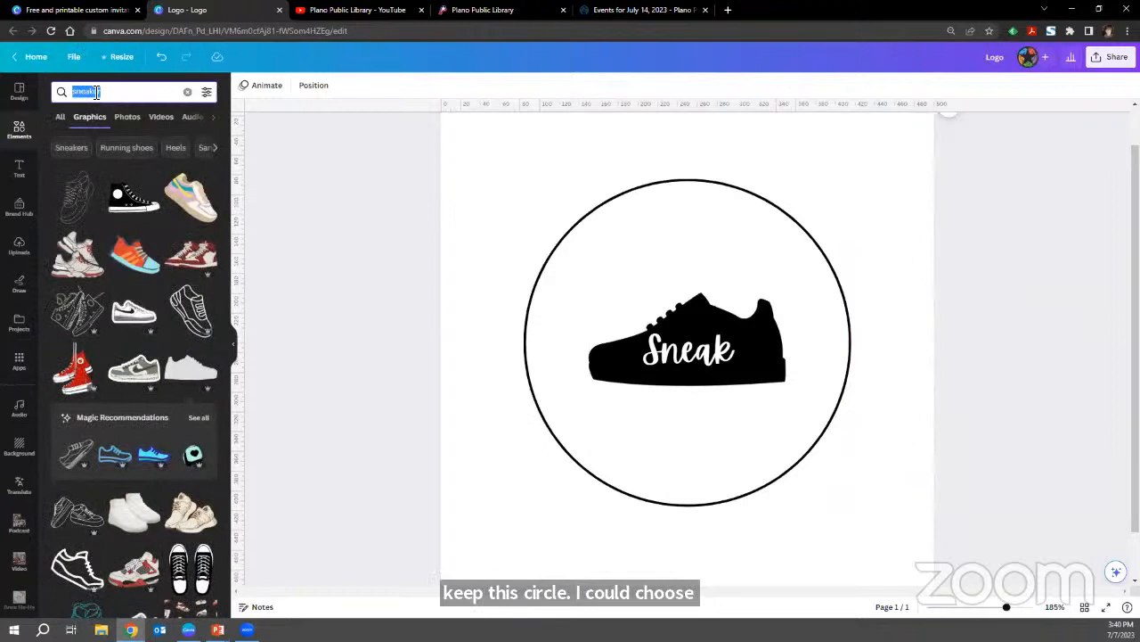
text(paint)
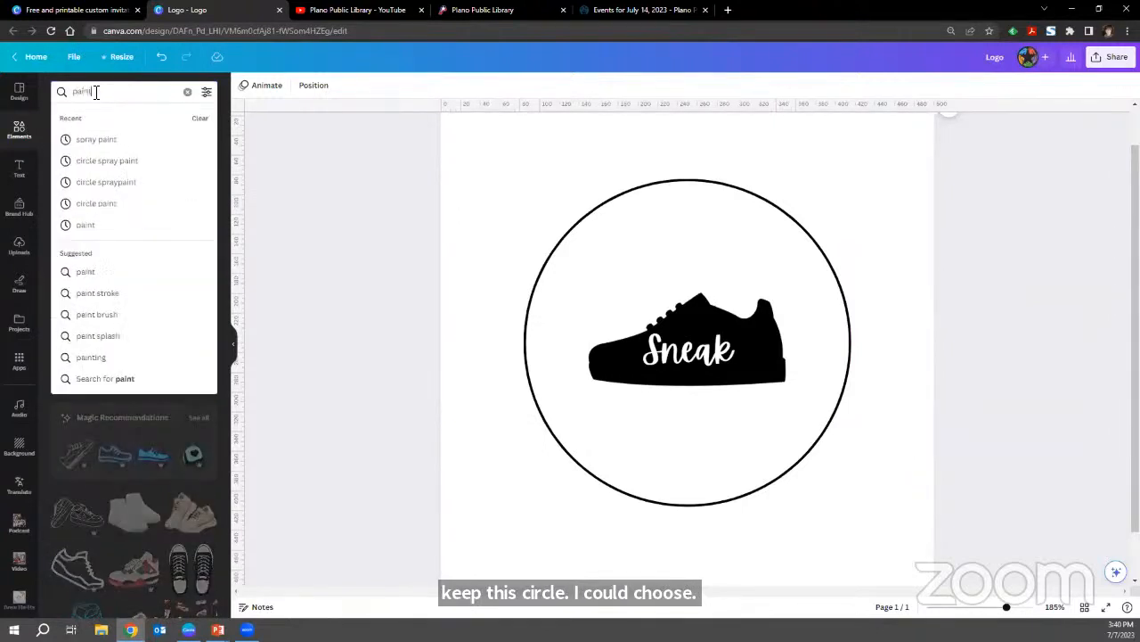
text( circle)
key(Return)
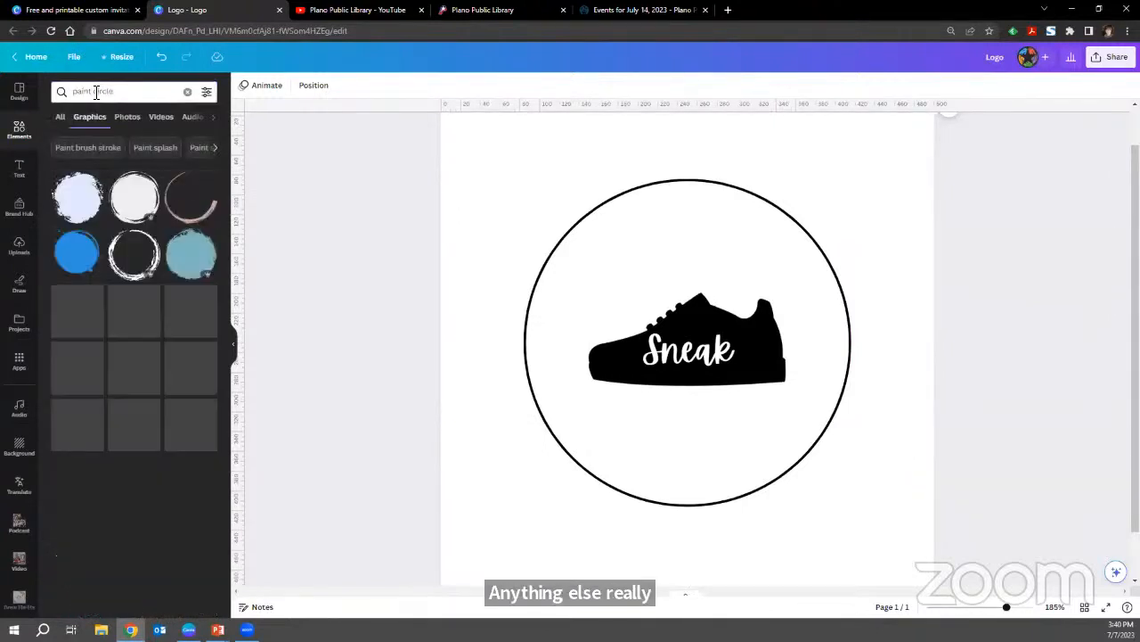
Add the solid rough-edged paint circle graphic to the logo and delete the thin circle outline.
click(87, 208)
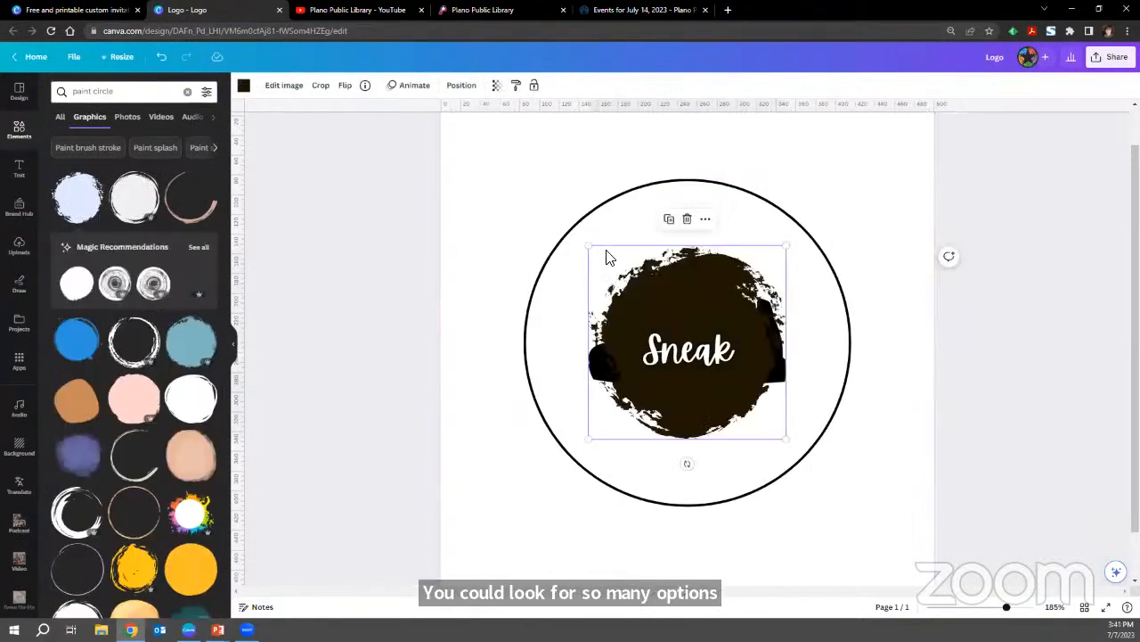
click(559, 235)
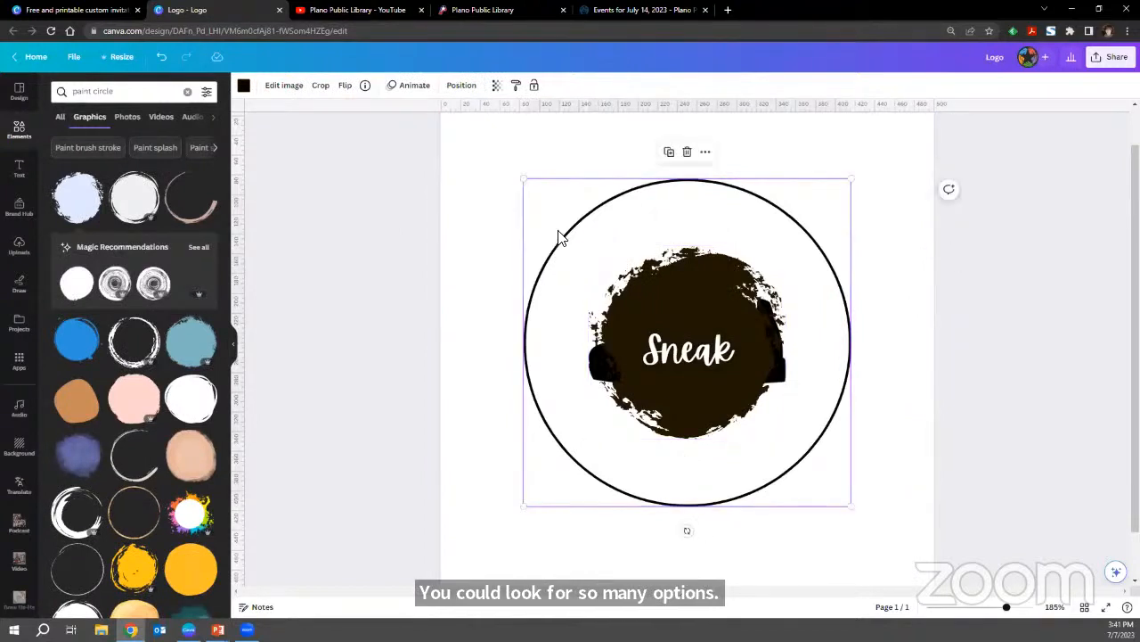
key(Delete)
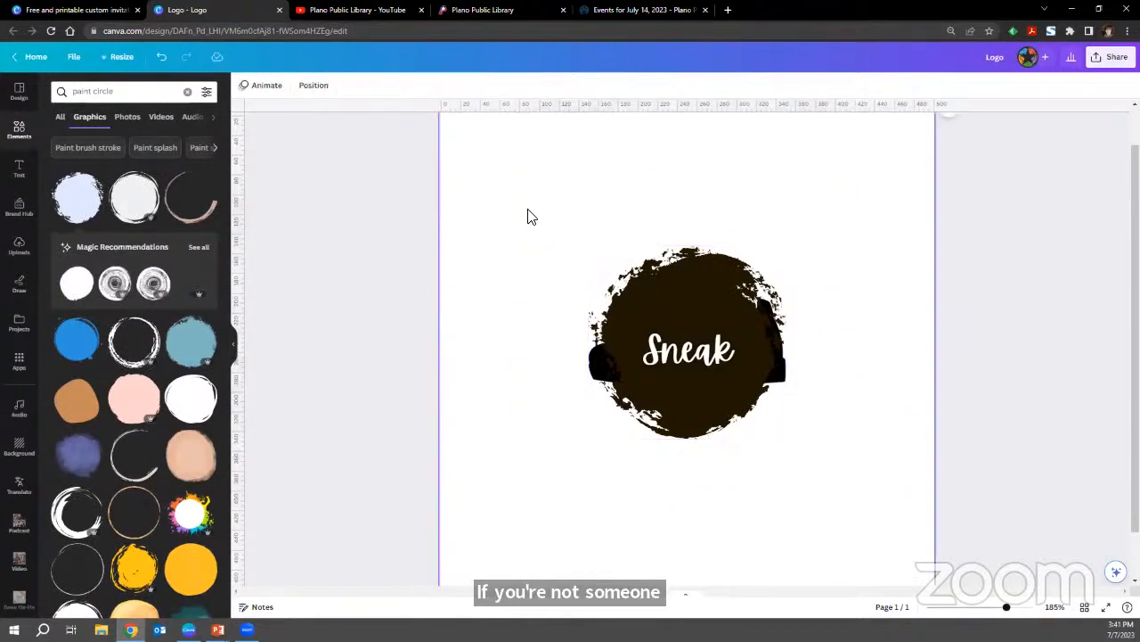
Enlarge the paint circle to about 286 by 281 px and centre it horizontally behind the "Sneak" text.
click(606, 267)
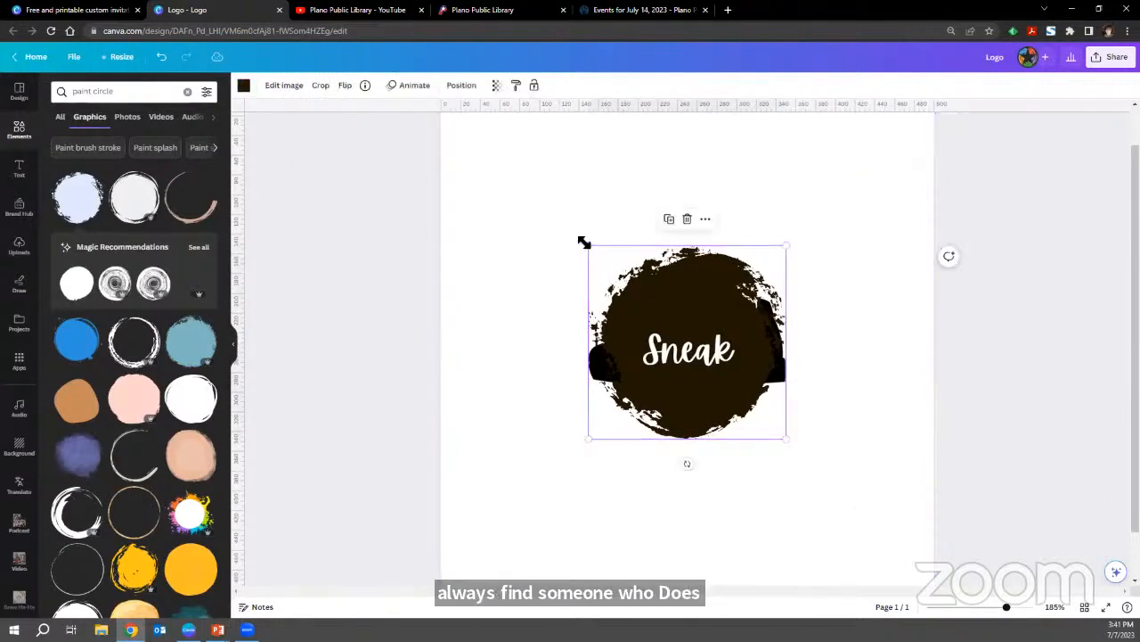
drag(584, 242, 545, 204)
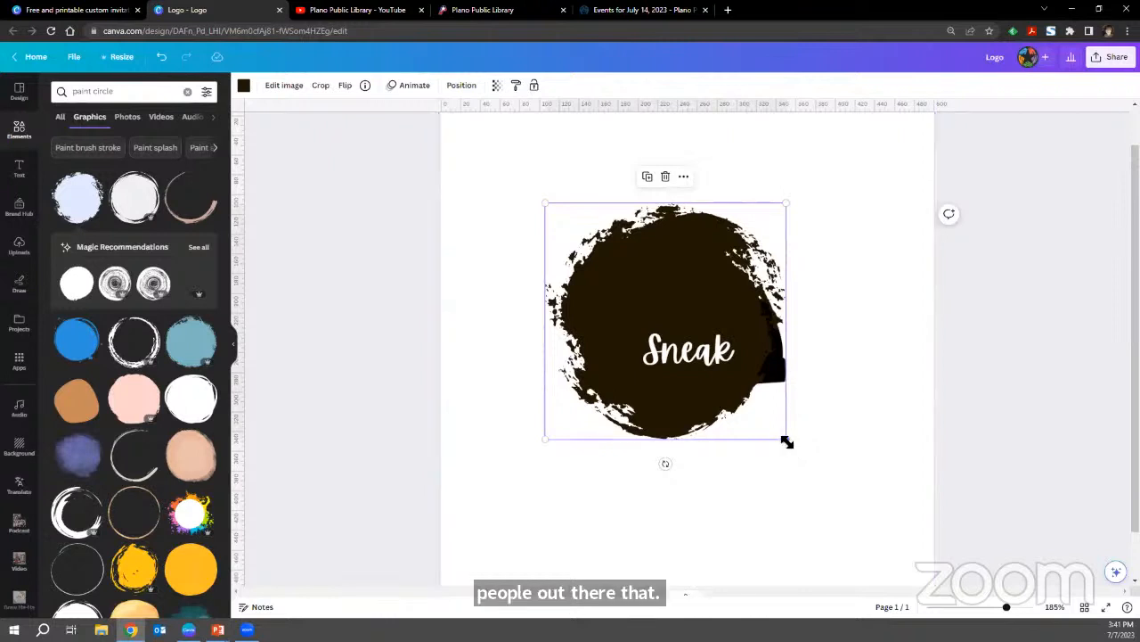
drag(787, 442, 828, 481)
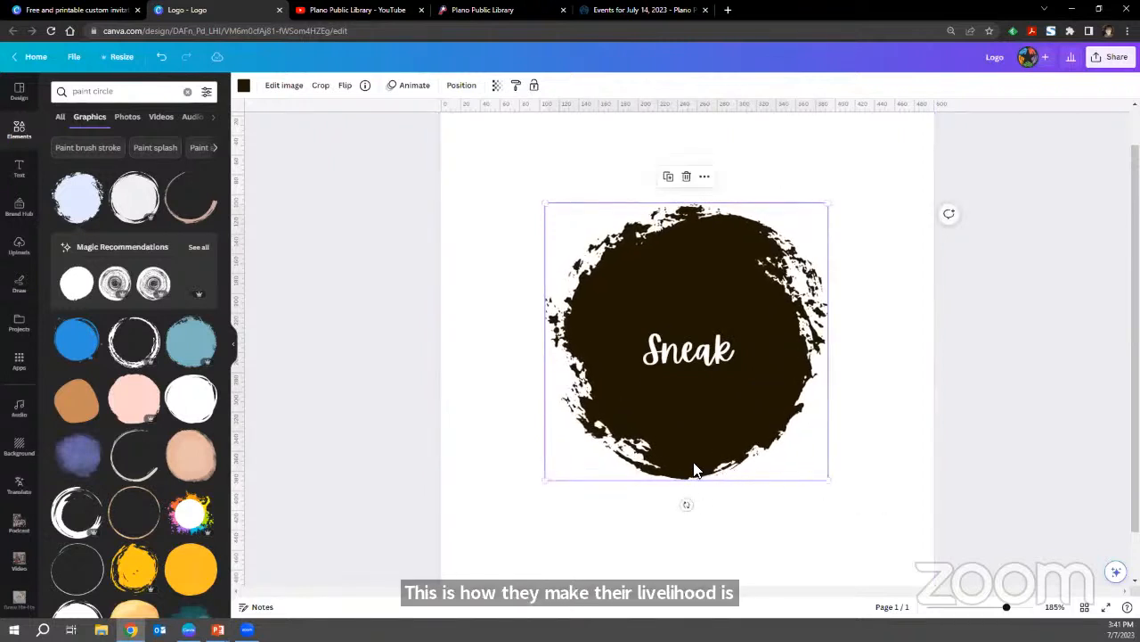
drag(695, 471, 699, 474)
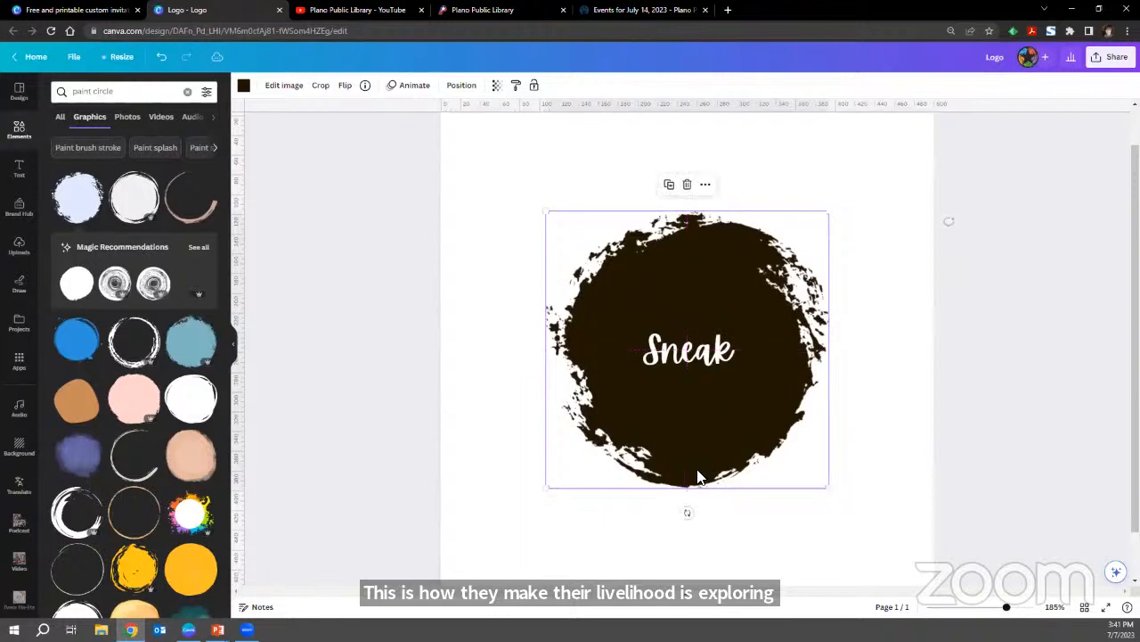
Change the "Sneak" text colour to black (#000000).
click(598, 358)
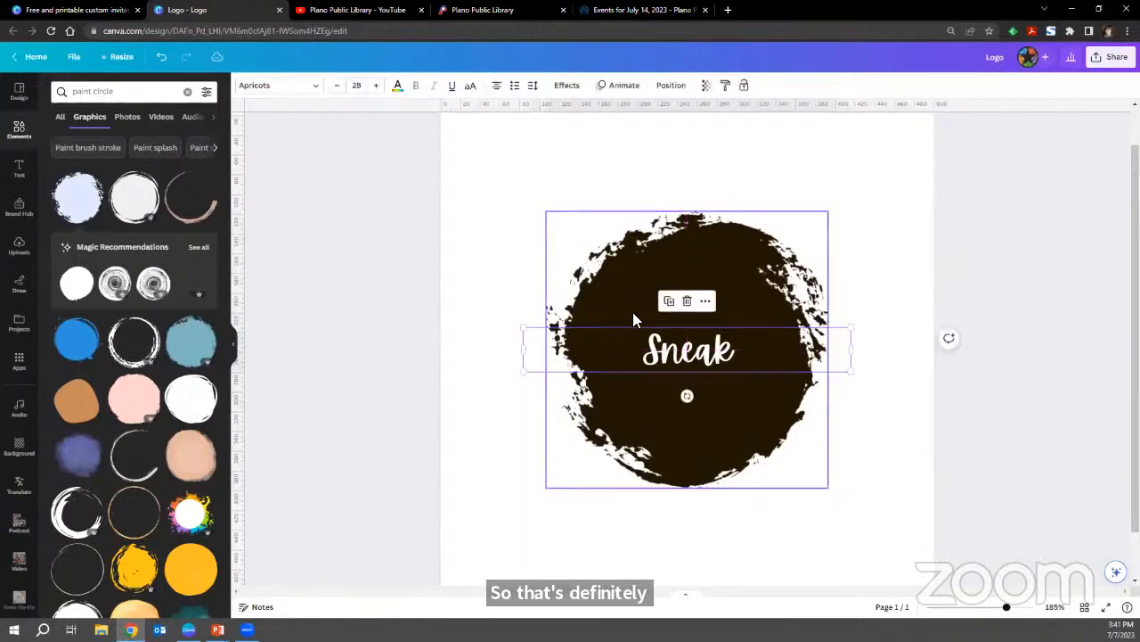
click(396, 86)
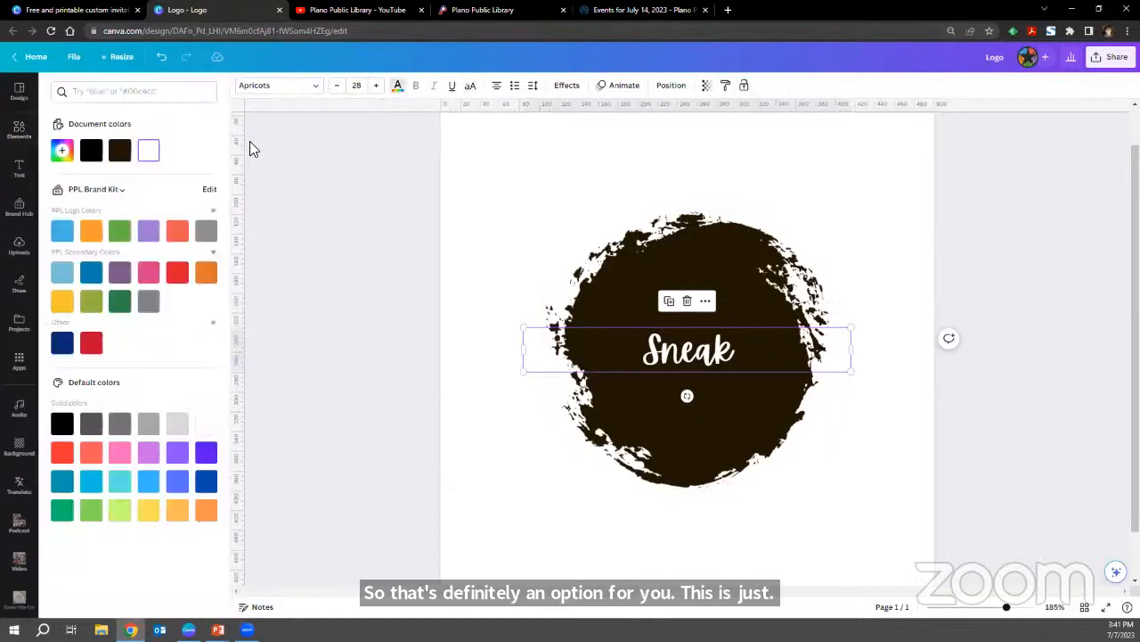
click(149, 159)
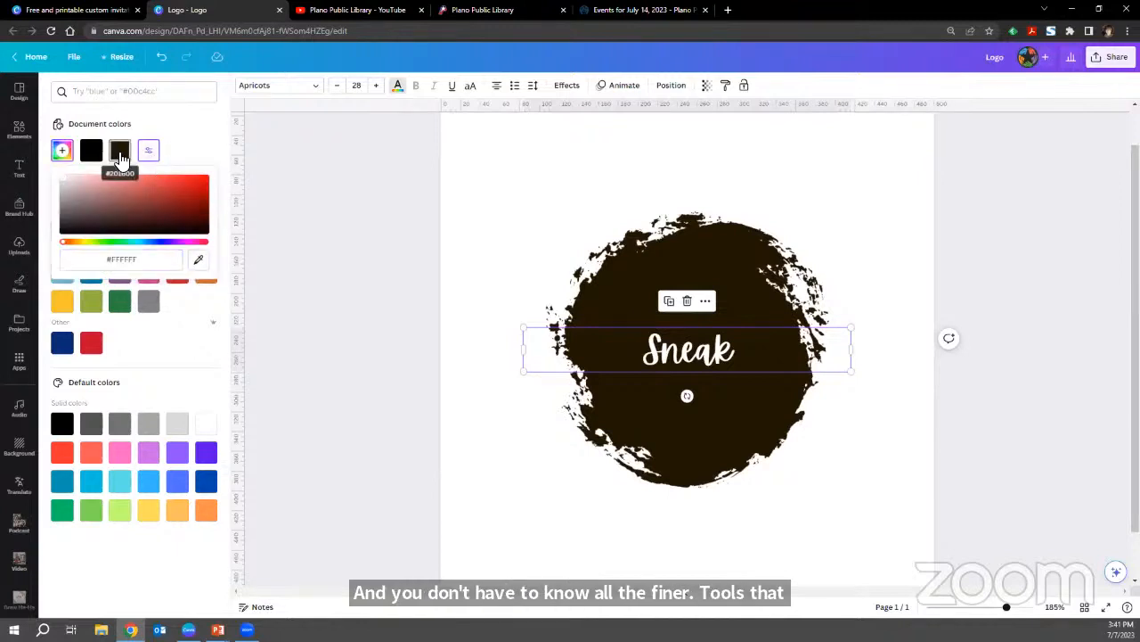
click(91, 153)
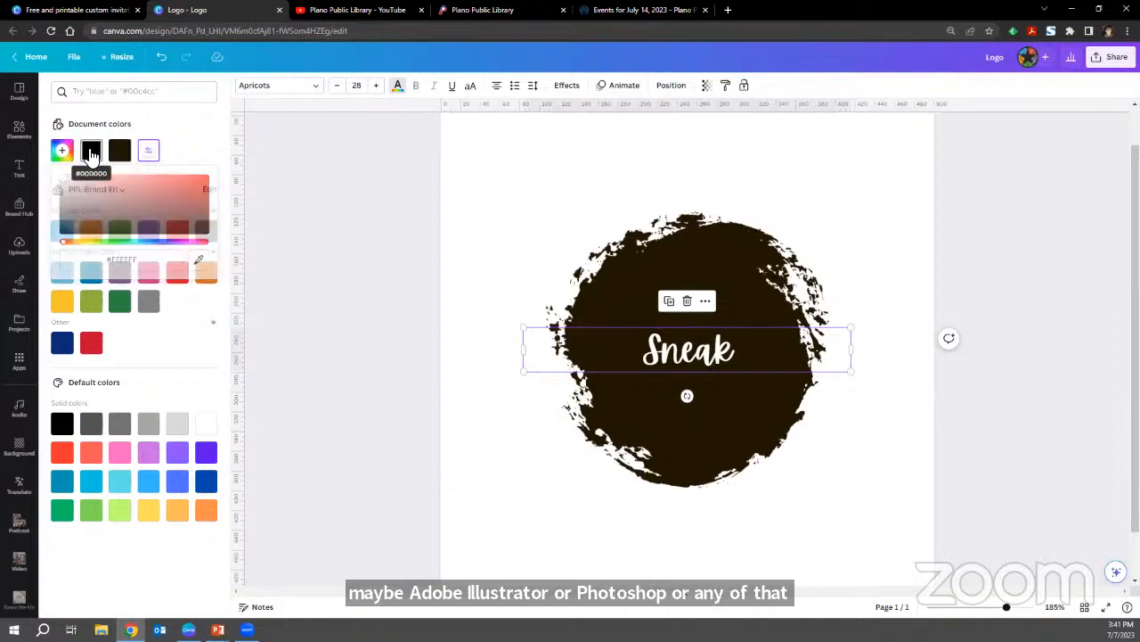
Recolour the paint circle to black (#000000) from the document colours.
click(633, 325)
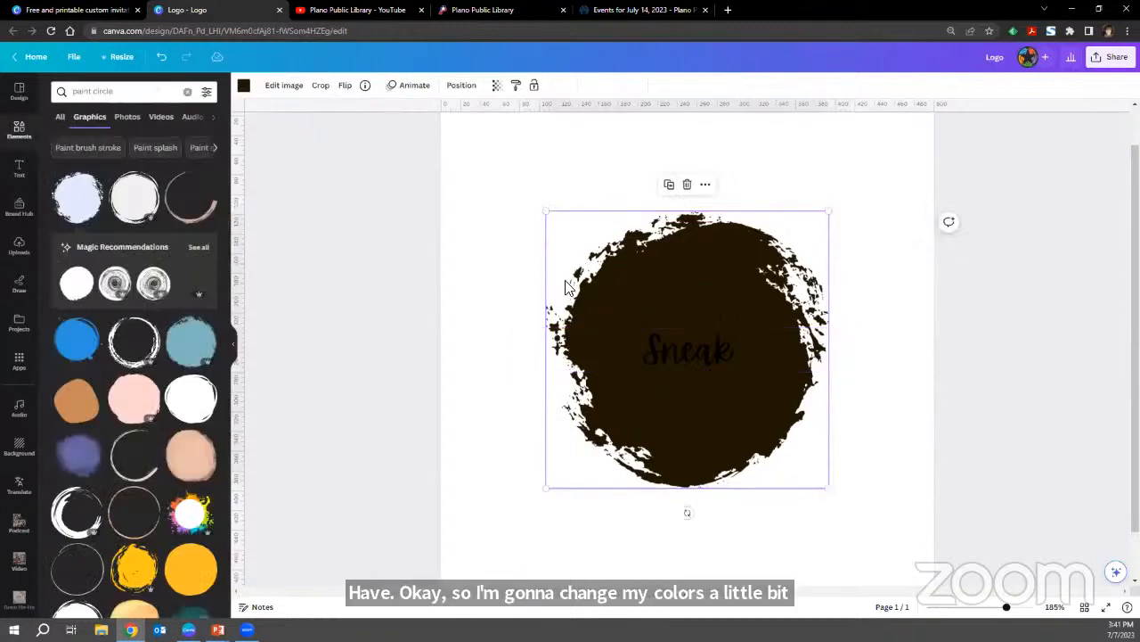
click(244, 86)
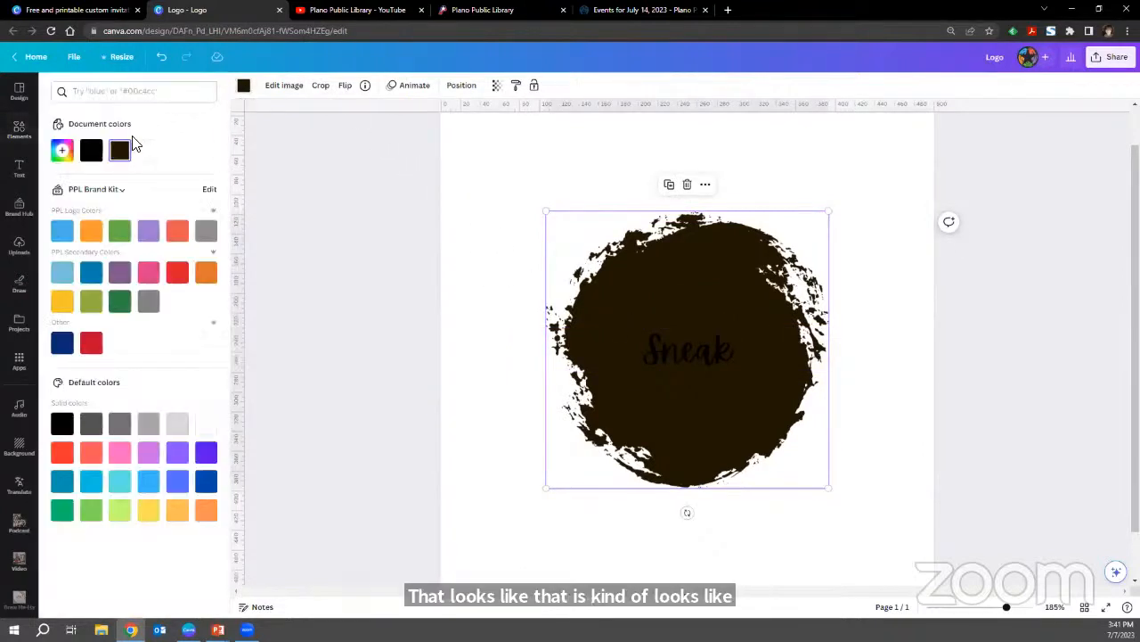
click(94, 153)
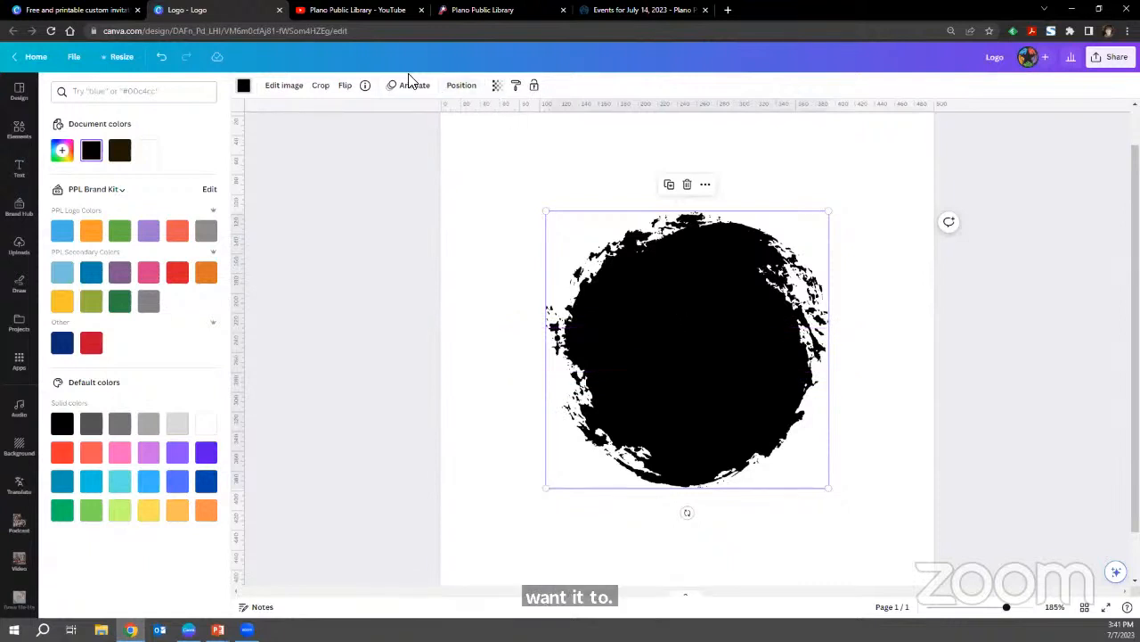
Reorder the layers so the paint circle sits beneath the sneaker and above the background.
click(461, 88)
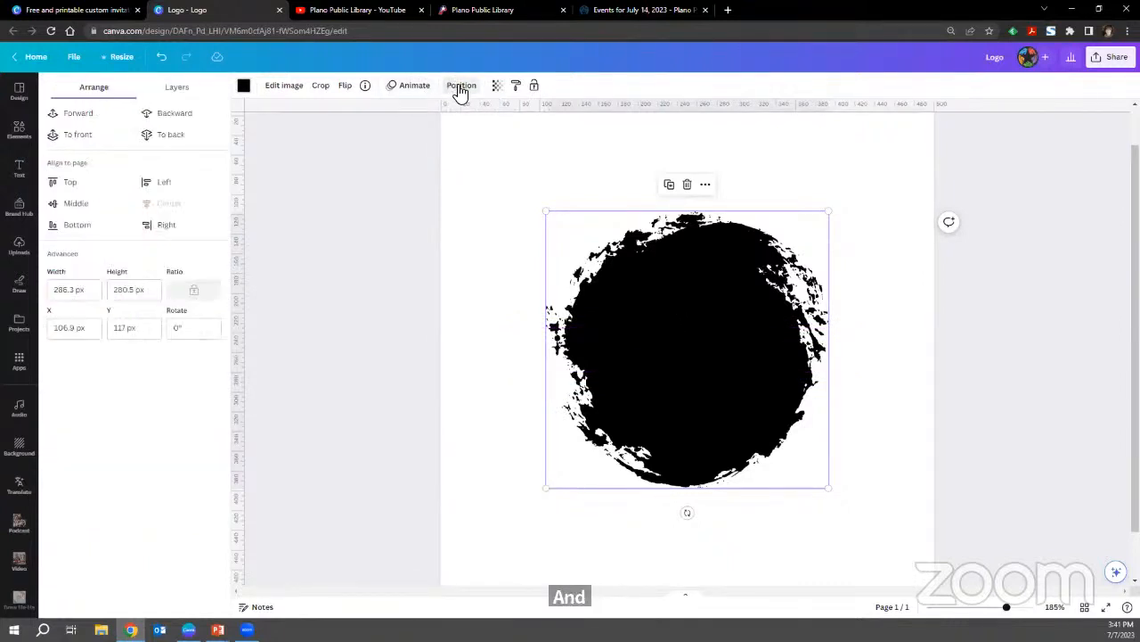
click(178, 96)
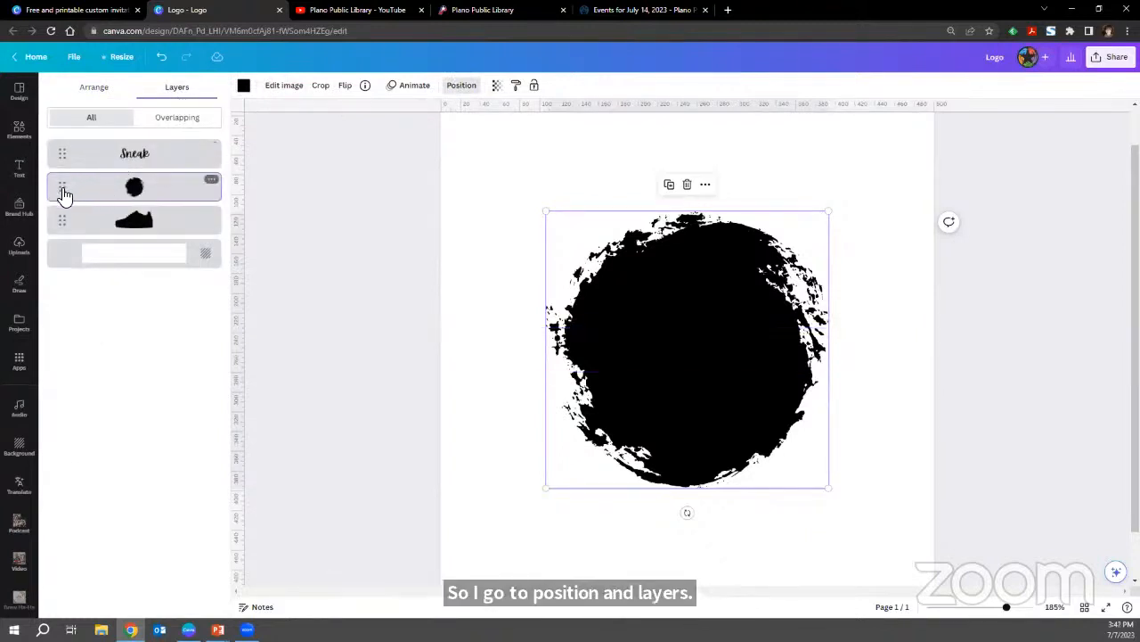
drag(64, 194, 60, 231)
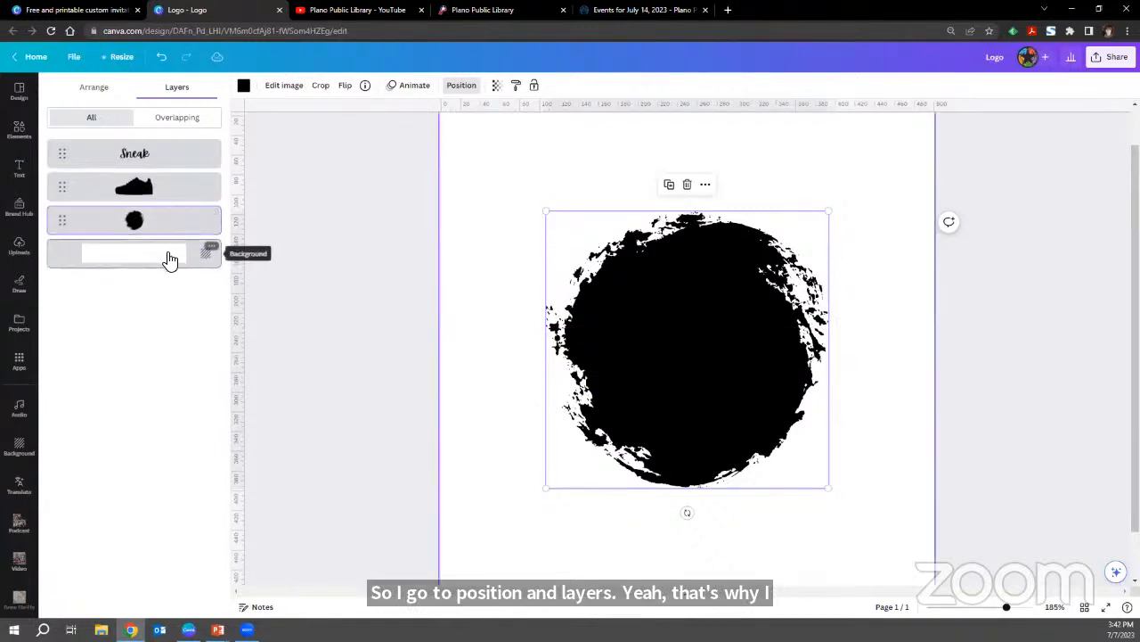
click(209, 259)
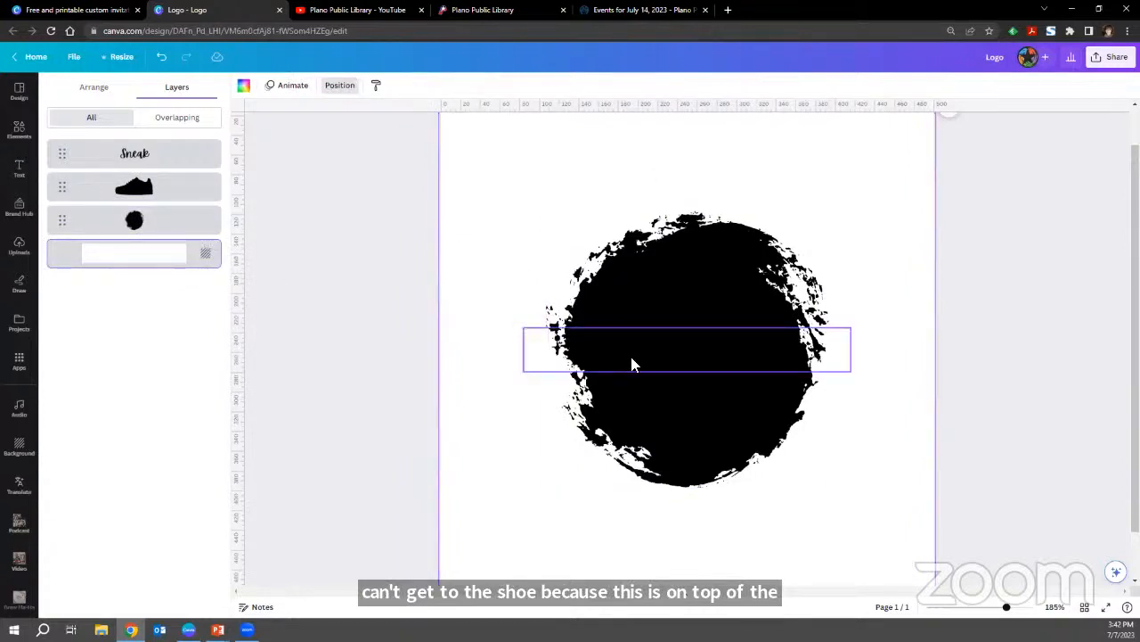
Recolour the sneaker graphic to white and deselect it.
click(672, 325)
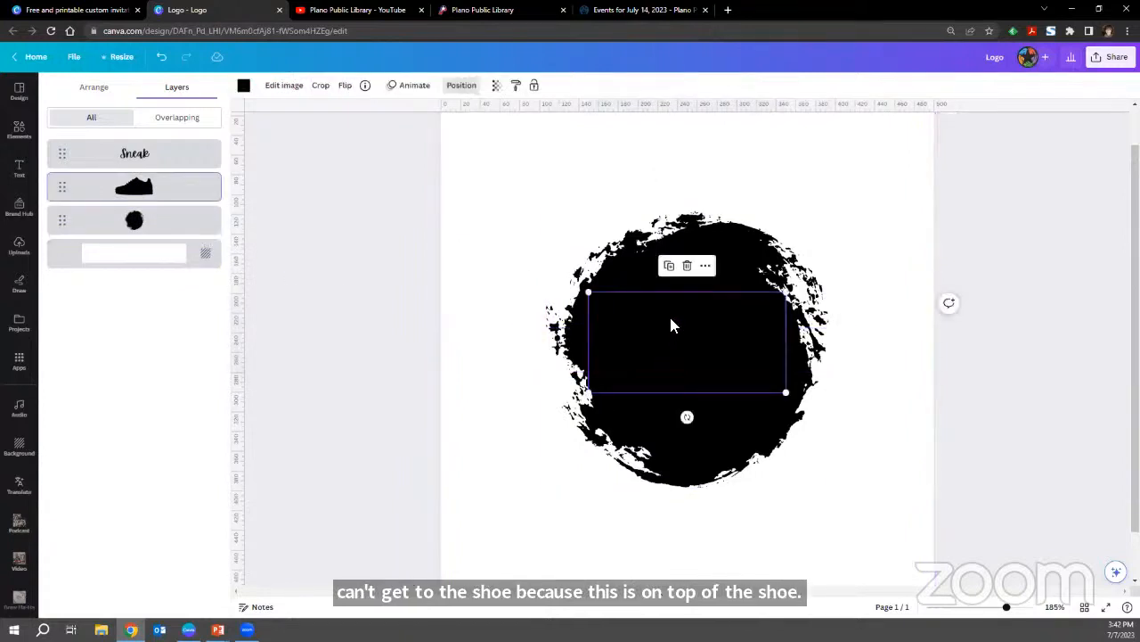
click(242, 88)
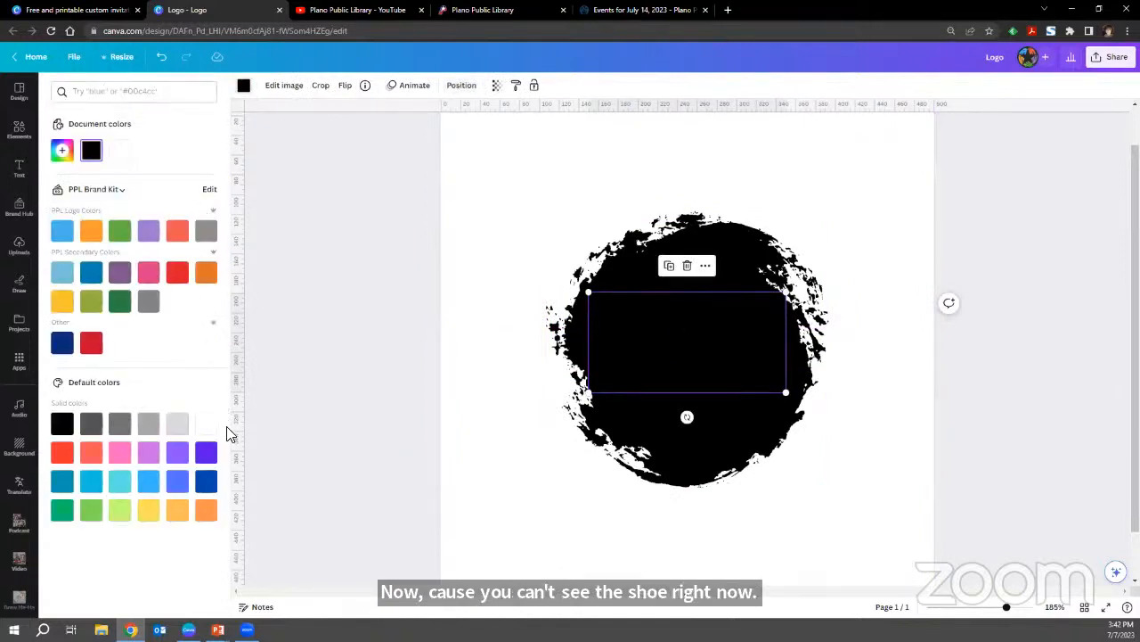
click(206, 424)
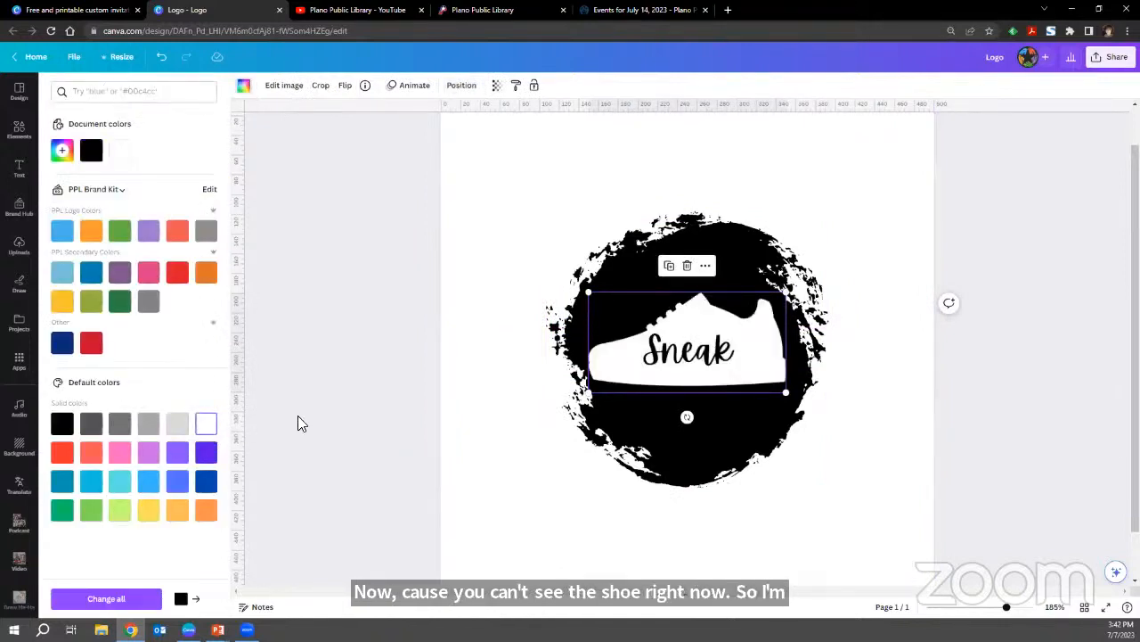
click(326, 392)
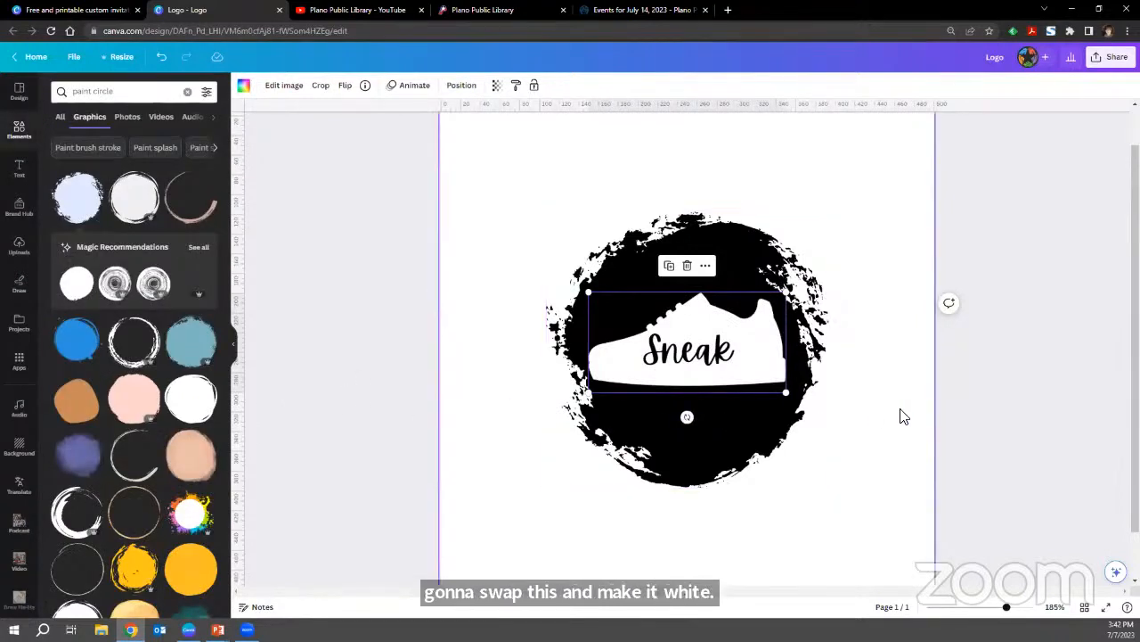
click(927, 416)
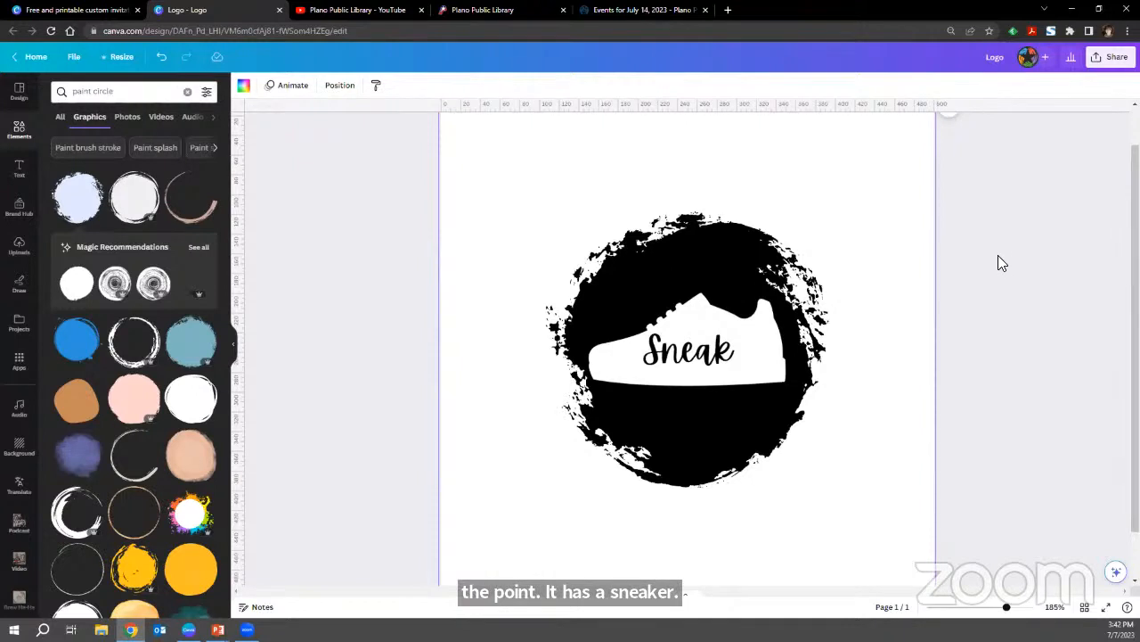
Select the paint circle, sneaker and "Sneak" text together and enlarge them proportionally to nearly fill the page.
drag(998, 257, 754, 374)
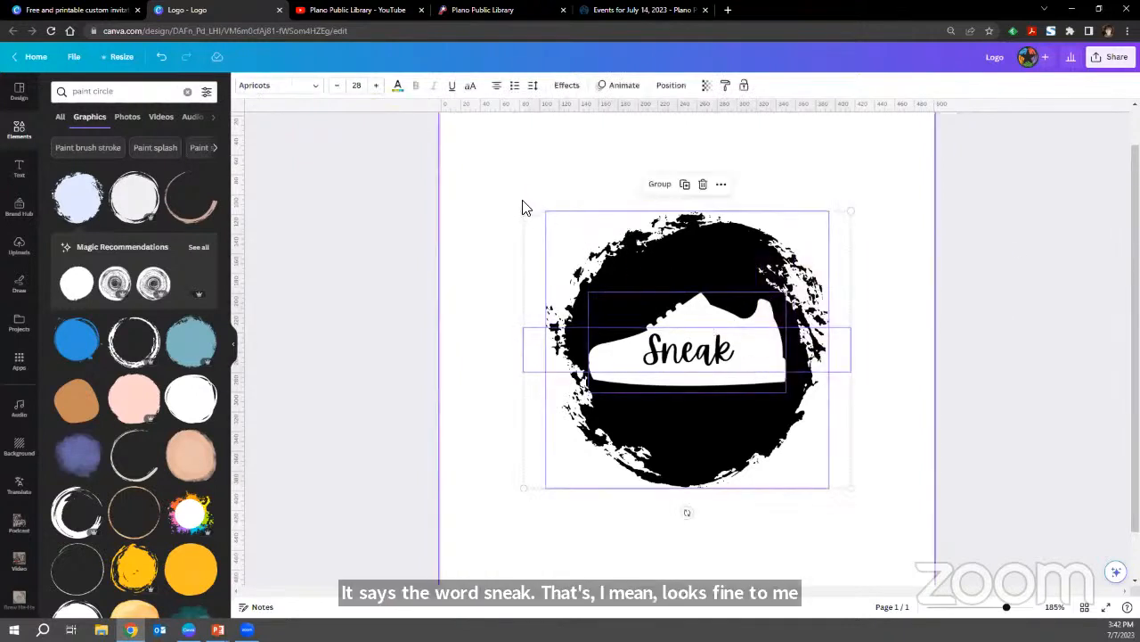
click(494, 215)
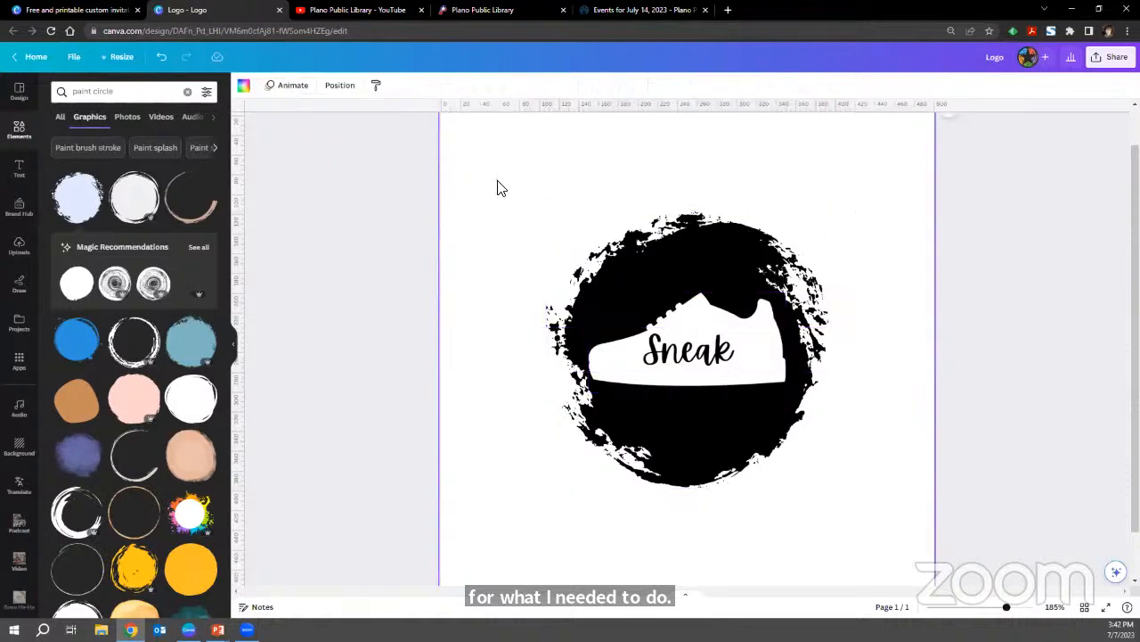
drag(497, 183, 911, 553)
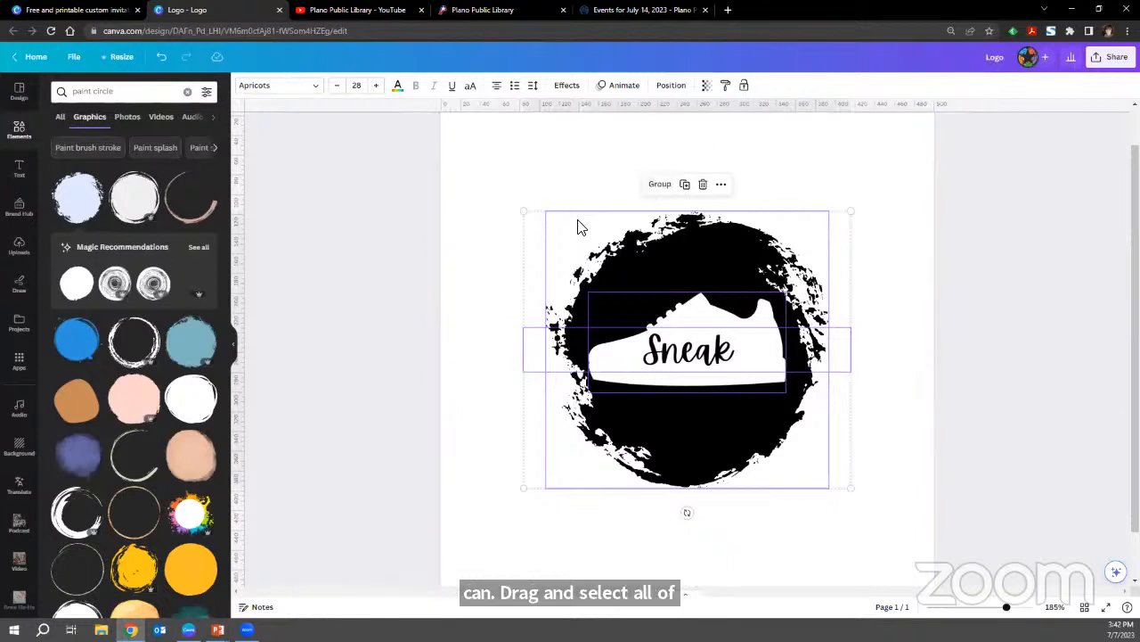
scroll(532, 236, up, 1)
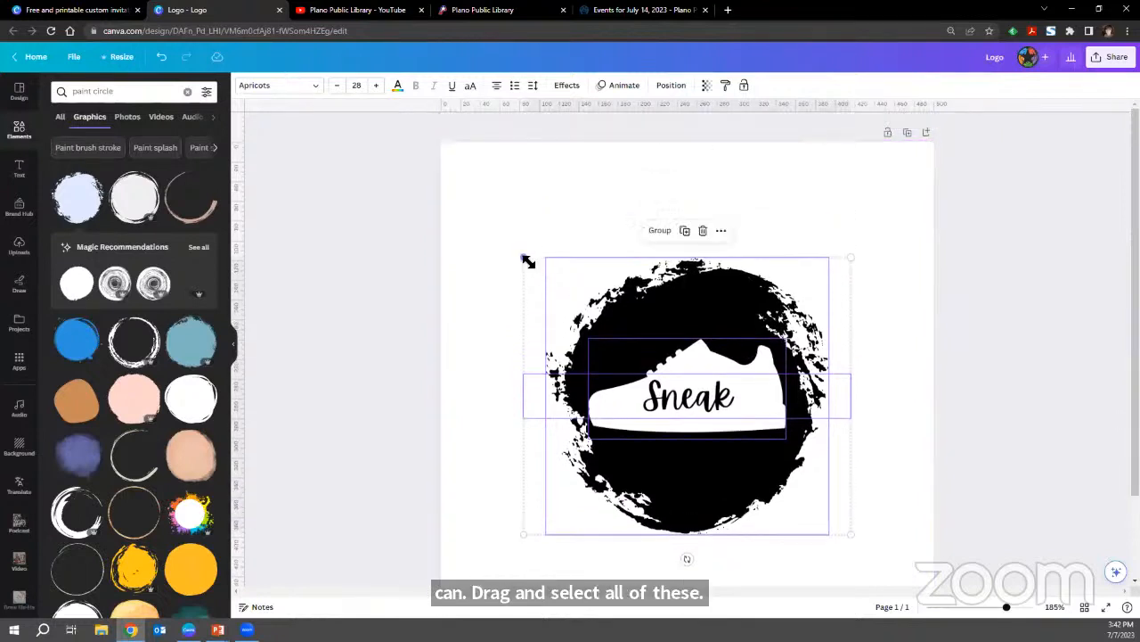
drag(527, 258, 443, 166)
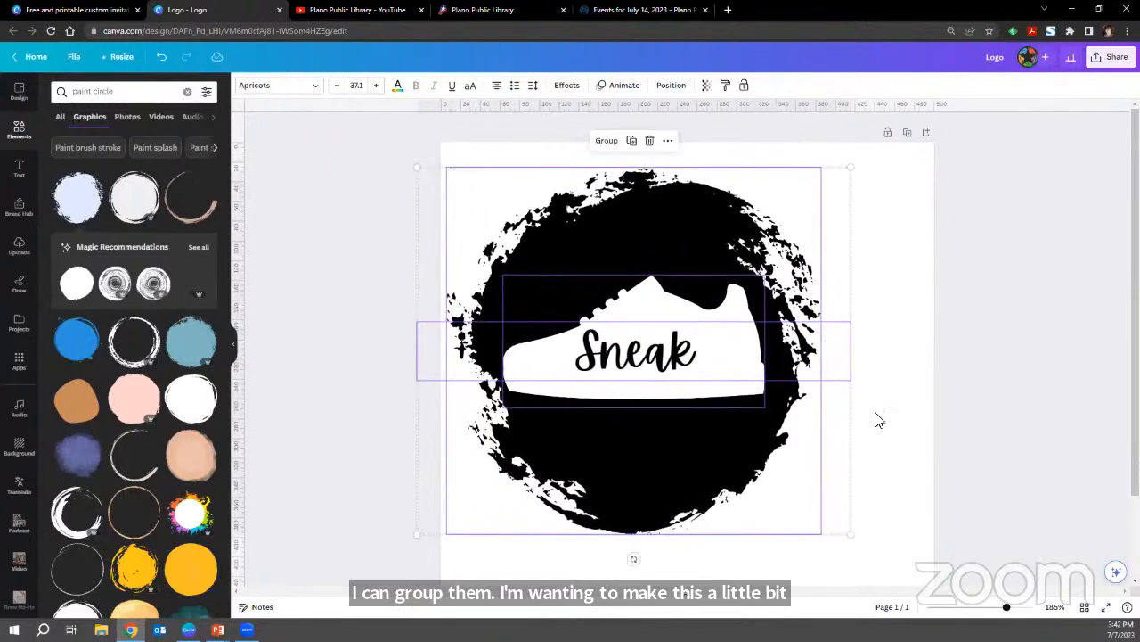
scroll(932, 461, down, 1)
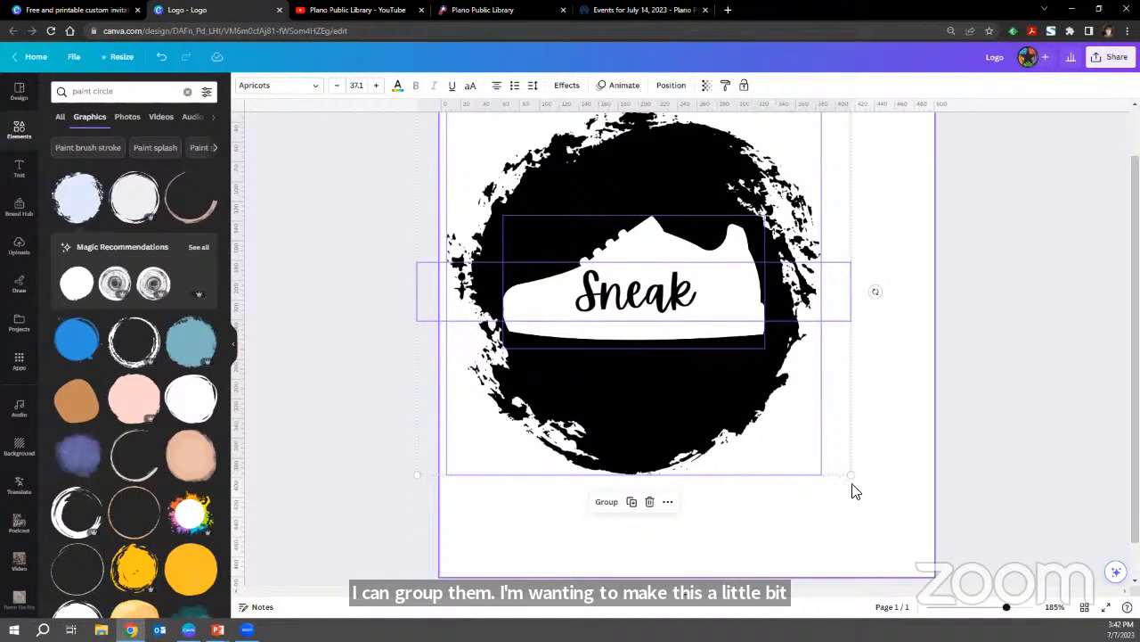
drag(853, 476, 969, 561)
click(993, 513)
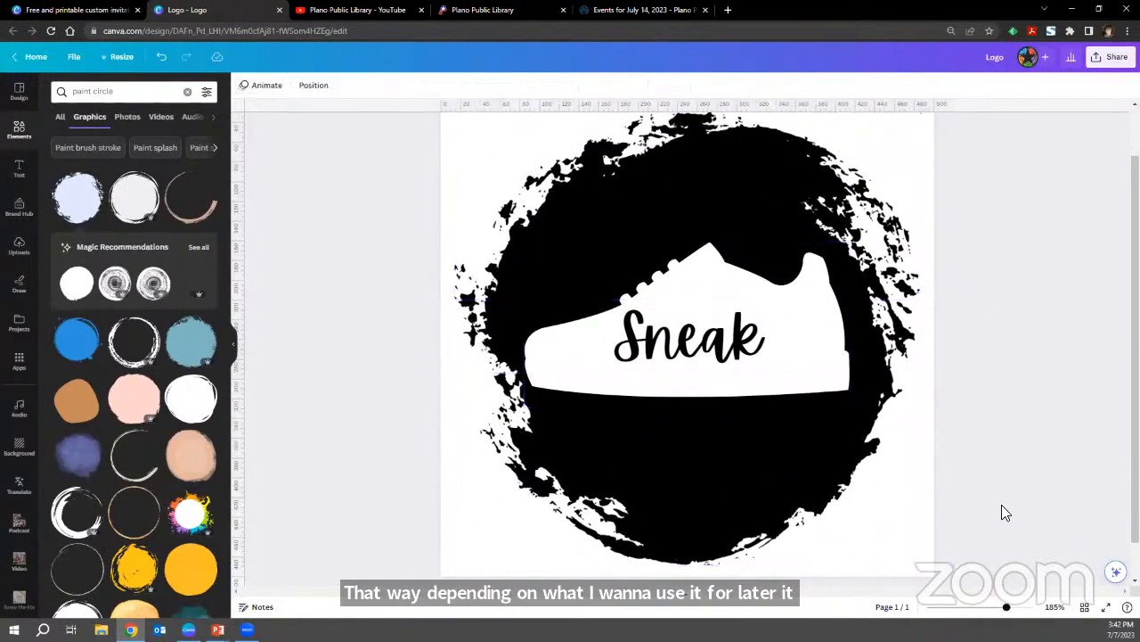
scroll(1002, 504, up, 1)
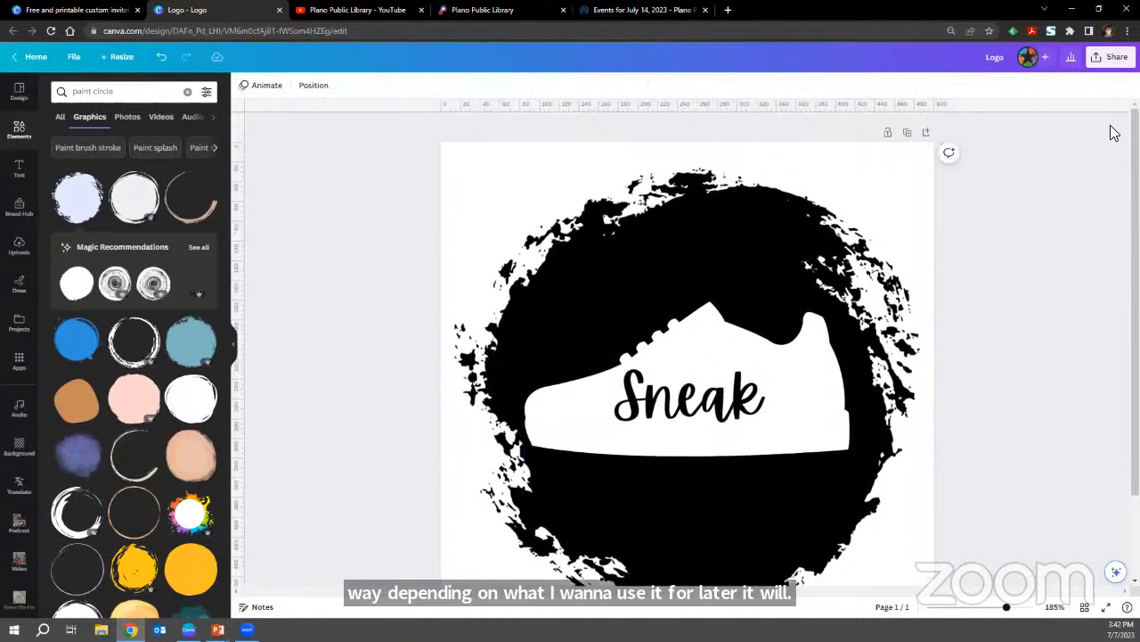
scroll(1056, 258, down, 1)
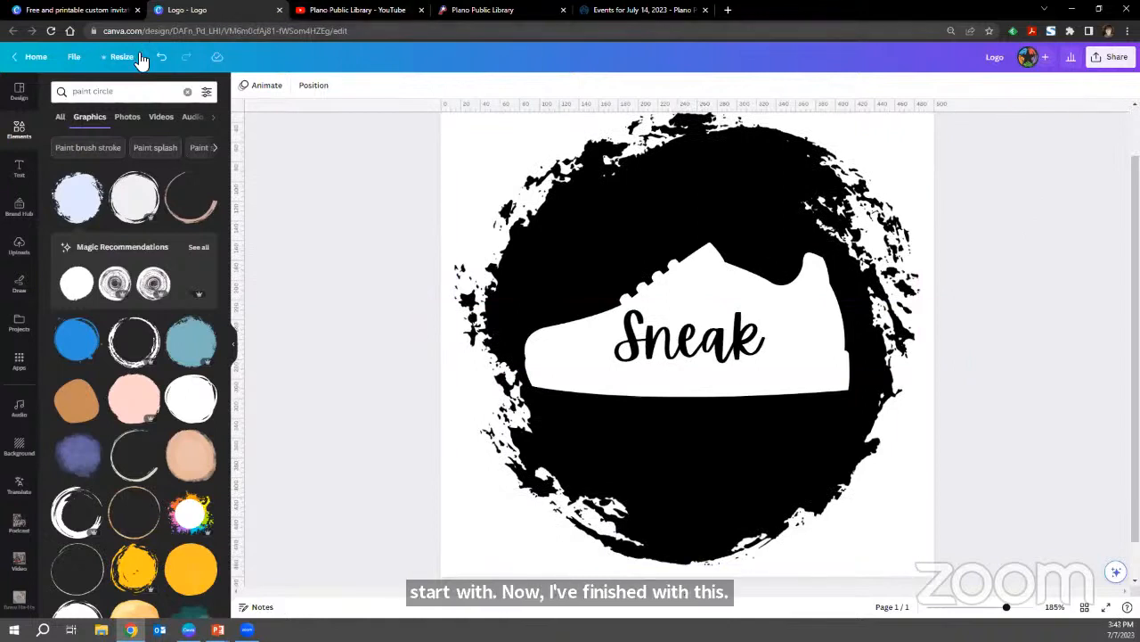
Save the logo design to the "Canva Class: Sneak" folder.
click(75, 60)
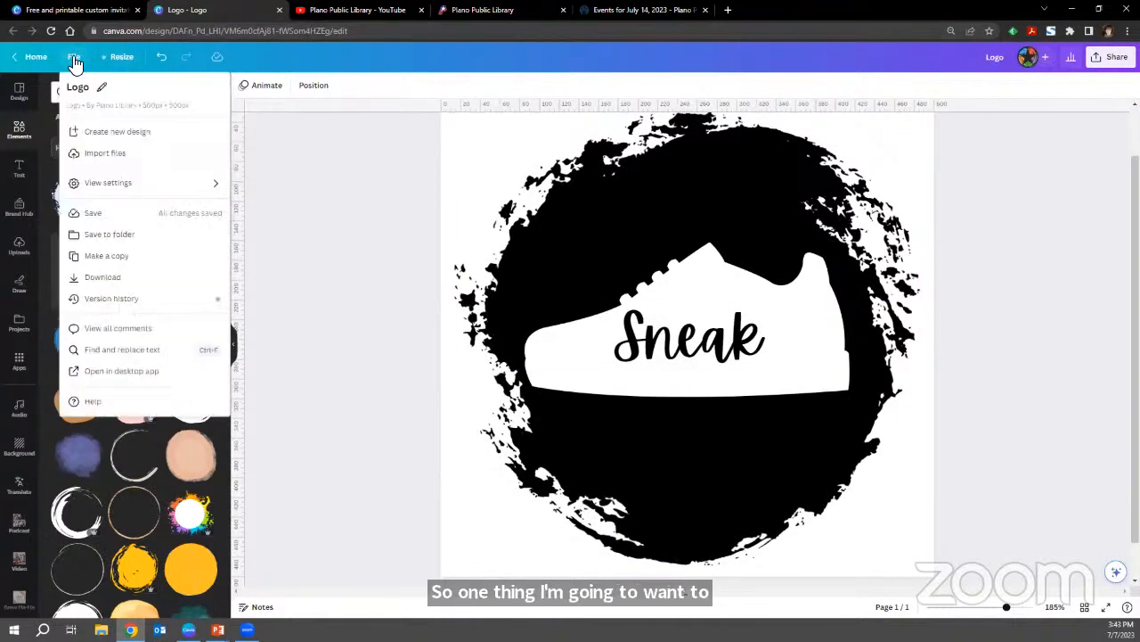
click(160, 241)
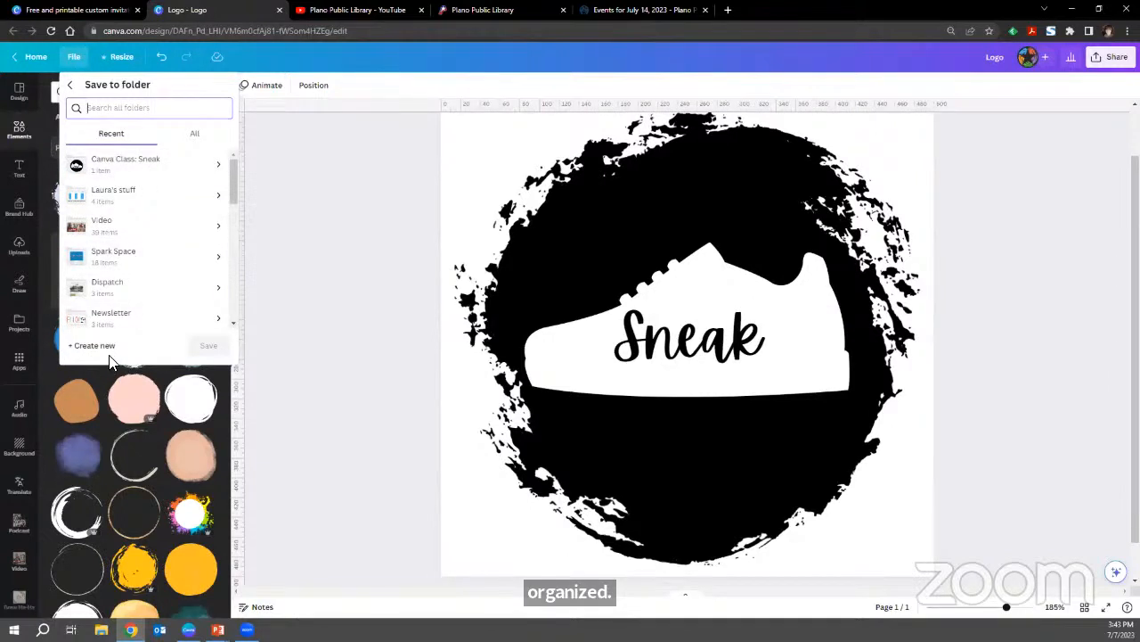
click(129, 163)
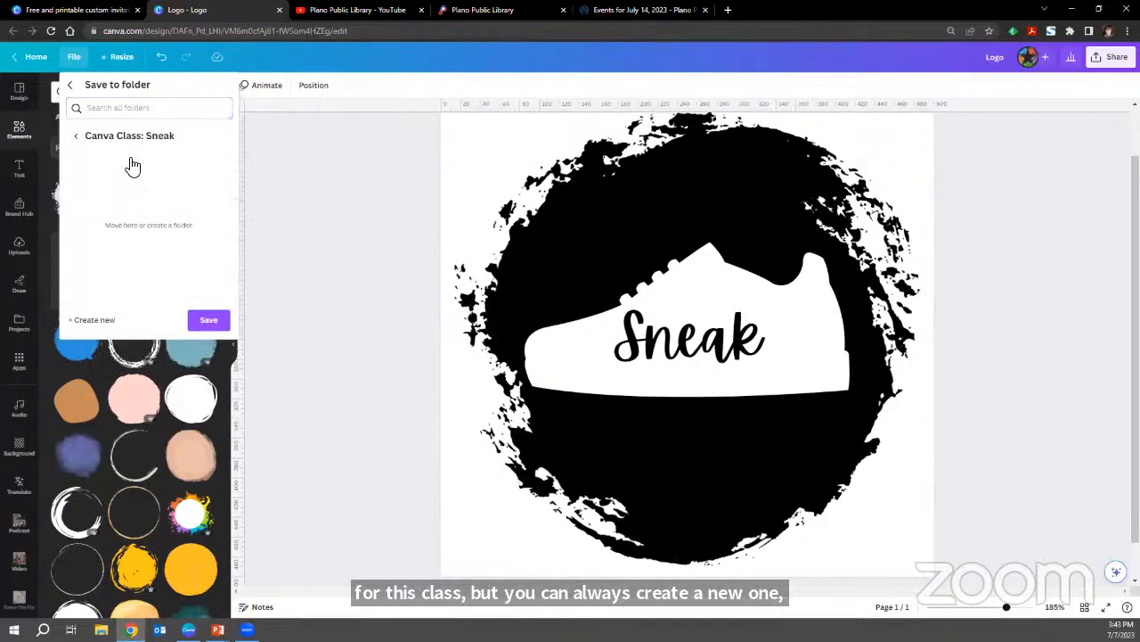
click(210, 322)
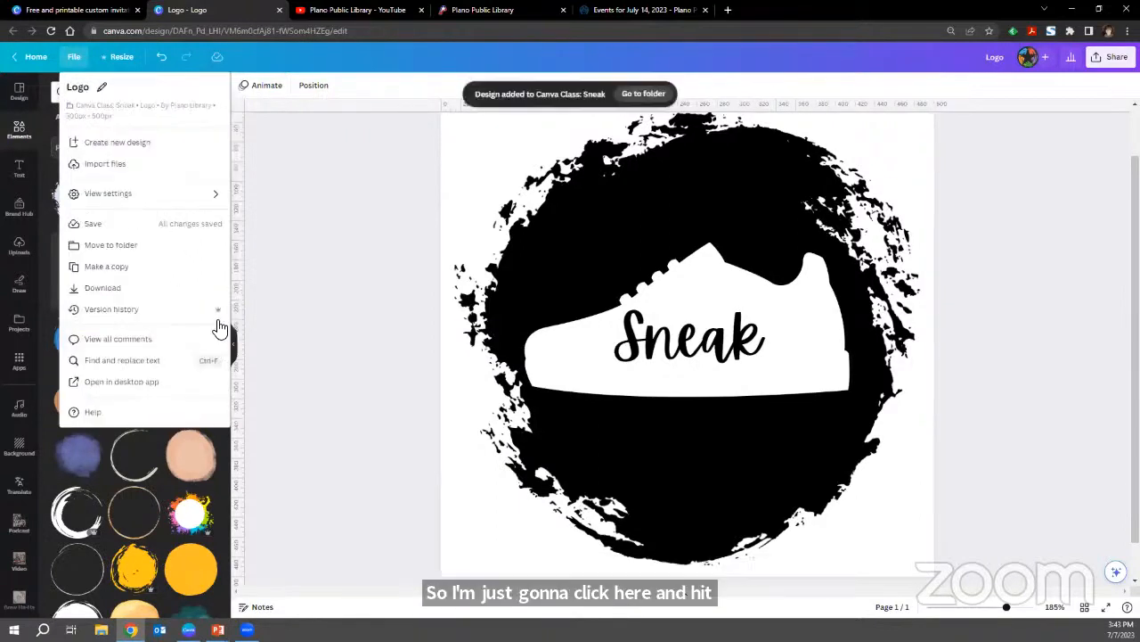
click(336, 326)
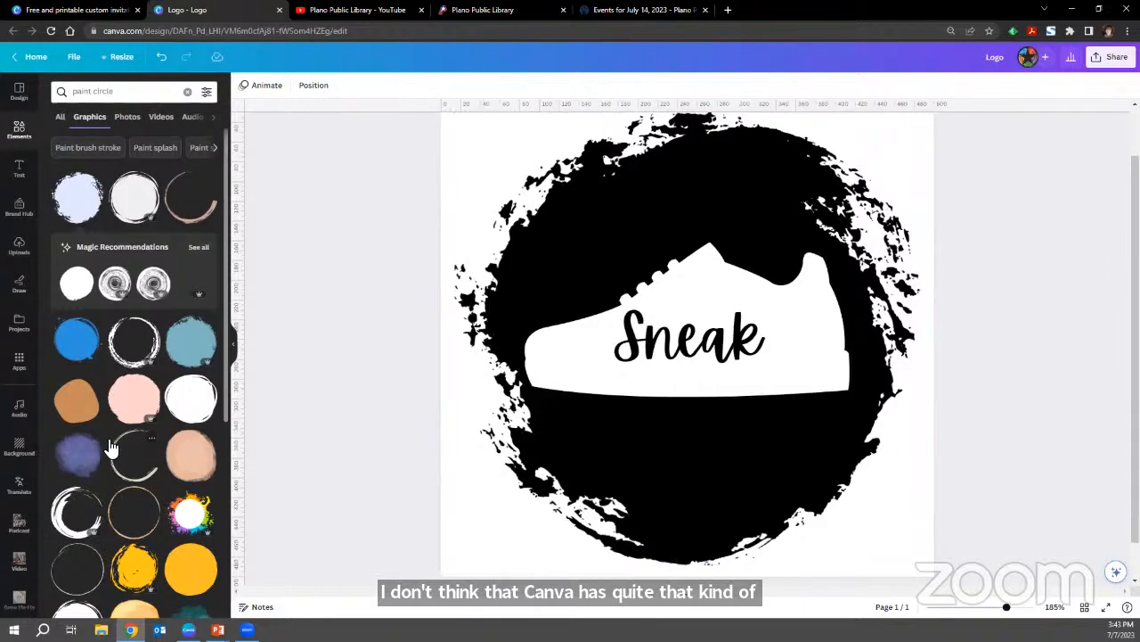
Look through the available apps, clear the element search and browse the general element categories and collections.
click(27, 356)
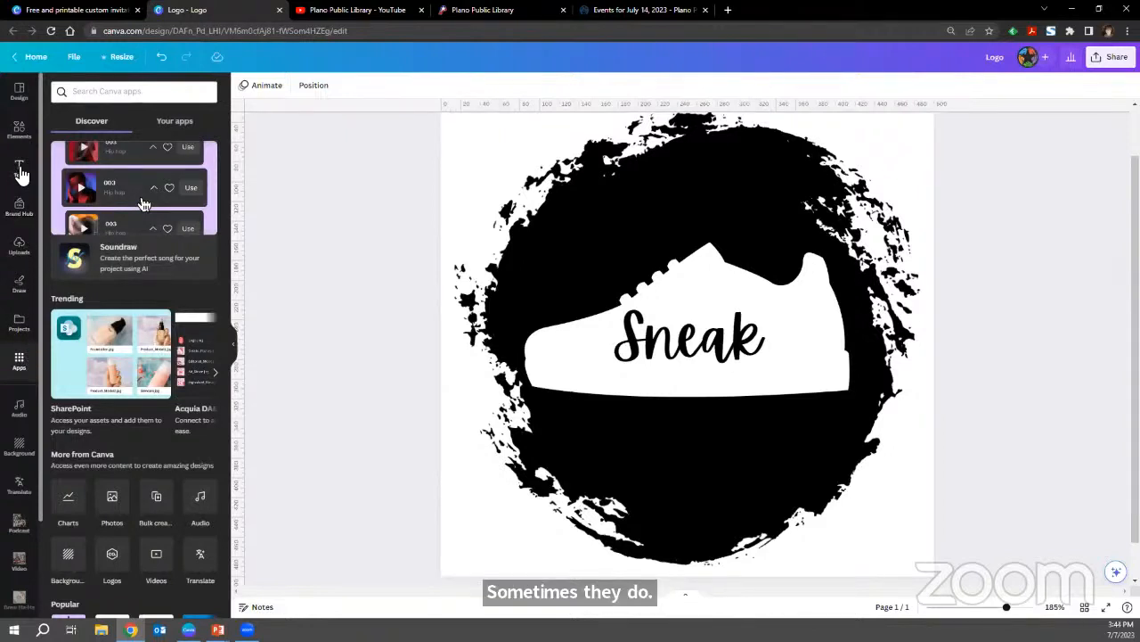
click(21, 136)
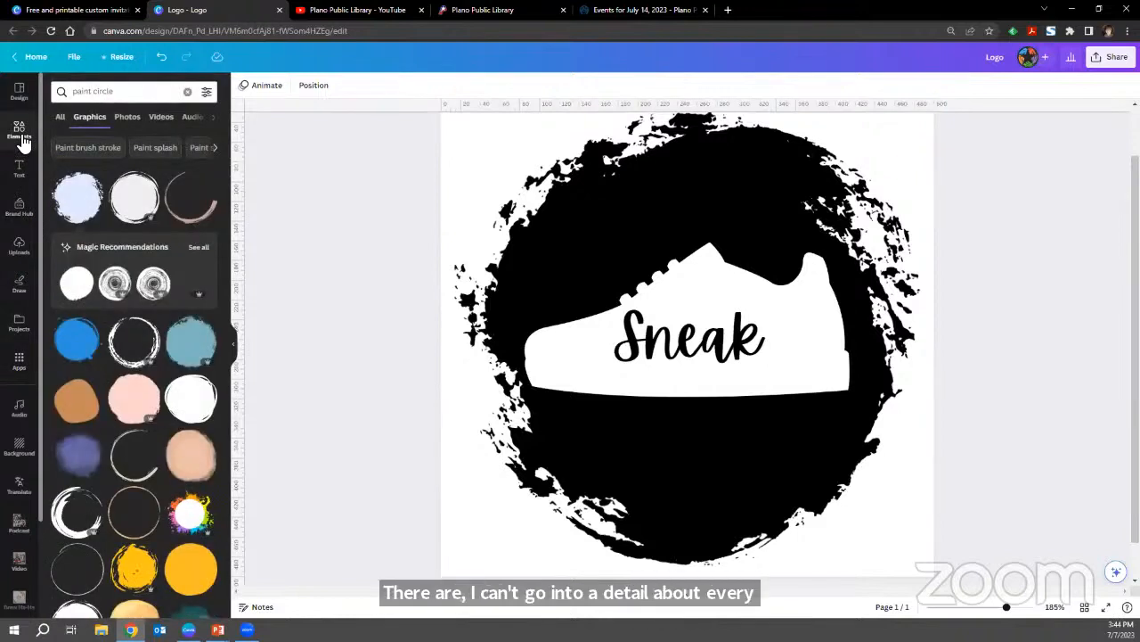
click(187, 92)
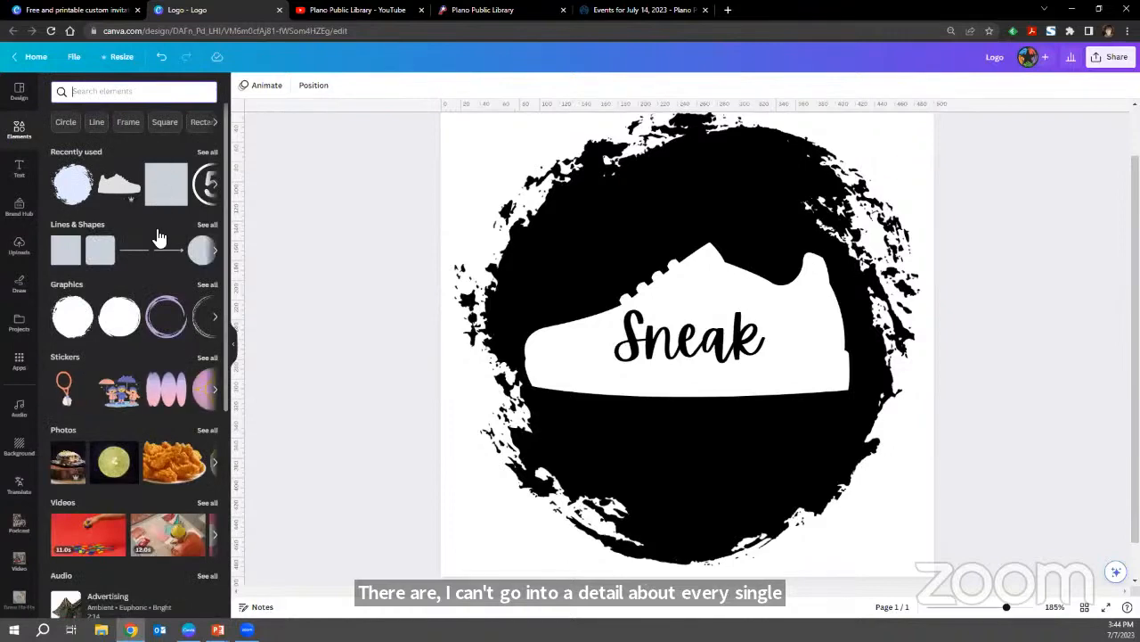
scroll(159, 343, down, 3)
scroll(158, 350, down, 10)
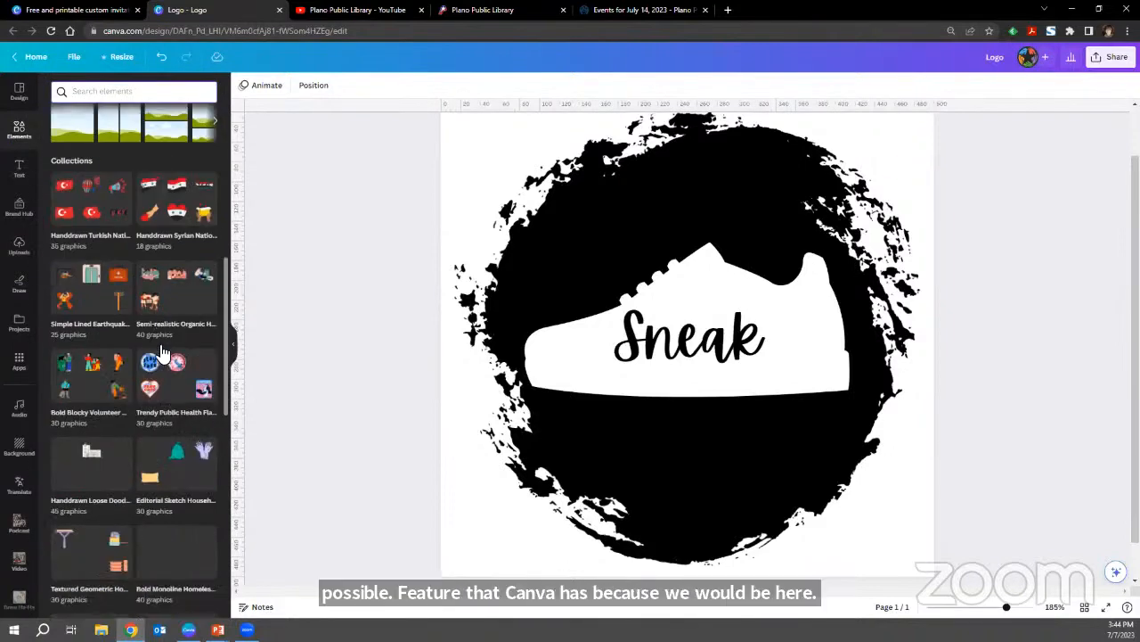
scroll(159, 349, up, 12)
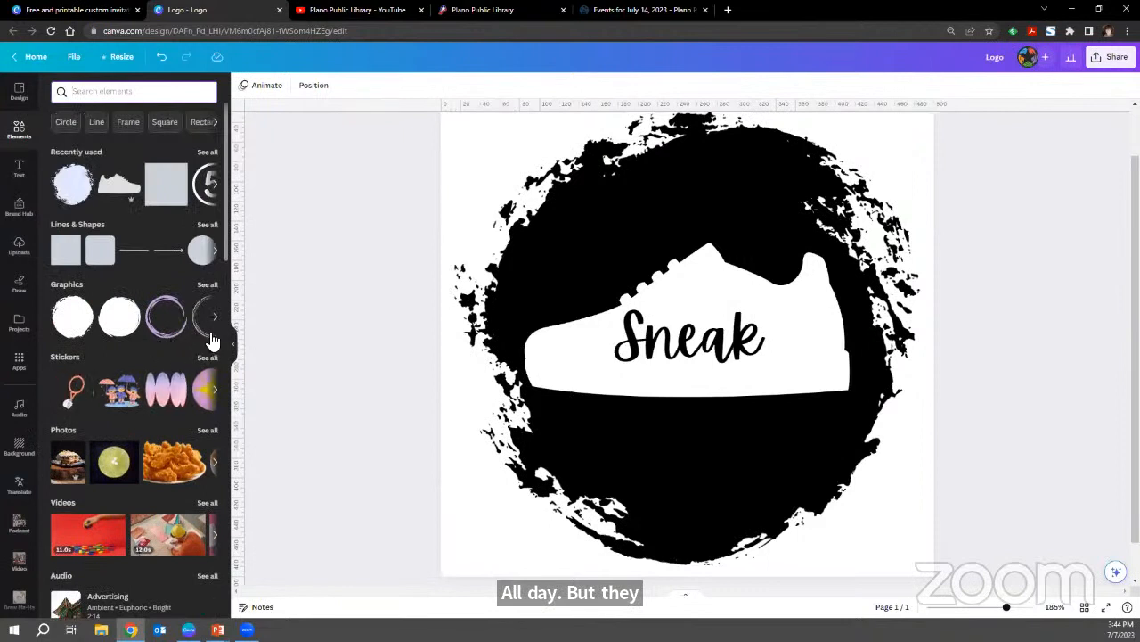
View the image-editing effects and mockups offered for the paint circle, closing them without applying any.
click(461, 286)
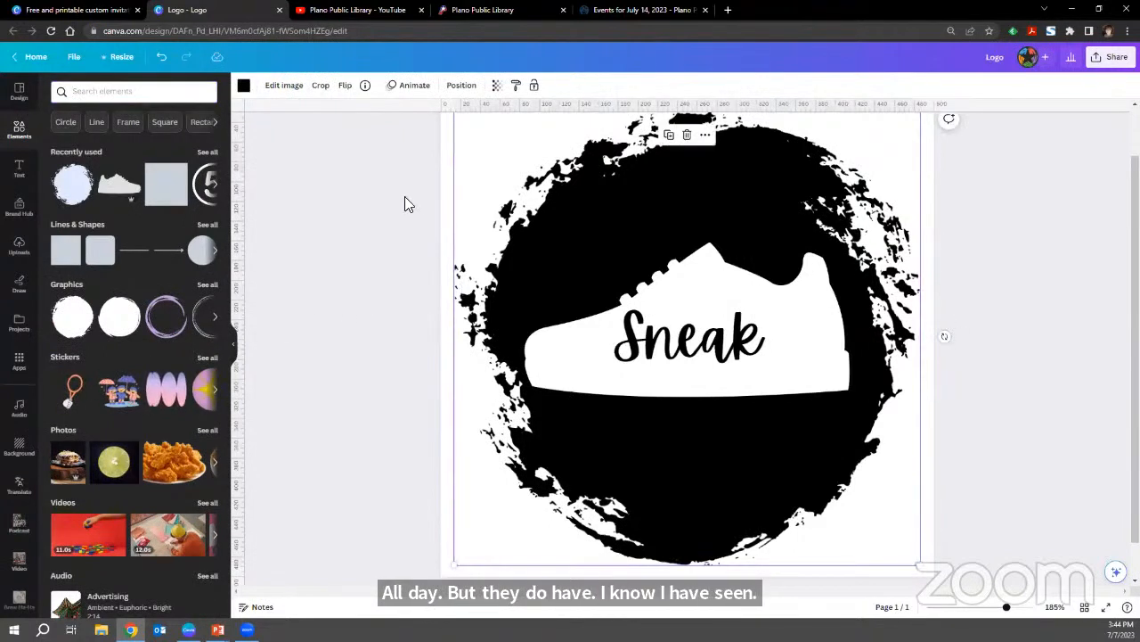
click(290, 92)
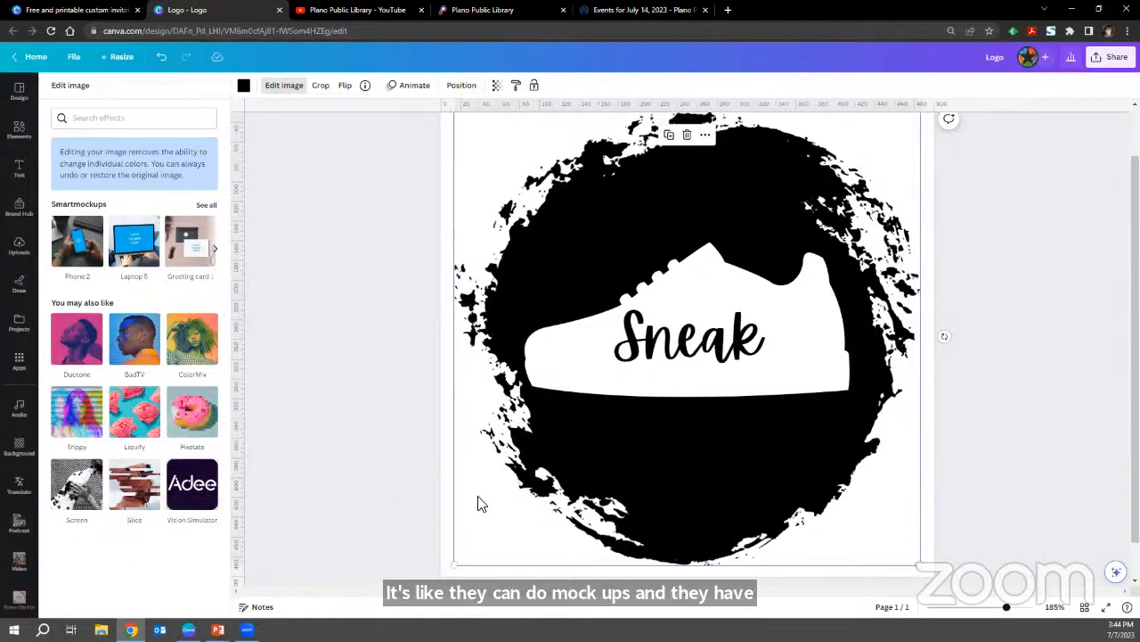
click(417, 517)
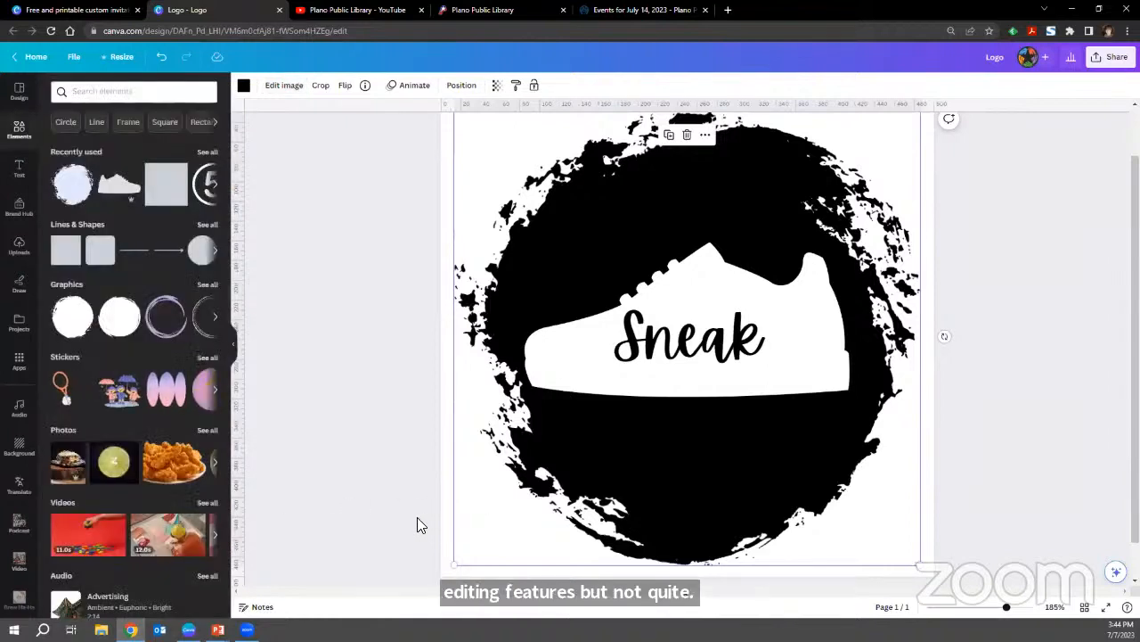
click(417, 517)
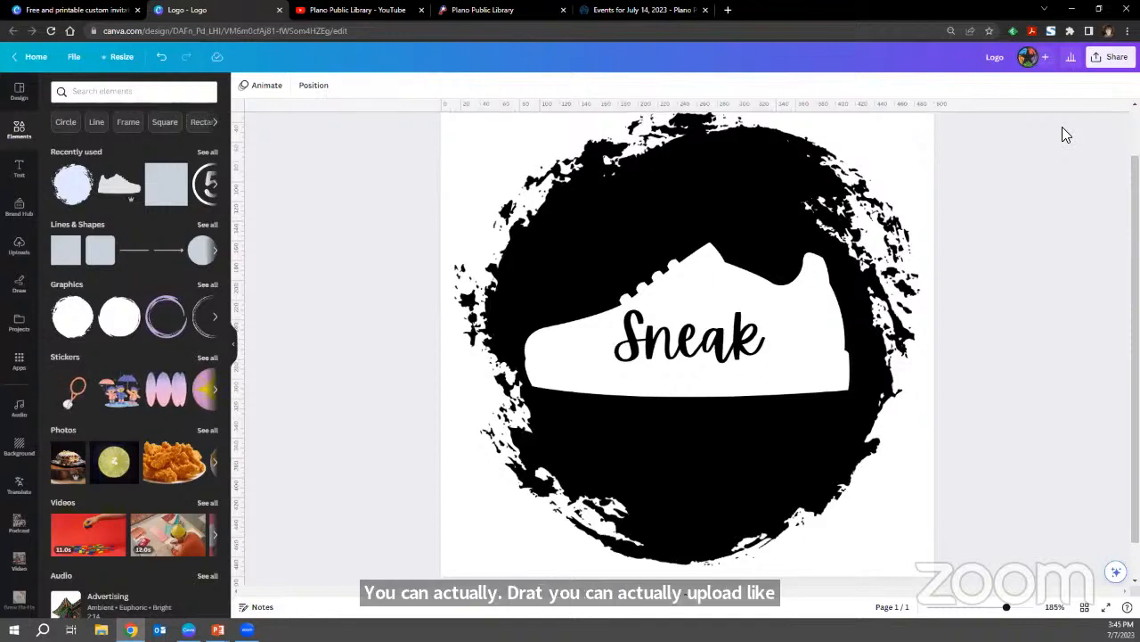
Download the logo as a PNG with a transparent background.
click(1098, 64)
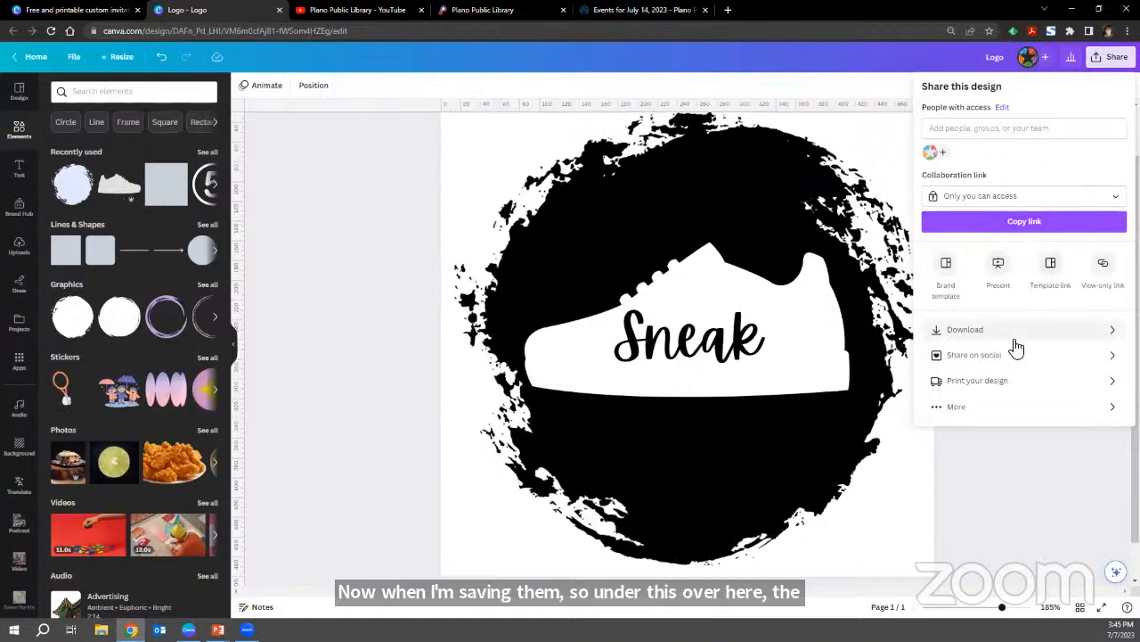
click(985, 330)
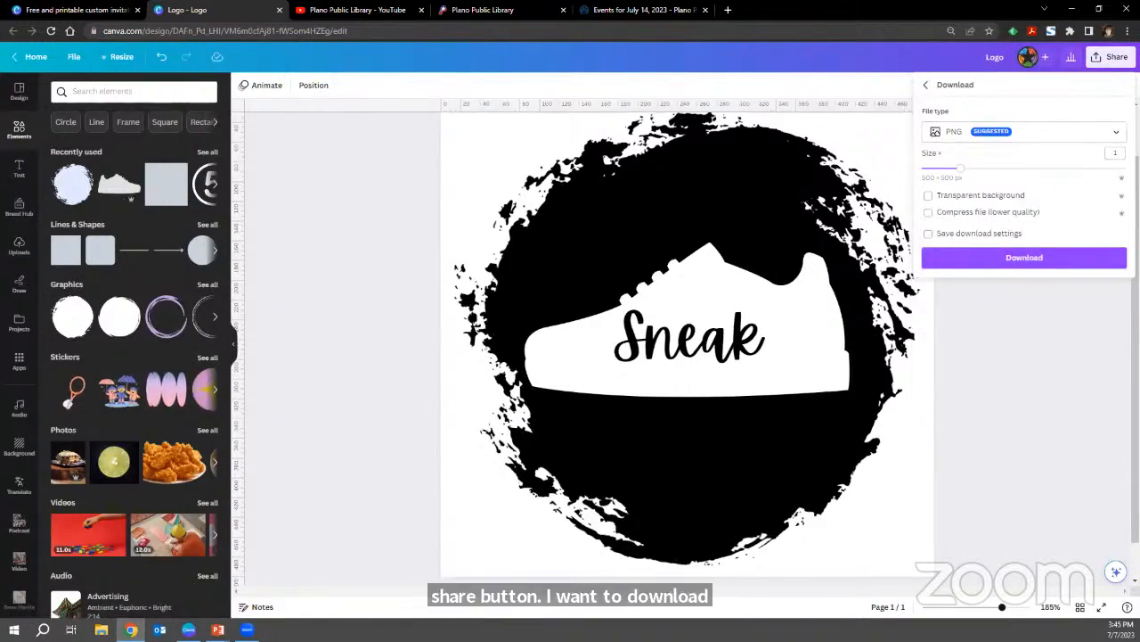
click(1111, 133)
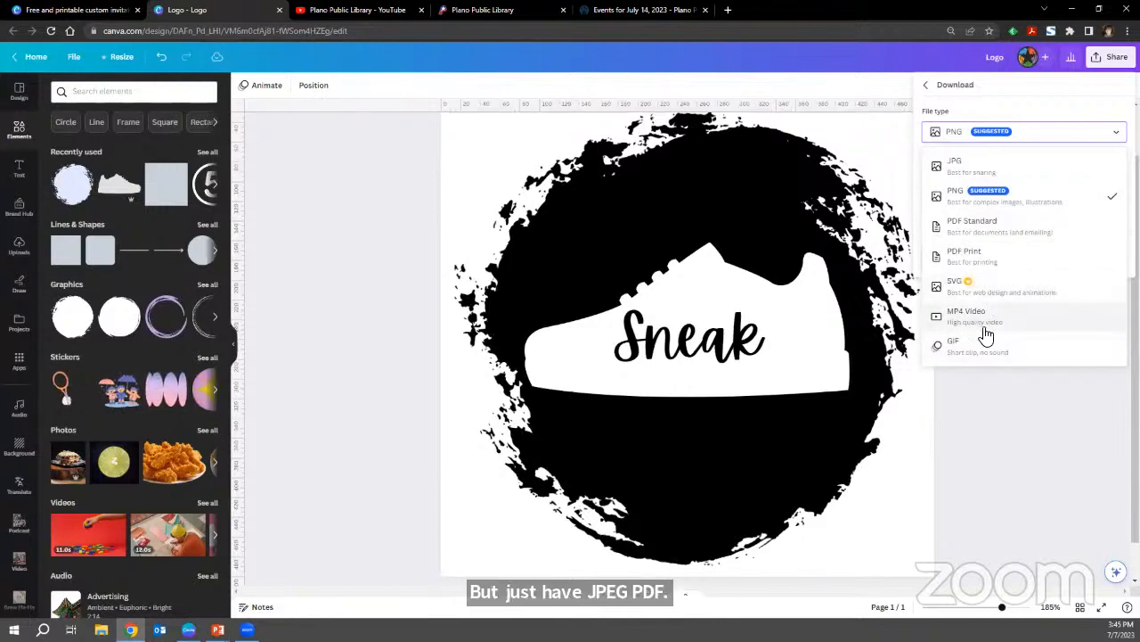
click(1004, 204)
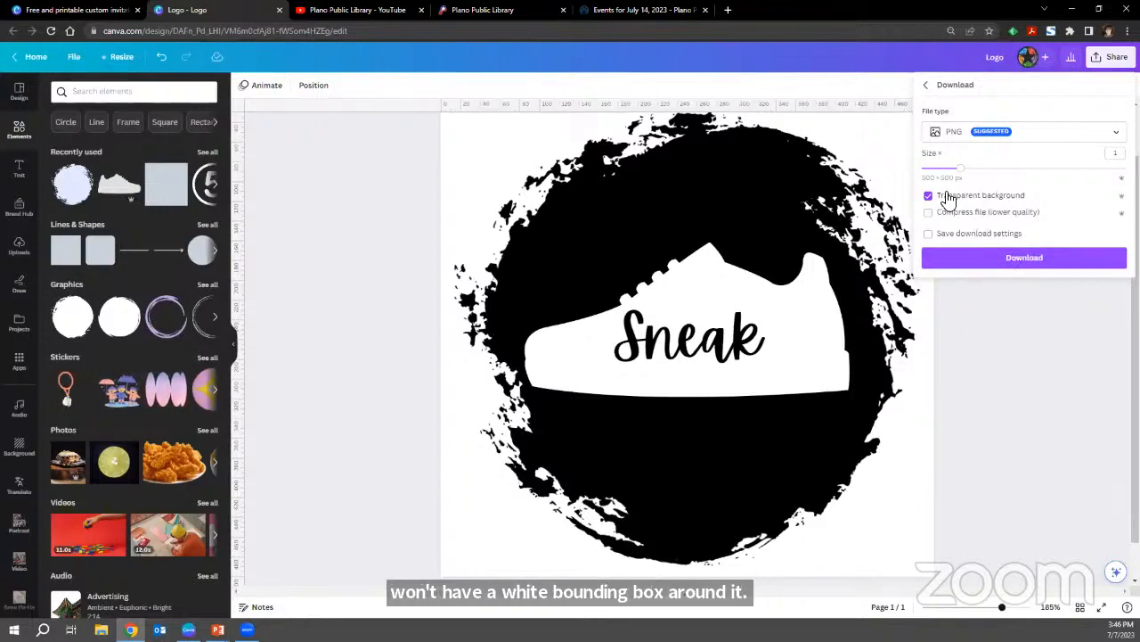
click(1018, 260)
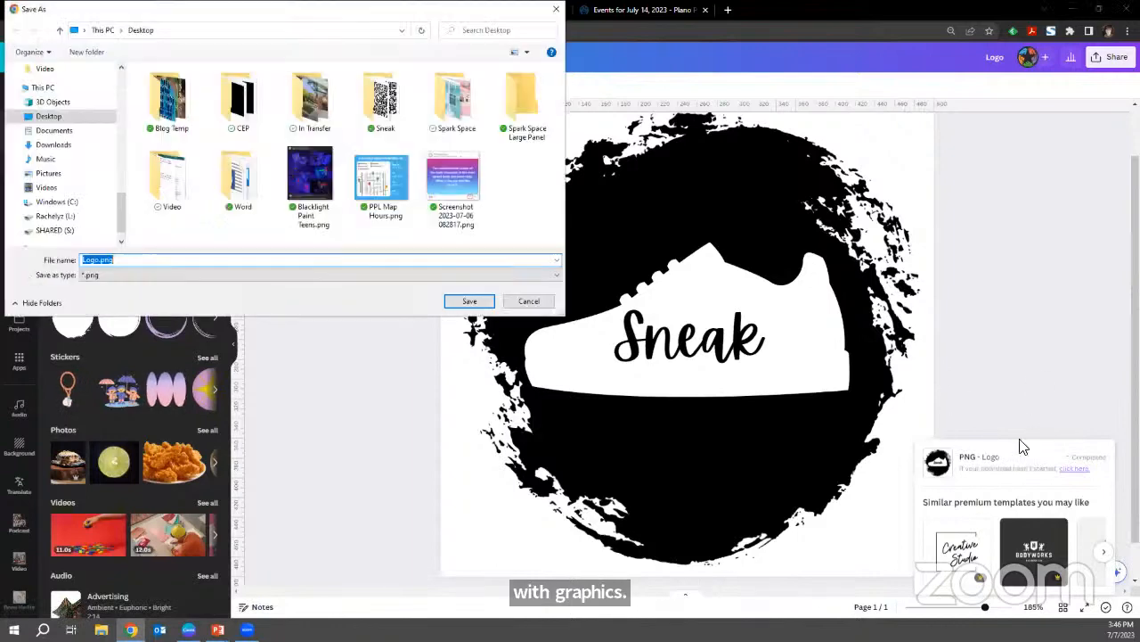
Save the downloaded logo in the desktop's Sneak folder as "Sneak Black Logo 2.png".
double_click(393, 127)
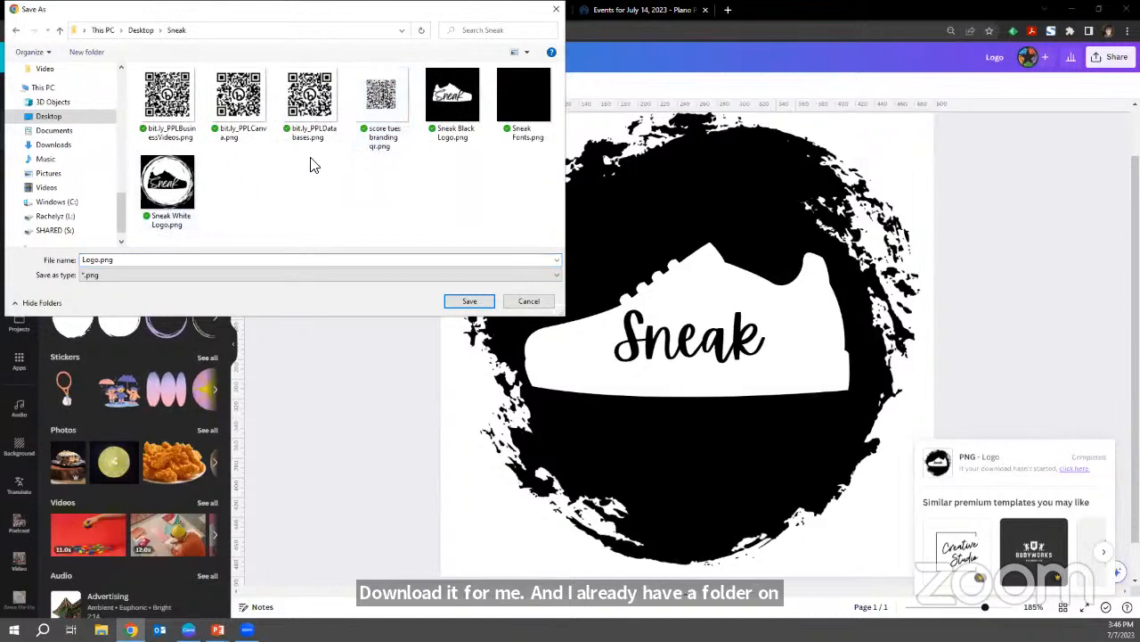
click(457, 135)
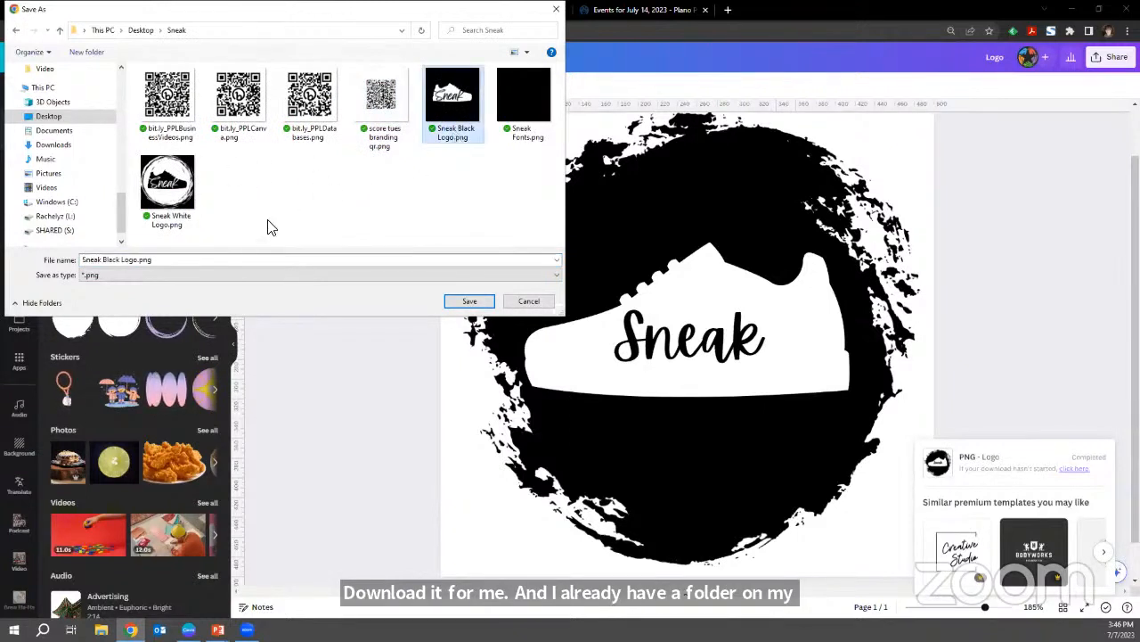
click(139, 263)
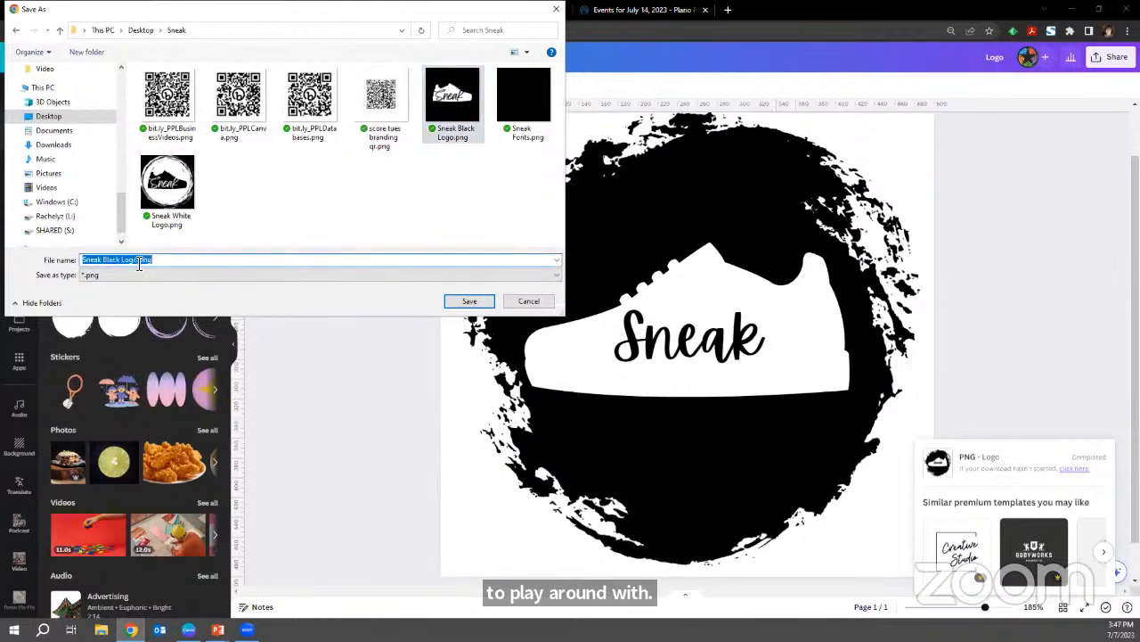
click(137, 264)
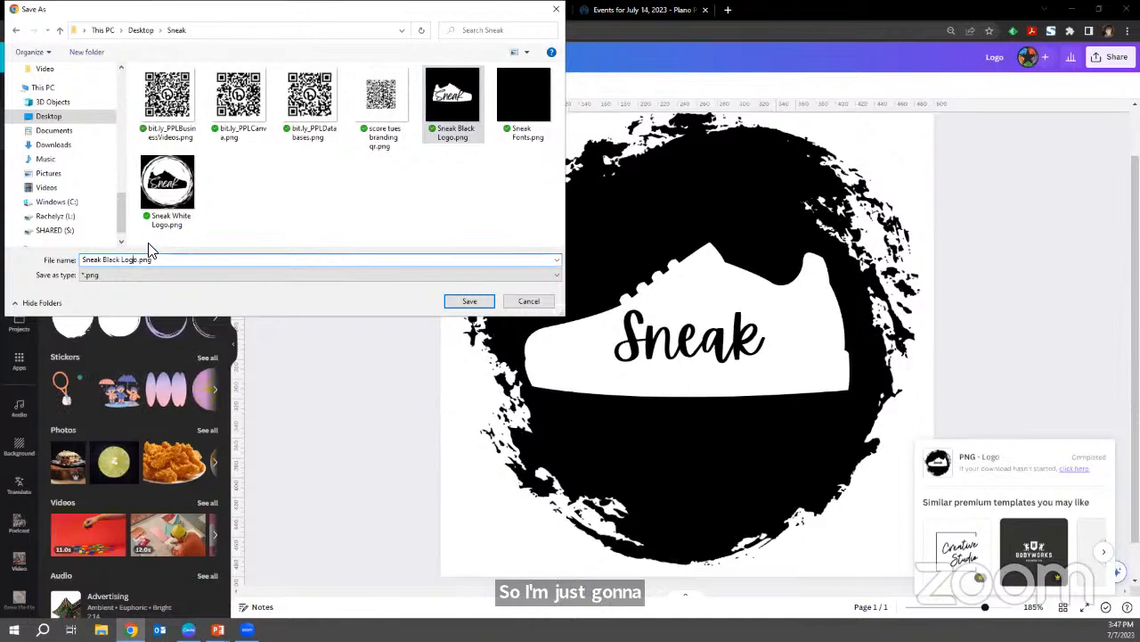
text(2)
key(Return)
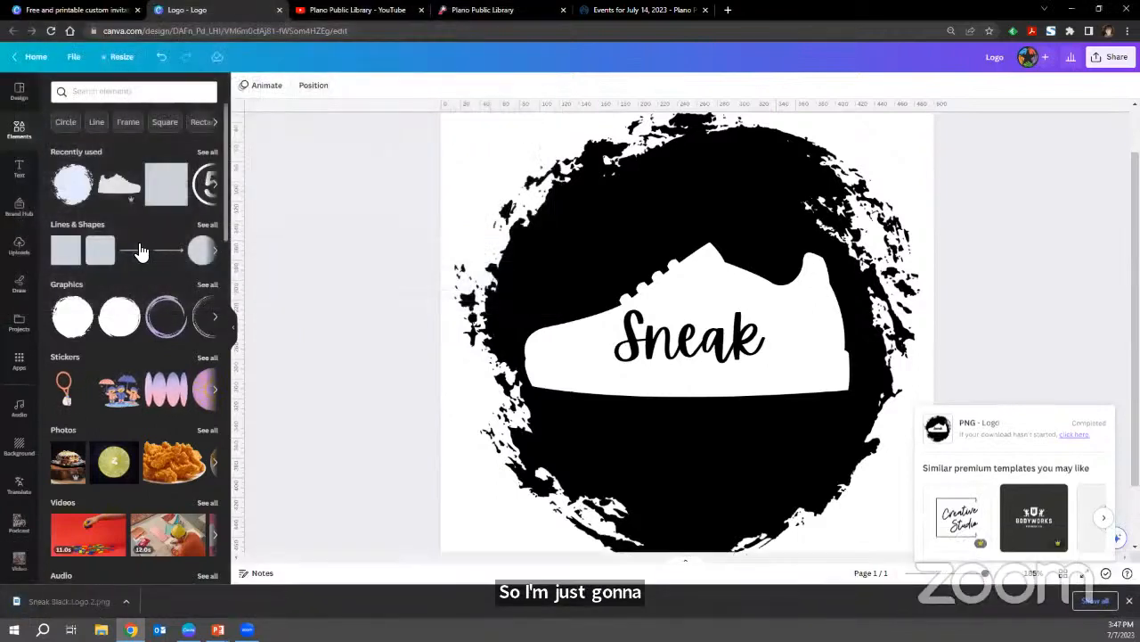
Return to the Canva home page and create a new Brand Kit named "Sneak" in the Brand Hub.
click(92, 9)
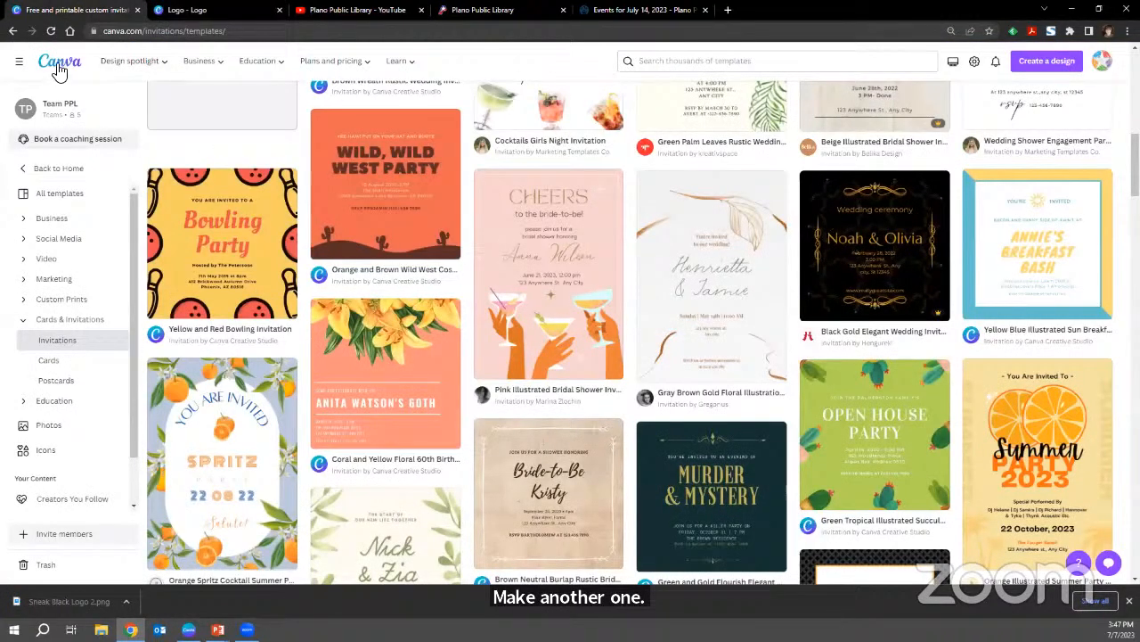
click(59, 70)
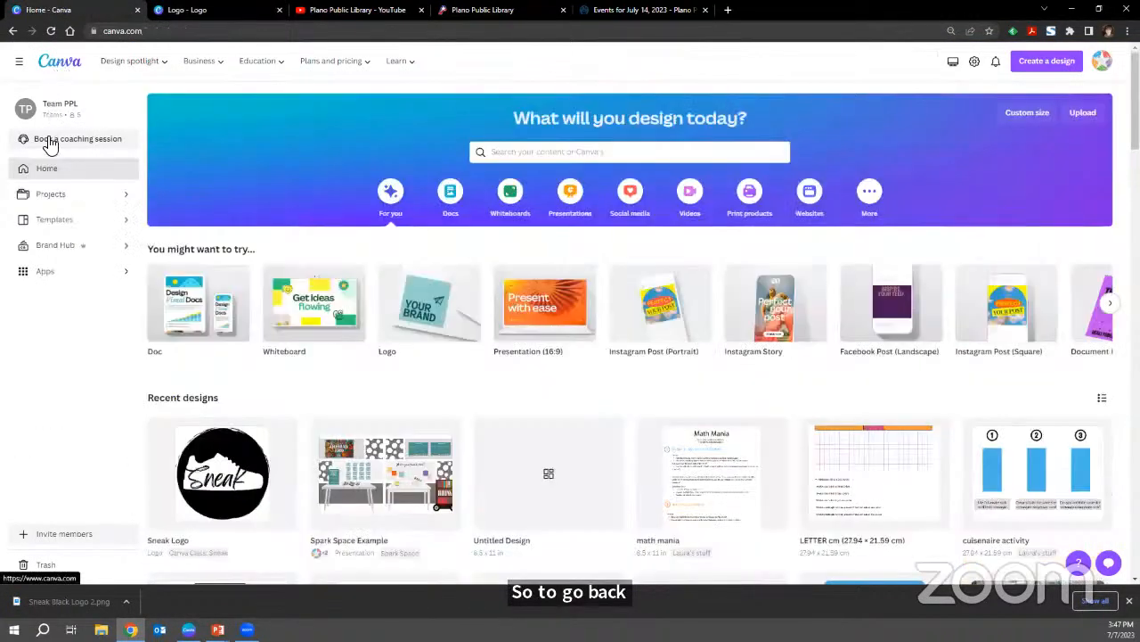
click(68, 245)
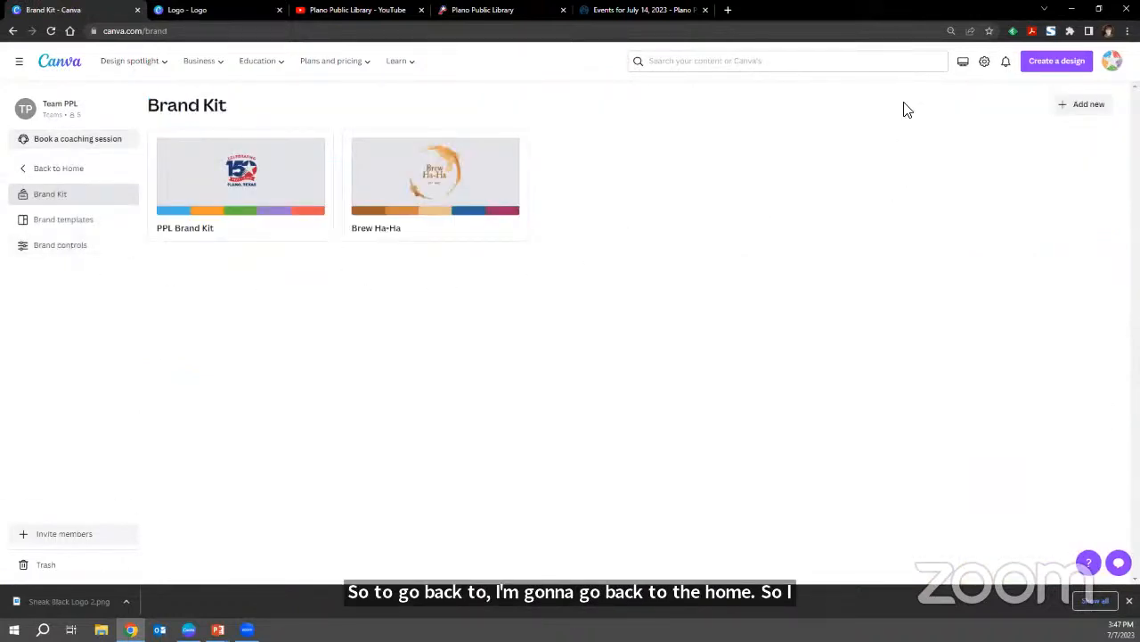
click(1064, 112)
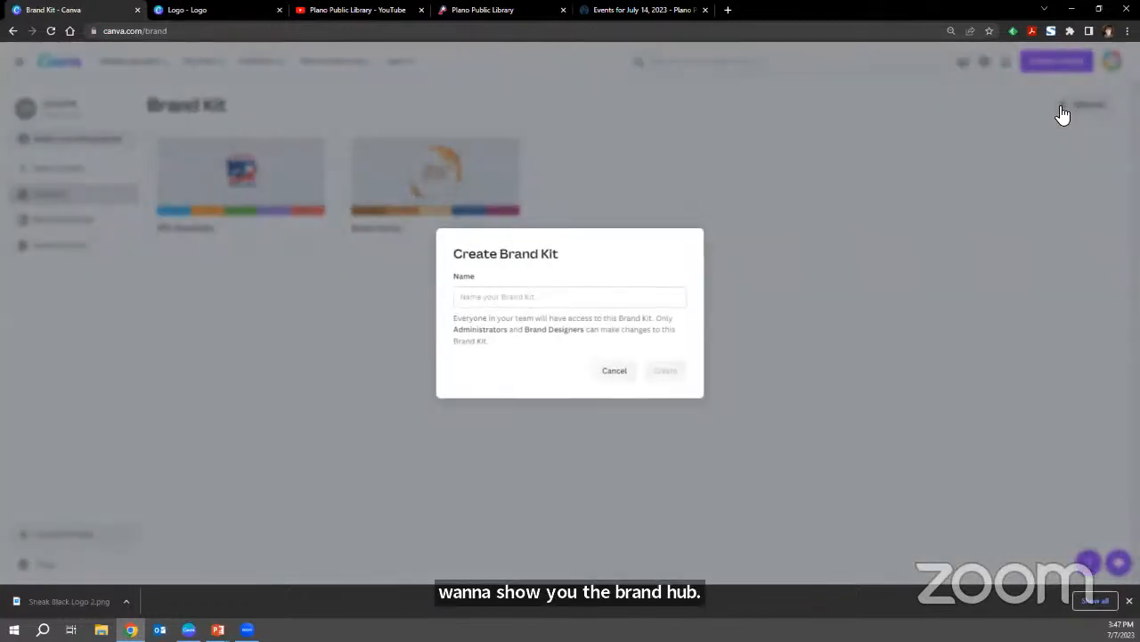
click(630, 299)
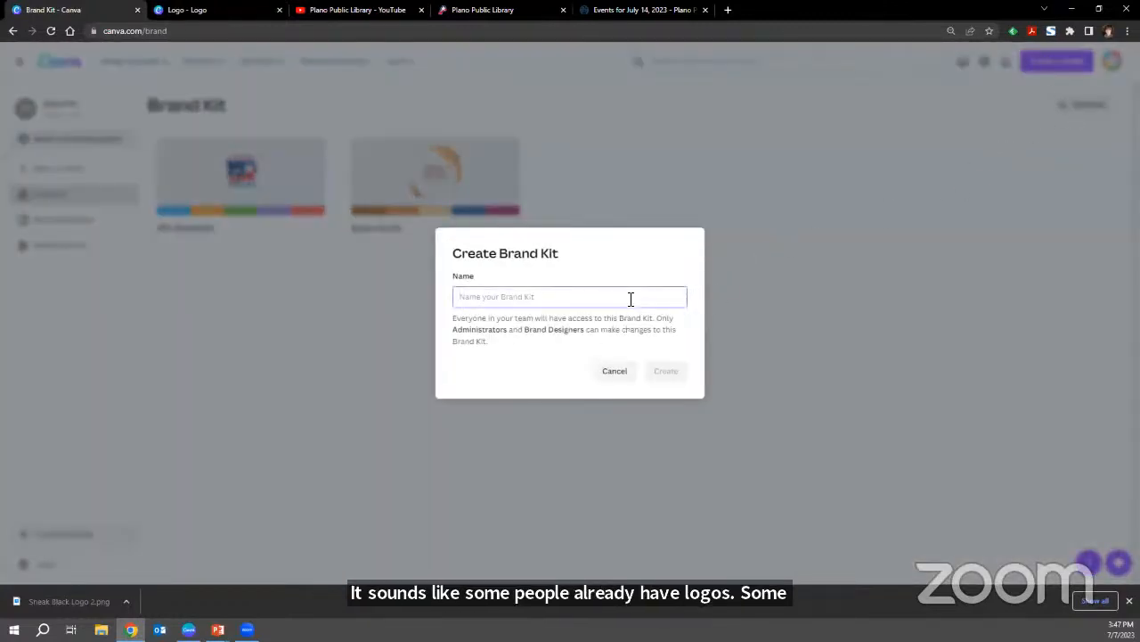
text(Sneak)
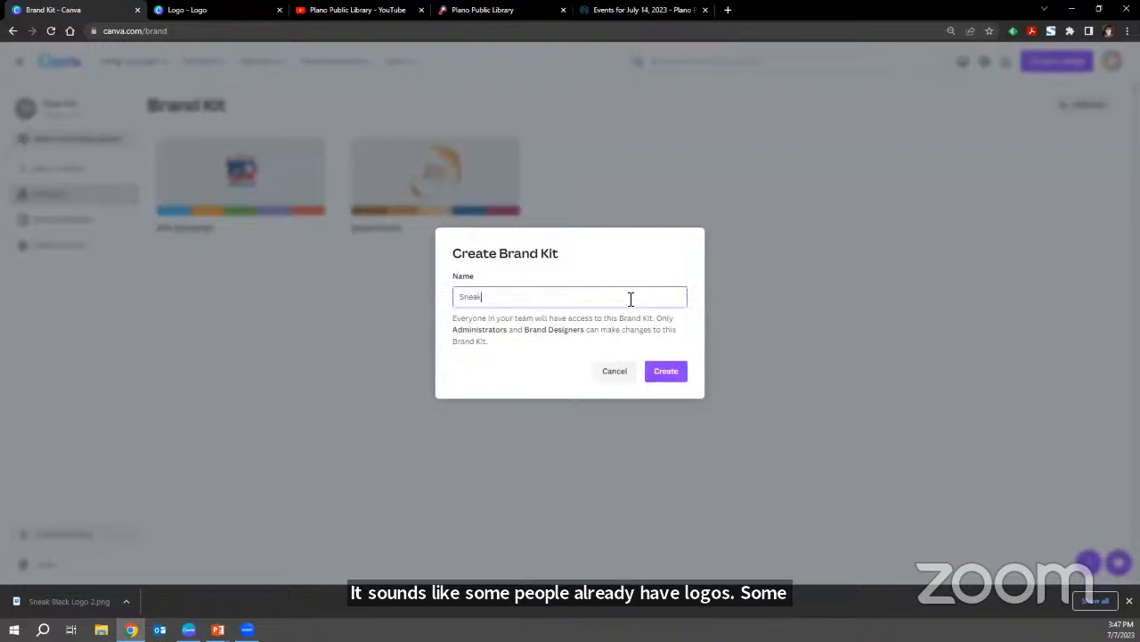
click(679, 380)
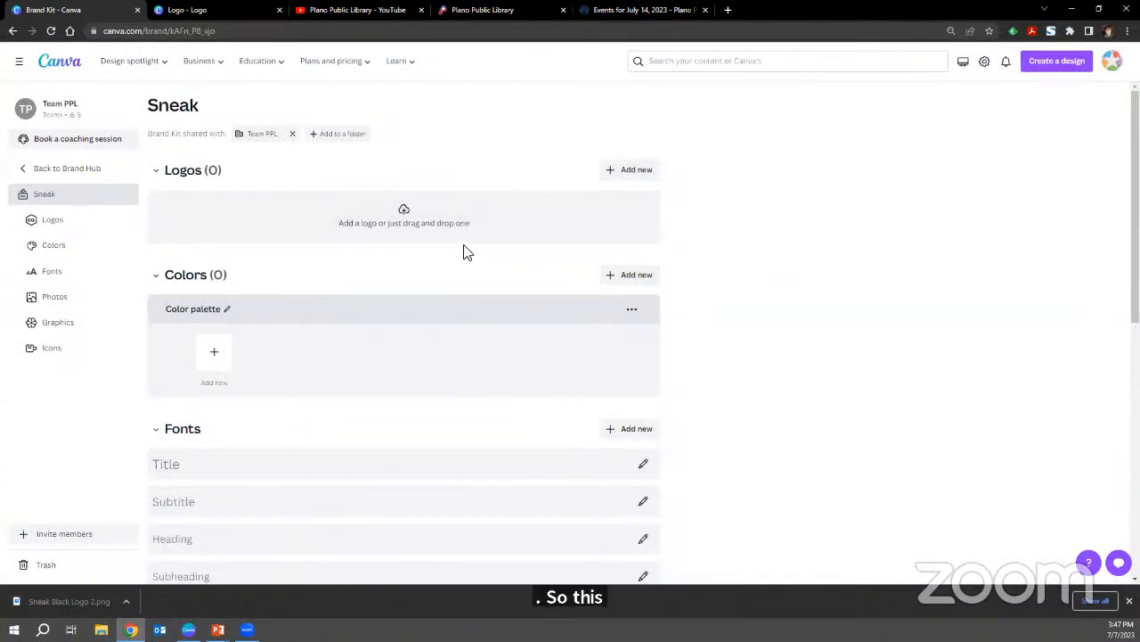
Look through the Sneak brand kit's sections for logos, colors, fonts, photos, graphics and icons.
scroll(462, 250, down, 2)
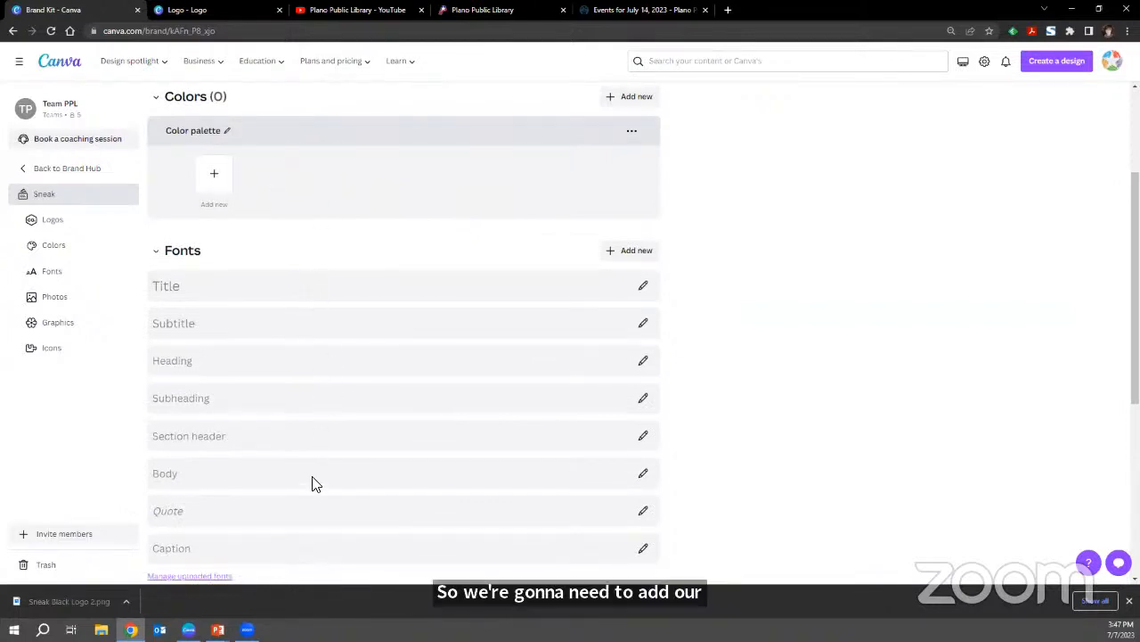
scroll(312, 488, down, 1)
scroll(312, 490, down, 2)
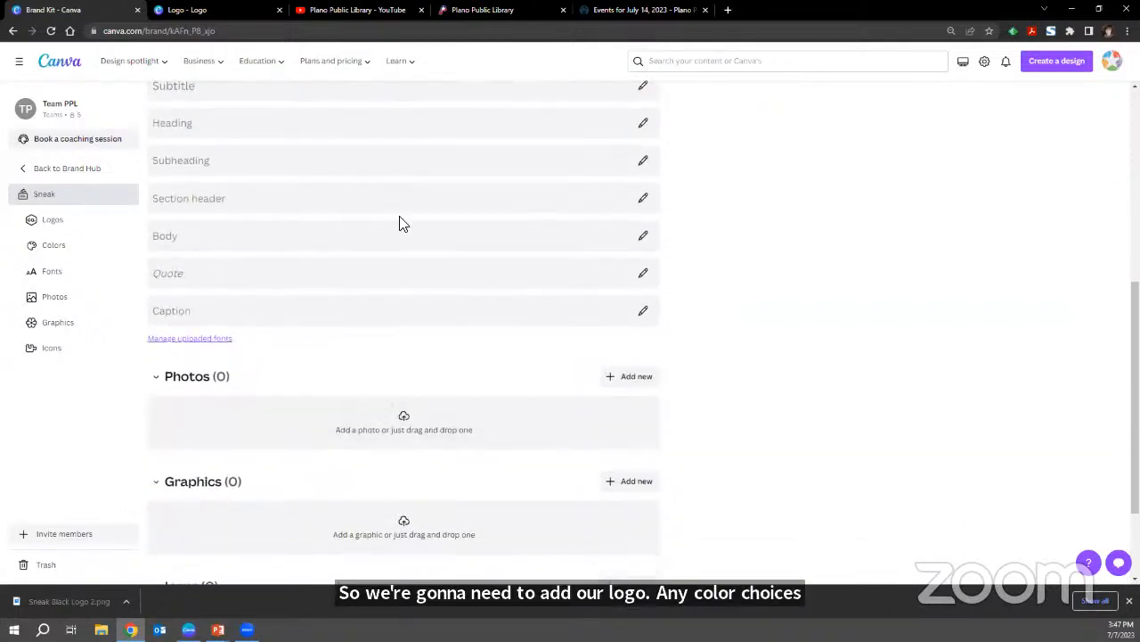
scroll(428, 158, down, 1)
scroll(428, 158, down, 1)
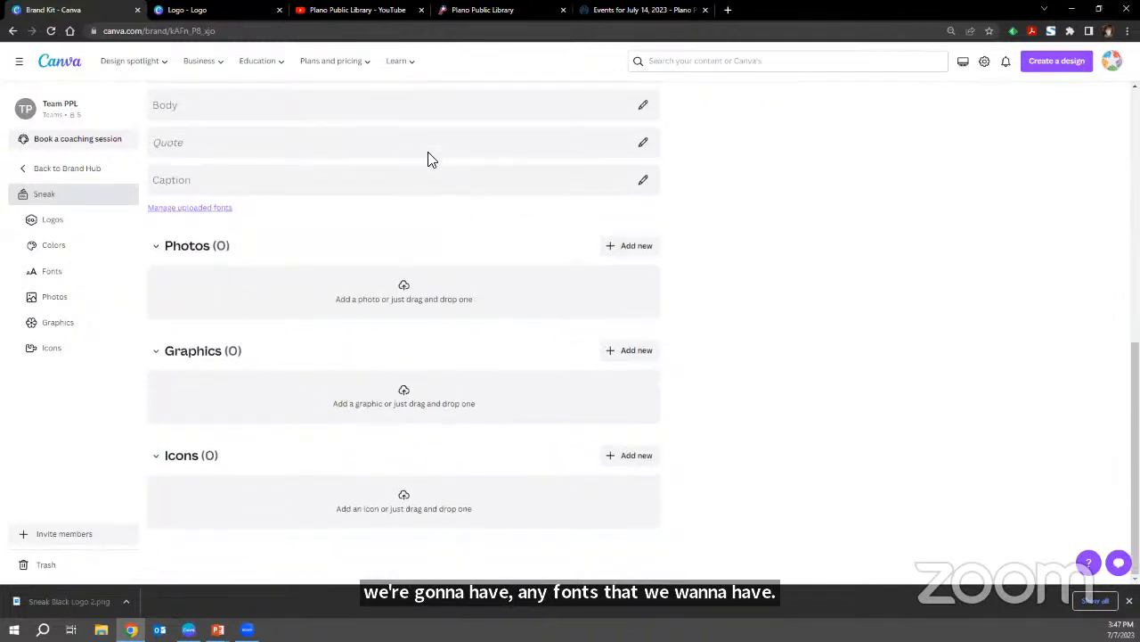
scroll(452, 267, up, 5)
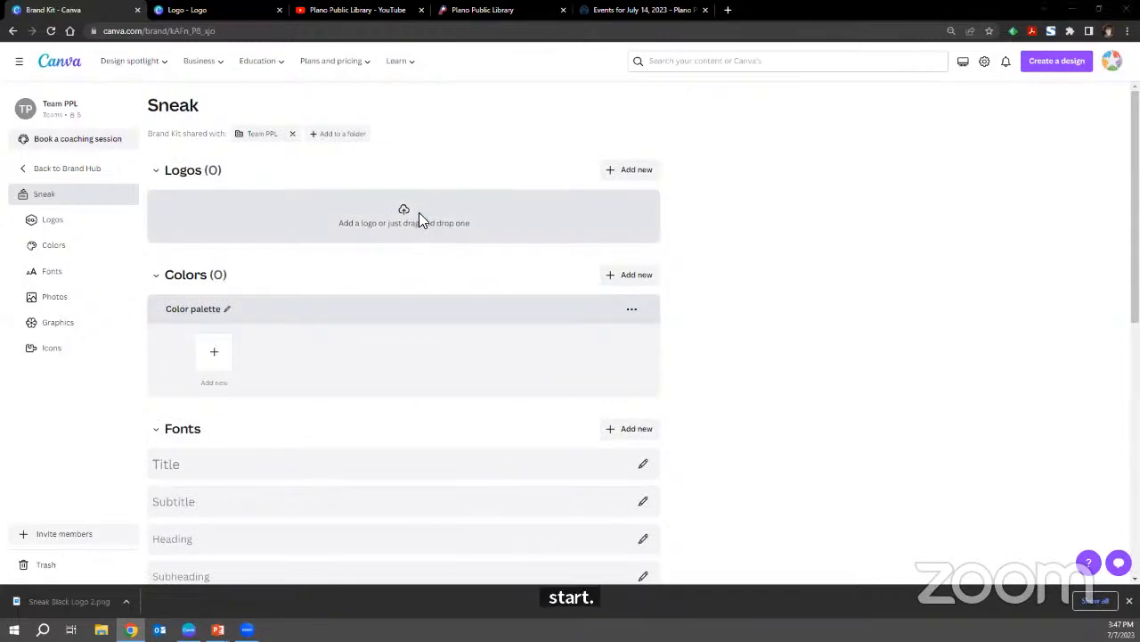
Upload "Sneak Black Logo 2.png", "Sneak Black Logo.png" and "Sneak White Logo.png" from the desktop's Sneak folder to the brand kit's logos.
click(420, 215)
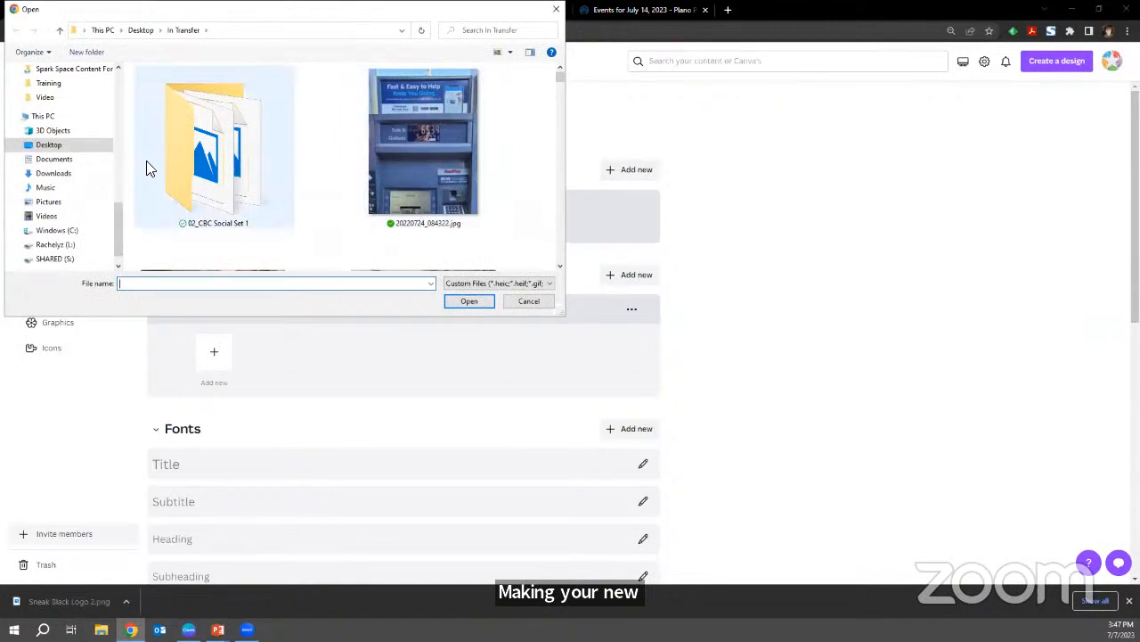
click(97, 148)
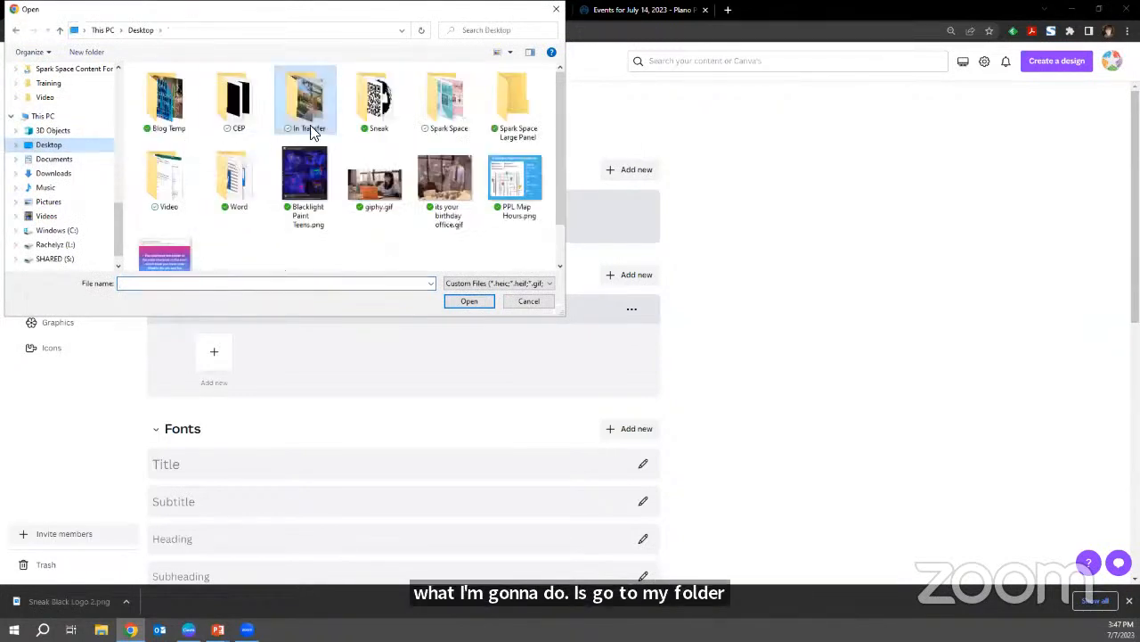
double_click(379, 100)
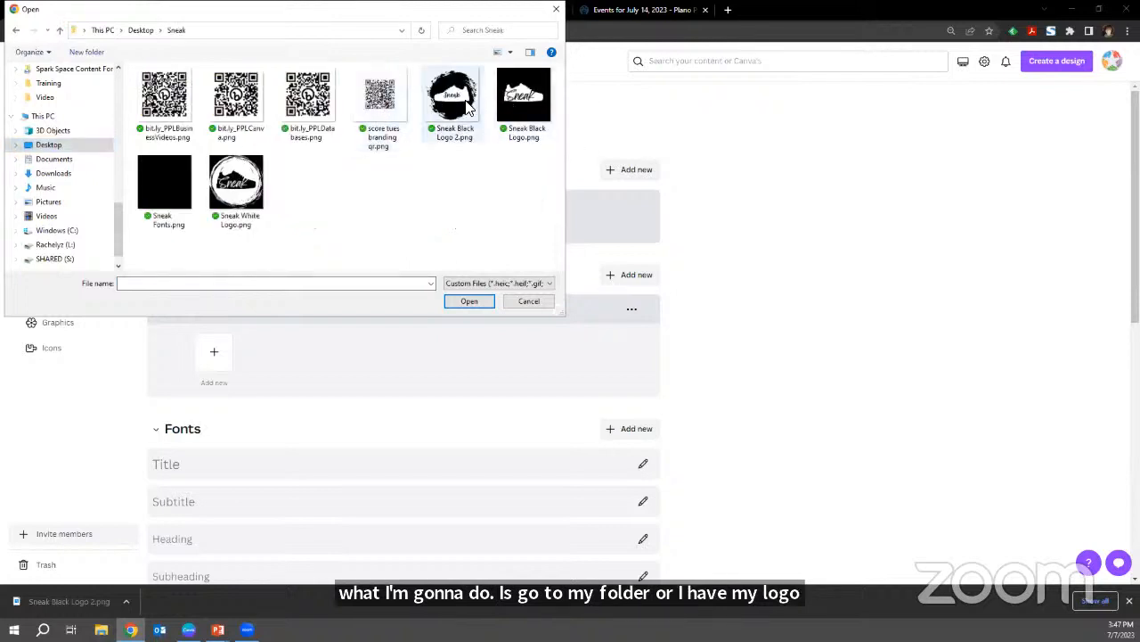
click(468, 105)
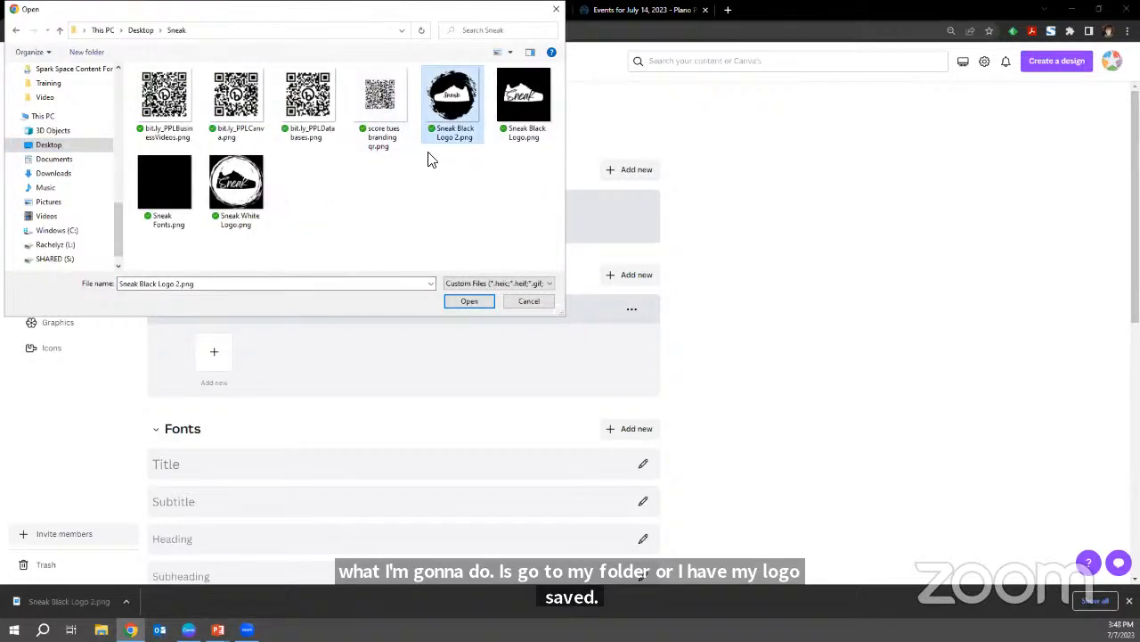
ctrl+click(538, 113)
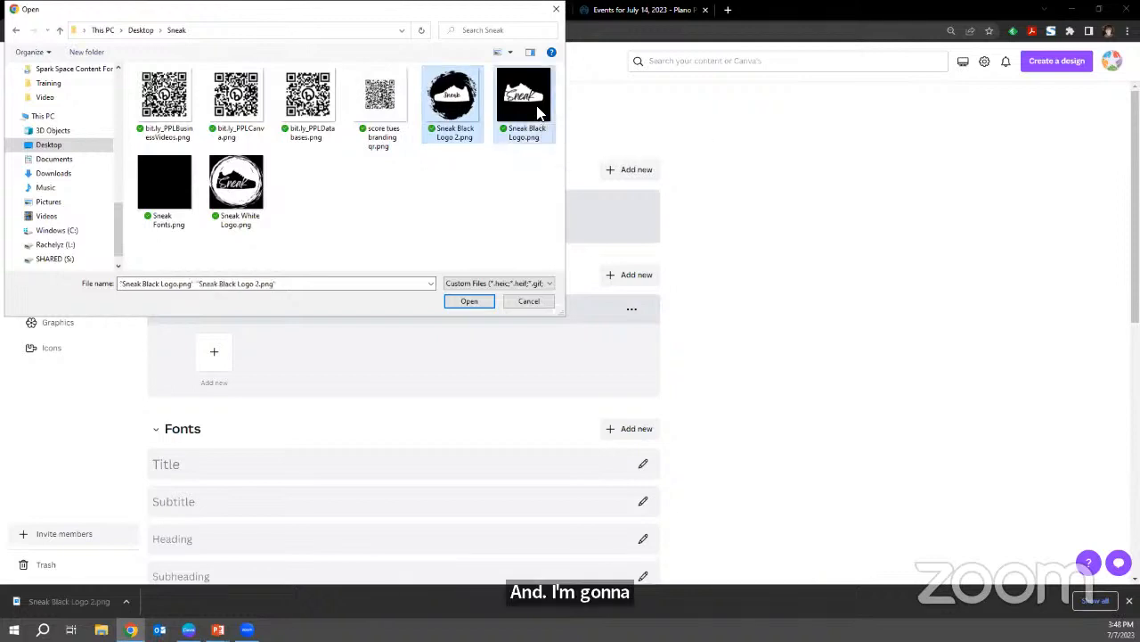
ctrl+click(246, 198)
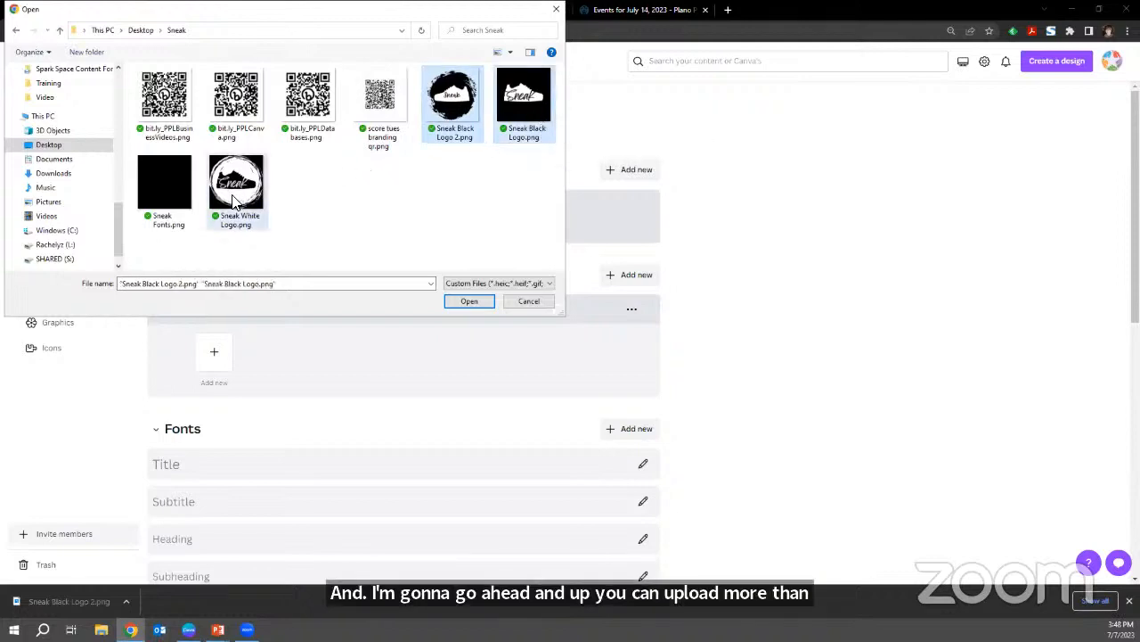
click(470, 301)
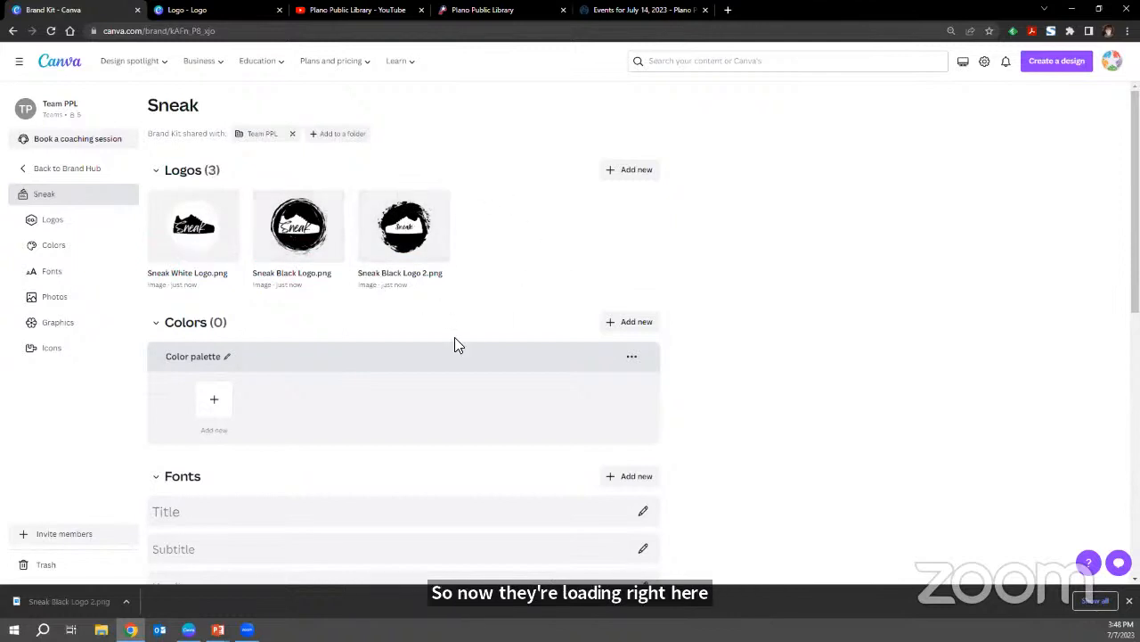
Add white (#FFFFFF) and black (#000000) to the Sneak brand kit's color palette.
click(225, 410)
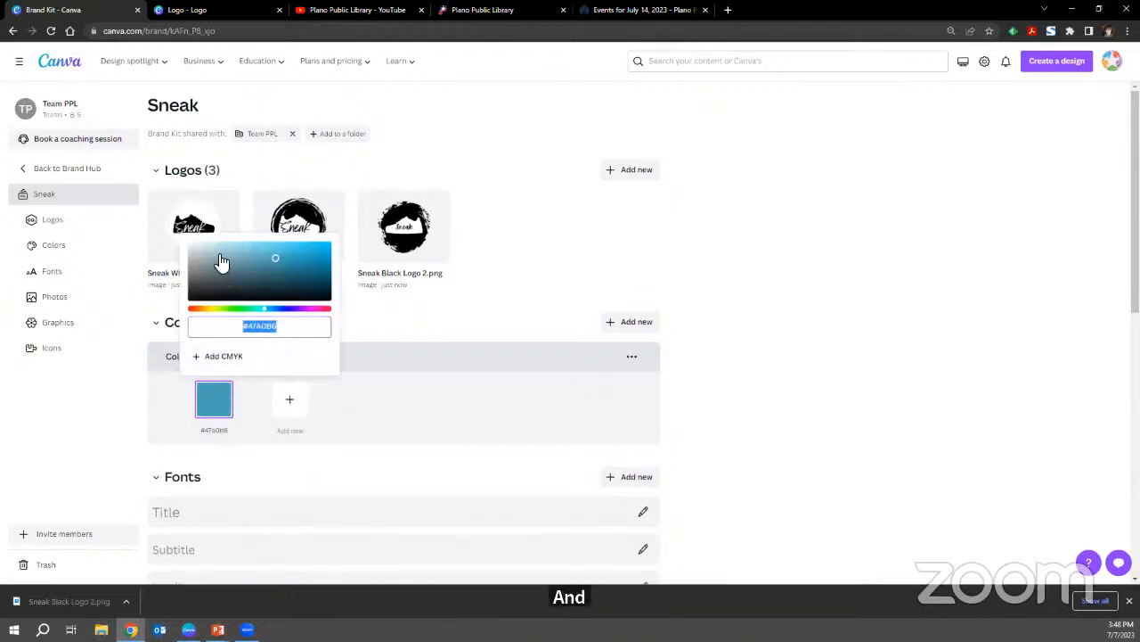
drag(214, 247, 175, 238)
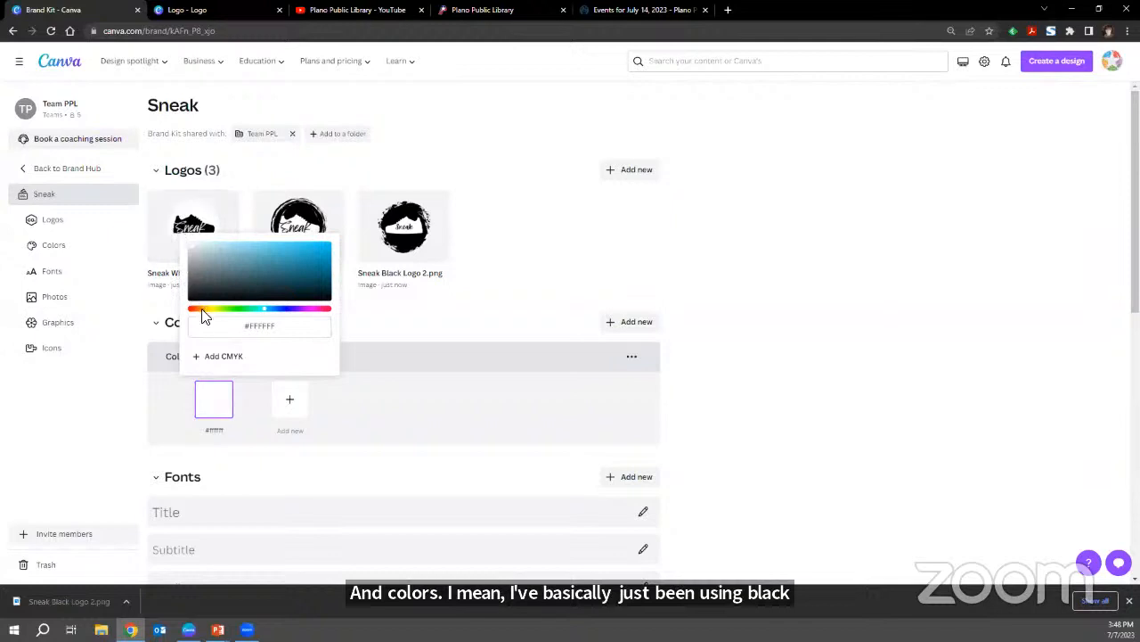
click(297, 410)
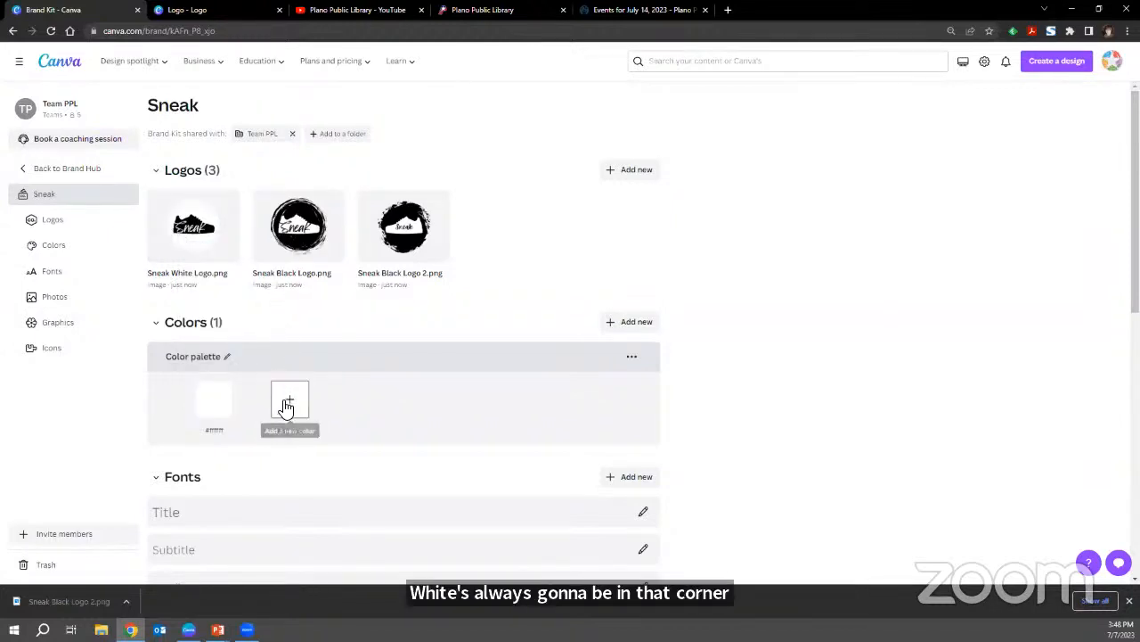
click(287, 401)
drag(273, 280, 253, 313)
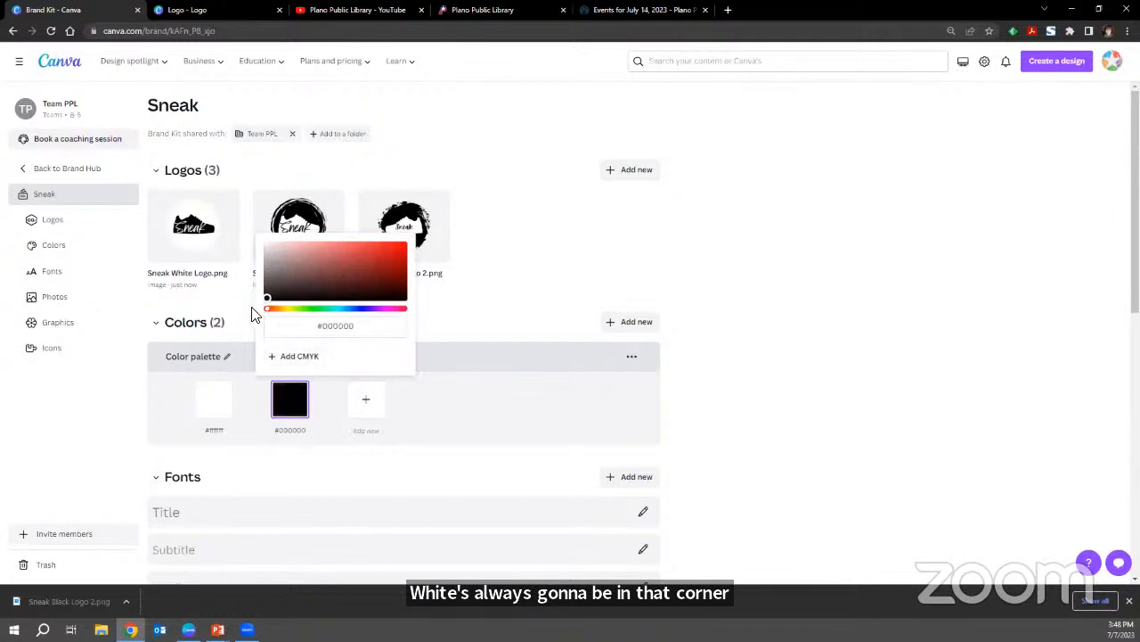
click(429, 430)
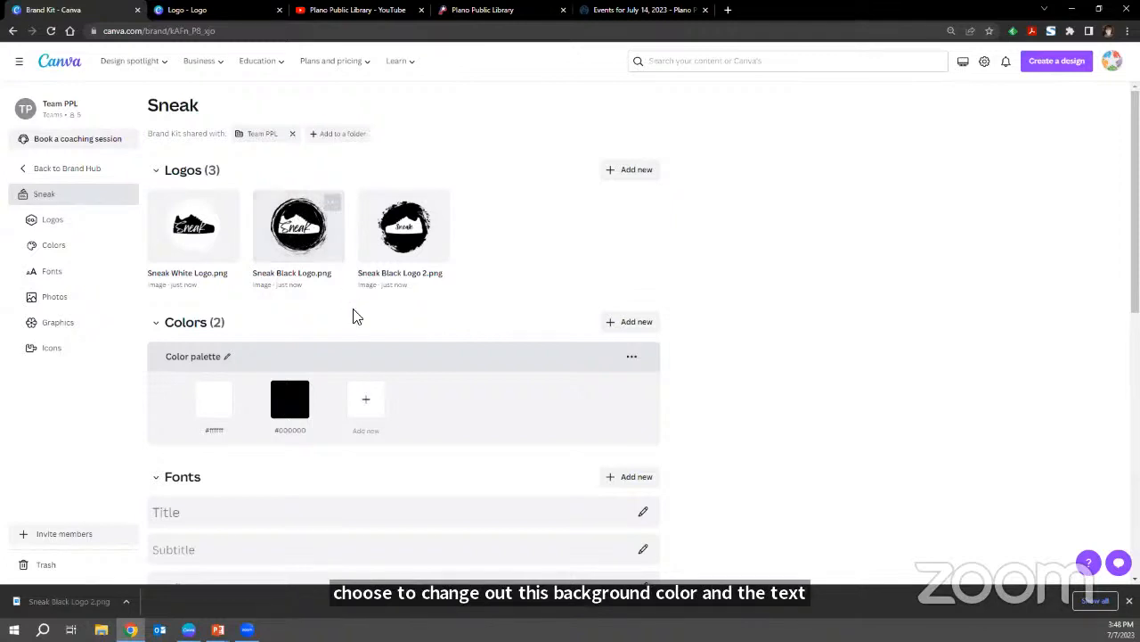
Browse the fonts available for the Heading style without choosing one, and look over the Photos, Graphics and Icons sections.
scroll(400, 346, down, 2)
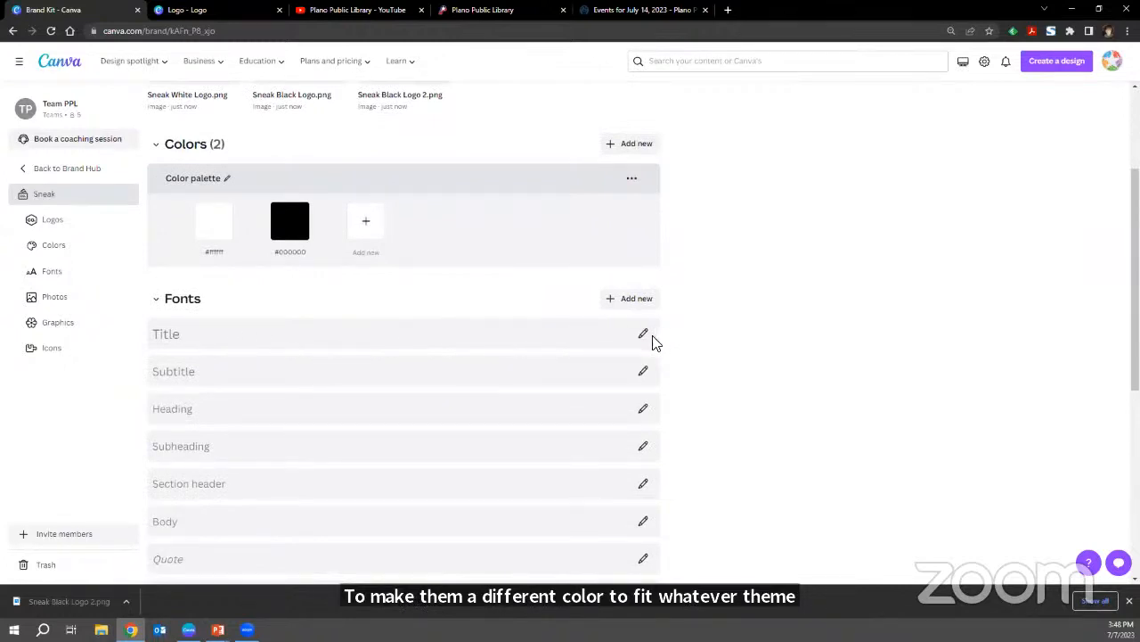
click(643, 410)
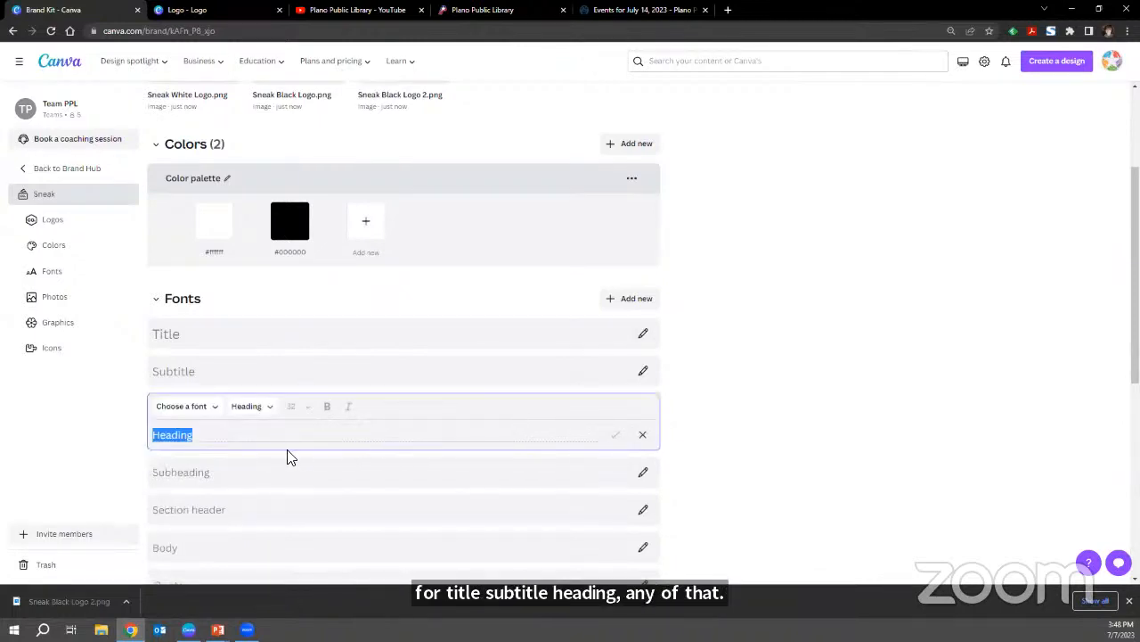
click(175, 406)
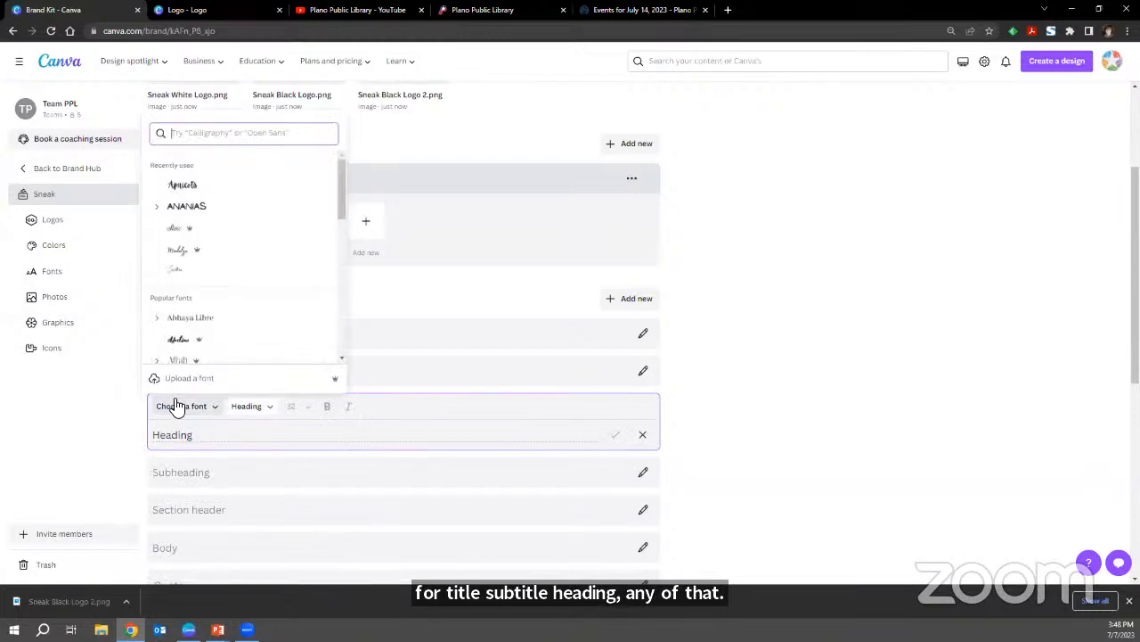
scroll(211, 229, down, 5)
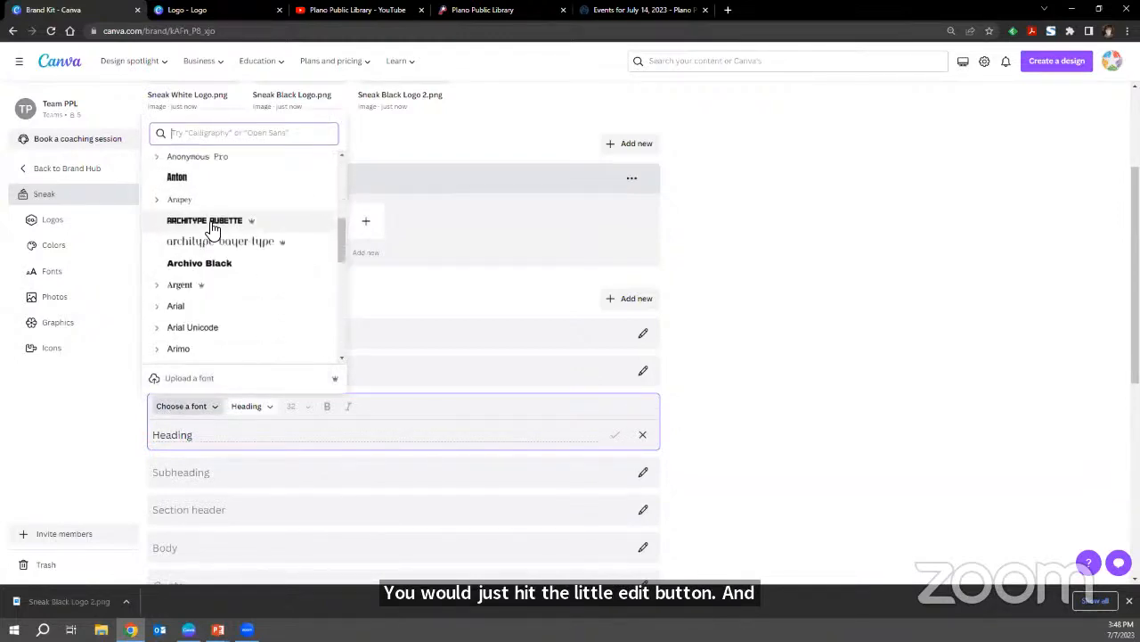
click(748, 314)
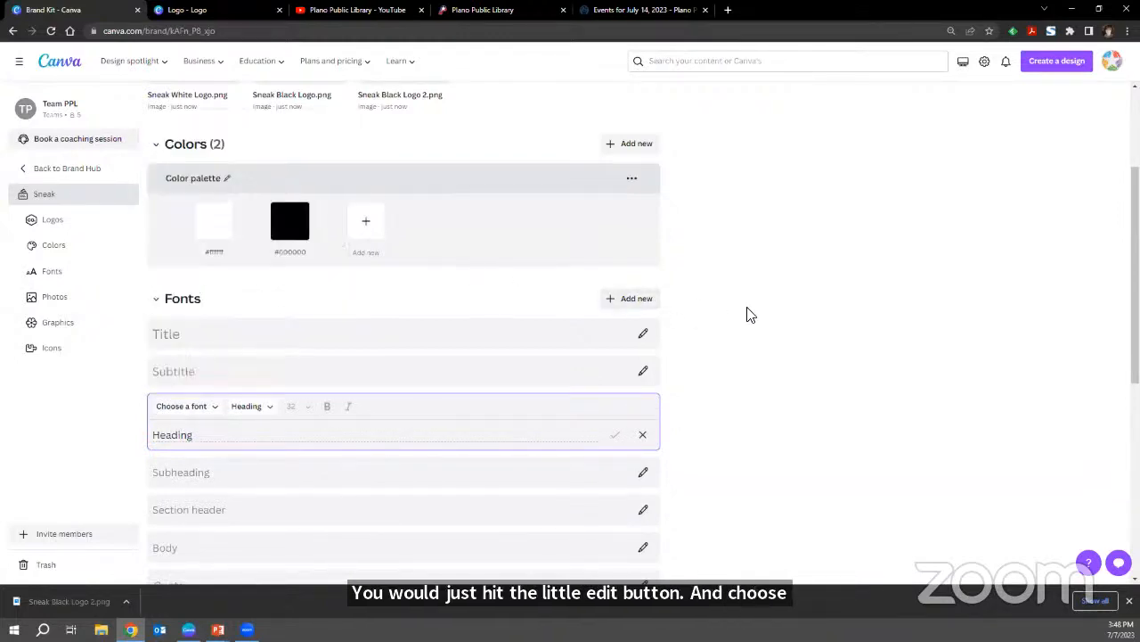
scroll(738, 313, down, 5)
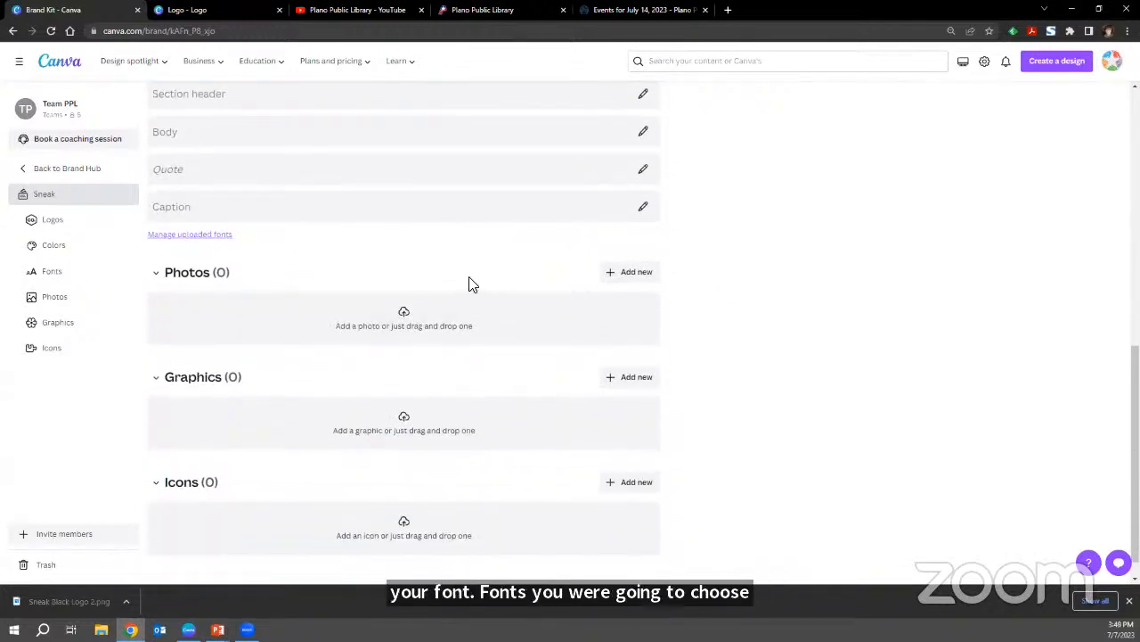
scroll(535, 281, down, 1)
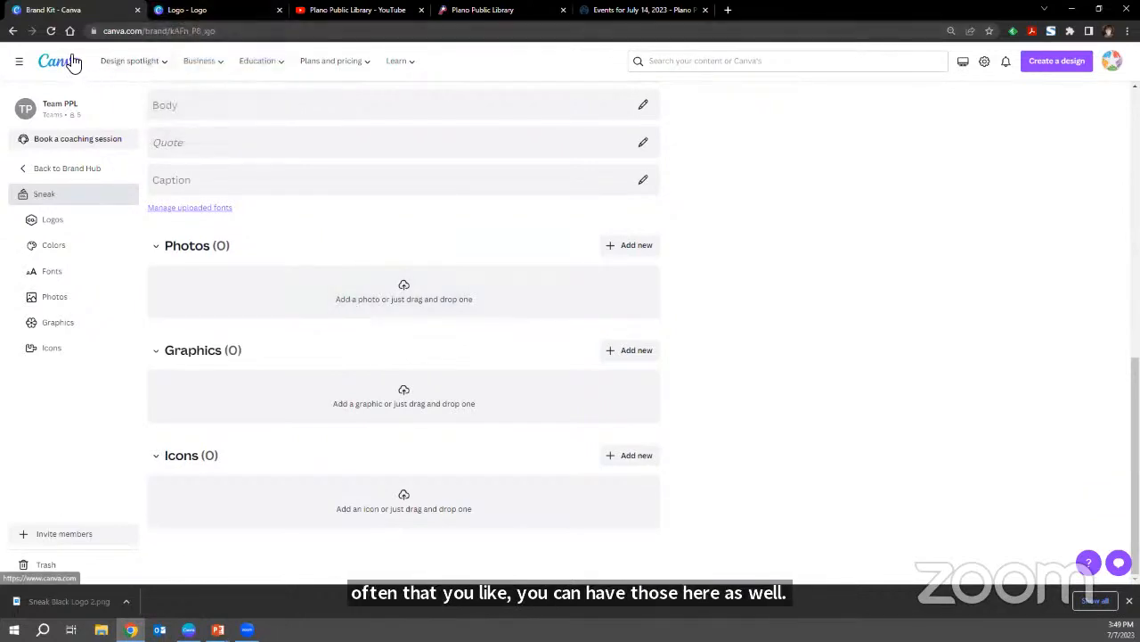
Switch to the Logo design and browse all logos of the PPL Brand Kit in the Brand Hub.
click(171, 11)
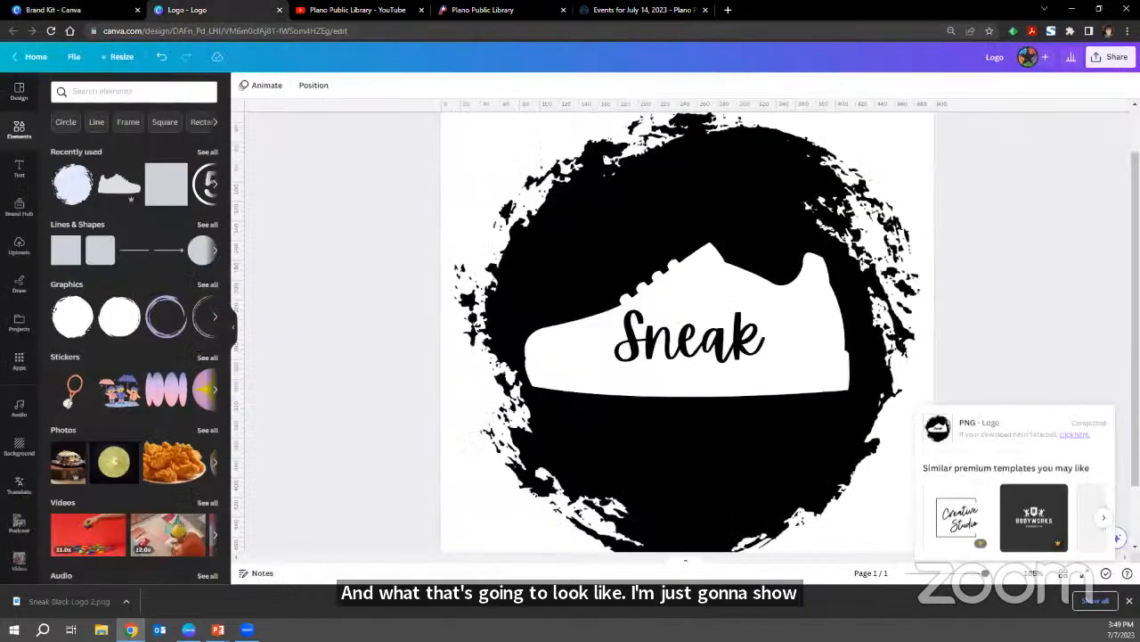
click(25, 214)
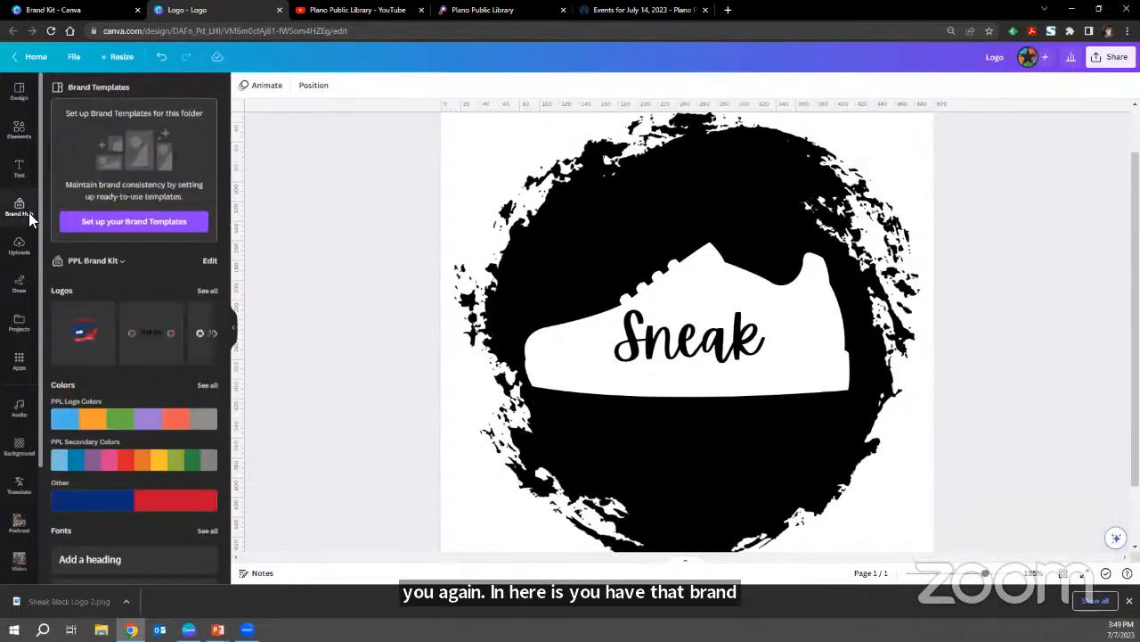
click(208, 291)
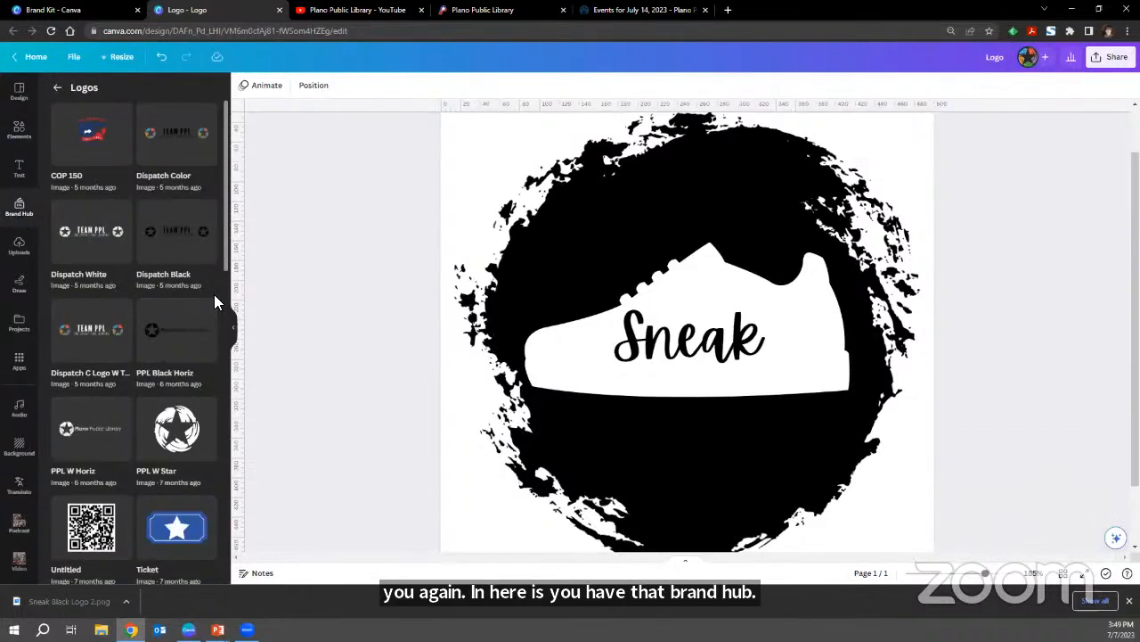
scroll(154, 363, down, 3)
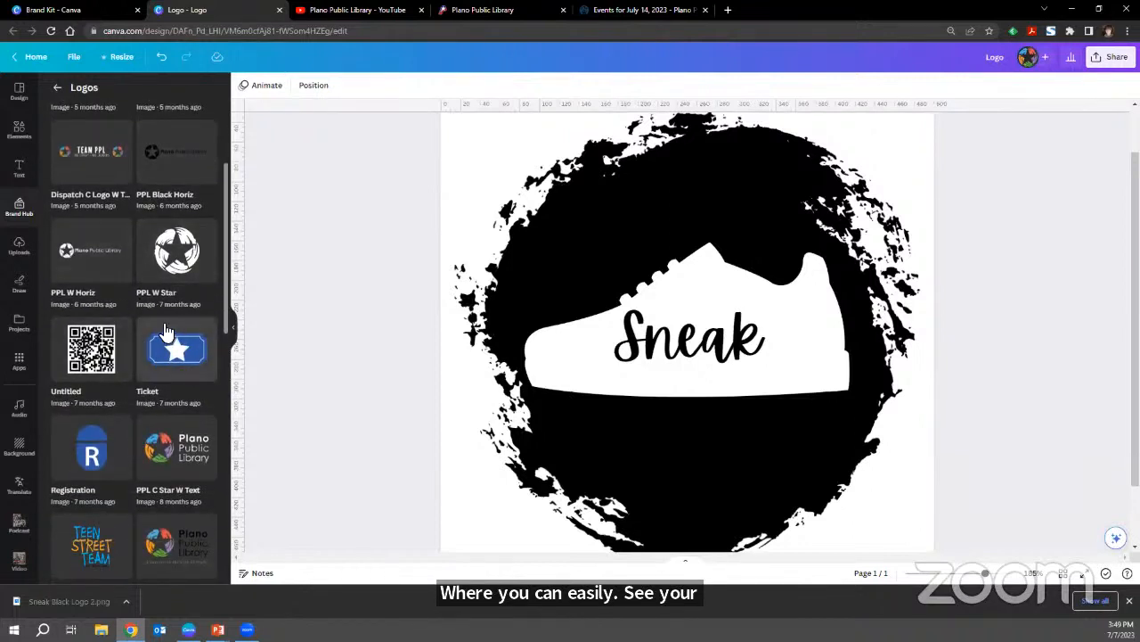
Place the PPL Black Horiz brand logo on the page and delete it again.
scroll(165, 337, up, 3)
click(165, 337)
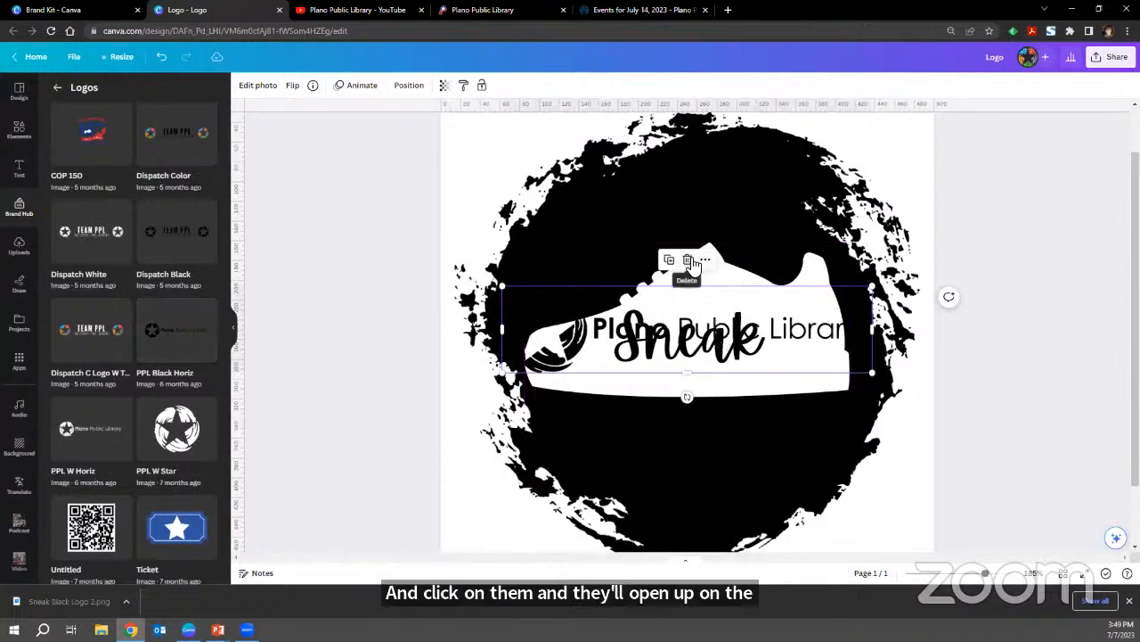
click(687, 260)
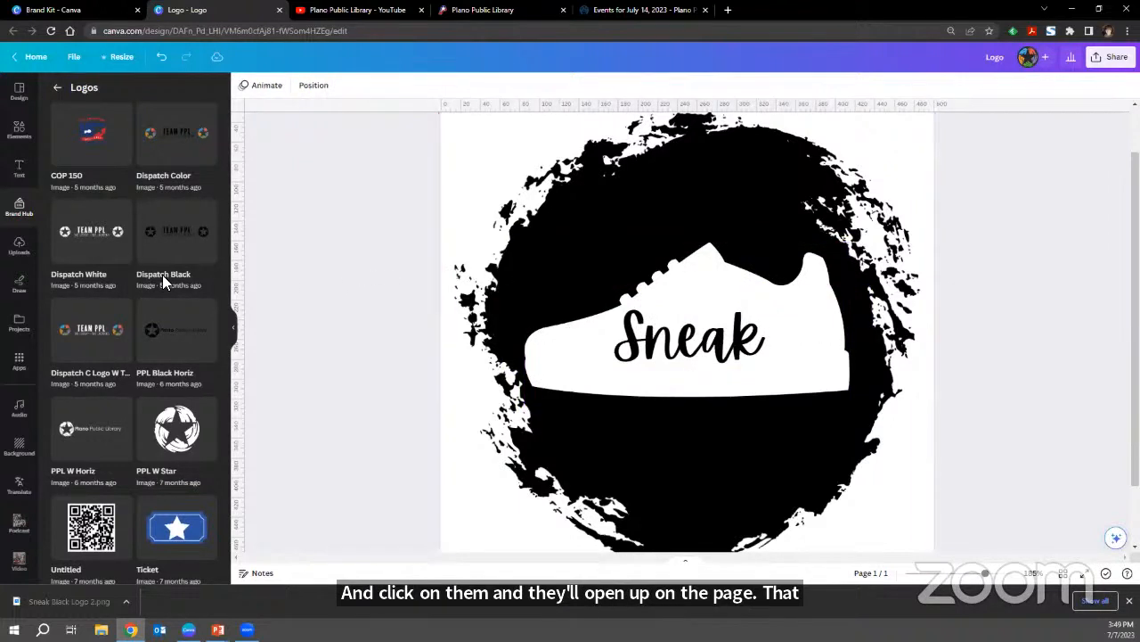
Look through the uploaded images and the available sources for uploading files.
click(20, 250)
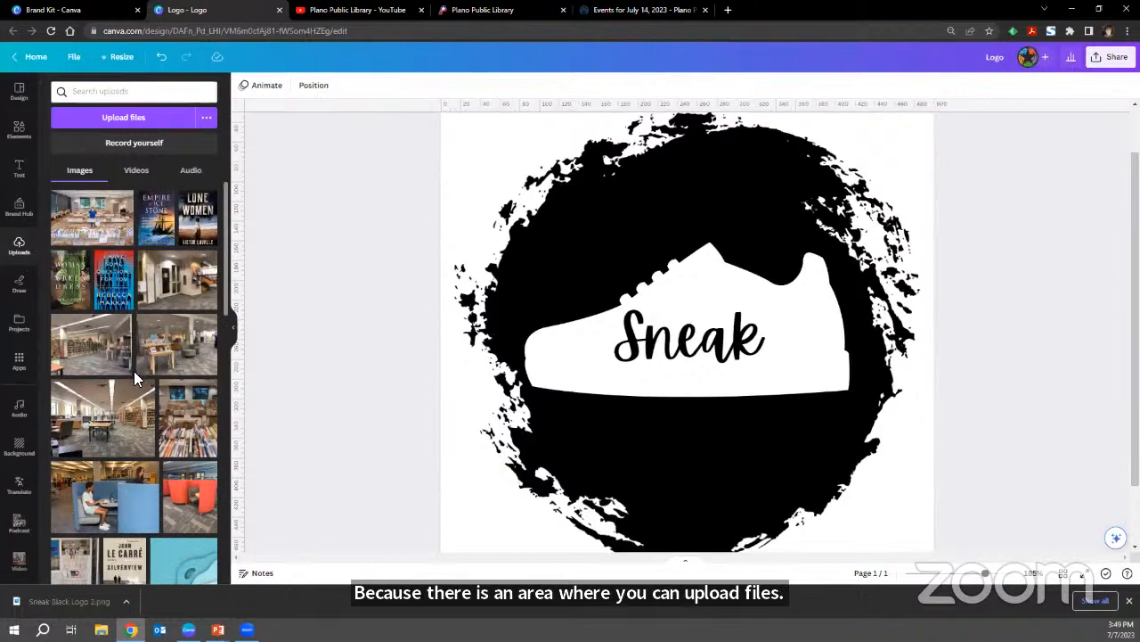
scroll(155, 334, down, 10)
scroll(160, 336, down, 15)
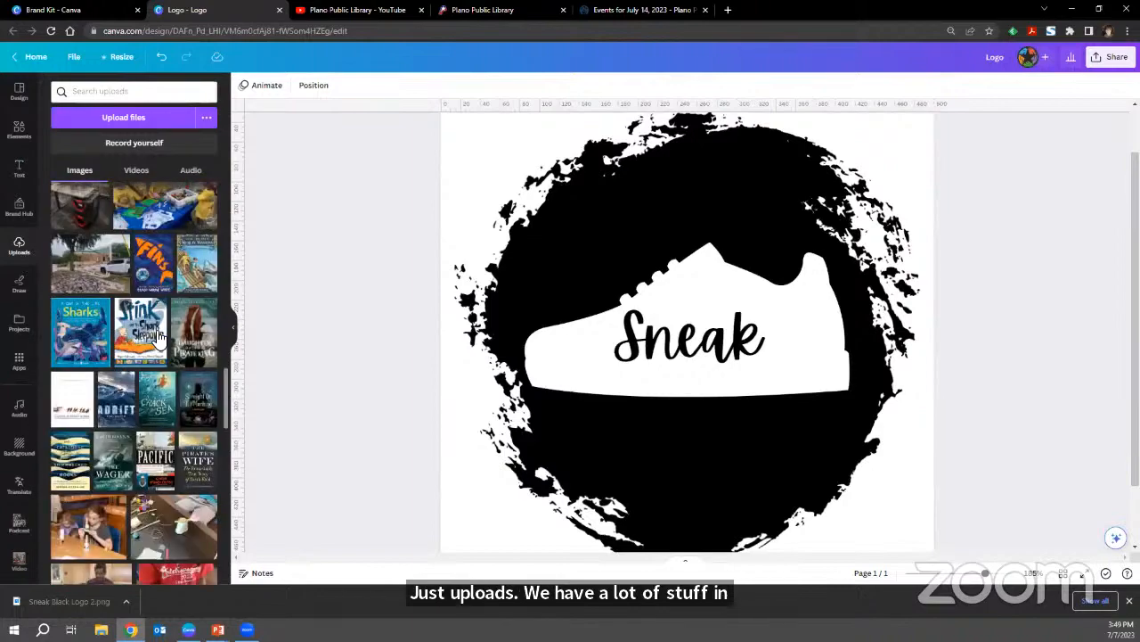
scroll(159, 336, down, 15)
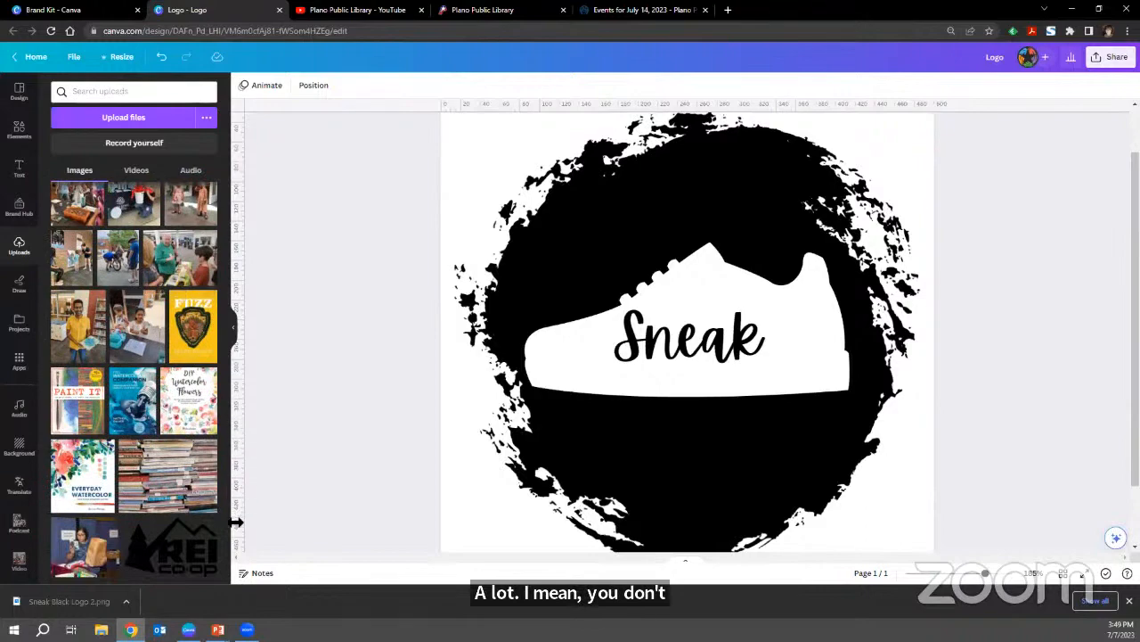
drag(229, 517, 237, 172)
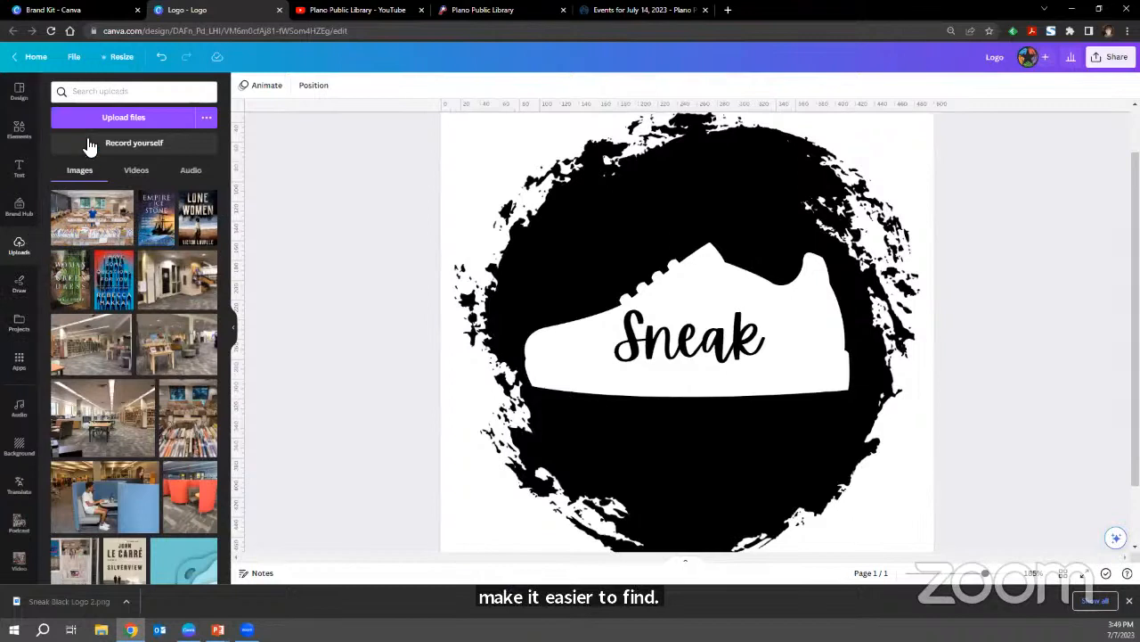
click(206, 120)
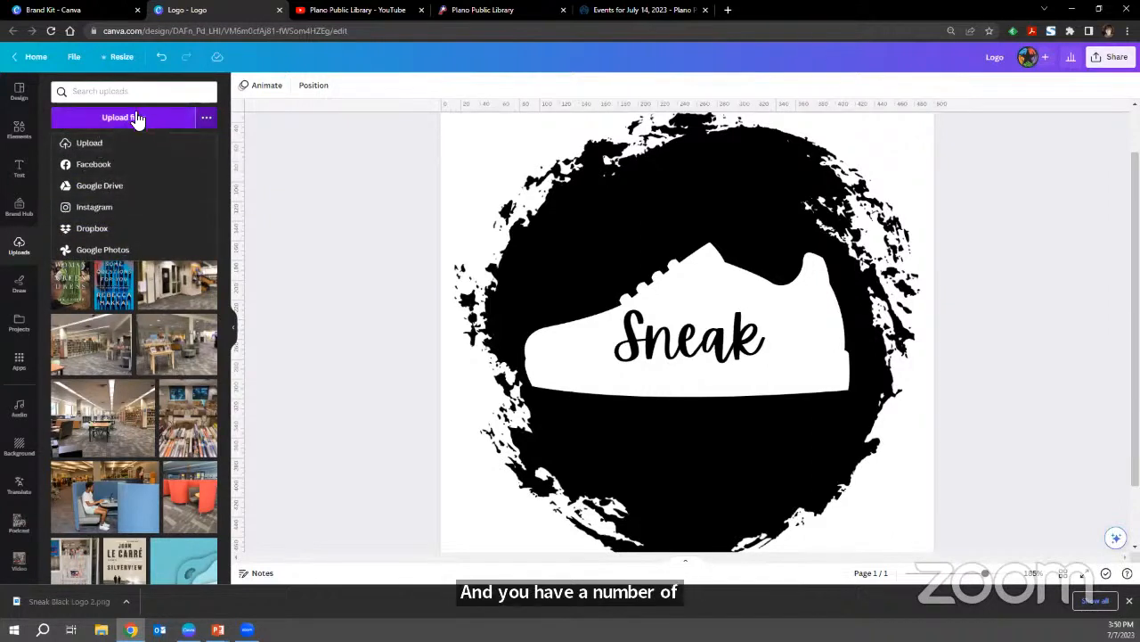
click(217, 75)
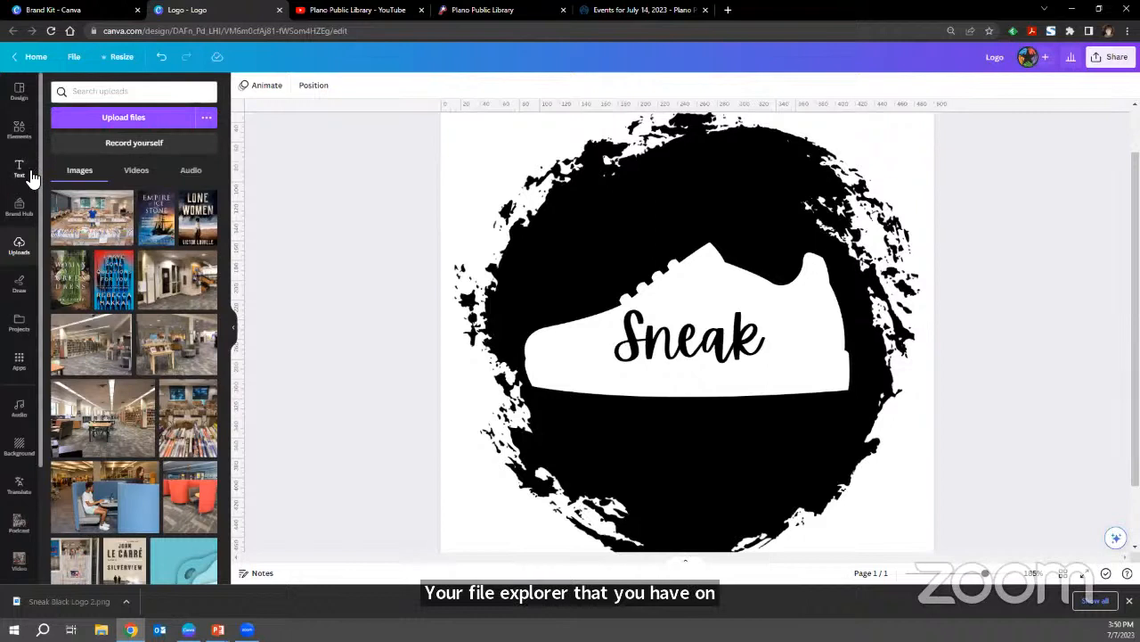
Look through the project folders in the editor and view the contents of the "Canva Class: Sneak" folder.
click(21, 335)
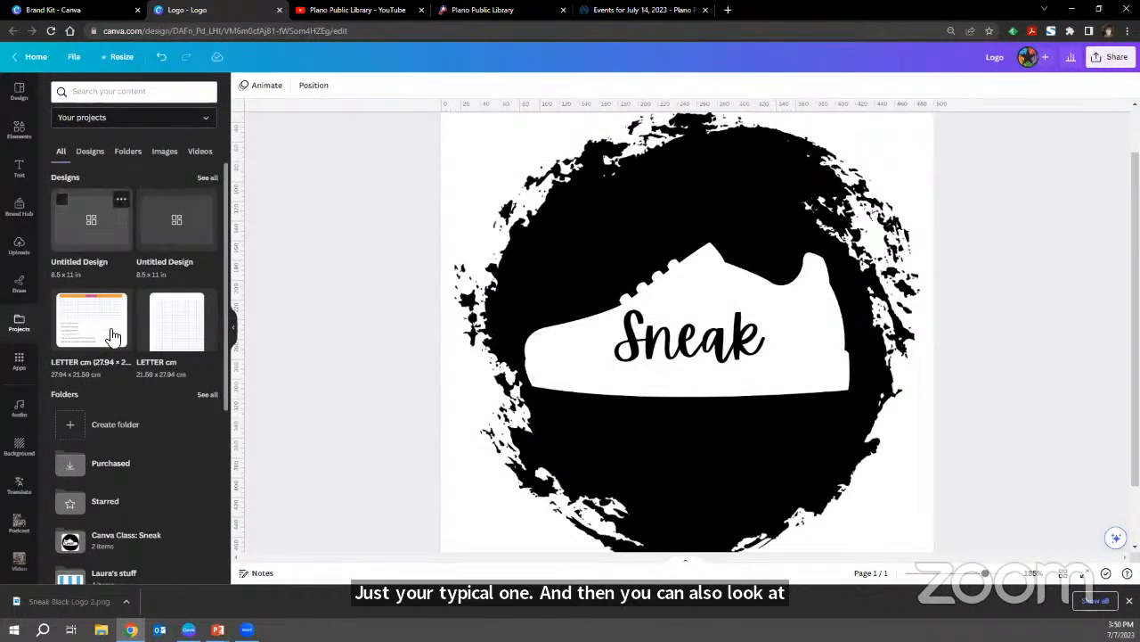
scroll(138, 335, down, 3)
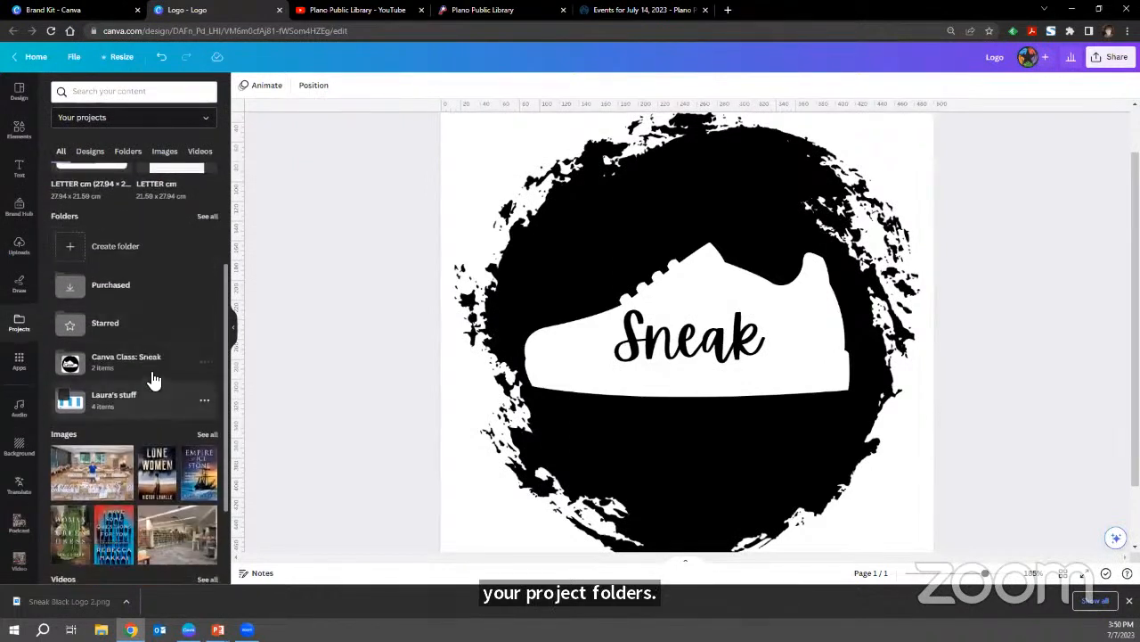
click(154, 361)
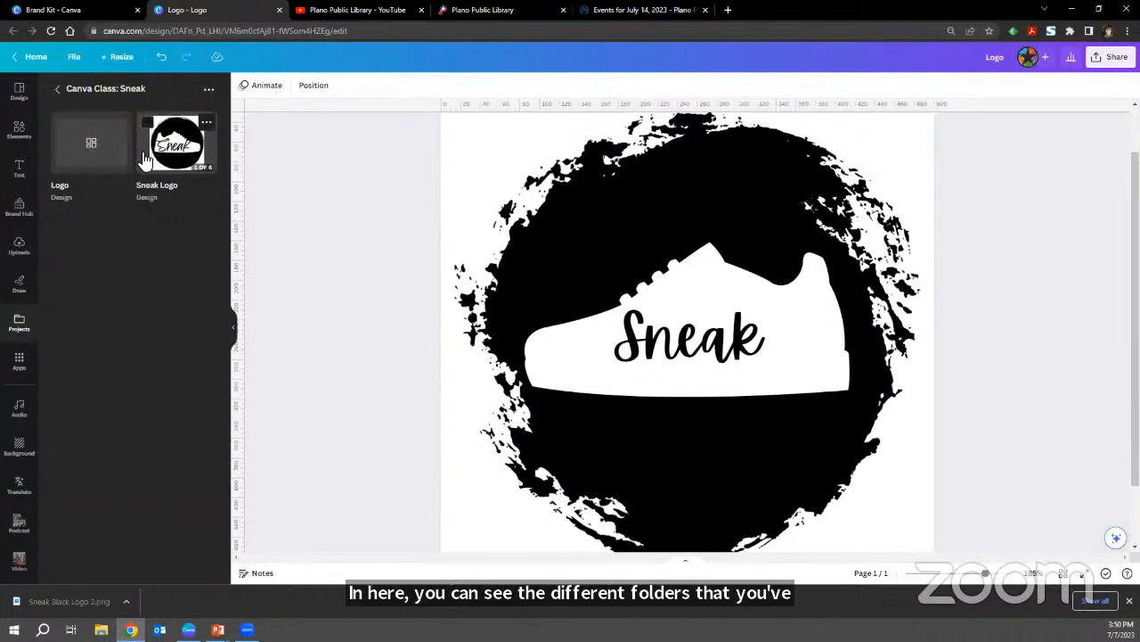
Browse the catalogue of Canva apps, including the popular ones and those for creating something new.
click(27, 373)
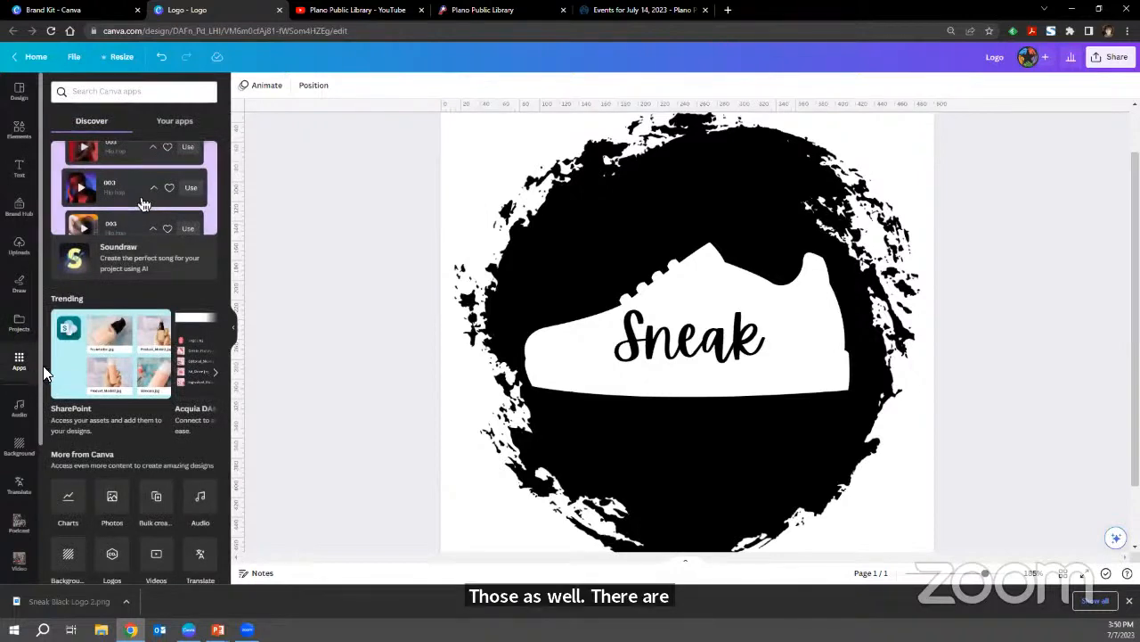
scroll(134, 249, down, 4)
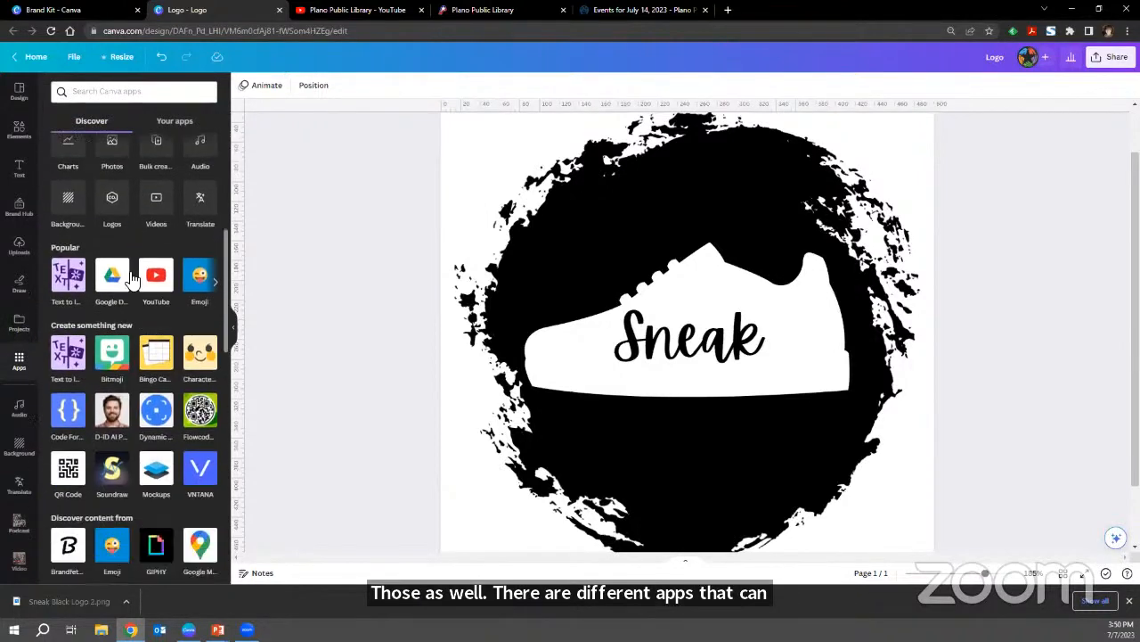
scroll(119, 312, down, 1)
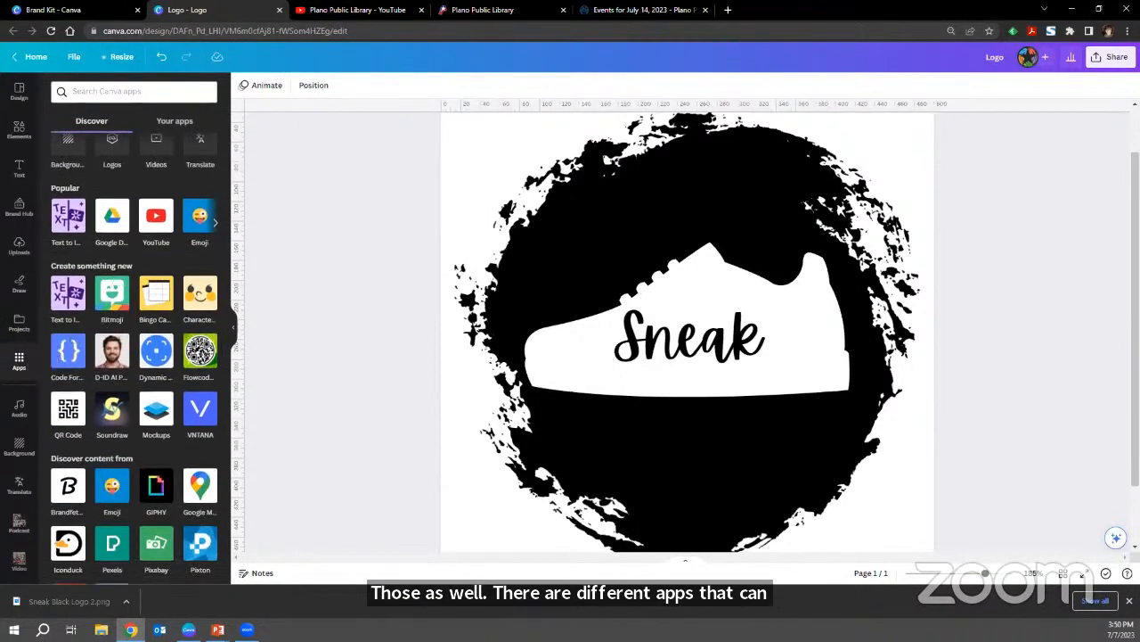
scroll(11, 369, down, 2)
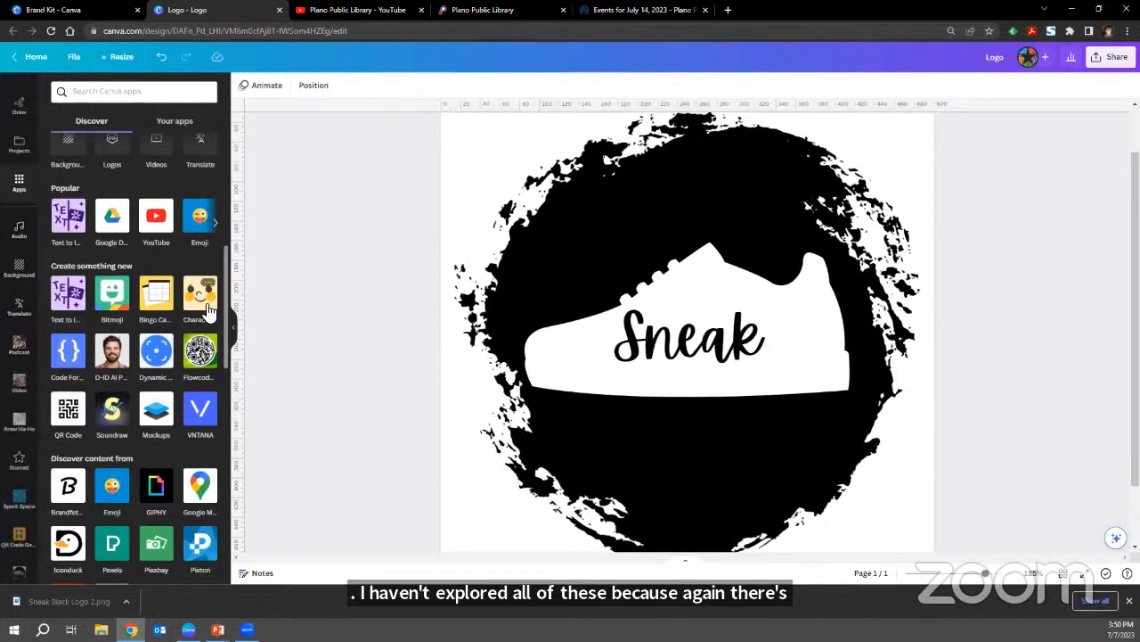
Look through the audio library and the Translate tool, including its list of source languages.
click(20, 230)
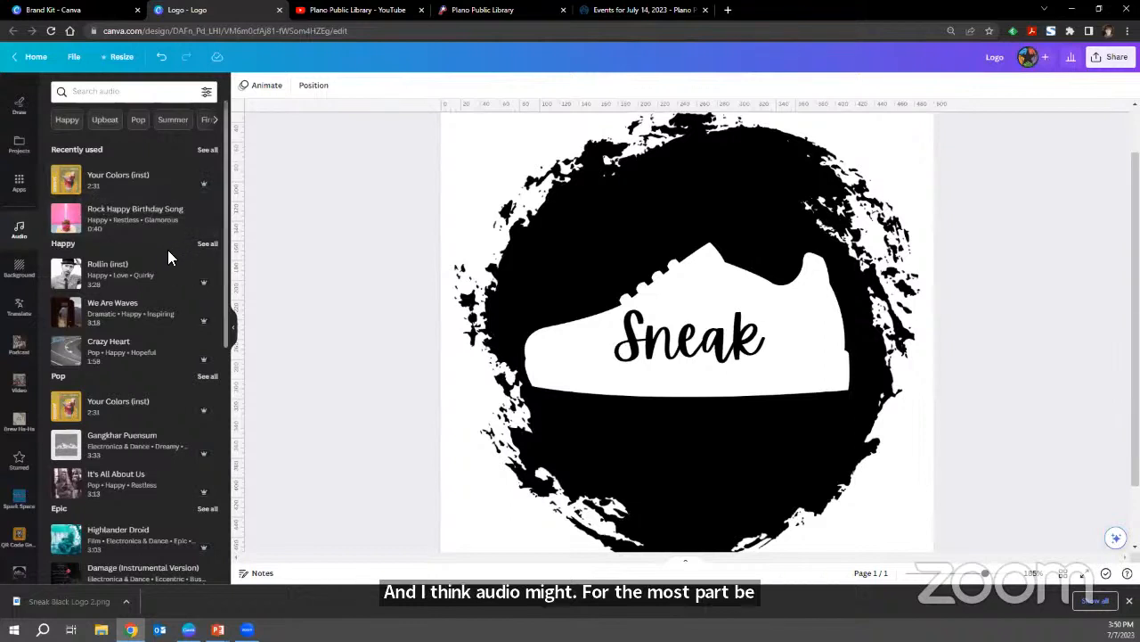
click(18, 307)
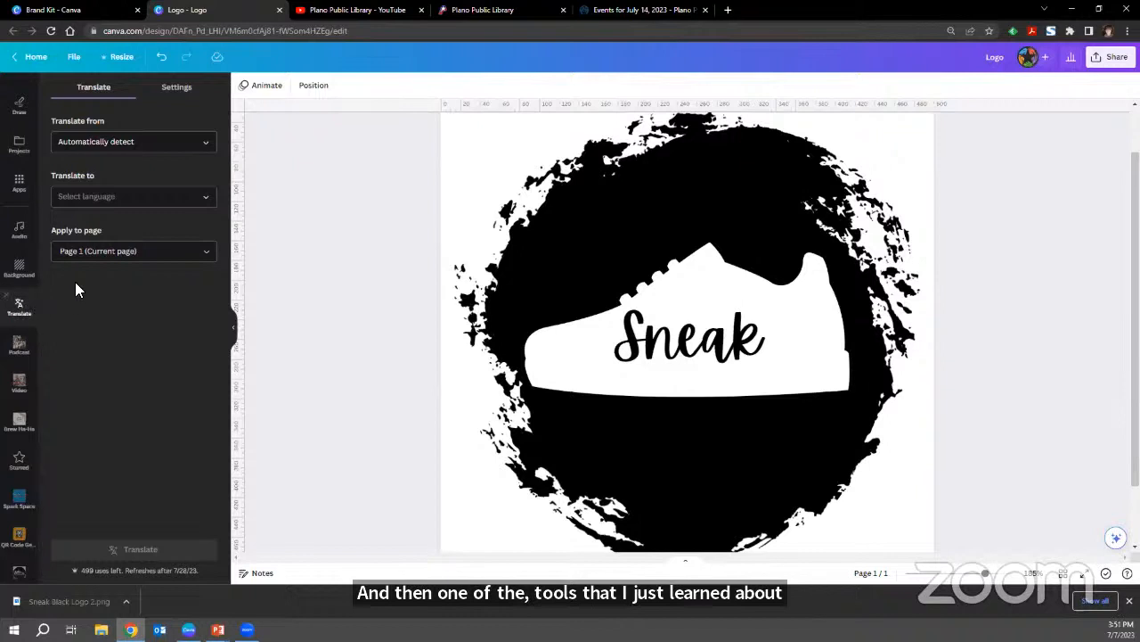
click(118, 144)
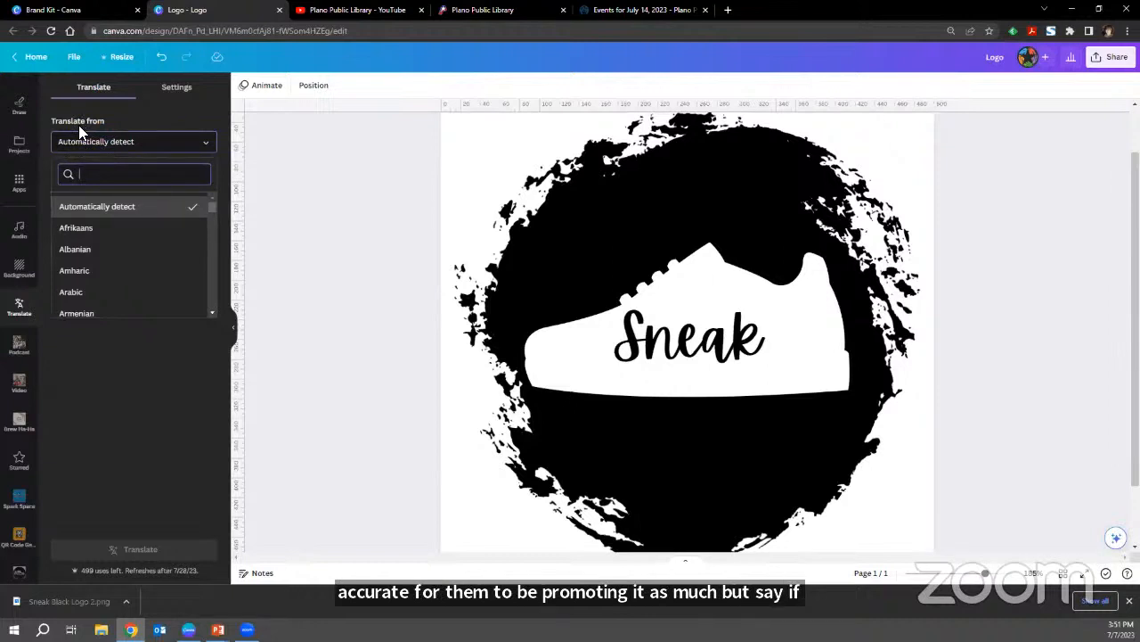
click(79, 125)
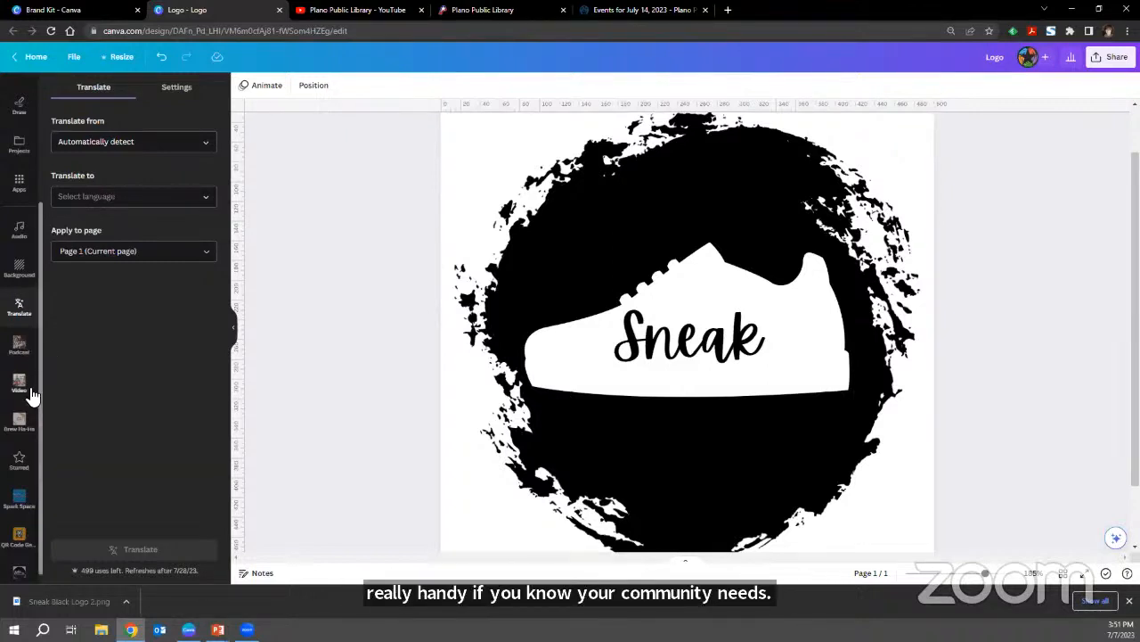
Look over the folder shortcuts in the editor's sidebar and view the "Canva Class: Sneak" folder from its shortcut.
scroll(30, 392, down, 1)
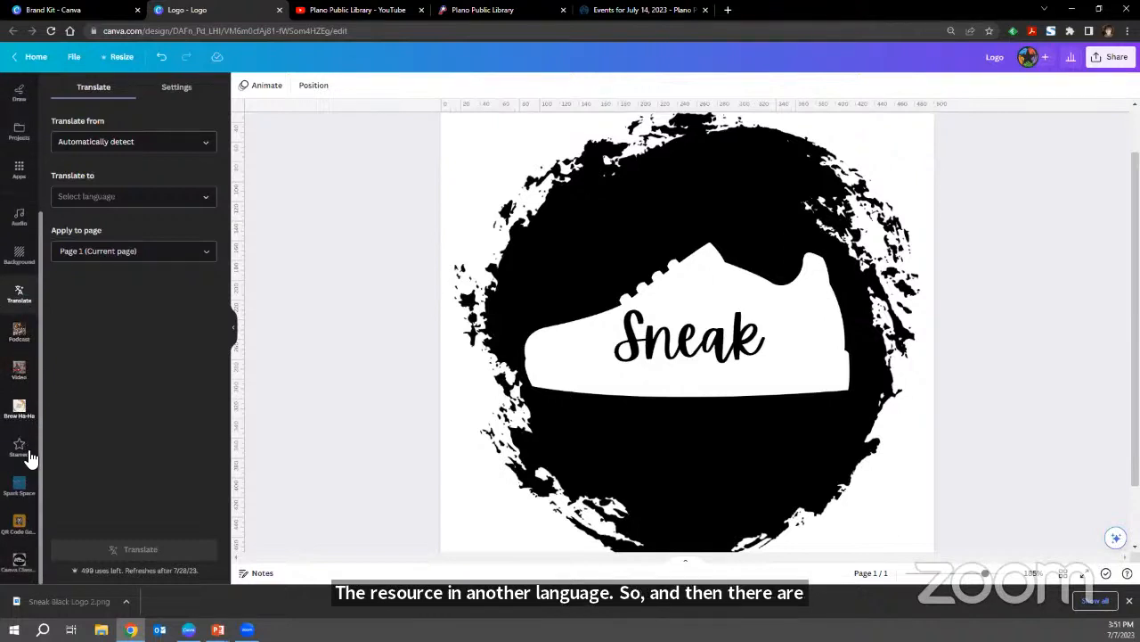
click(19, 575)
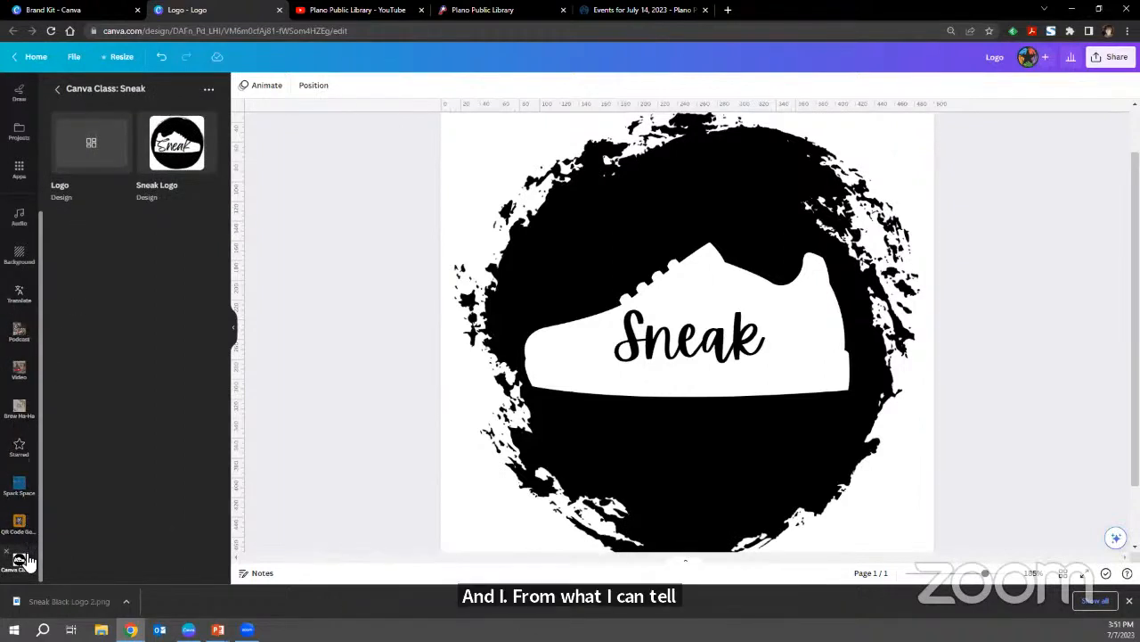
scroll(27, 559, up, 3)
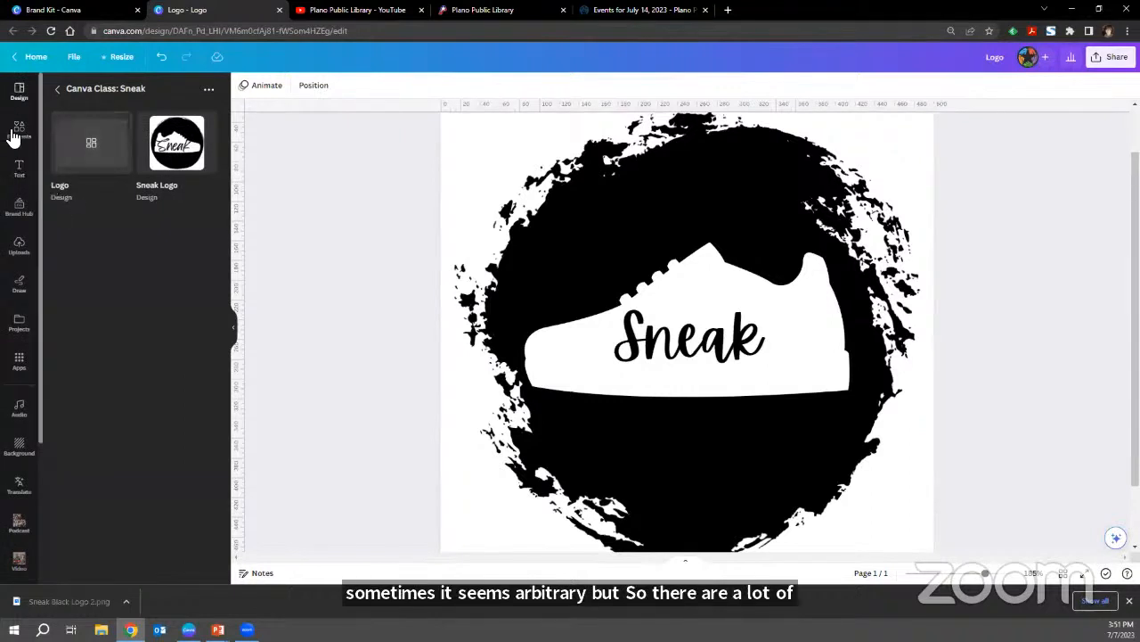
Browse the text options and the ready-made font combinations.
click(24, 181)
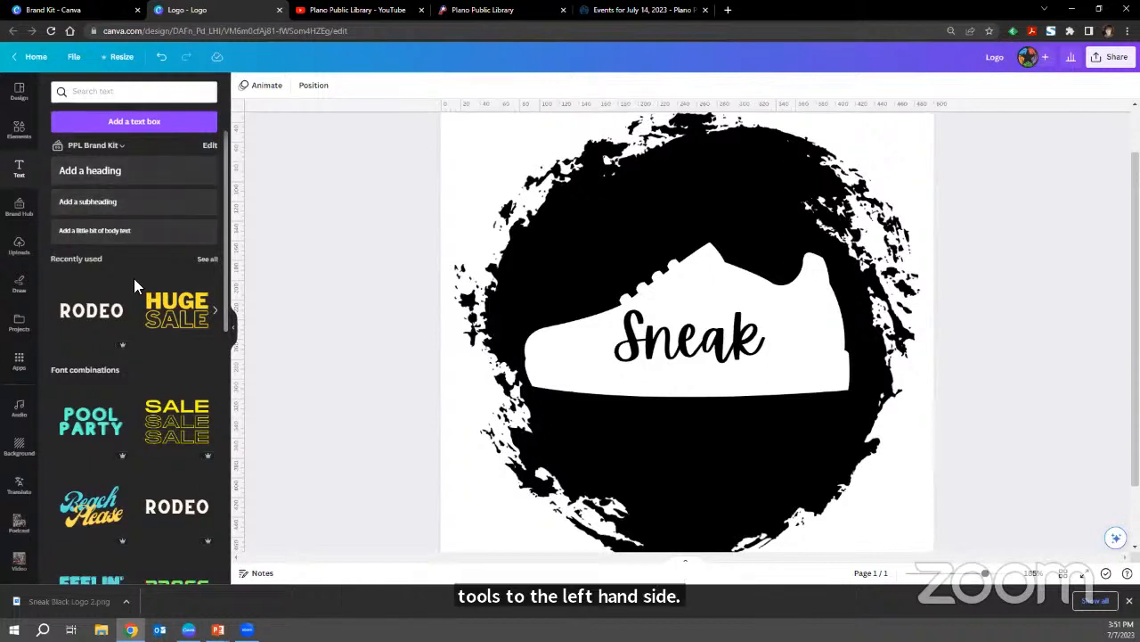
scroll(135, 285, down, 10)
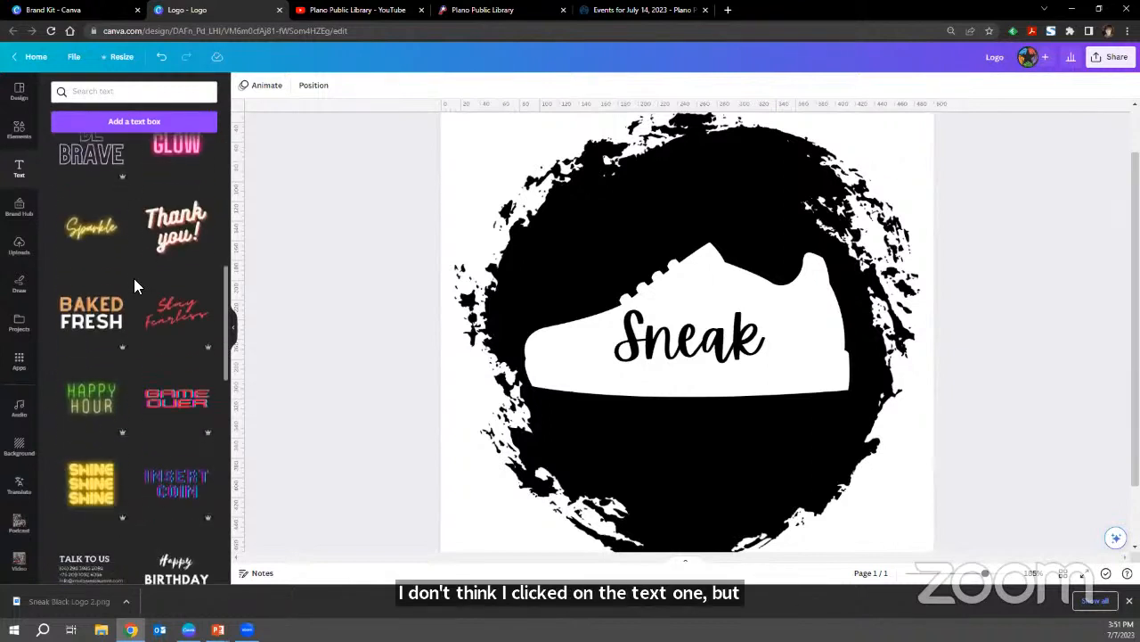
scroll(134, 285, down, 5)
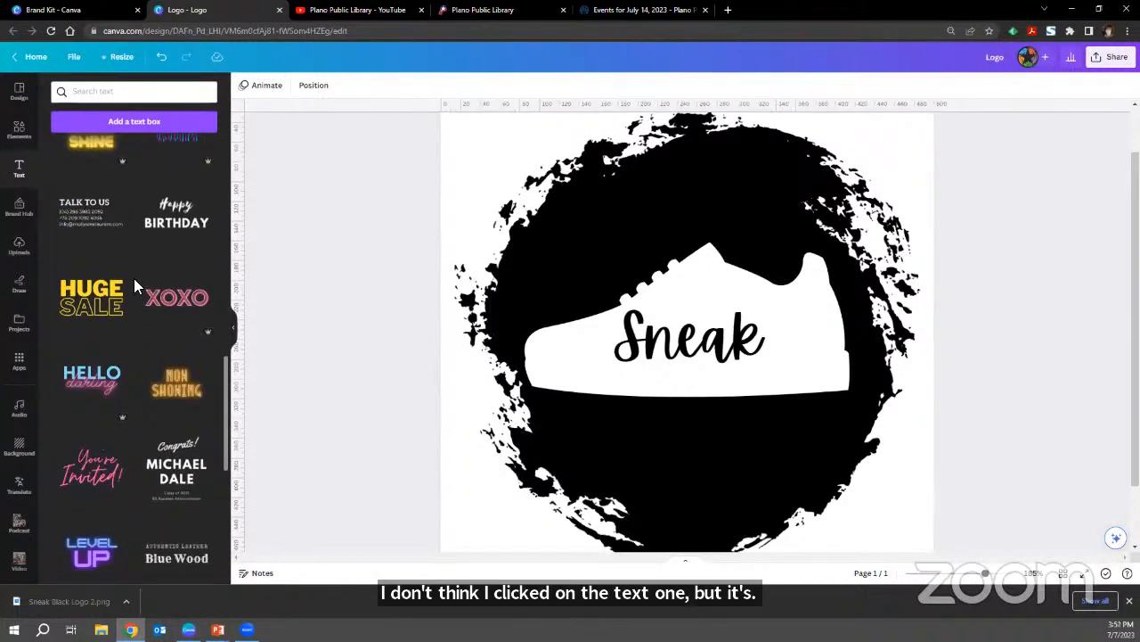
scroll(134, 285, down, 3)
scroll(133, 285, up, 15)
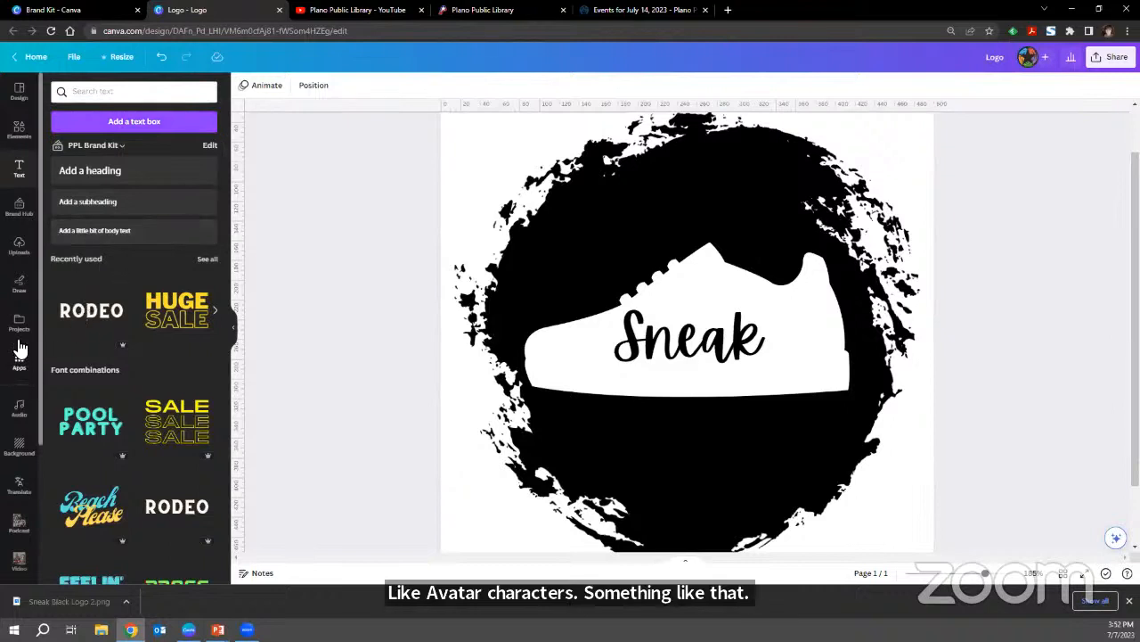
Search the full apps catalogue for an app that makes avatar characters.
click(18, 360)
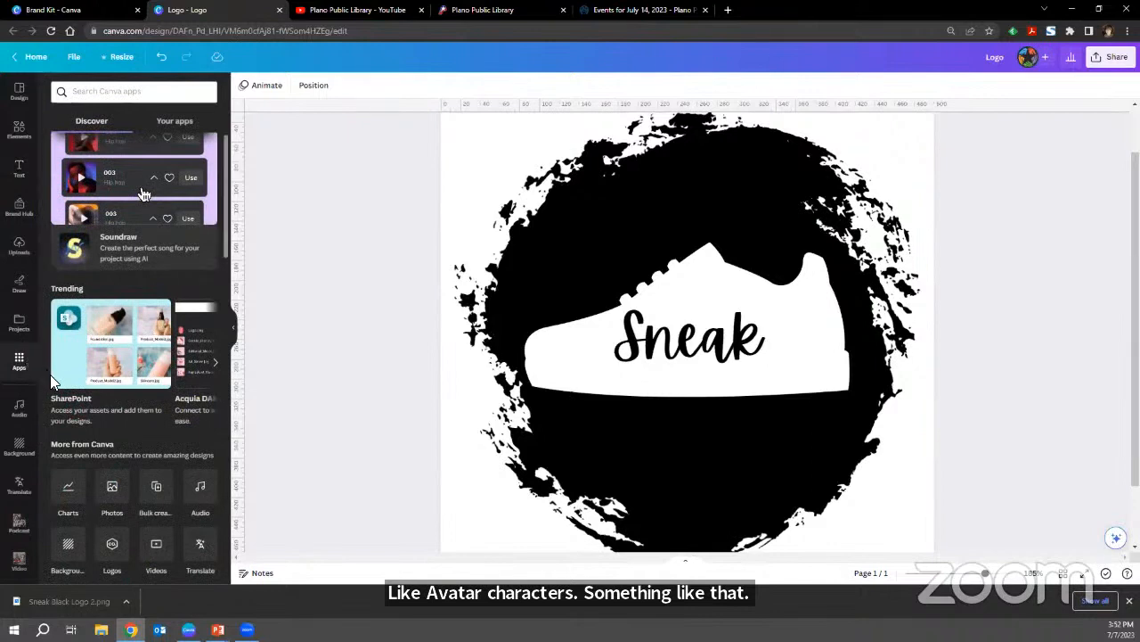
scroll(51, 381, down, 1)
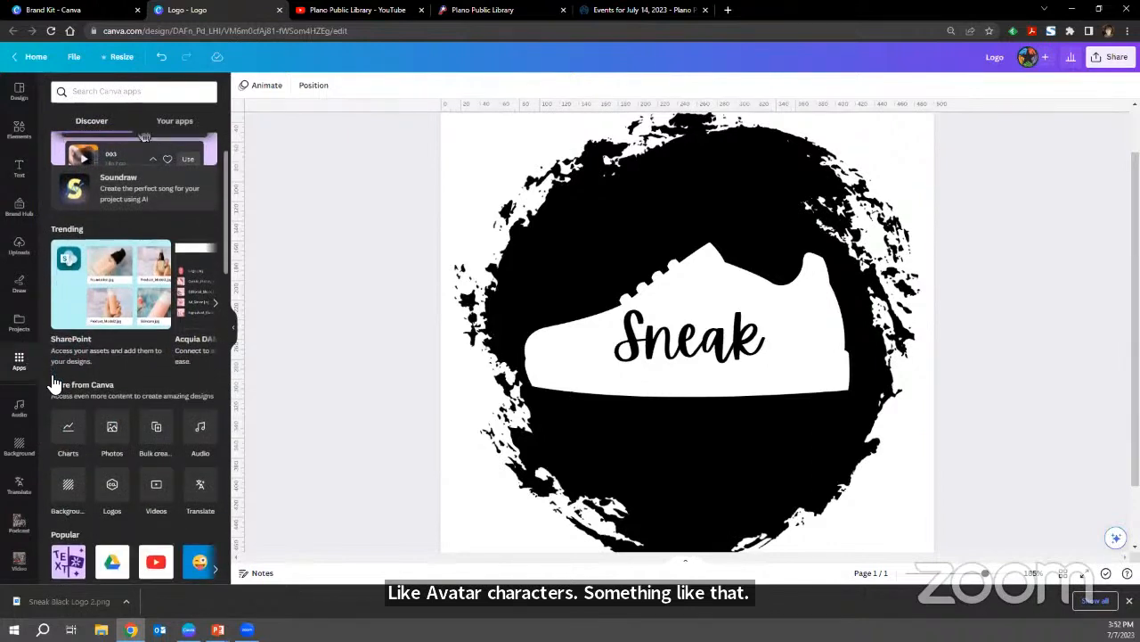
scroll(52, 381, down, 4)
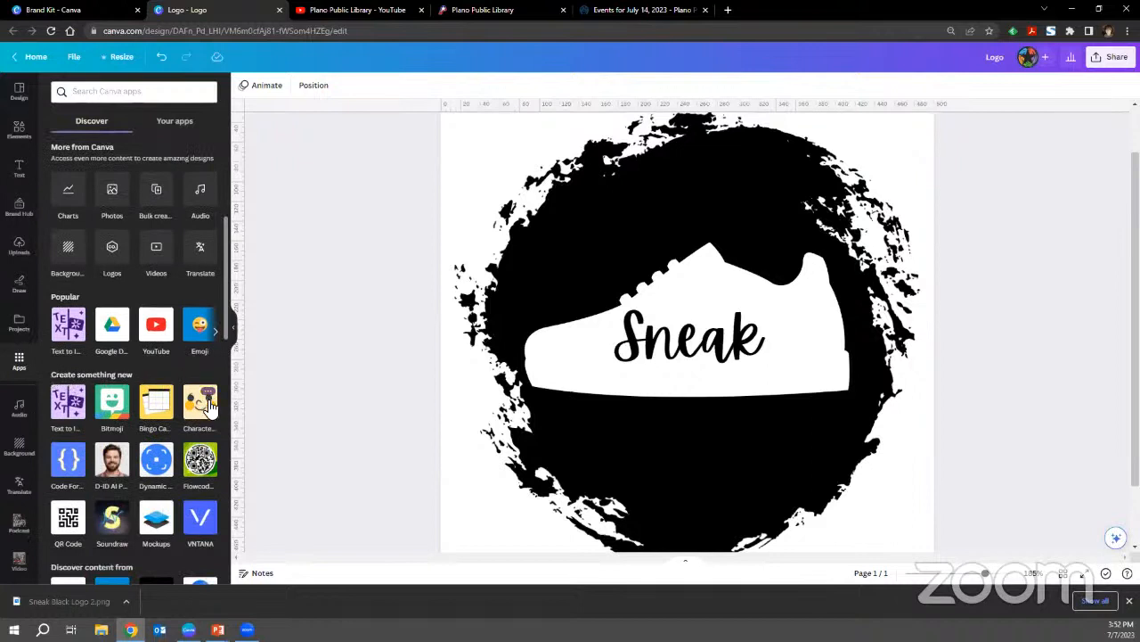
scroll(201, 418, down, 3)
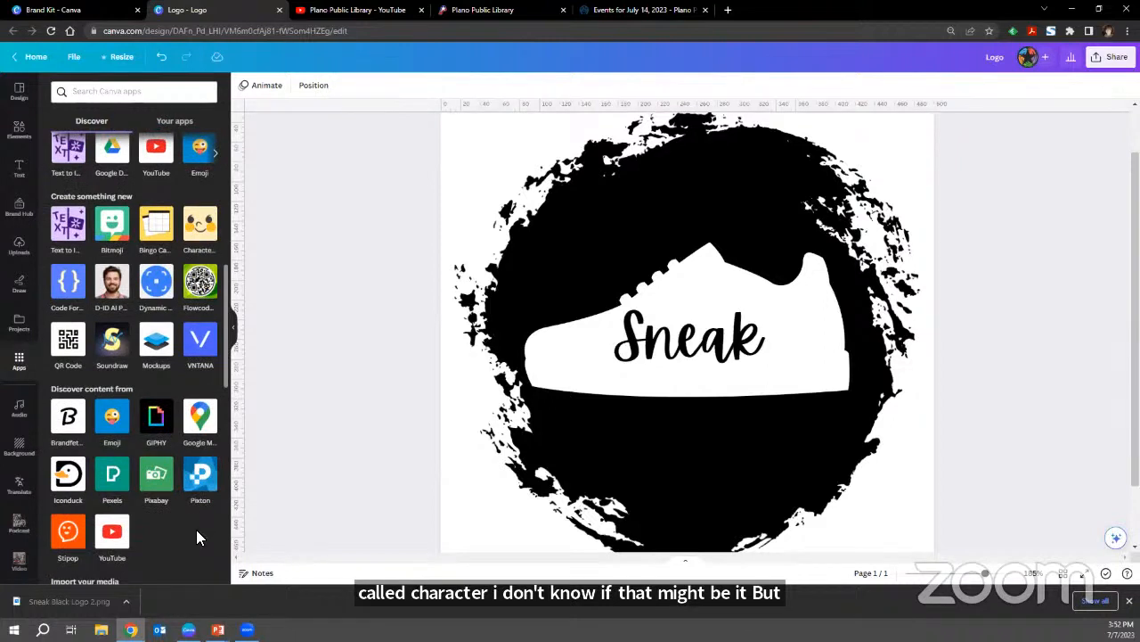
scroll(196, 535, down, 4)
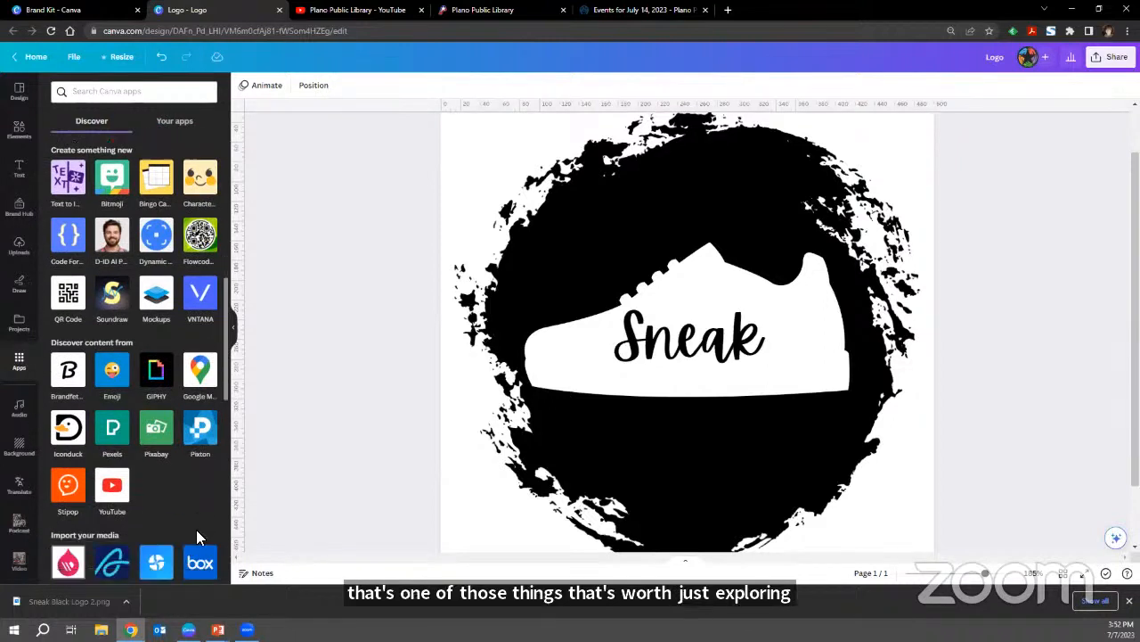
scroll(200, 540, down, 1)
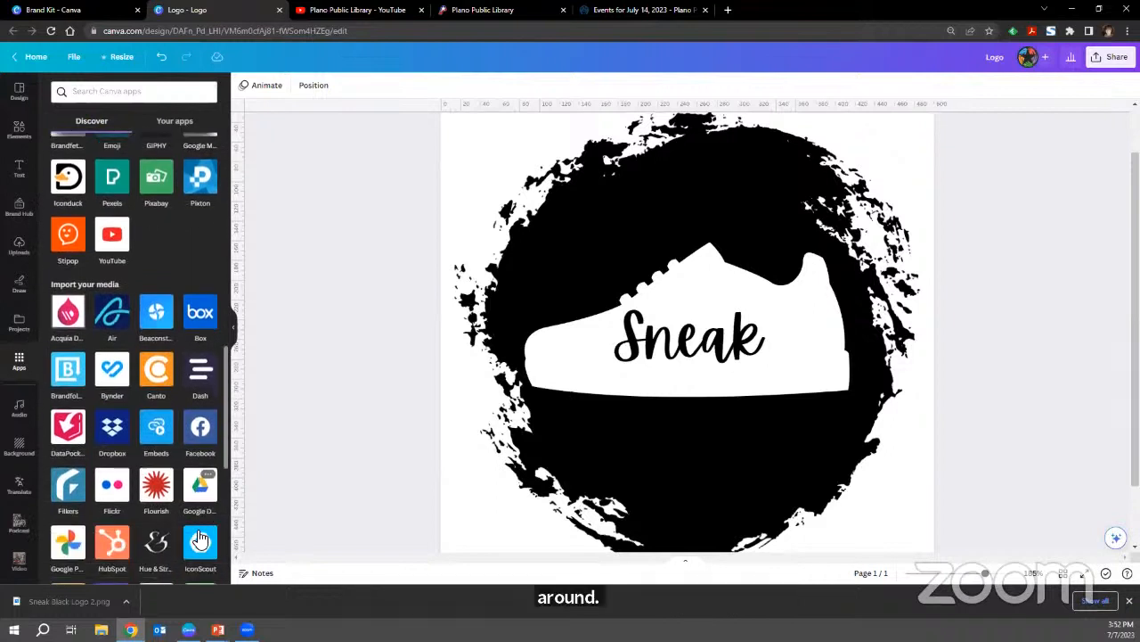
scroll(198, 546, down, 7)
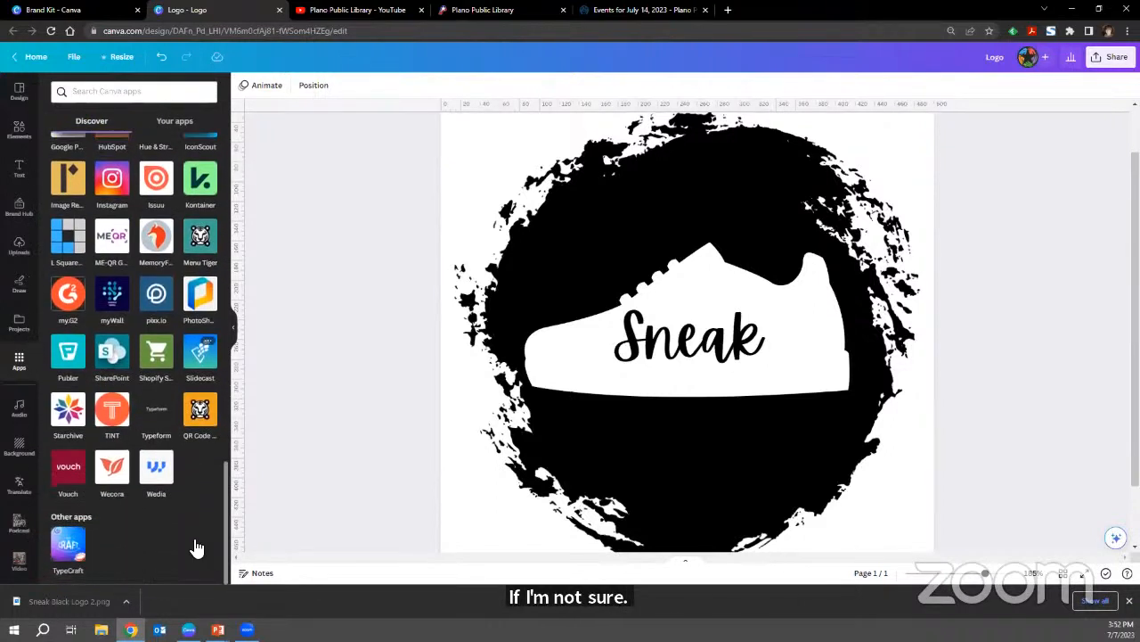
scroll(192, 538, up, 12)
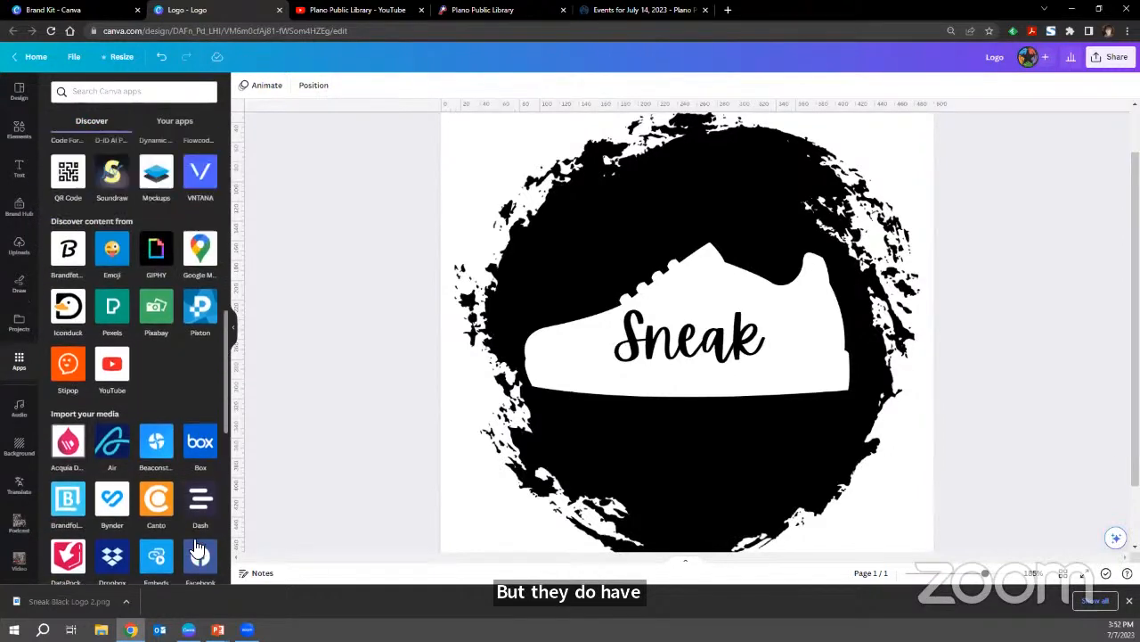
scroll(198, 546, up, 8)
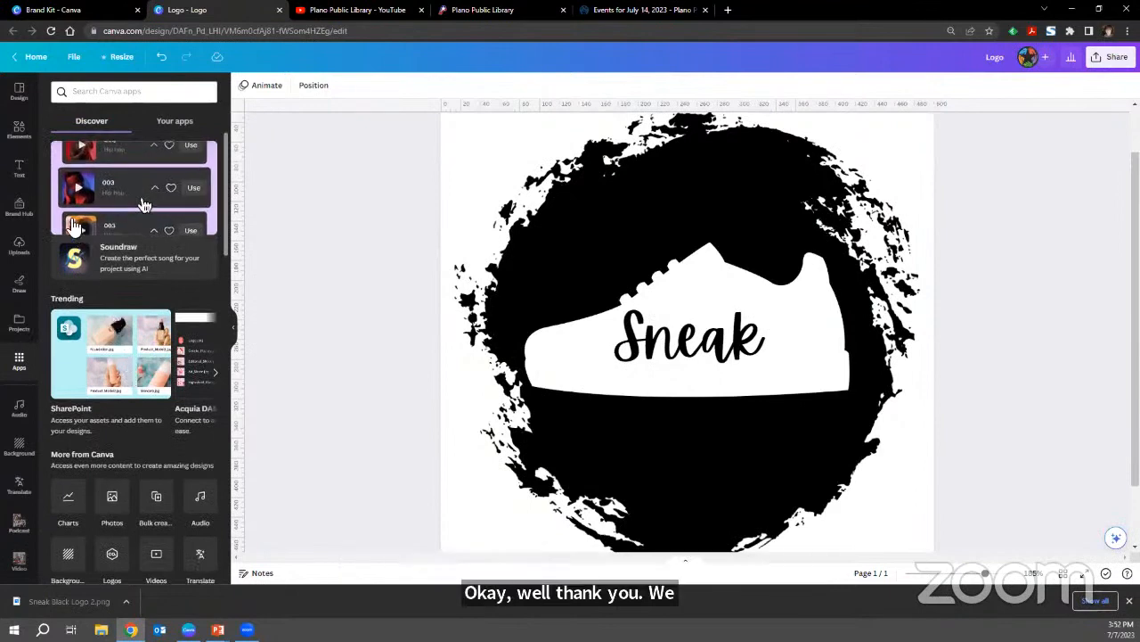
Find the QR Code app by Canva in the apps catalogue and open it.
click(19, 93)
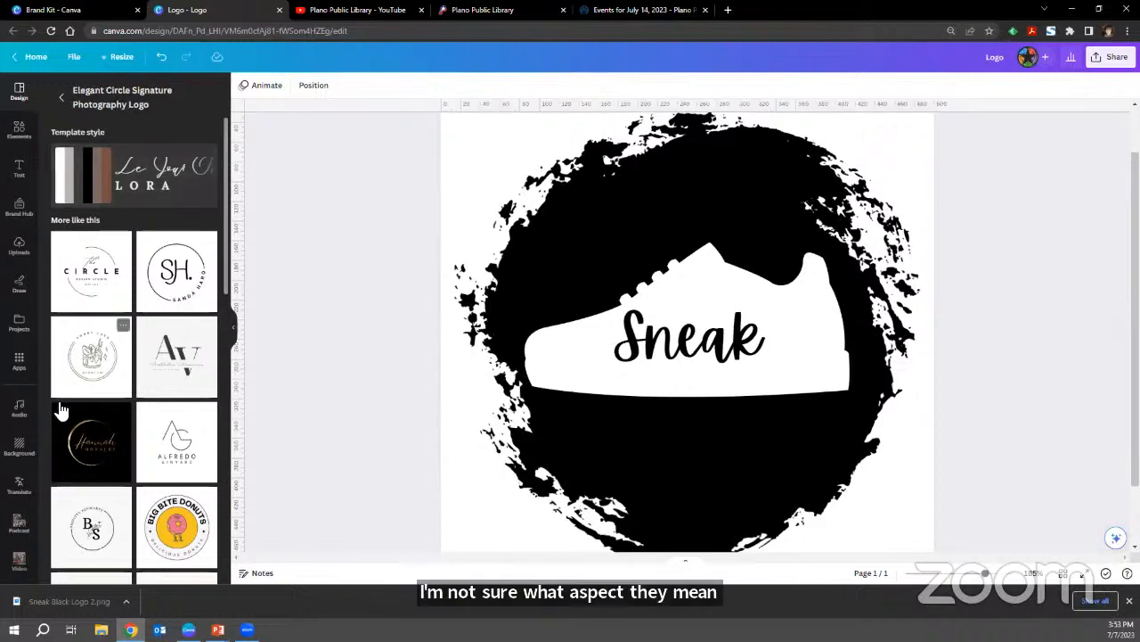
click(18, 361)
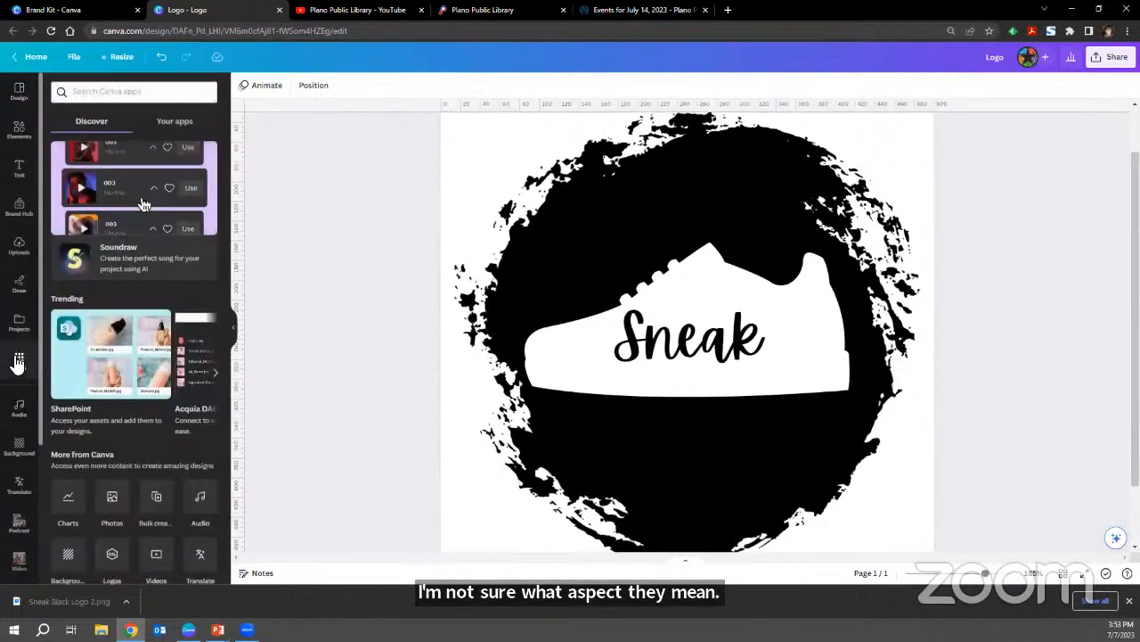
scroll(148, 402, down, 2)
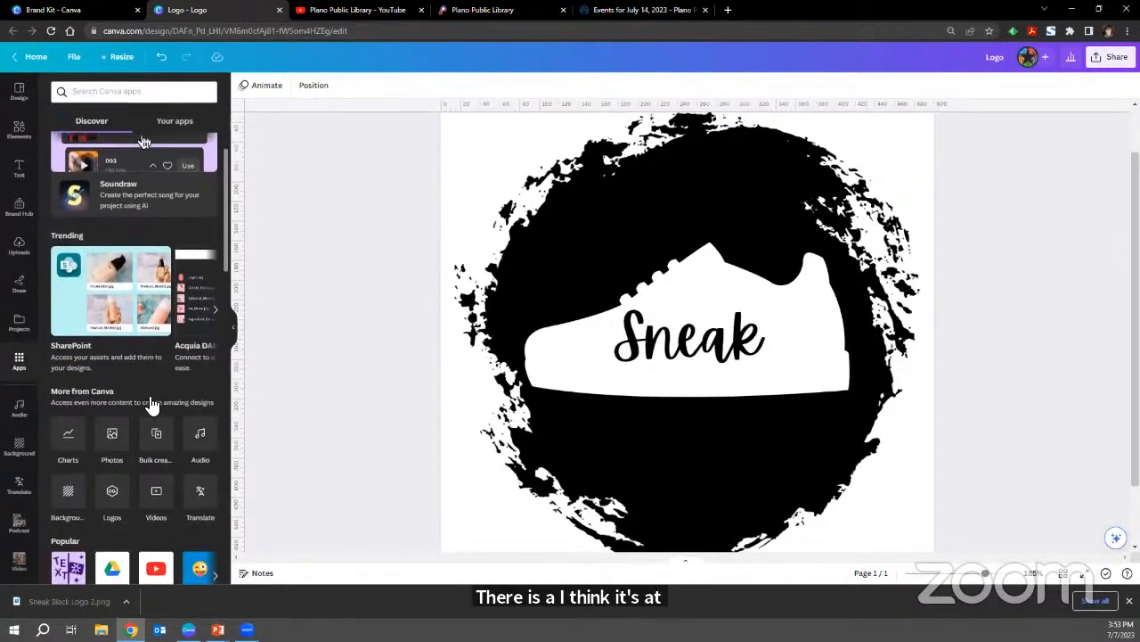
scroll(151, 404, down, 3)
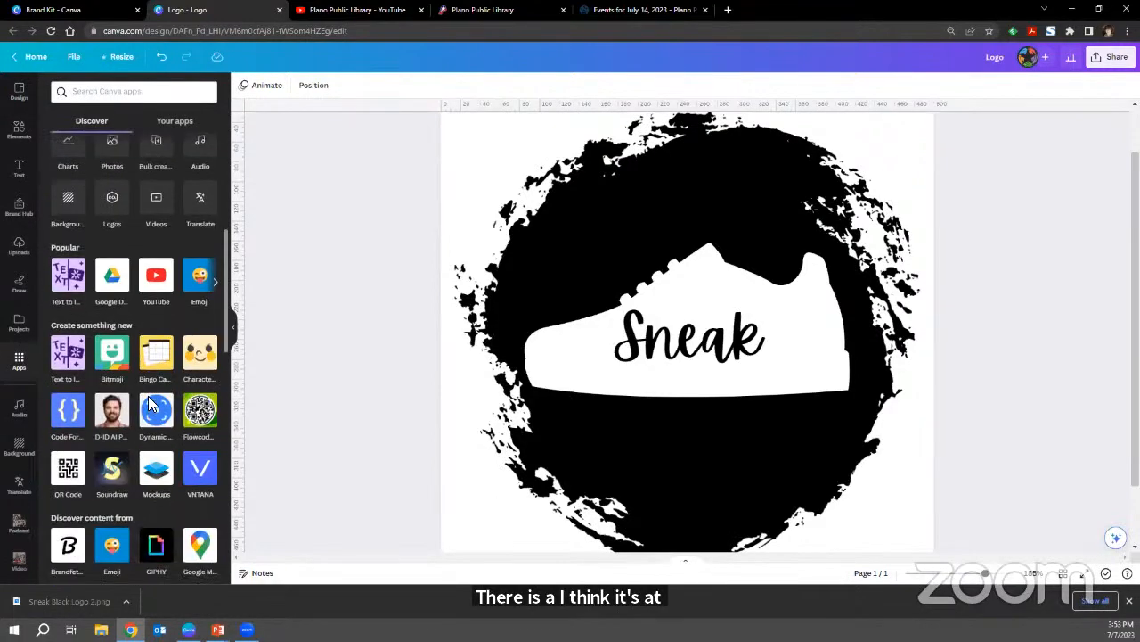
click(69, 475)
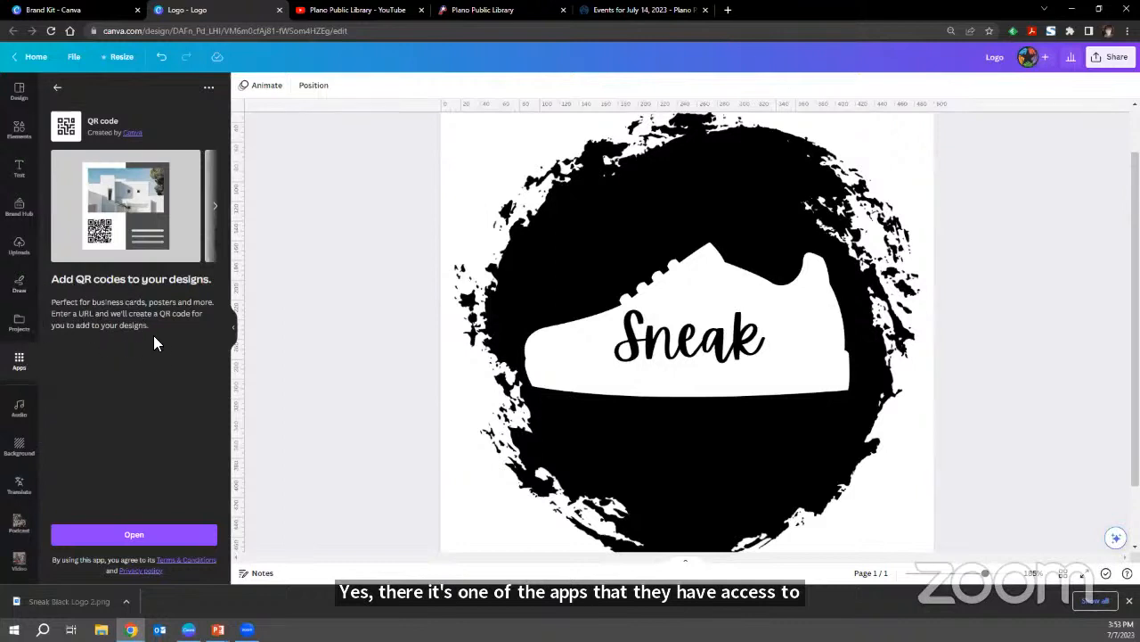
click(134, 535)
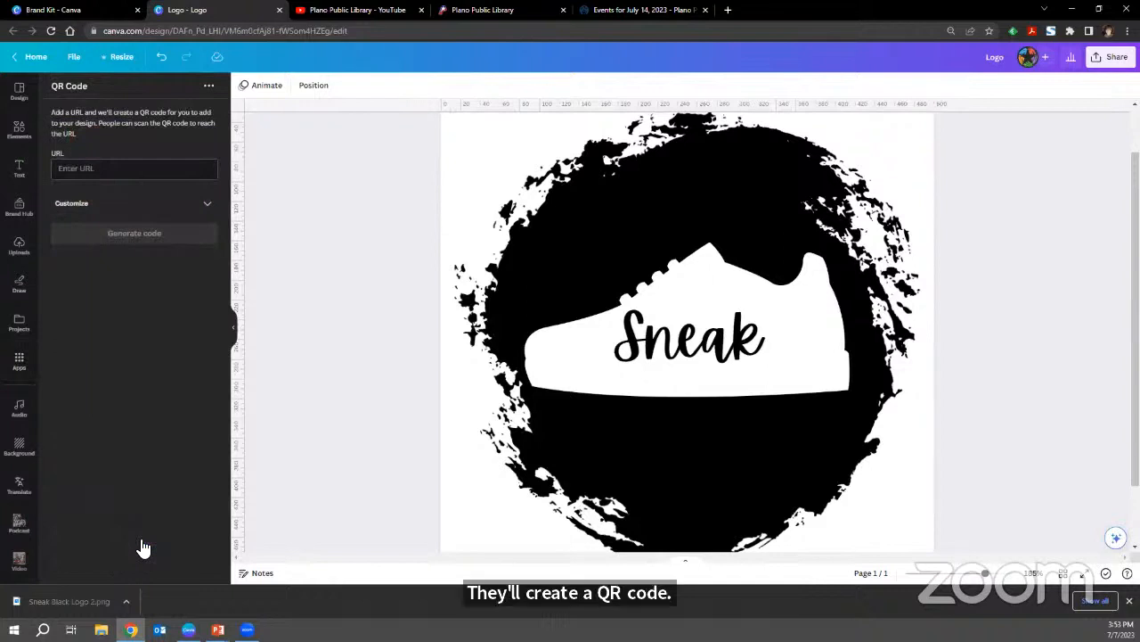
Generate a QR code for planolibrary.org on the logo page and deselect it.
click(113, 169)
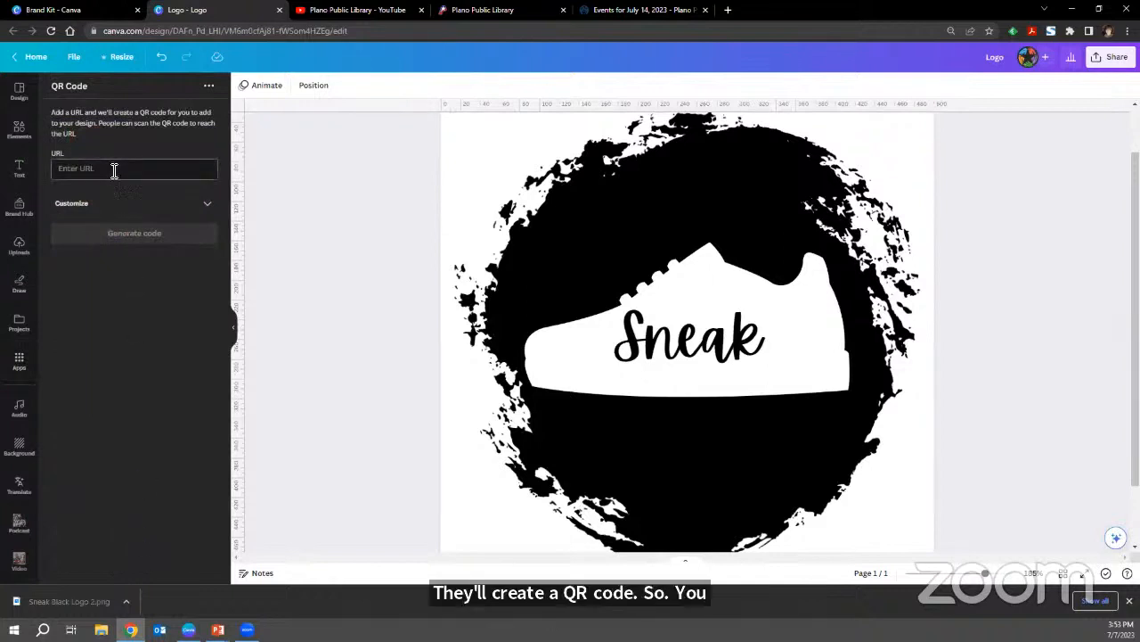
text(planolibrary.or)
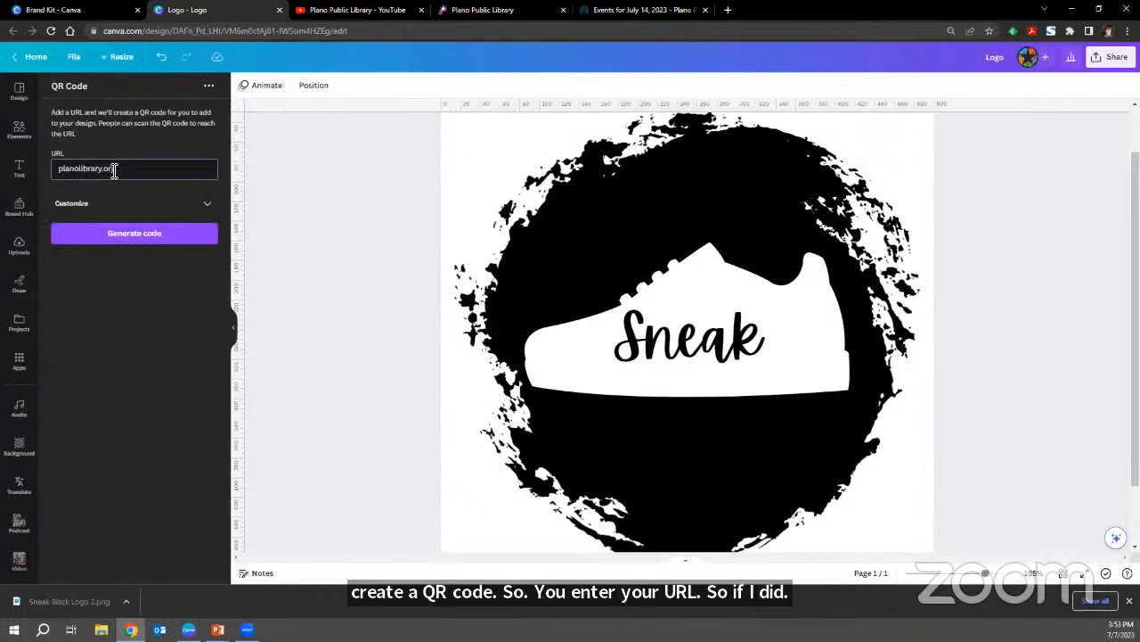
text(g)
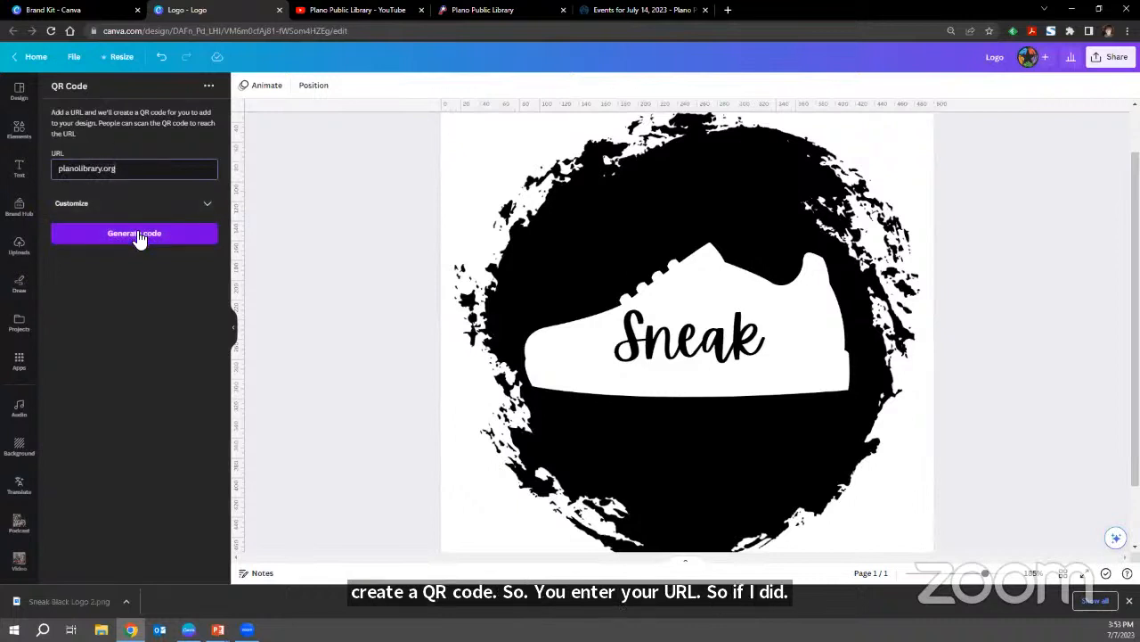
click(138, 236)
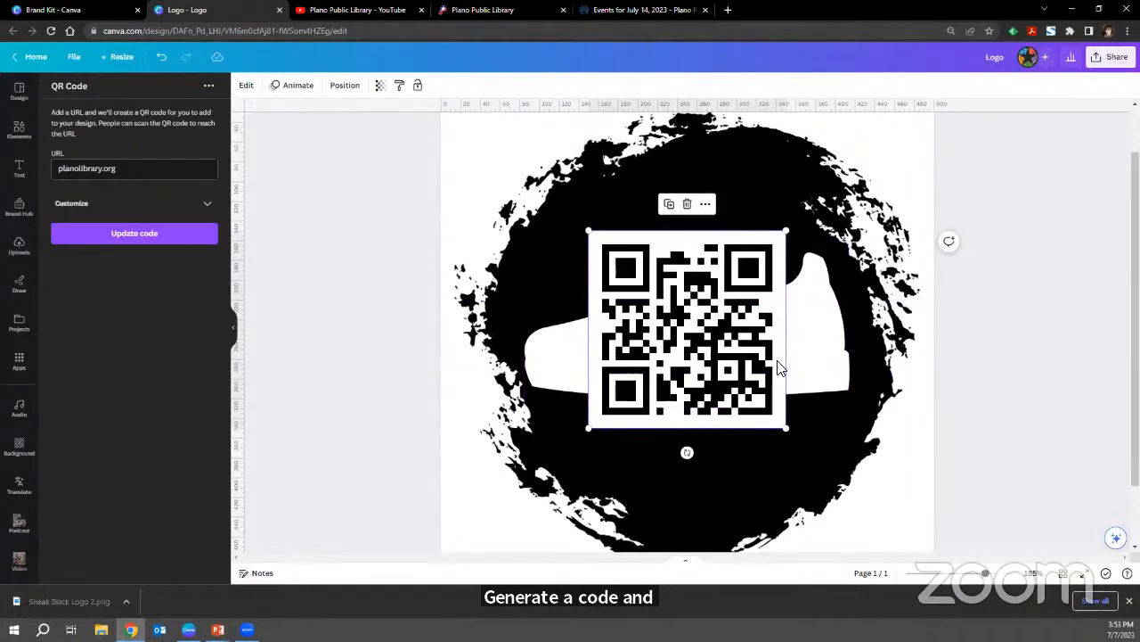
click(1014, 356)
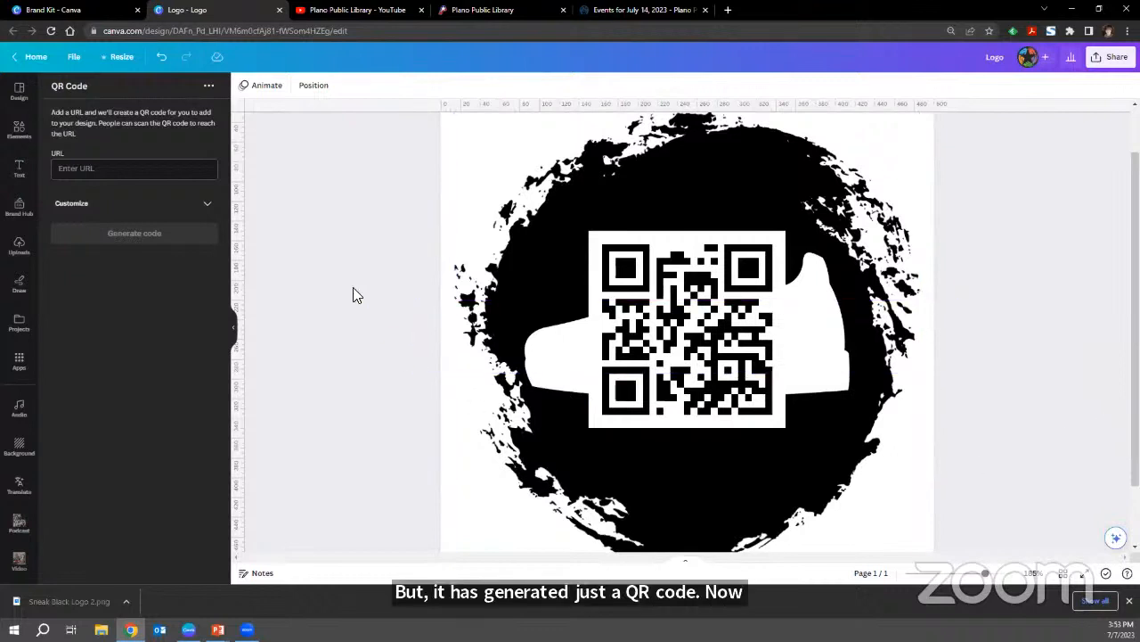
Check the QR Code app's additional options, close them and return to the elements library.
click(209, 87)
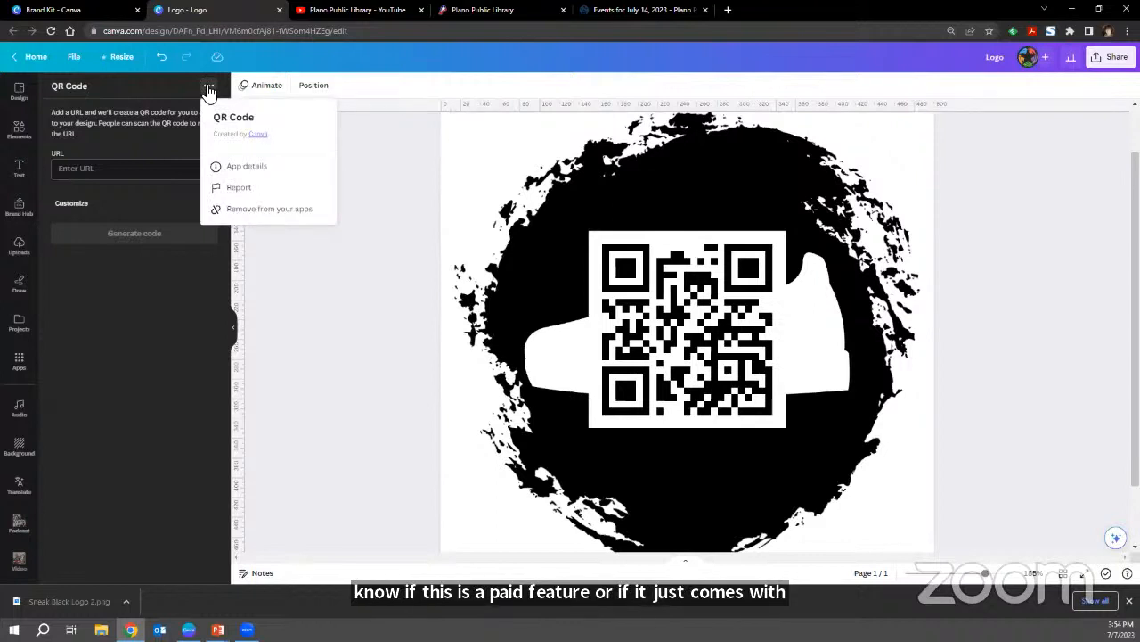
click(151, 109)
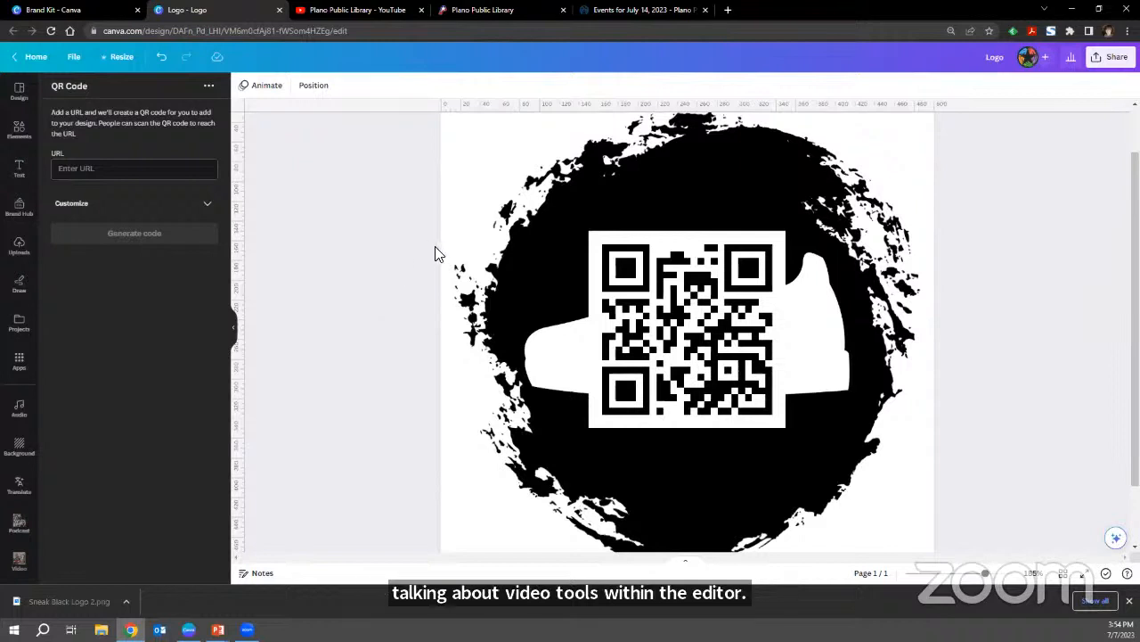
click(31, 179)
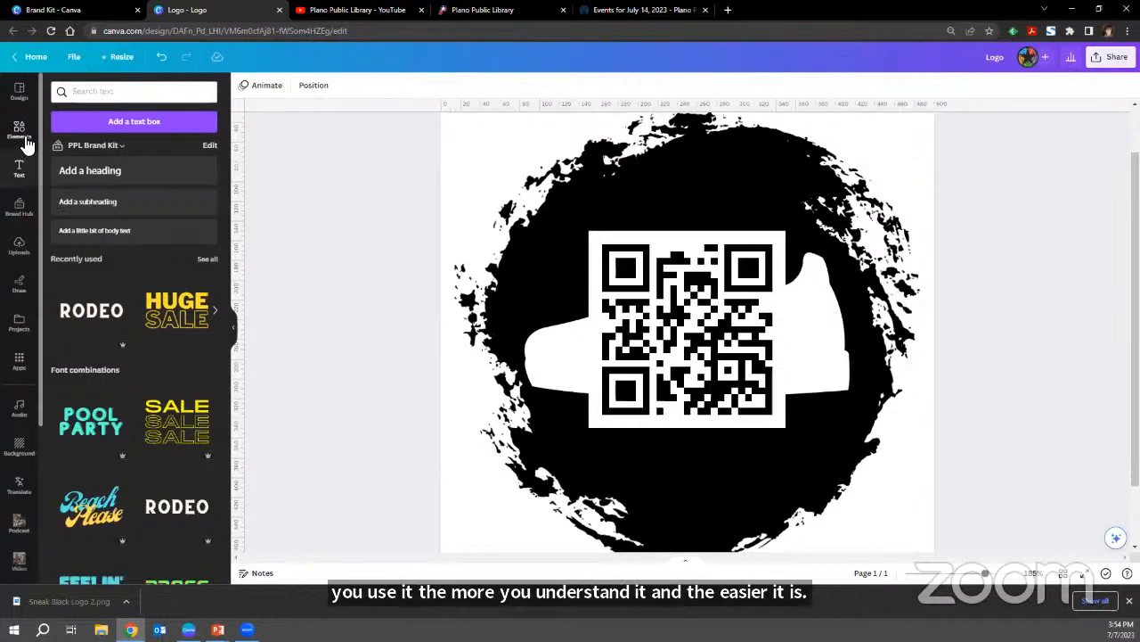
click(21, 134)
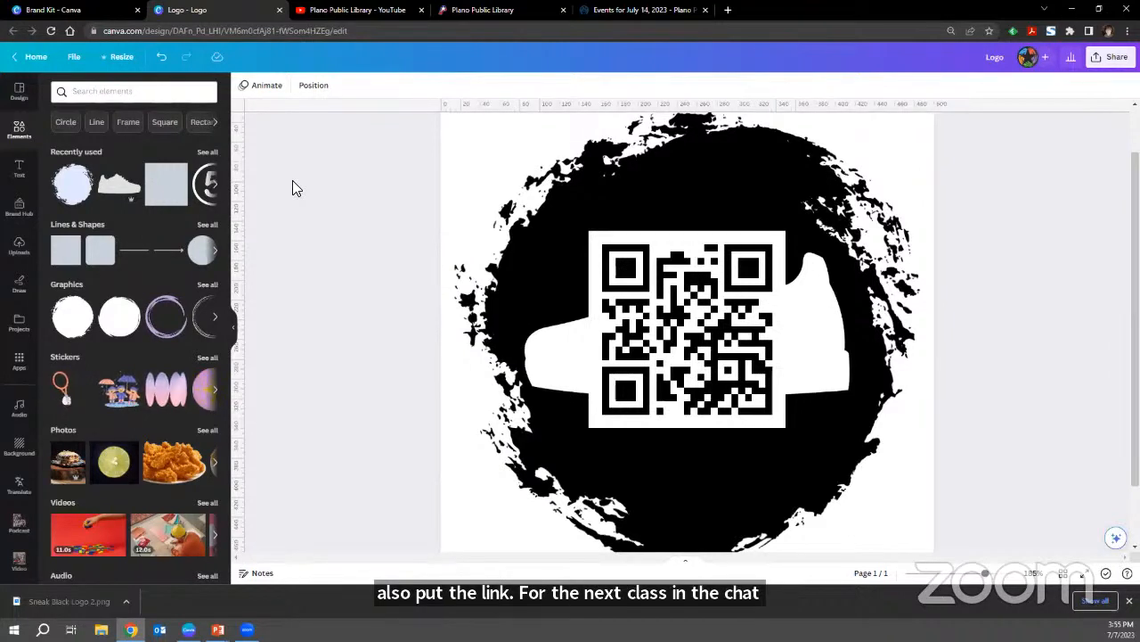
Switch to the PowerPoint slide show and advance to the "Resources to Expand your Skills" slide.
key(super+Tab)
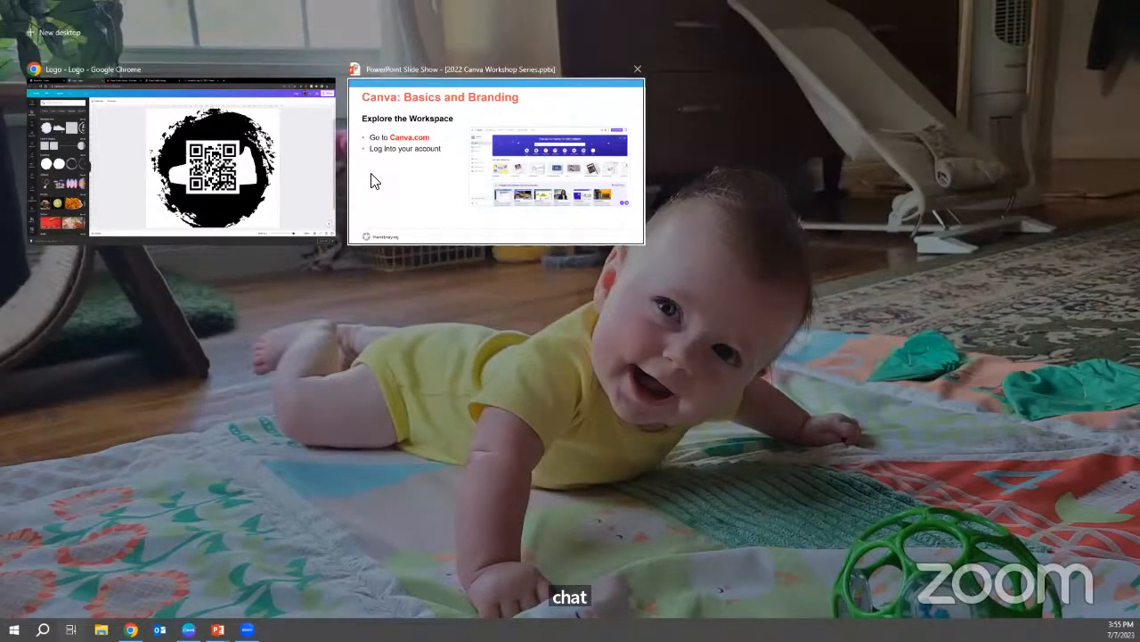
click(372, 181)
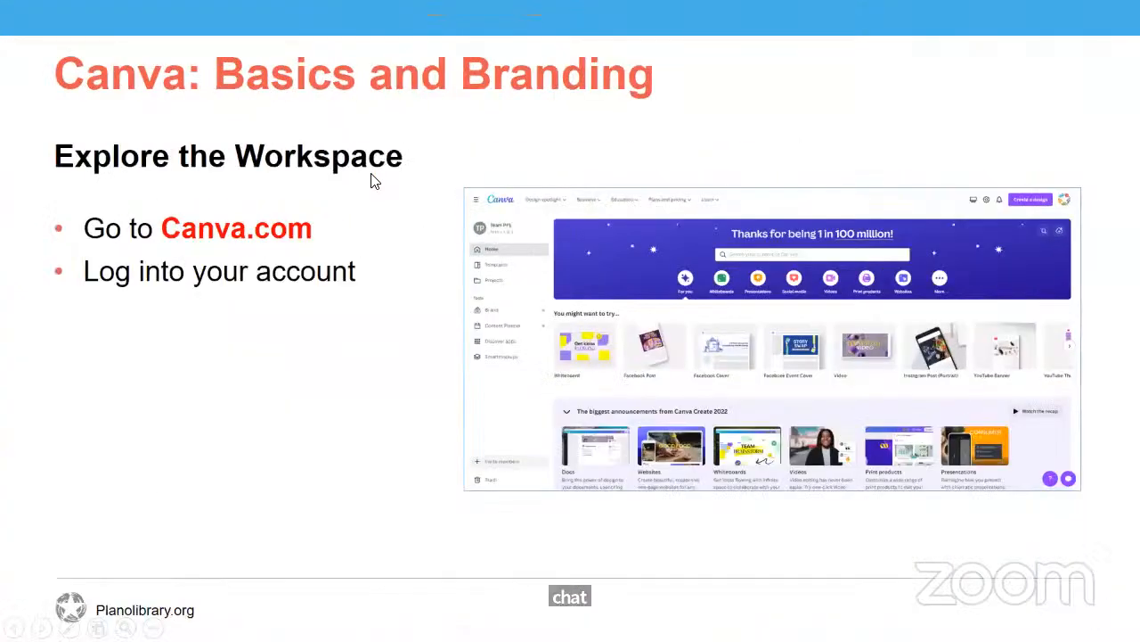
click(372, 174)
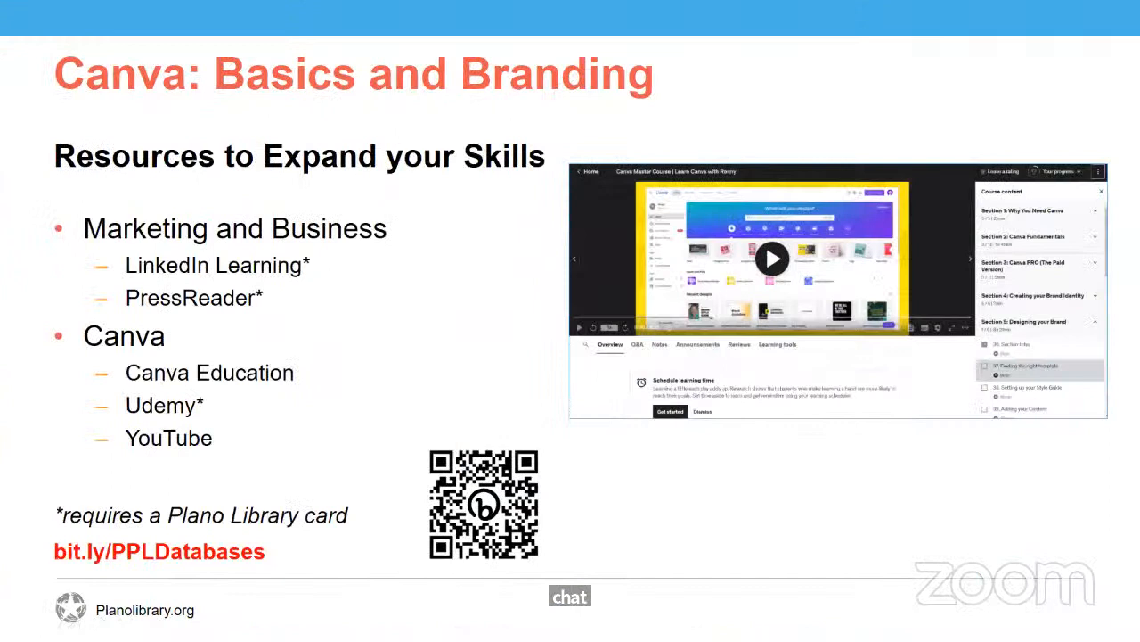